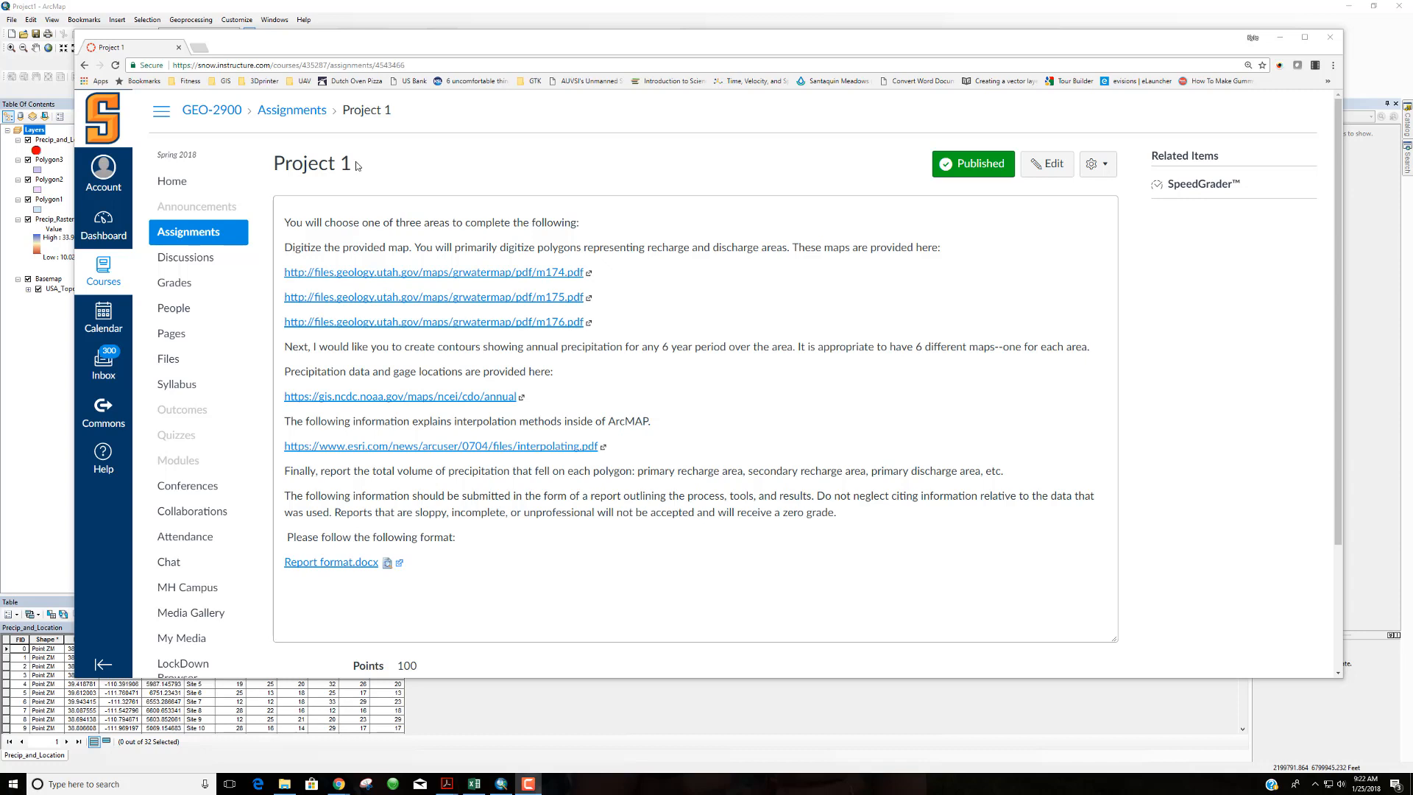
Review the Project 1 assignment, highlighting the requirement to report total precipitation volume for each recharge and discharge polygon.
scroll(439, 318, "down", 3)
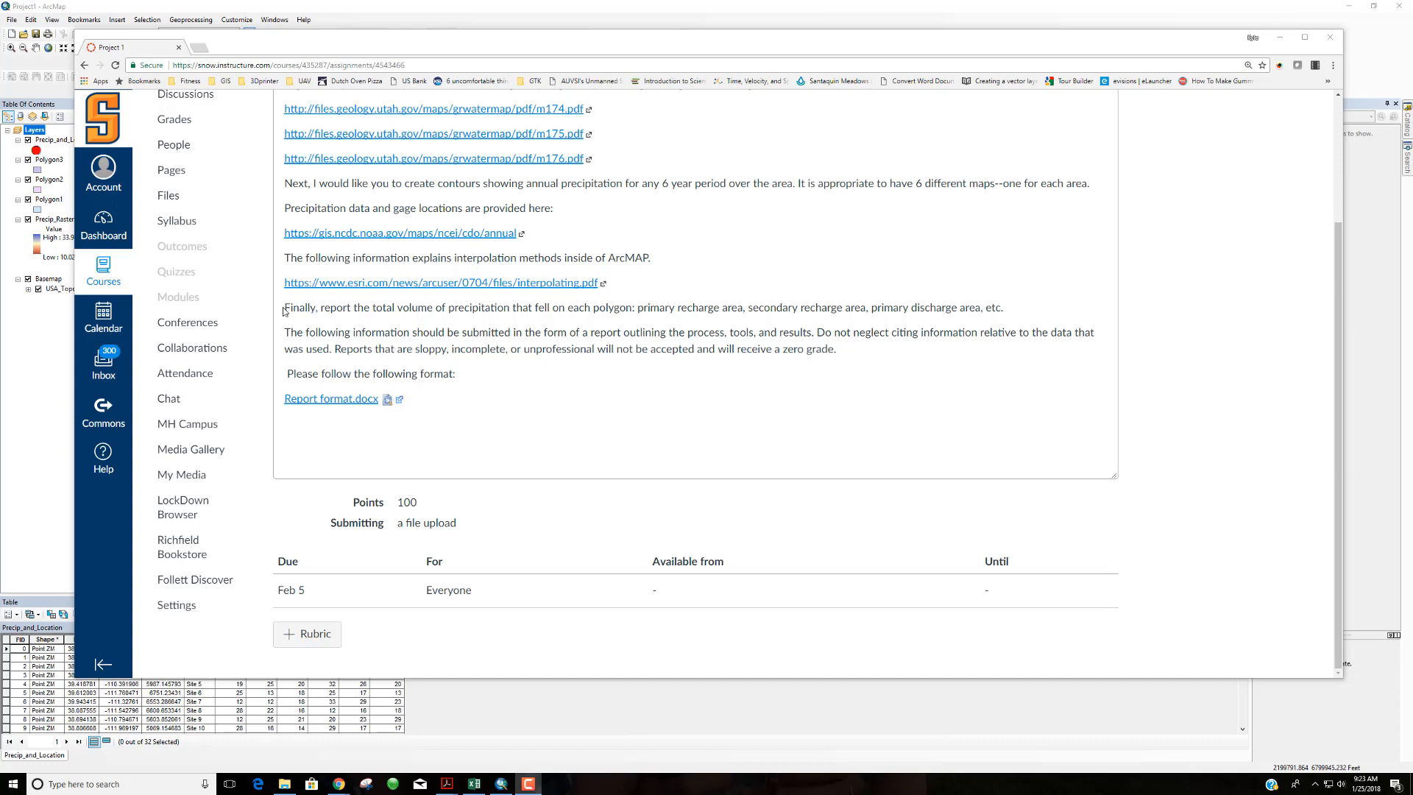
left_click_drag(284, 310, 974, 315)
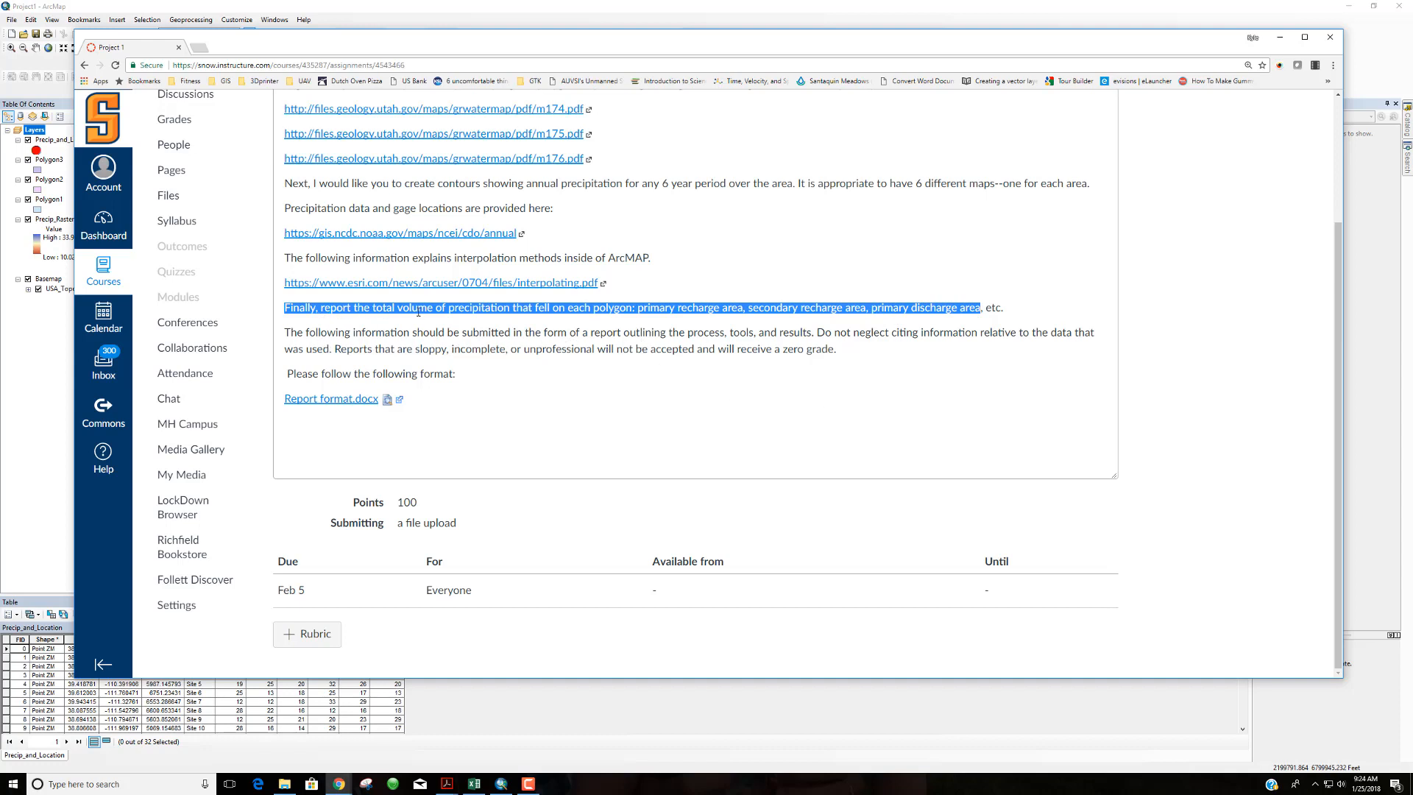
left_click(886, 361)
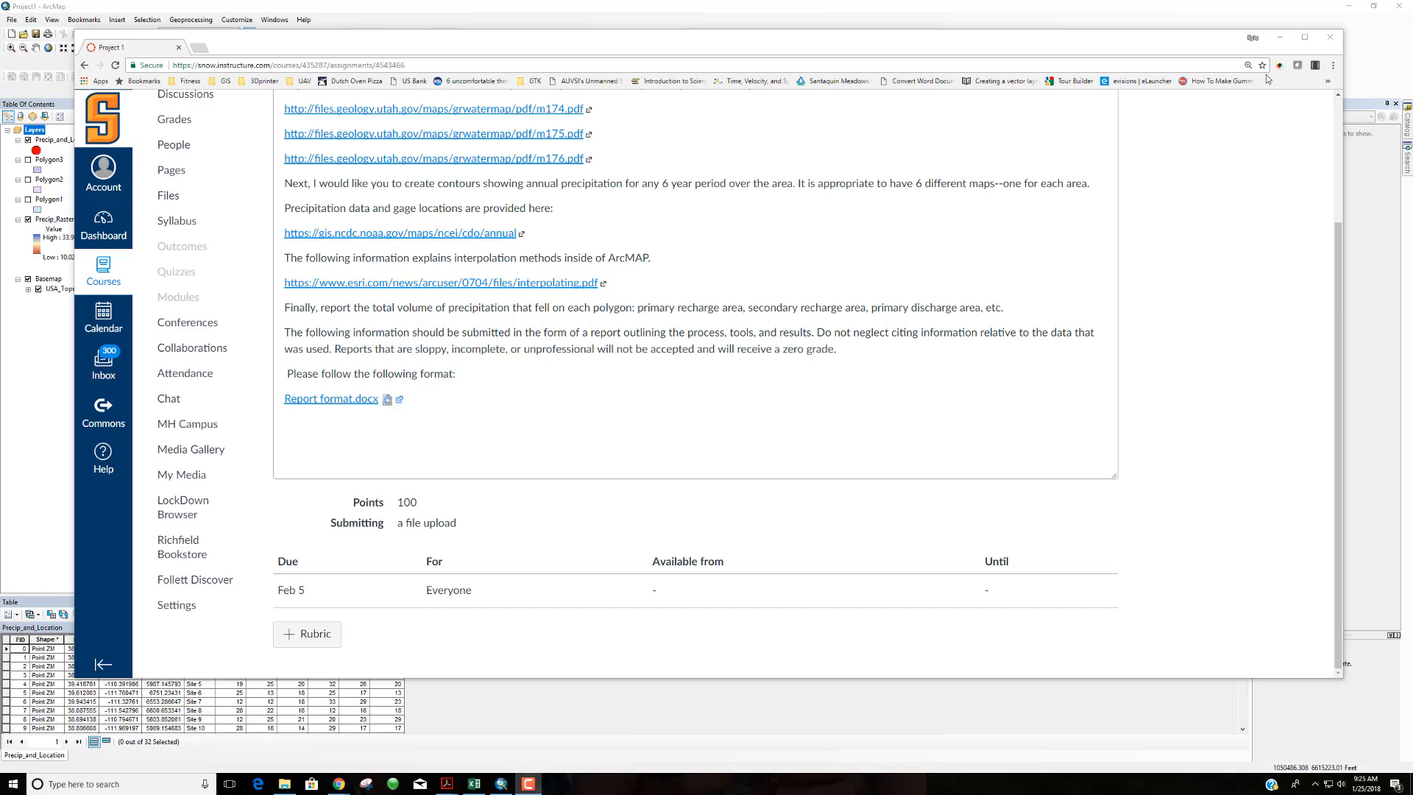
Switch to ArcMap, close the Identify window and activate the Select Elements tool with the precipitation raster centred.
left_click(1279, 41)
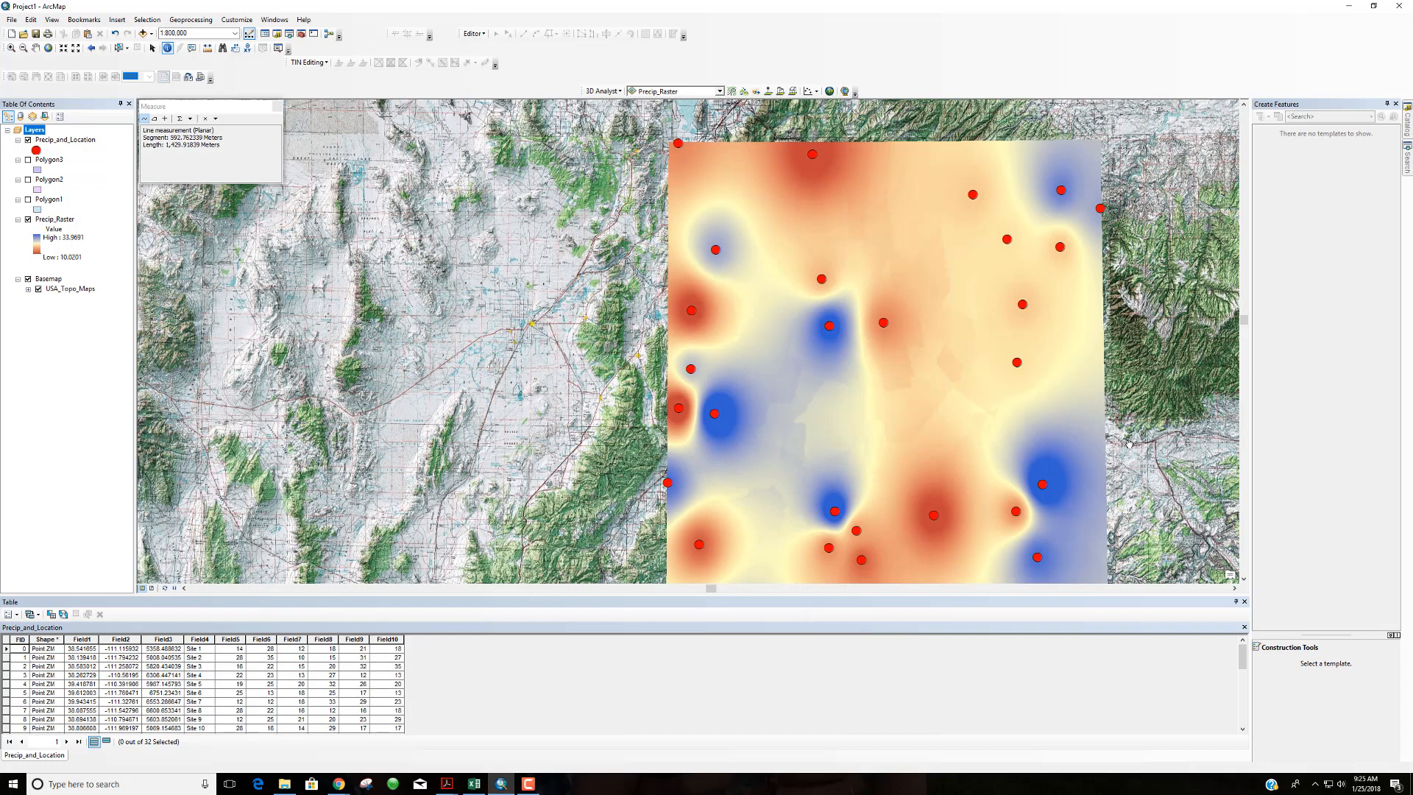
left_click_drag(1128, 444, 1135, 447)
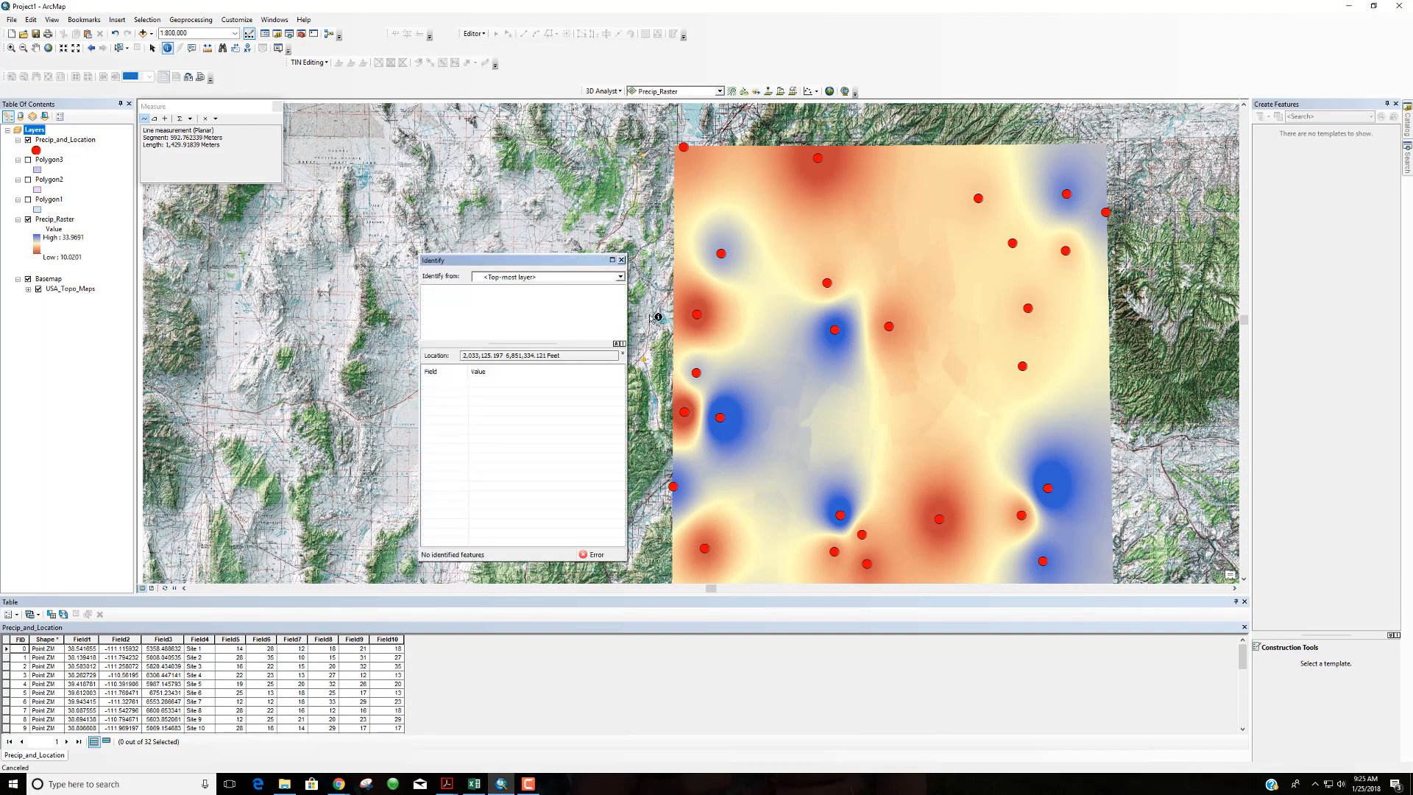
left_click(621, 260)
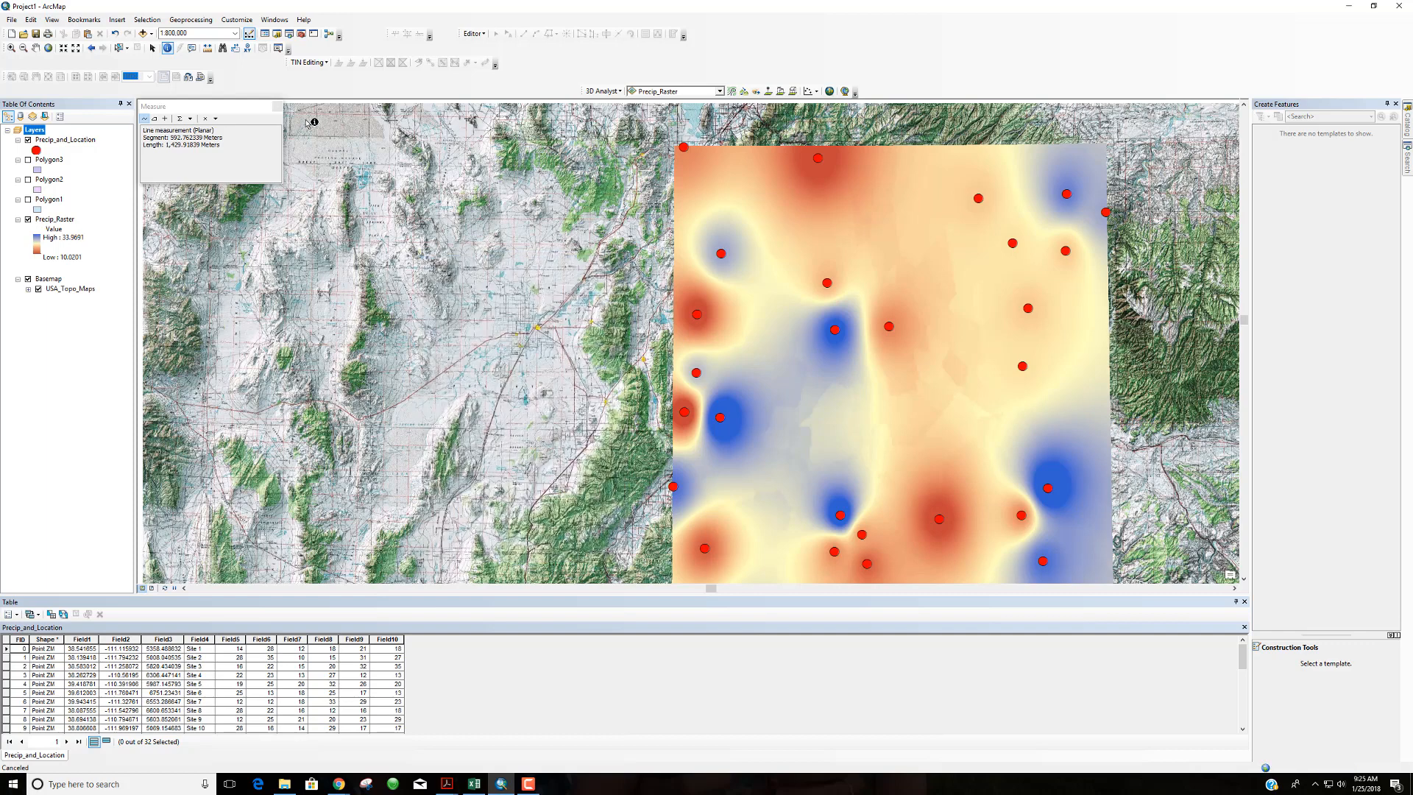
left_click(153, 49)
left_click_drag(1115, 428, 1071, 459)
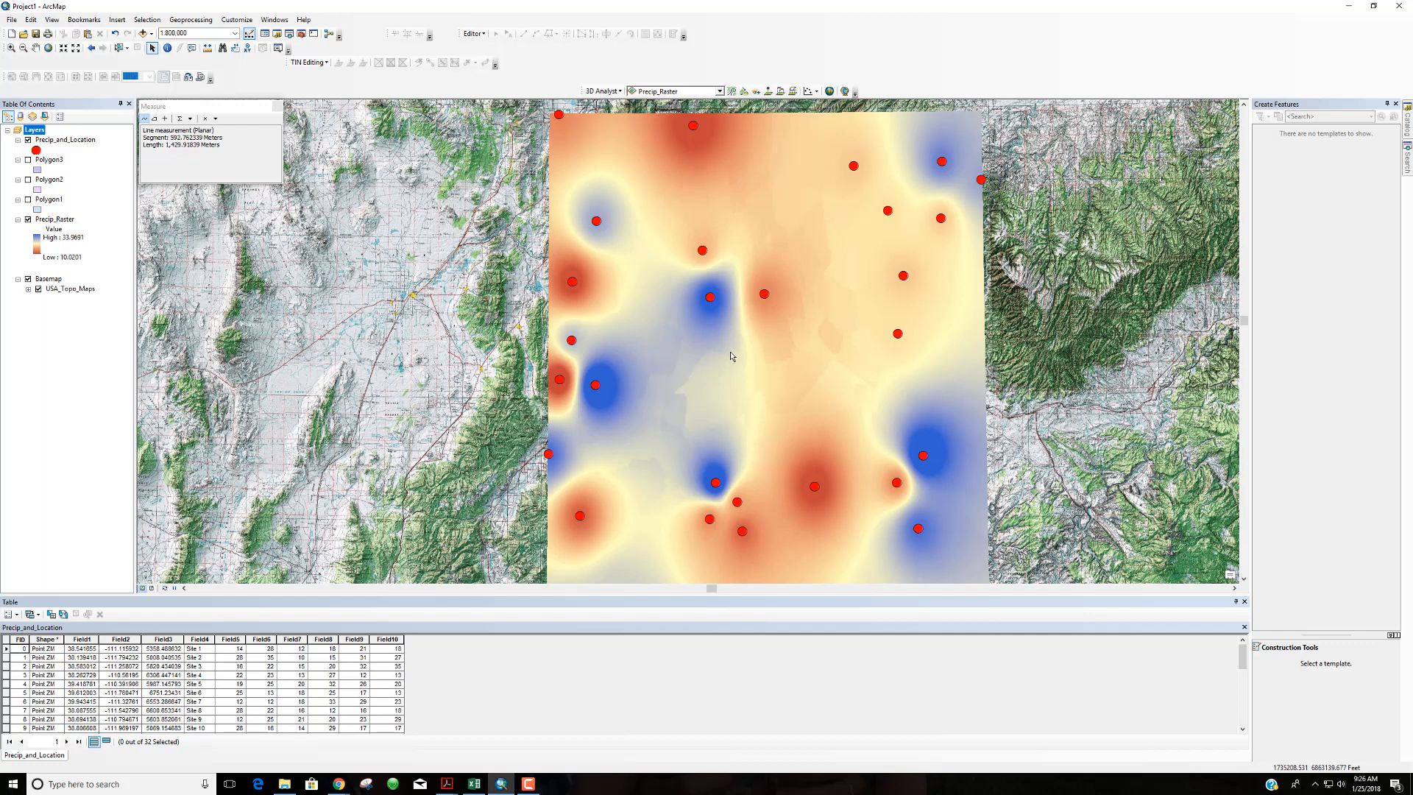
Show the Polygon1, Polygon2 and Polygon3 layers over the raster, toggling Polygon3 and Polygon2 to tell their areas apart.
left_click(28, 159)
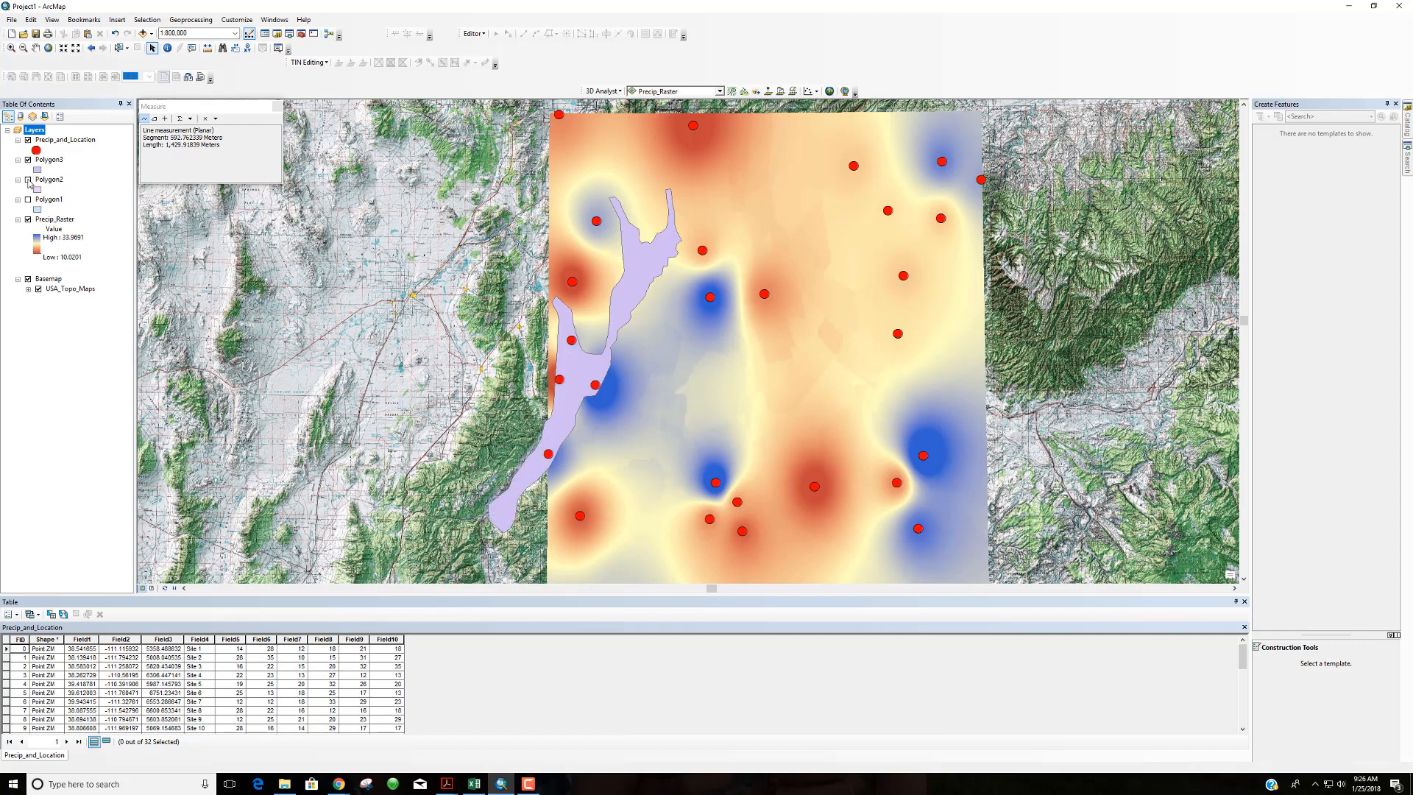
left_click(28, 179)
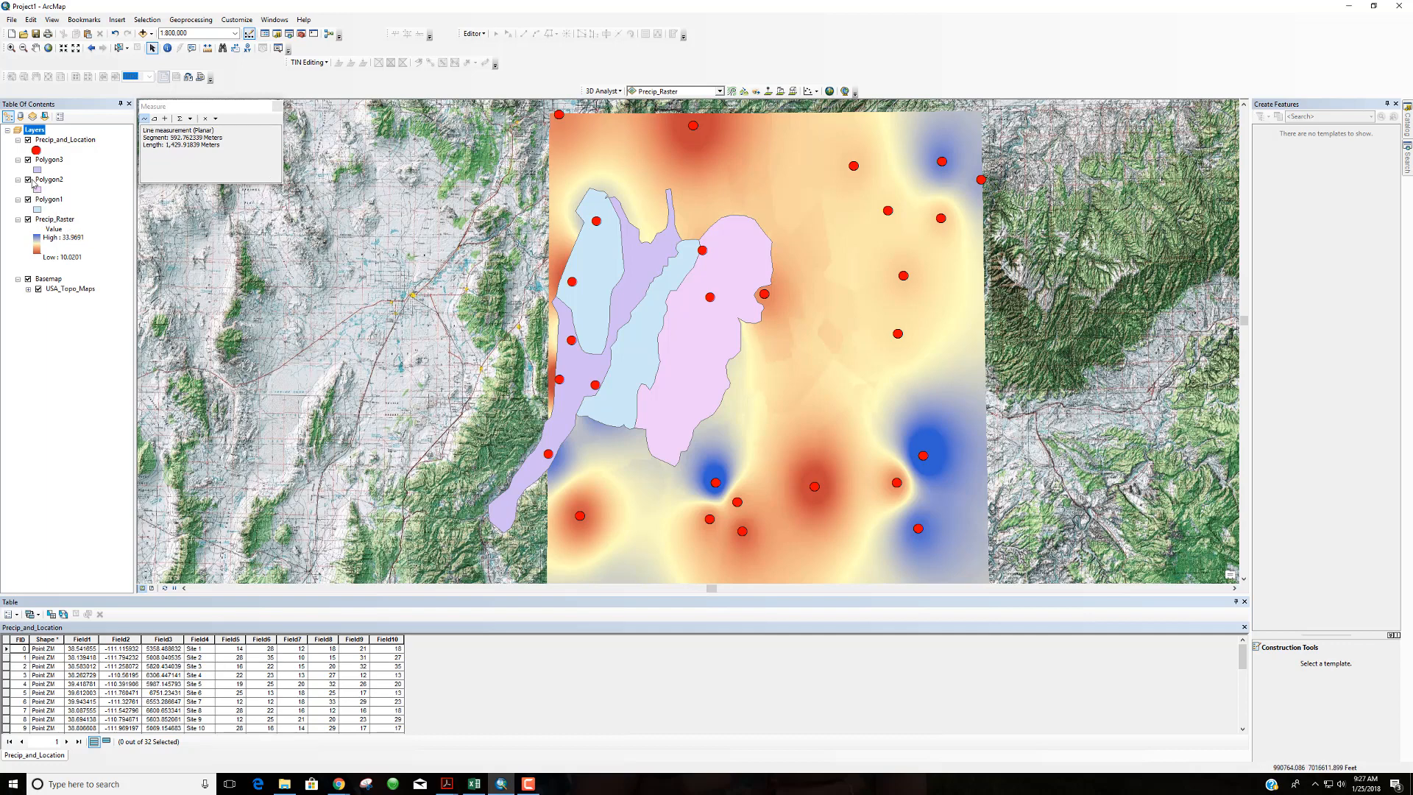
left_click(28, 160)
left_click(28, 159)
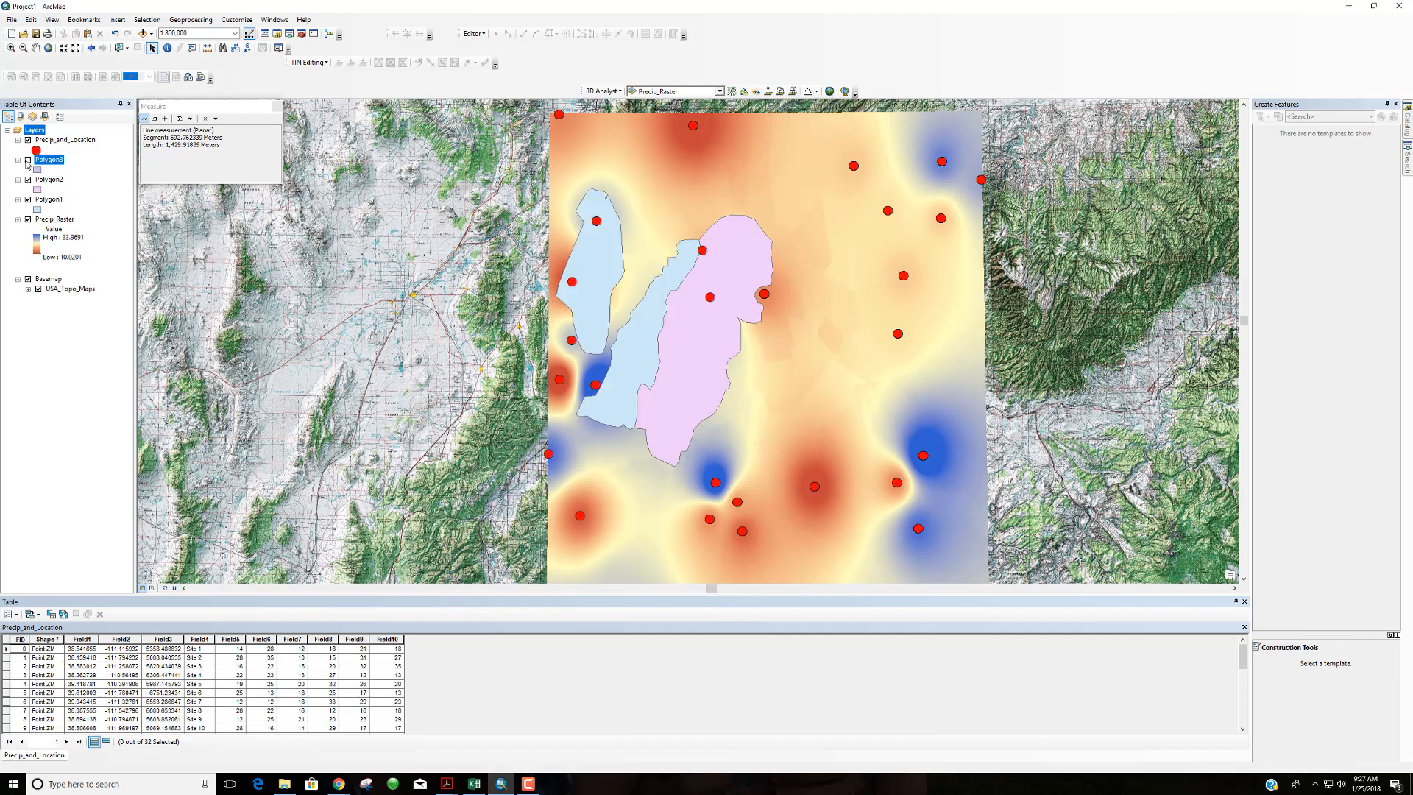
left_click(28, 181)
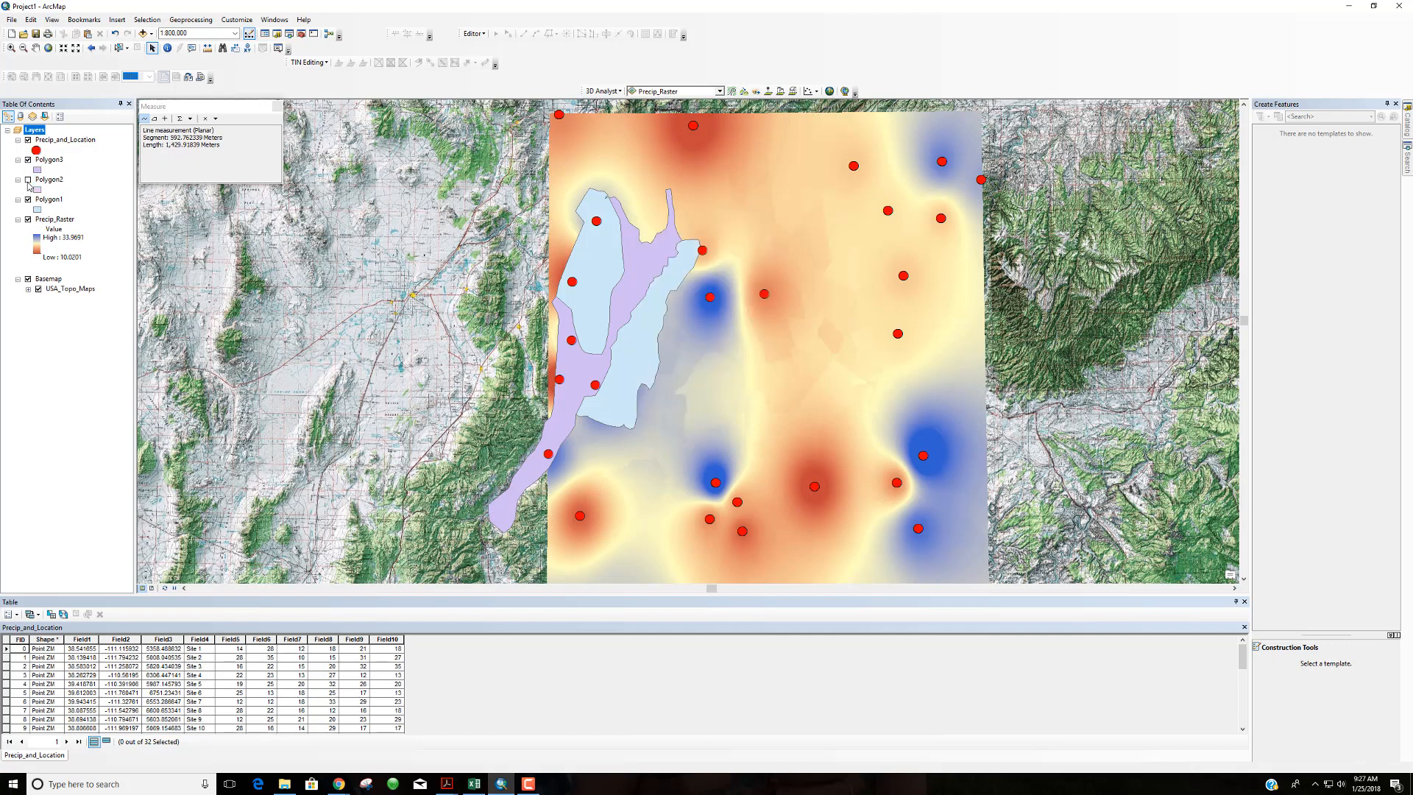
left_click(28, 181)
left_click(28, 180)
left_click(28, 181)
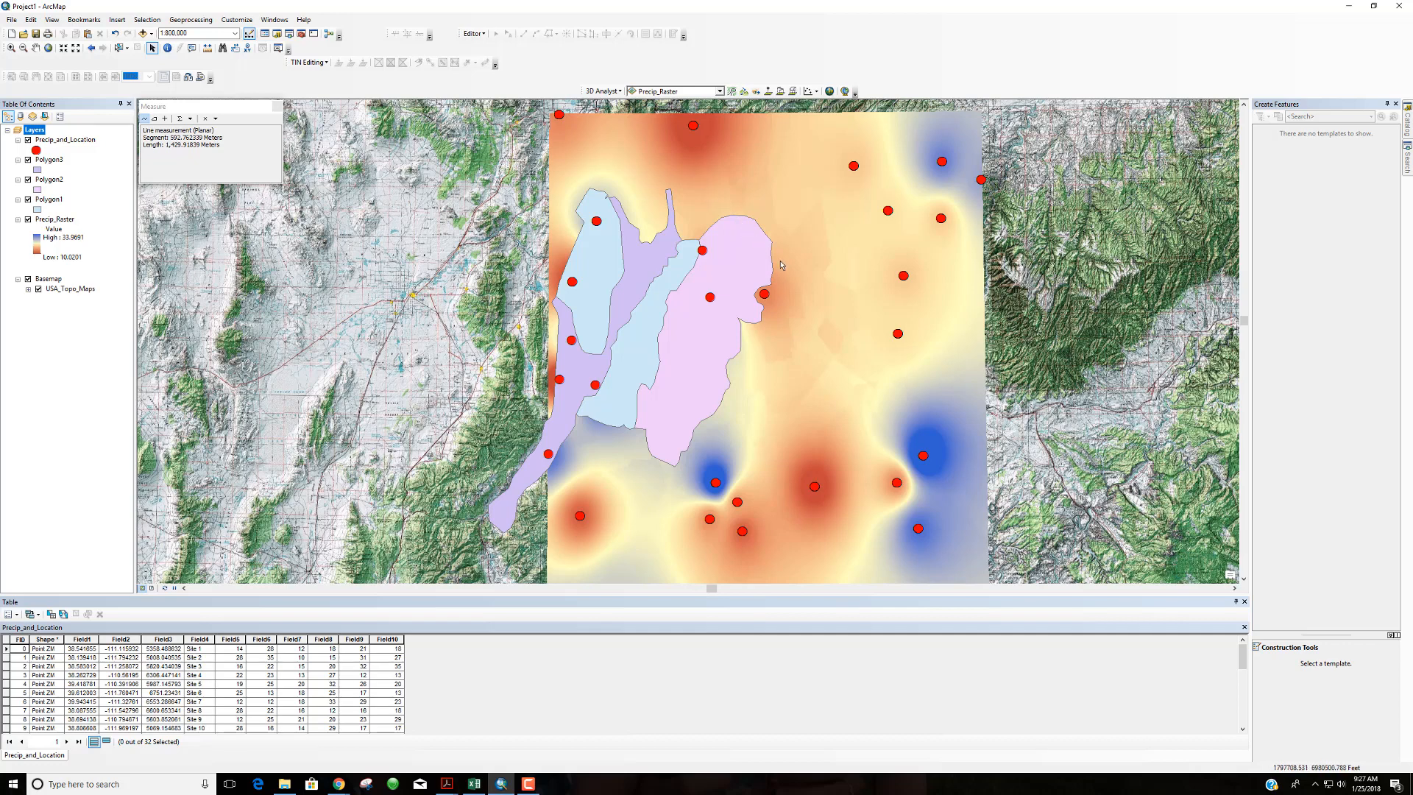
Compare Polygon2 with the precipitation raster beneath it, leaving the Polygon2 layer hidden.
scroll(776, 278, "up", 3)
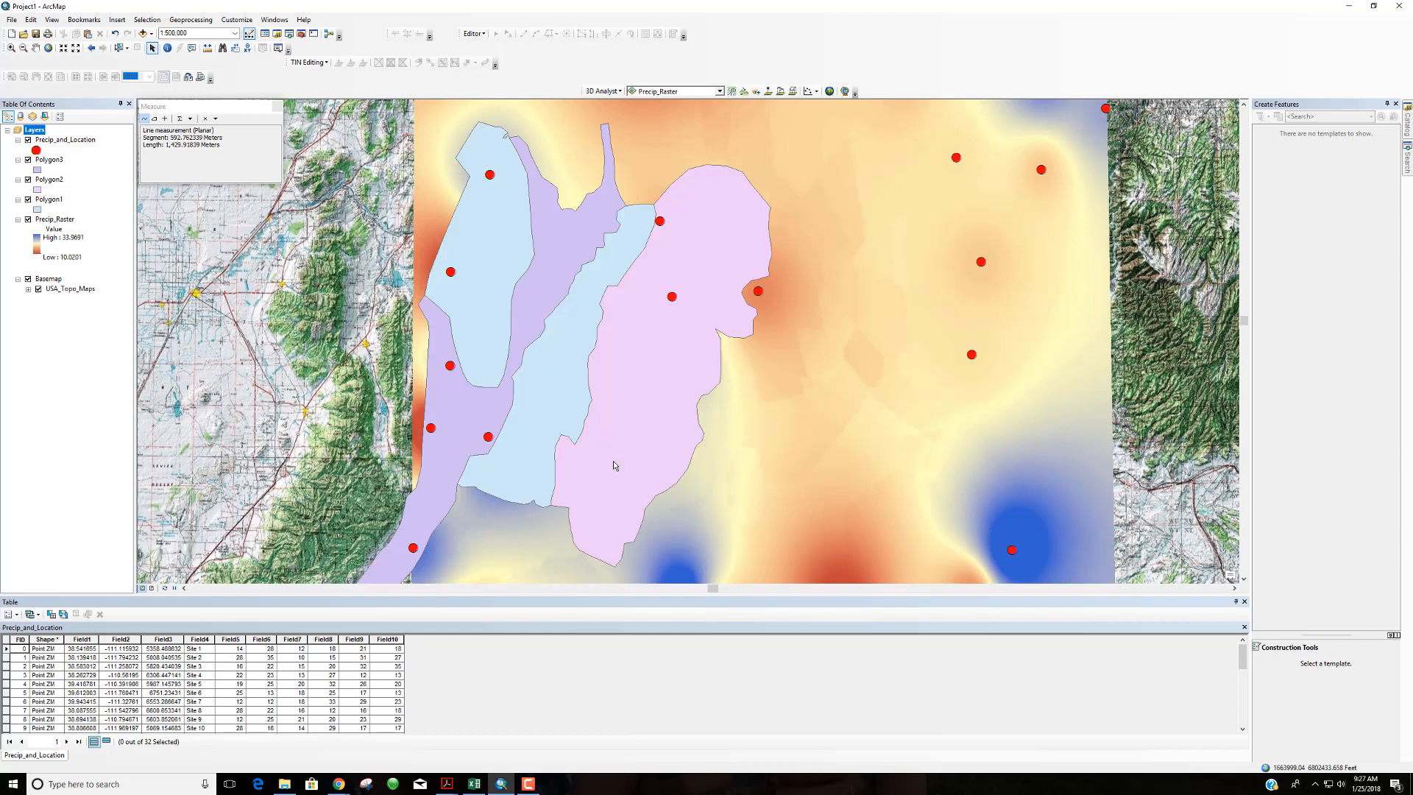
left_click(29, 179)
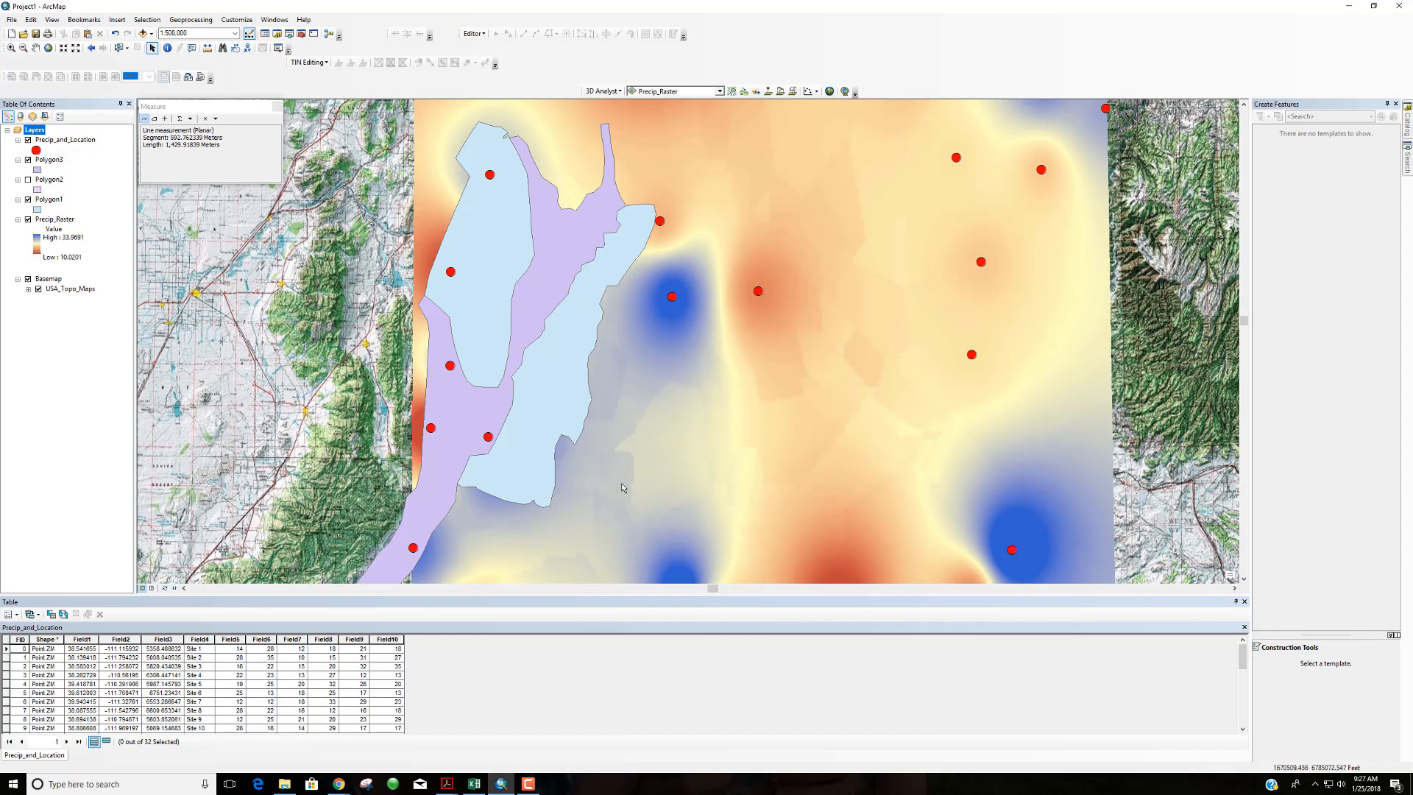
left_click(28, 180)
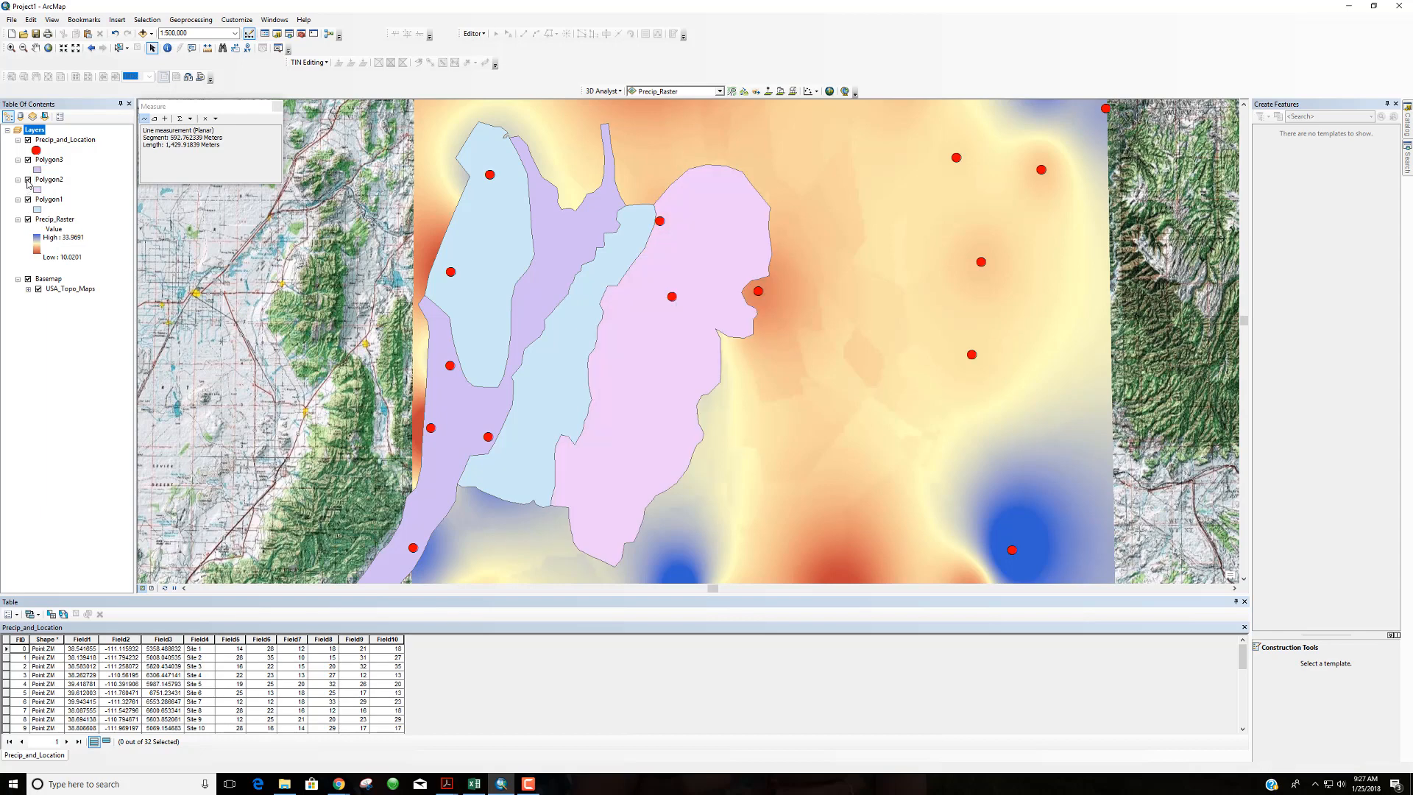
left_click(28, 180)
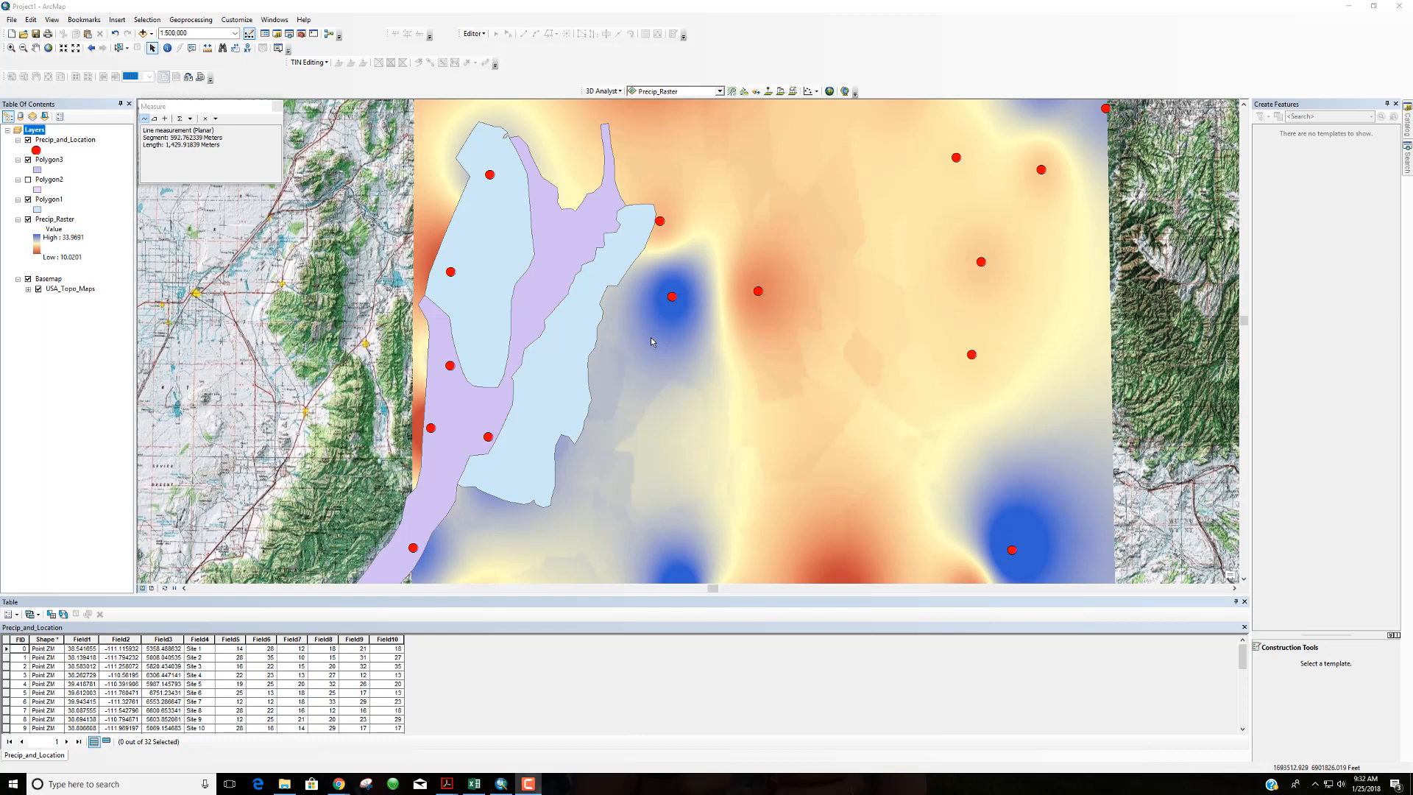
Identify Precip_Raster pixel values at two neighbouring points in the blue high-precipitation area uncovered by Polygon2.
scroll(657, 337, "down", 3)
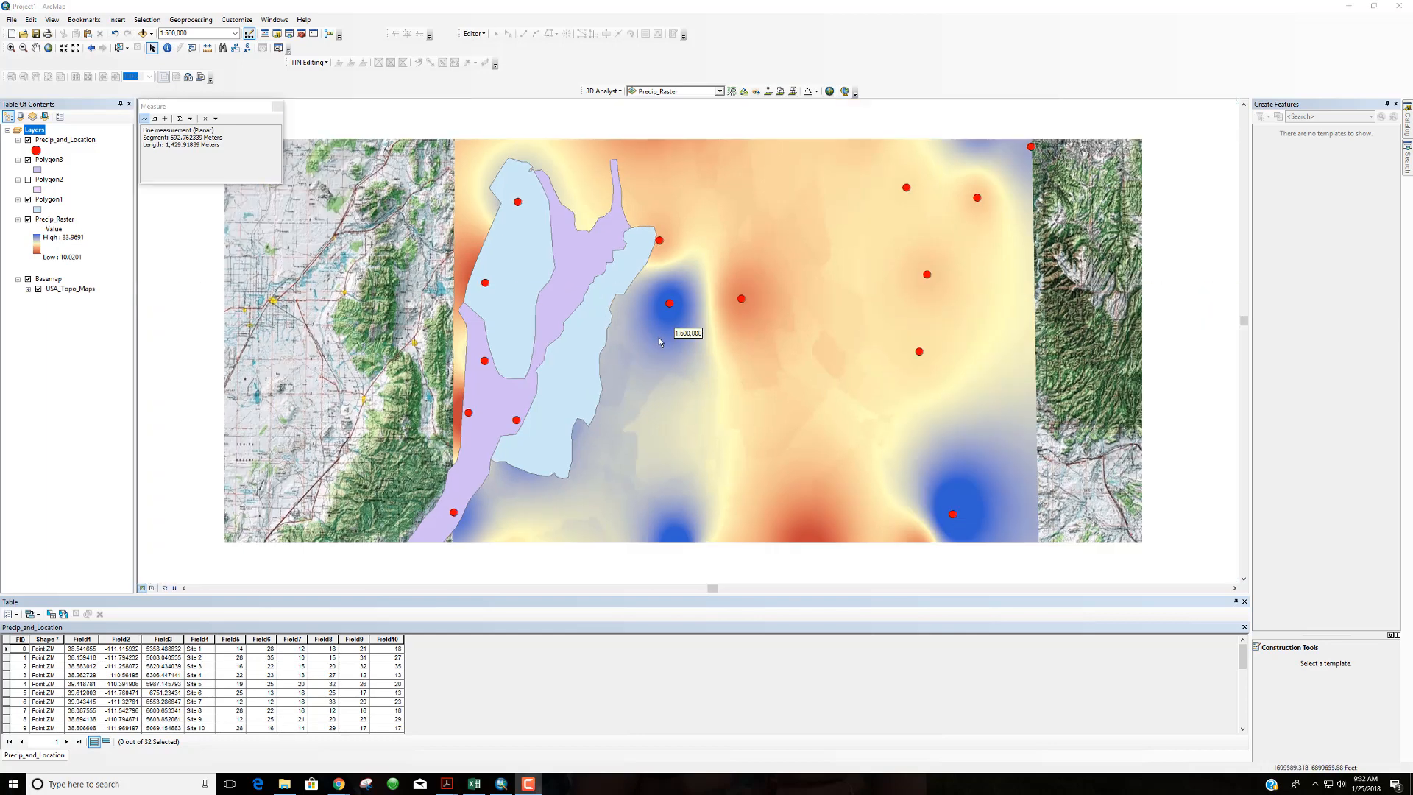
scroll(659, 340, "up", 3)
scroll(659, 340, "down", 5)
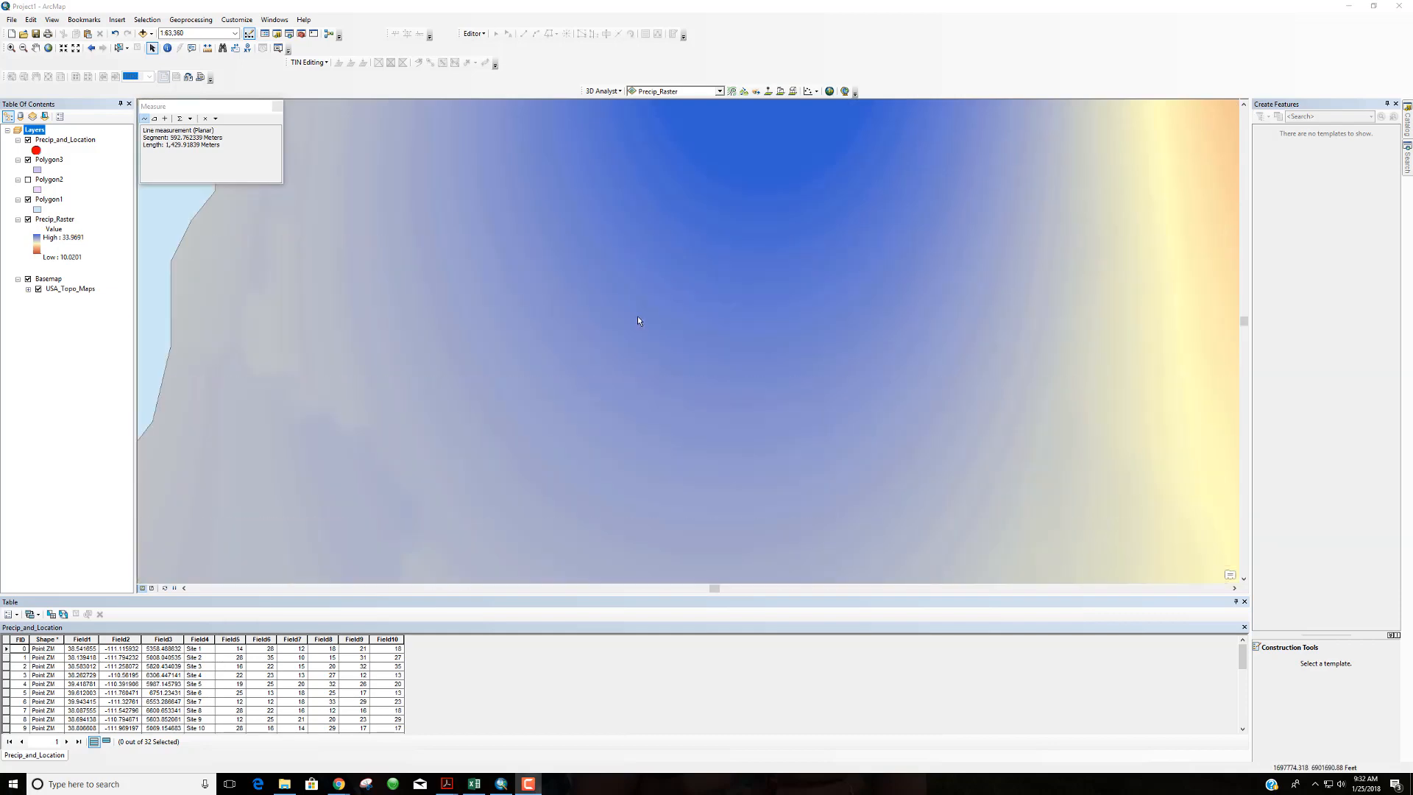
scroll(586, 320, "down", 4)
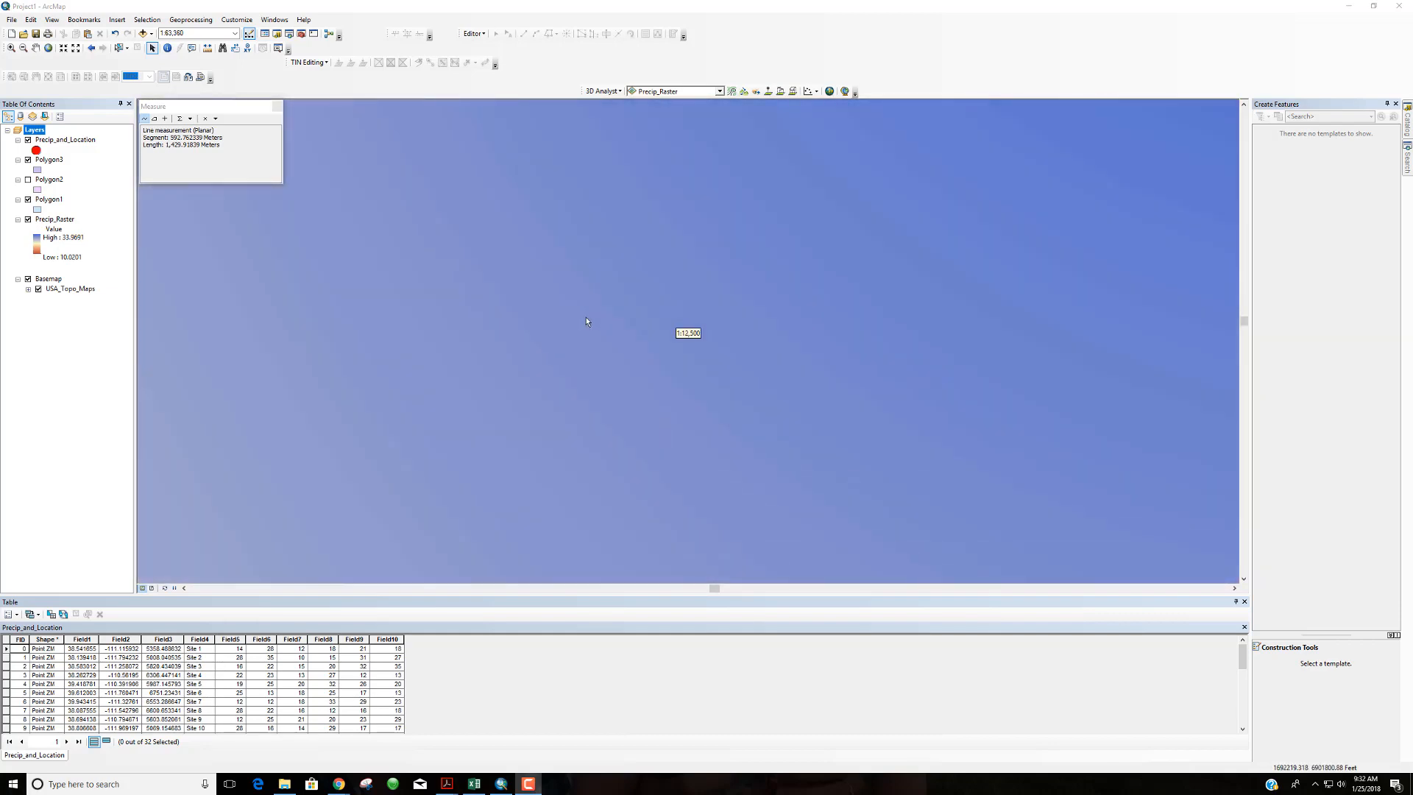
scroll(587, 322, "down", 2)
scroll(587, 321, "down", 2)
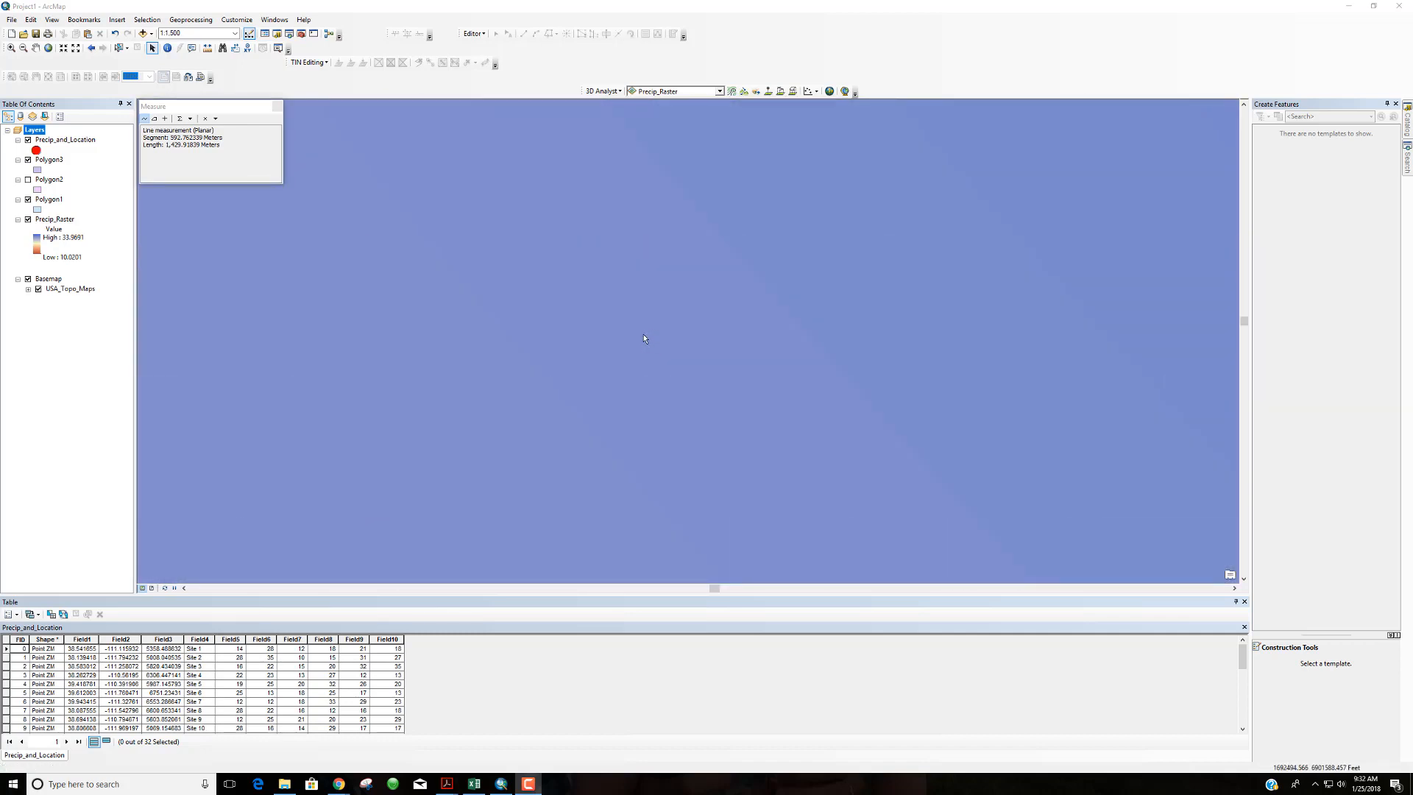
left_click_drag(648, 322, 578, 366)
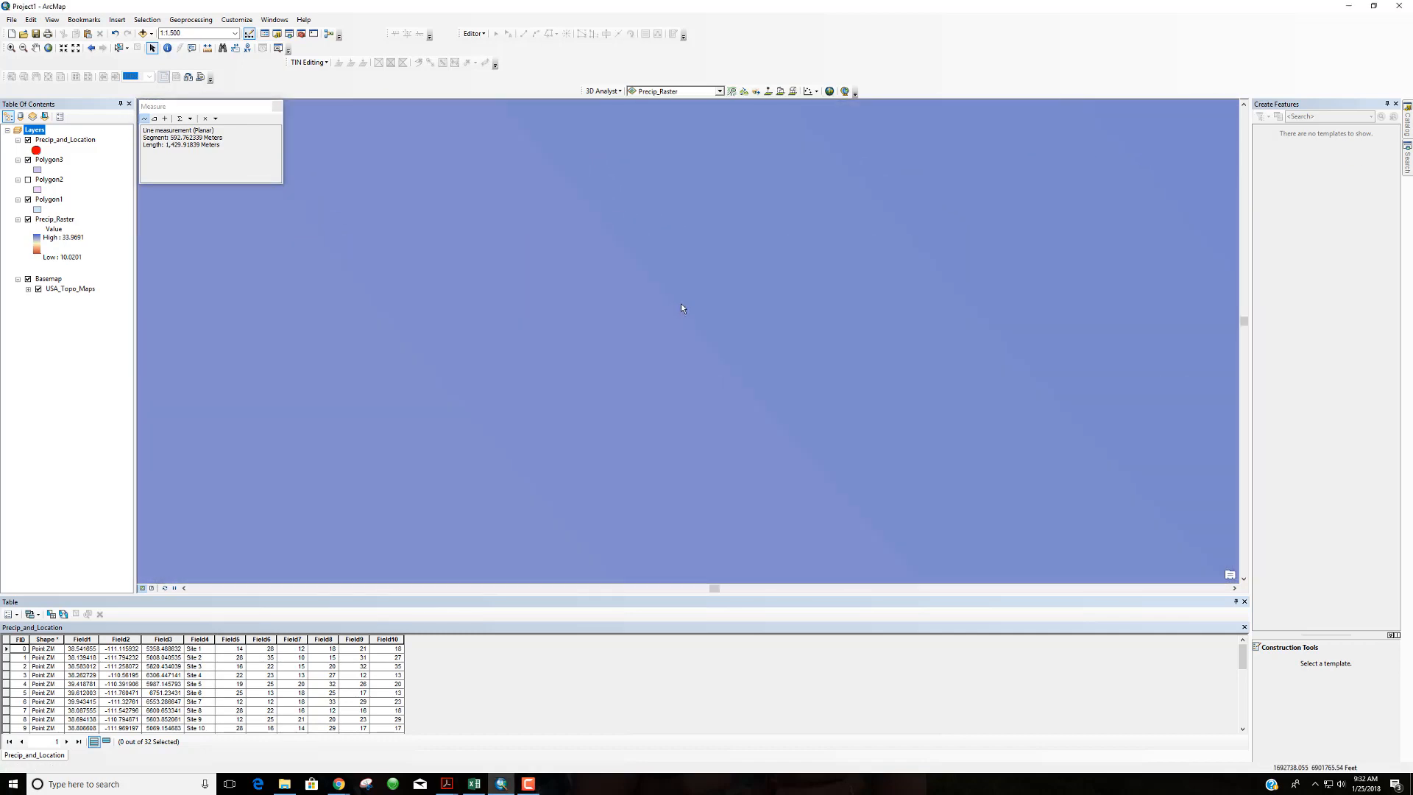
left_click_drag(705, 287, 584, 400)
left_click(168, 48)
left_click(521, 280)
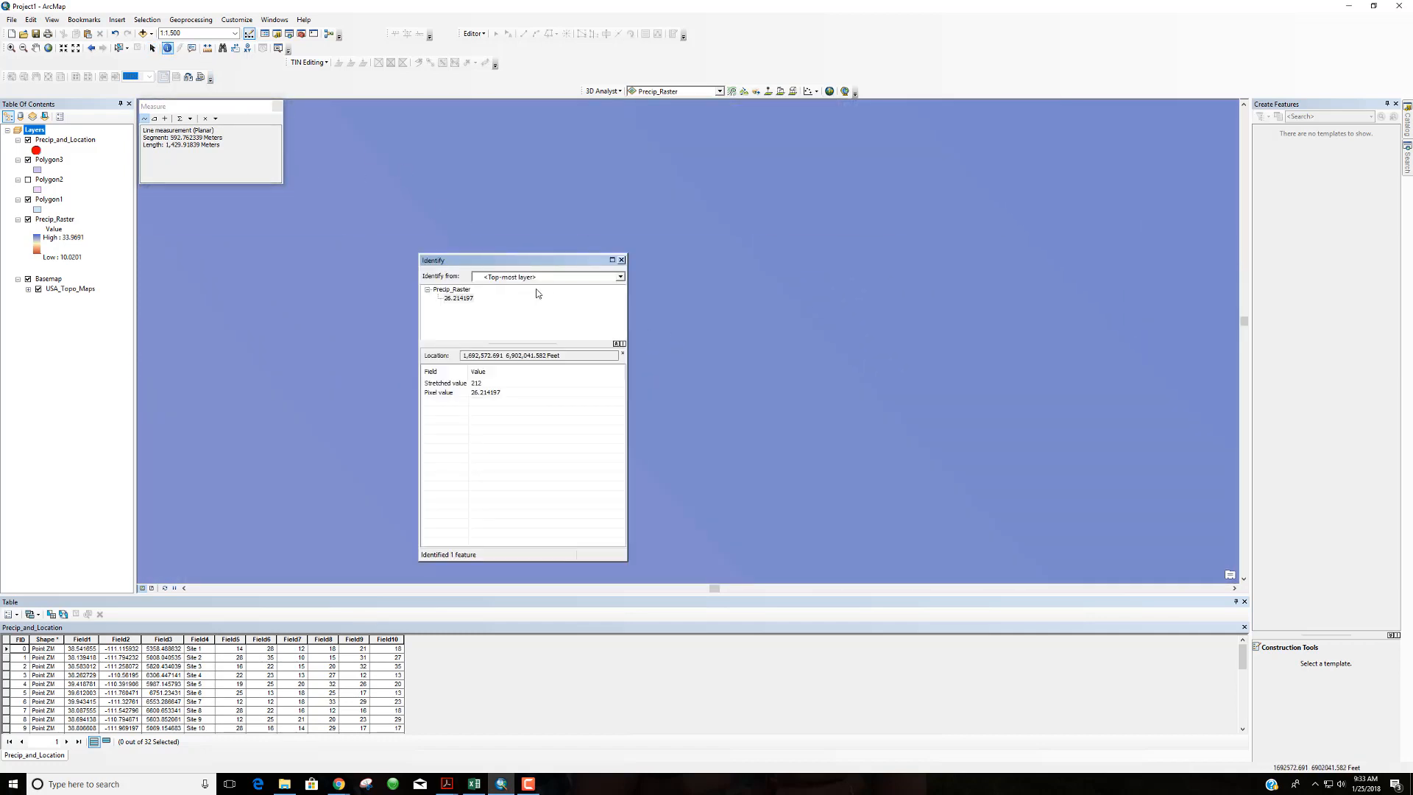
left_click(621, 260)
left_click(490, 284)
left_click(622, 261)
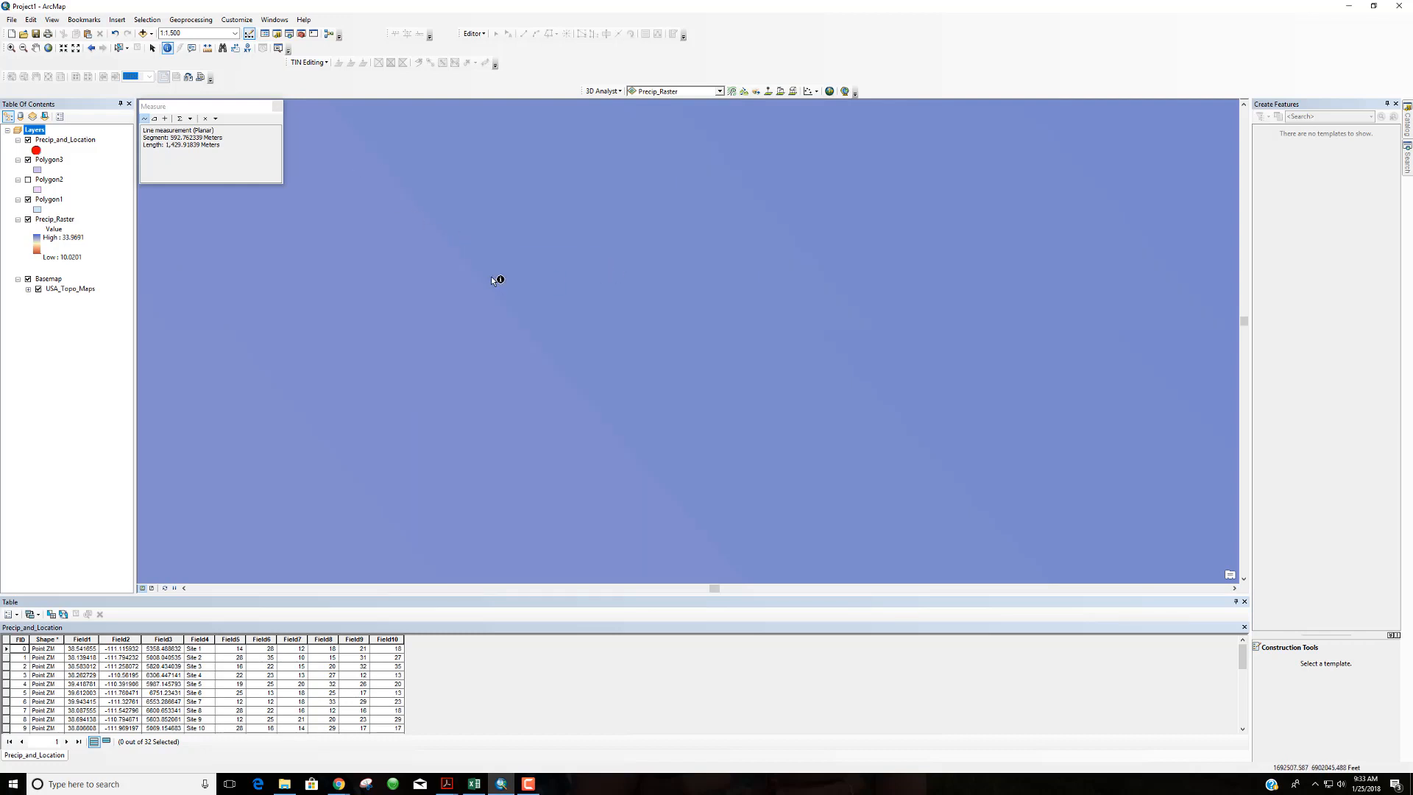
Examine the Precip_Raster at several map scales for the edges and size of its individual cells.
scroll(496, 286, "up", 6)
left_click_drag(337, 462, 505, 348)
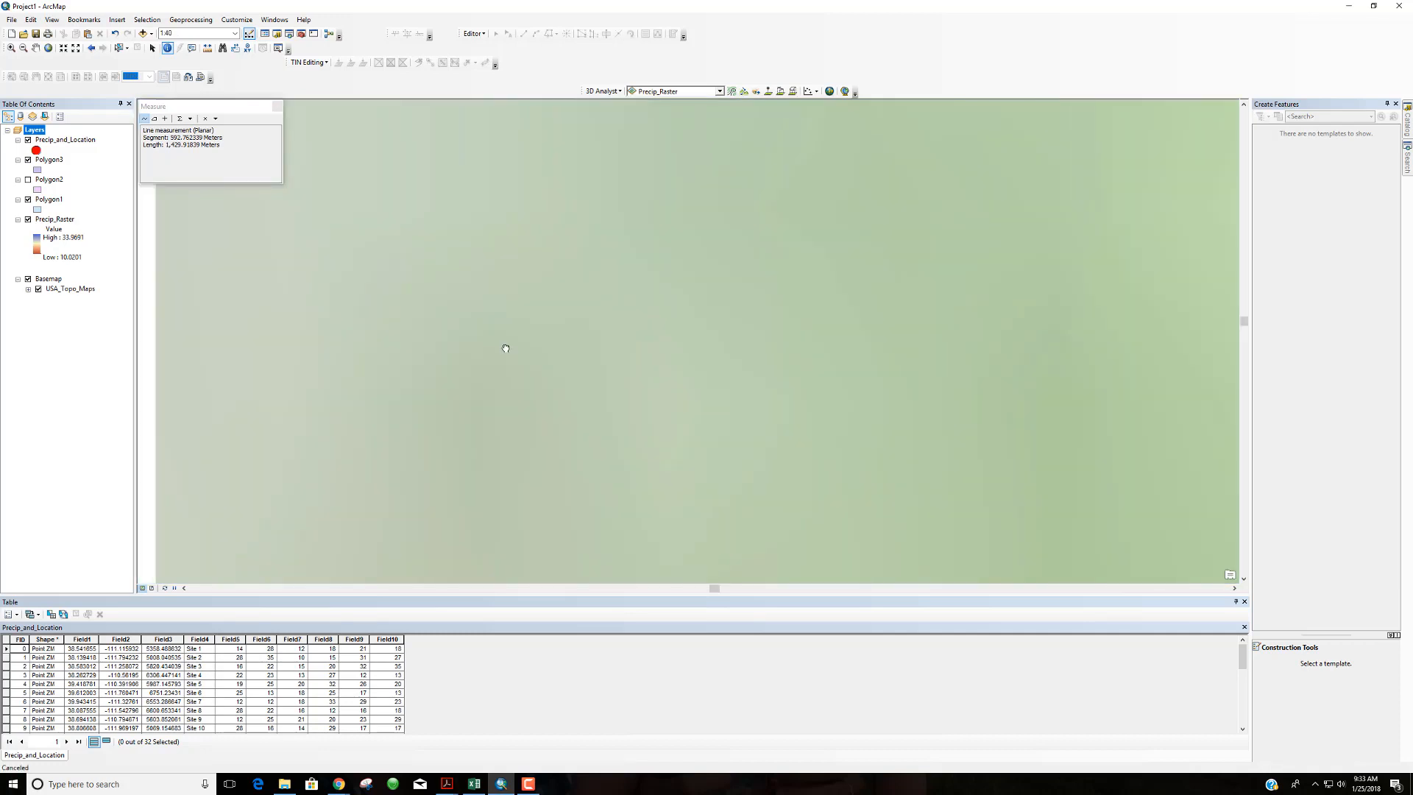
scroll(464, 355, "up", 5)
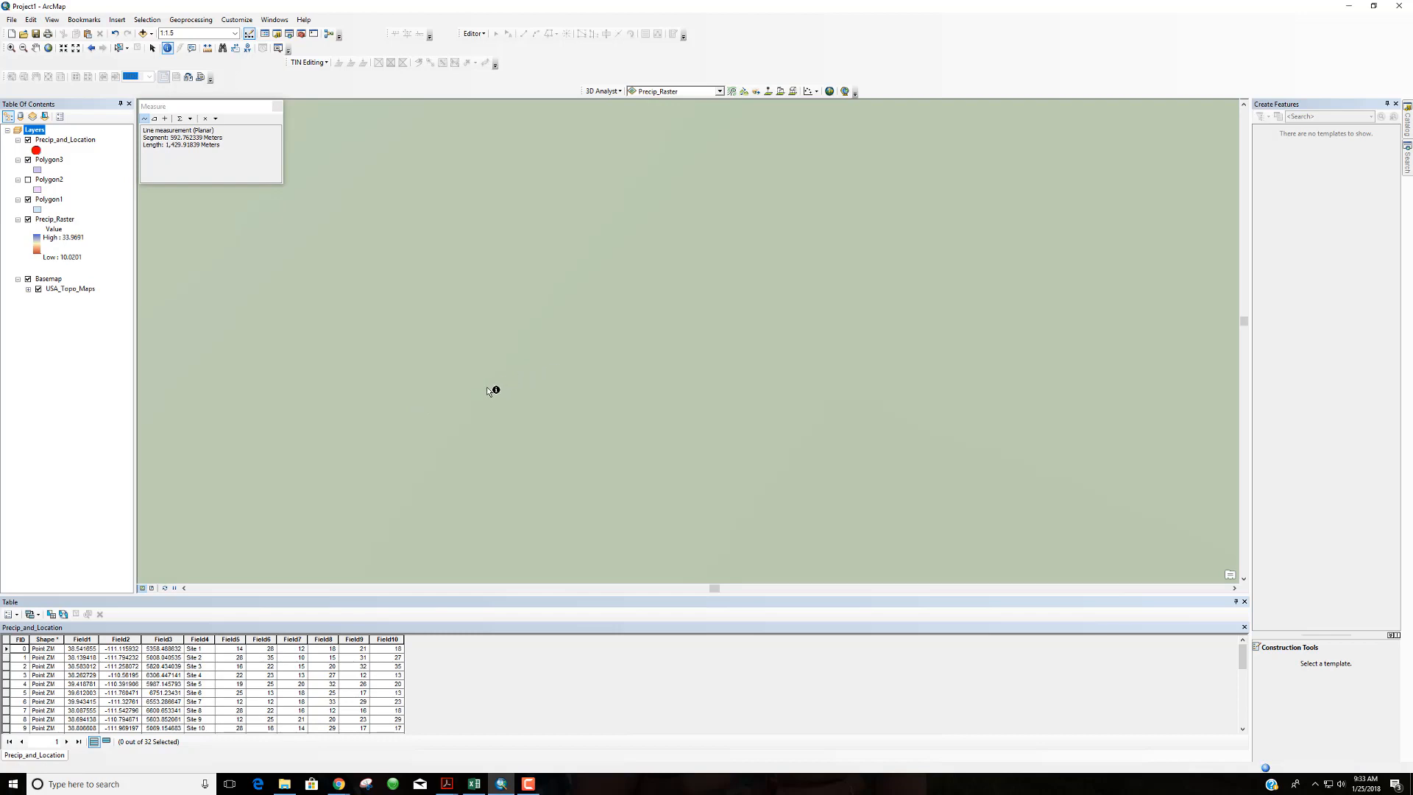
left_click_drag(426, 384, 581, 347)
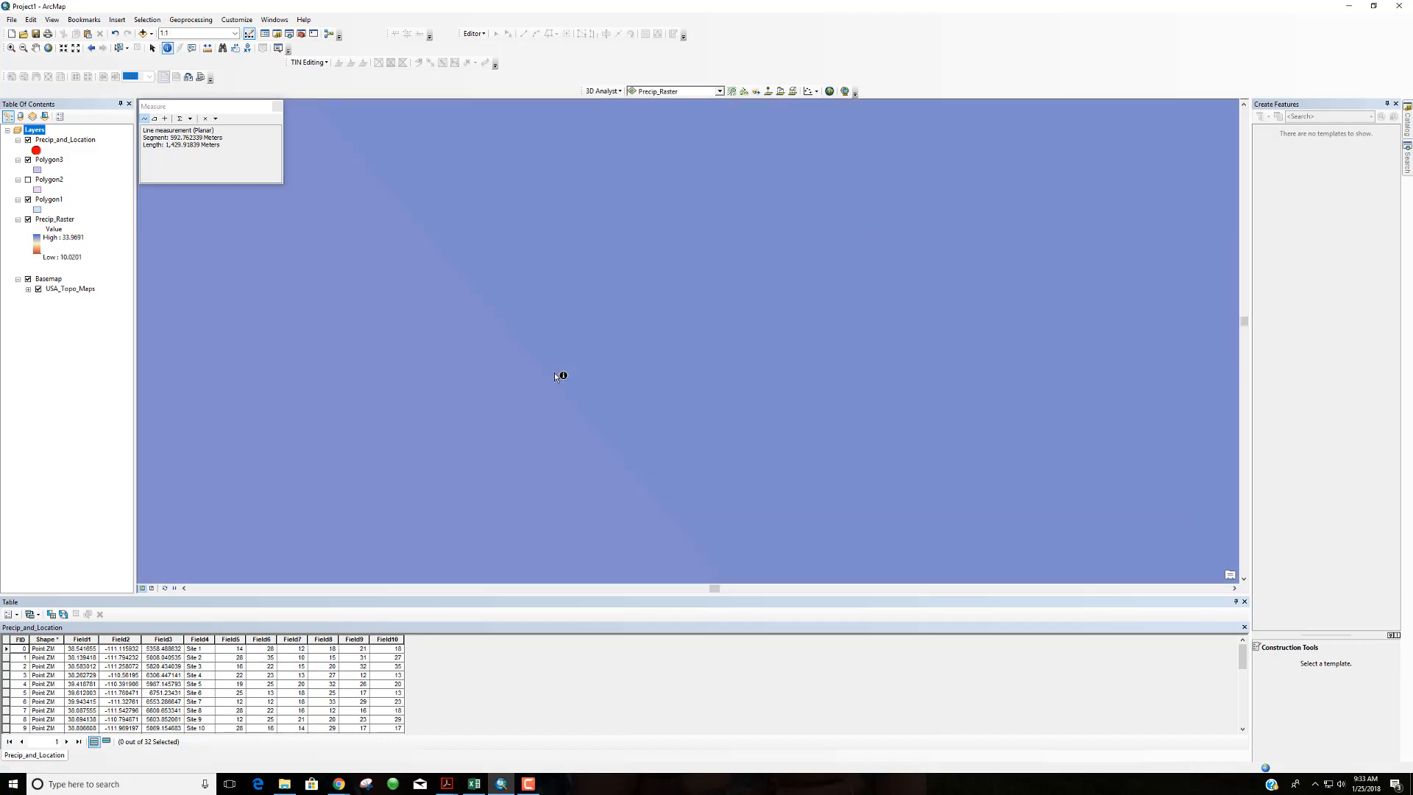
scroll(554, 373, "down", 5)
scroll(554, 372, "down", 3)
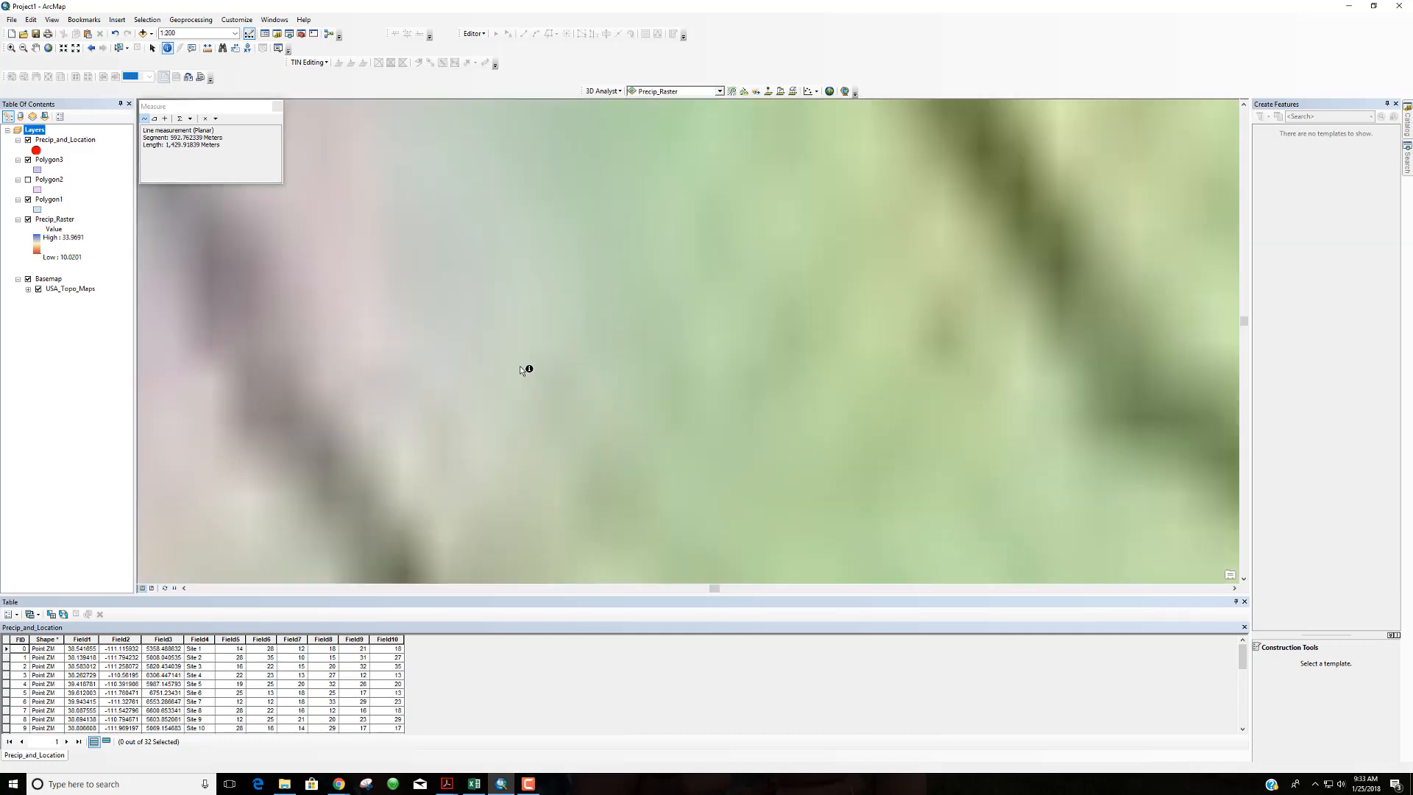
scroll(623, 302, "down", 2)
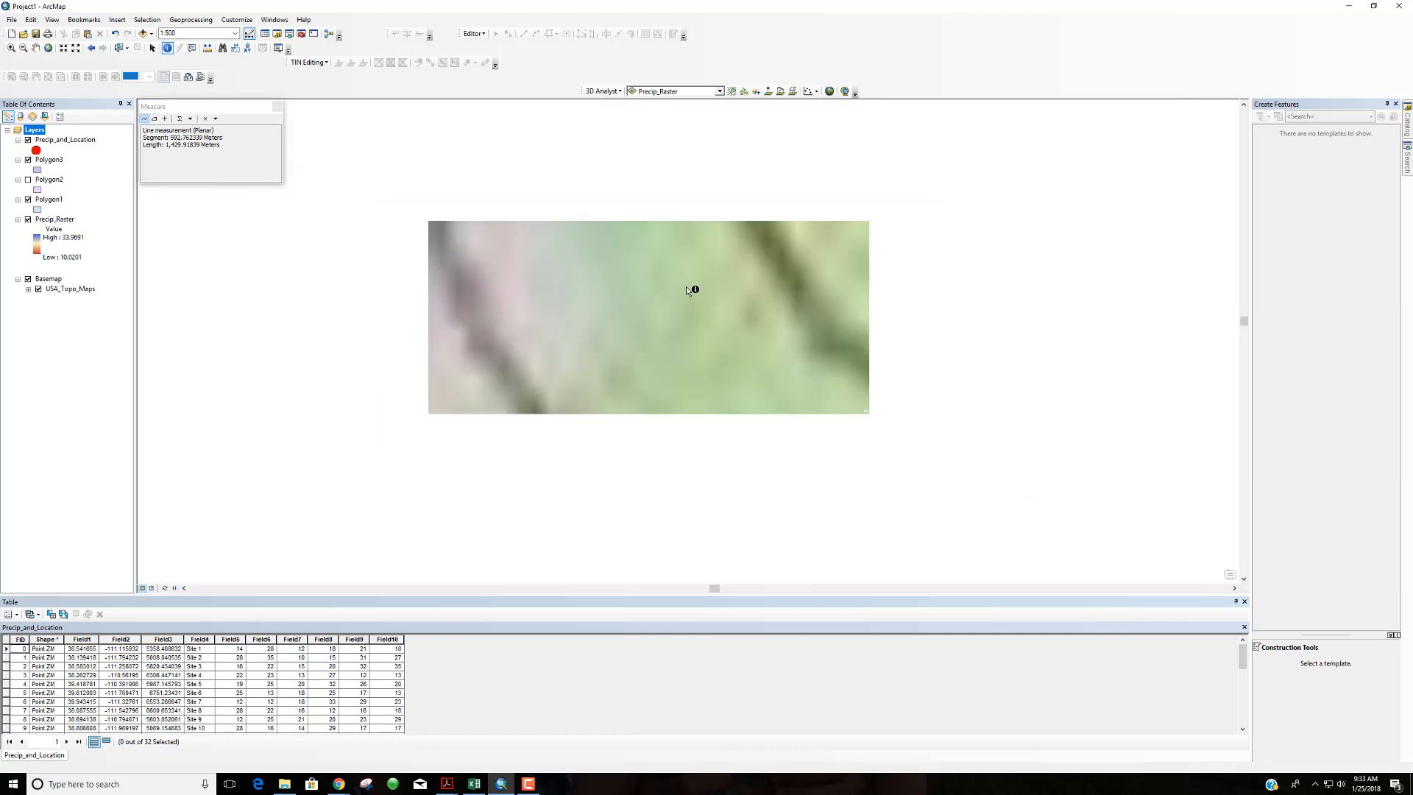
scroll(683, 290, "down", 3)
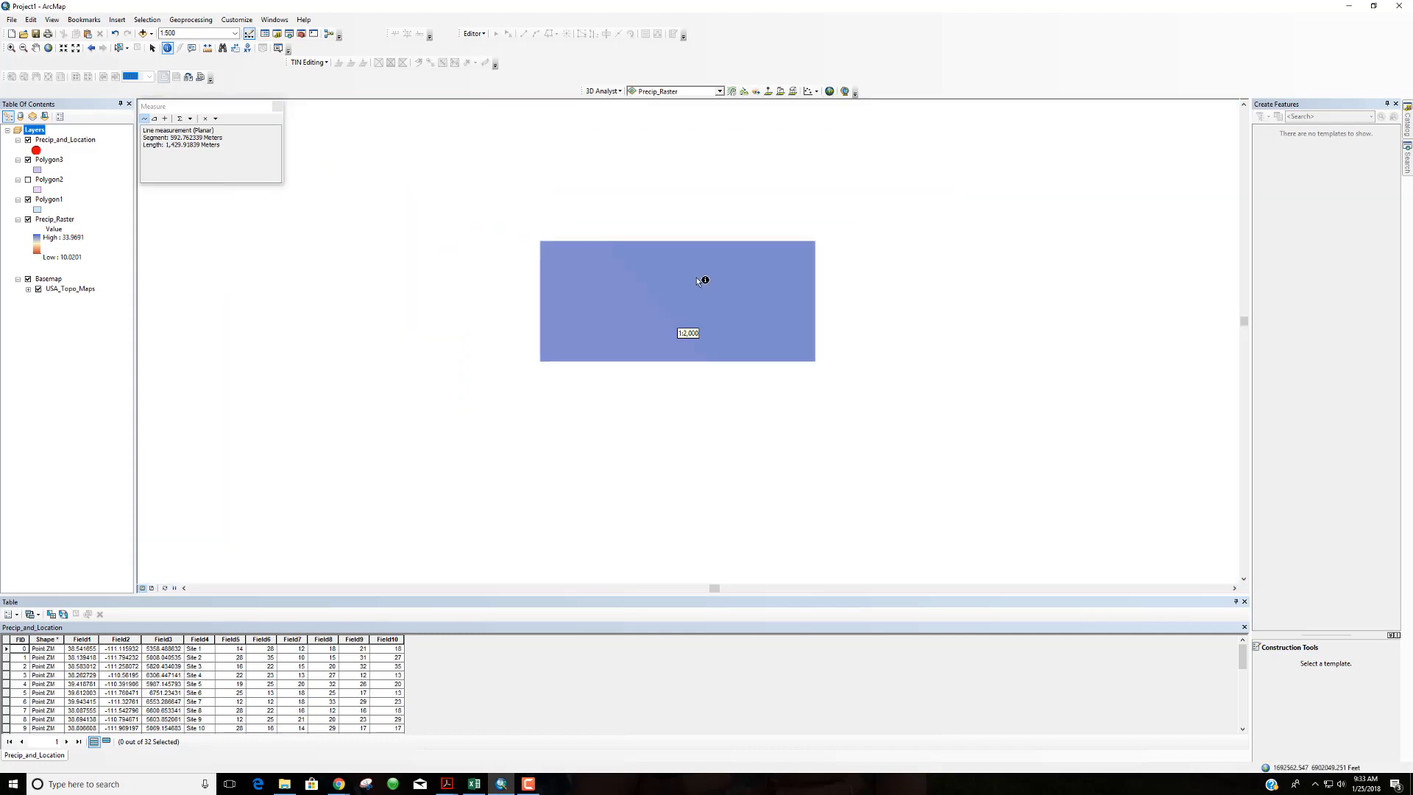
left_click_drag(696, 276, 645, 338)
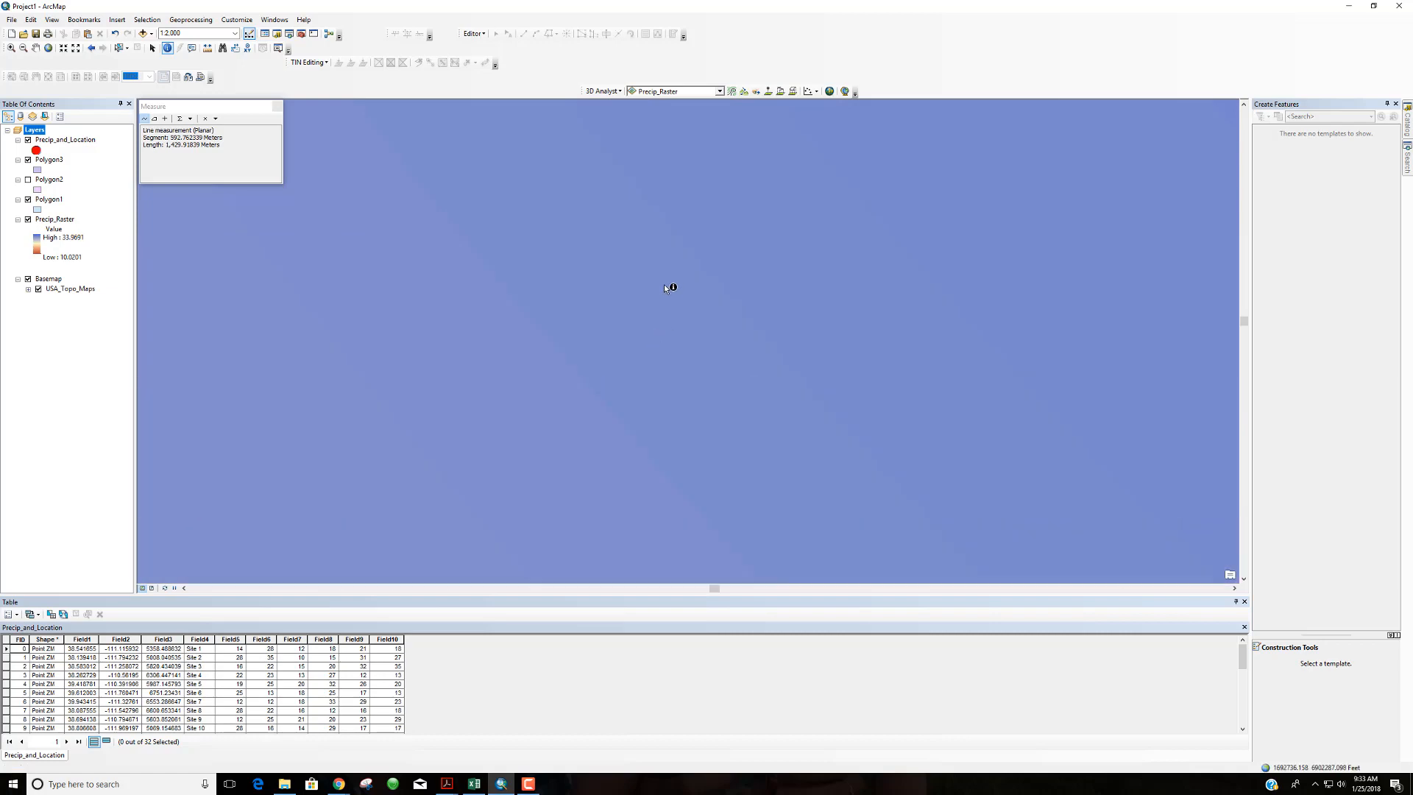
left_click_drag(670, 287, 572, 442)
scroll(609, 348, "down", 3)
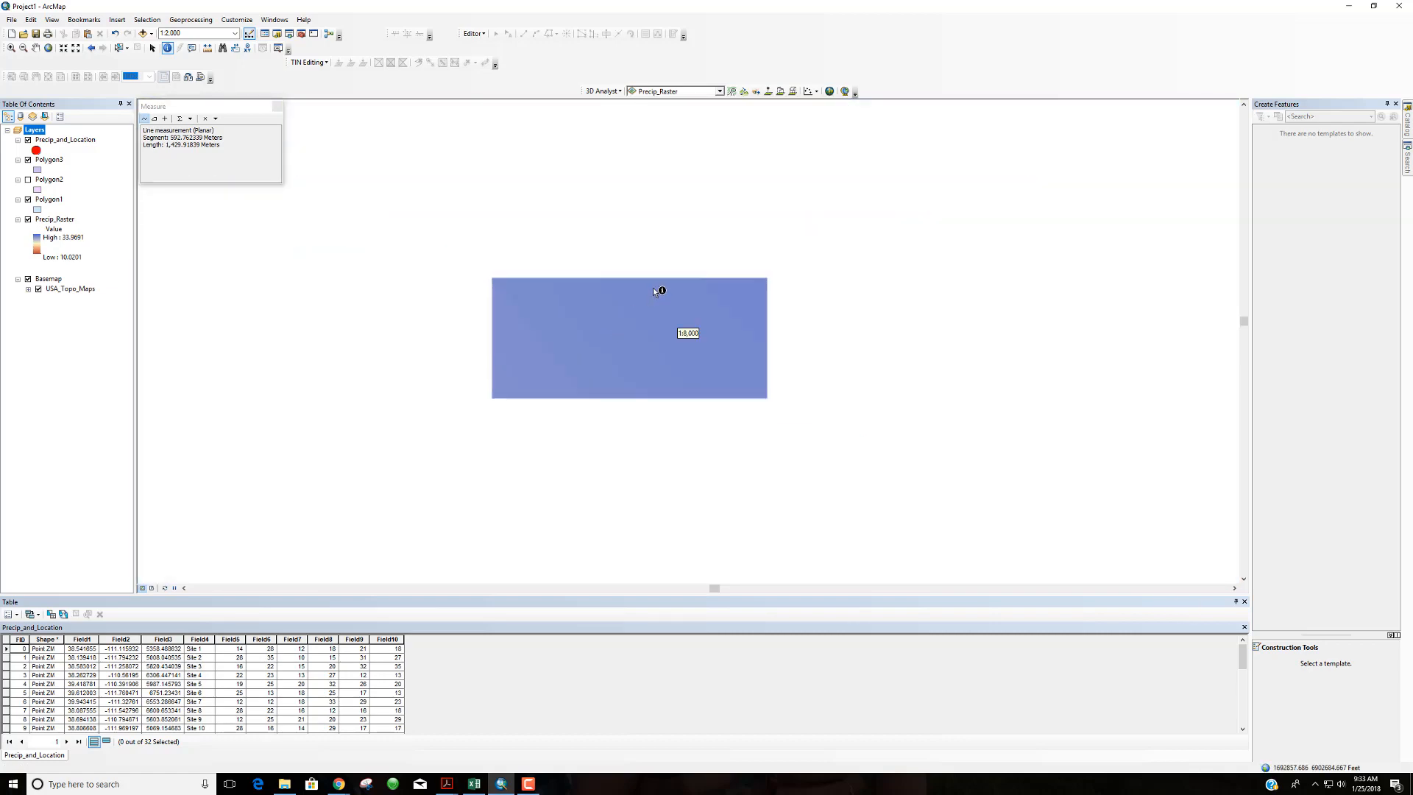
scroll(639, 307, "up", 3)
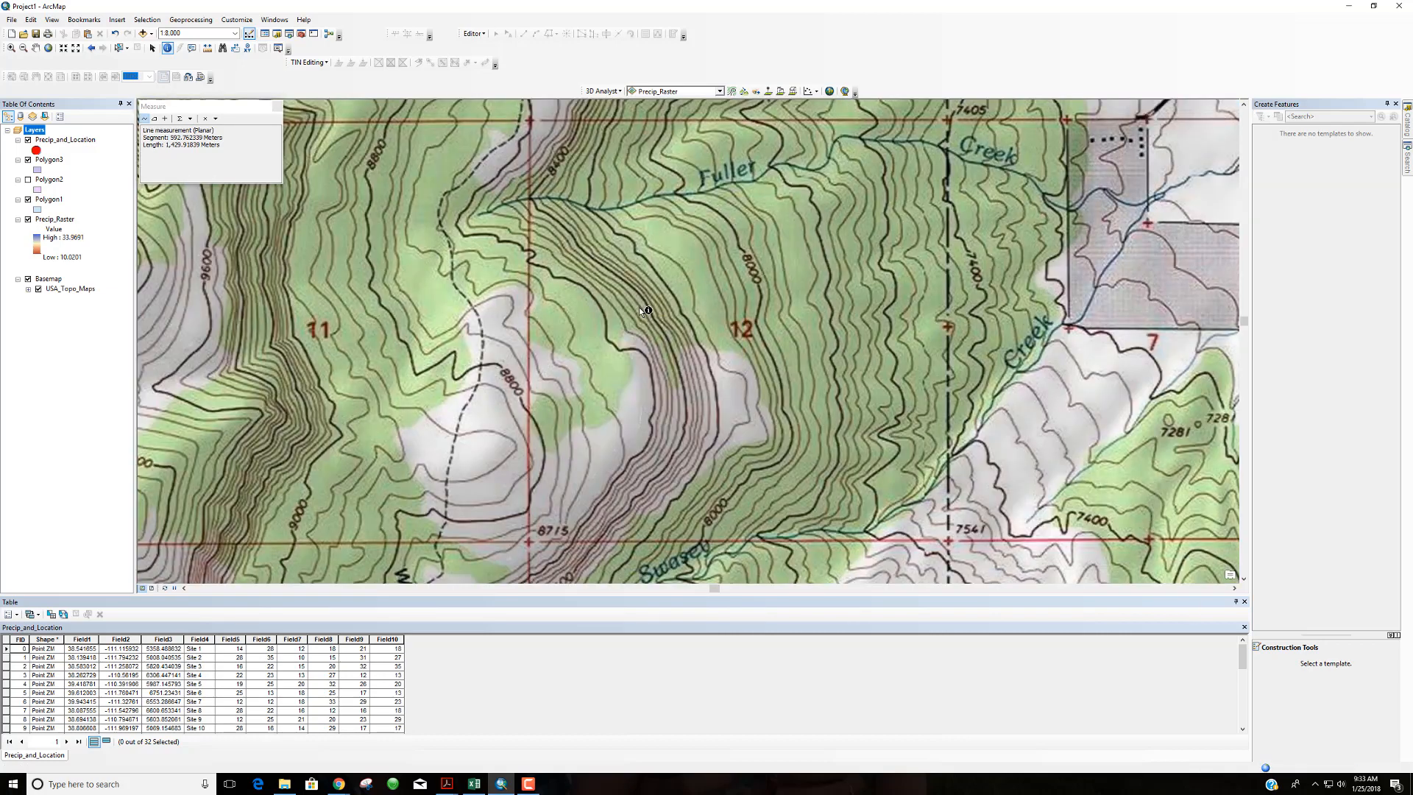
mouse_move(596, 372)
left_mouse_down()
mouse_move(653, 287)
mouse_move(613, 360)
left_mouse_up()
scroll(613, 359, "down", 3)
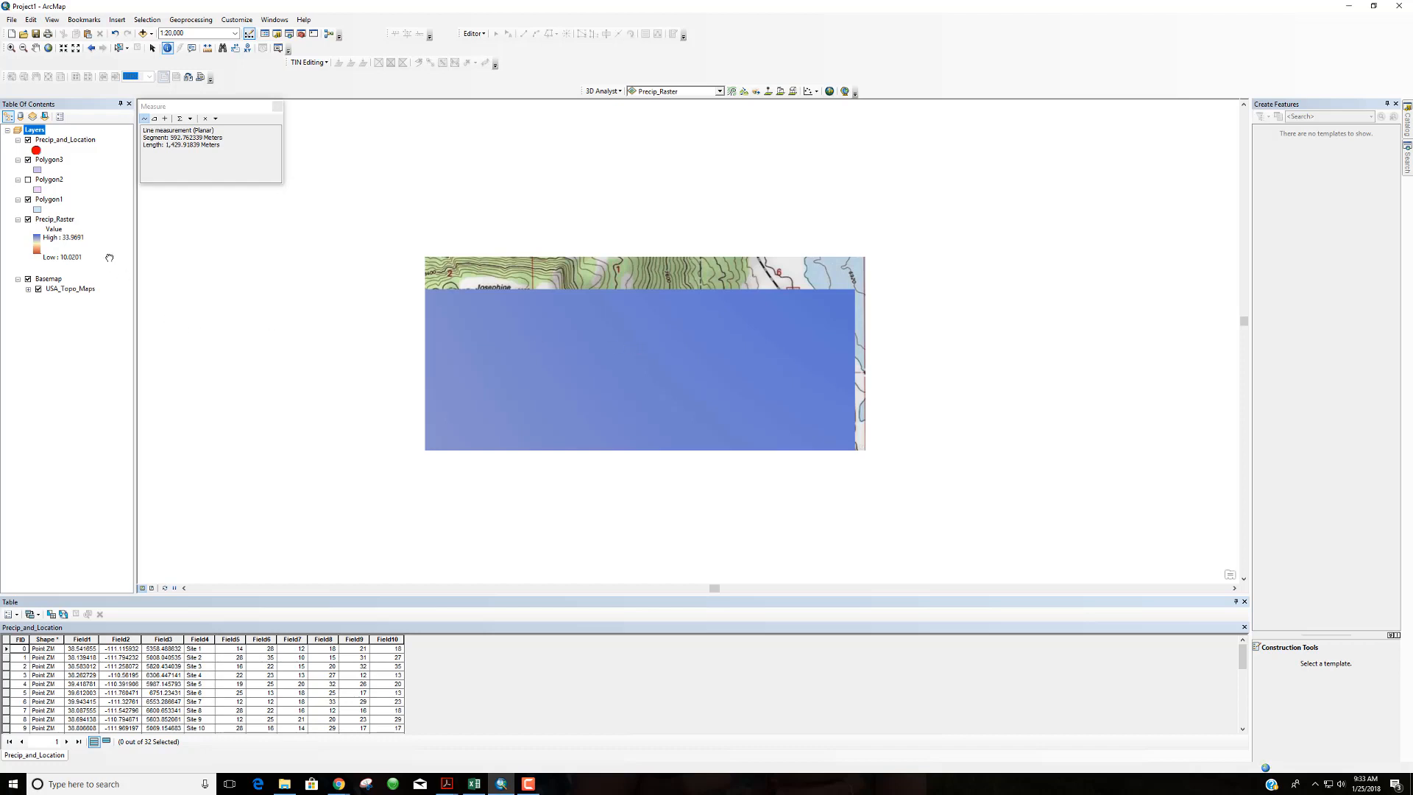
Check the cell size and the number of columns and rows in the Precip_Raster layer's source properties.
left_click(55, 221)
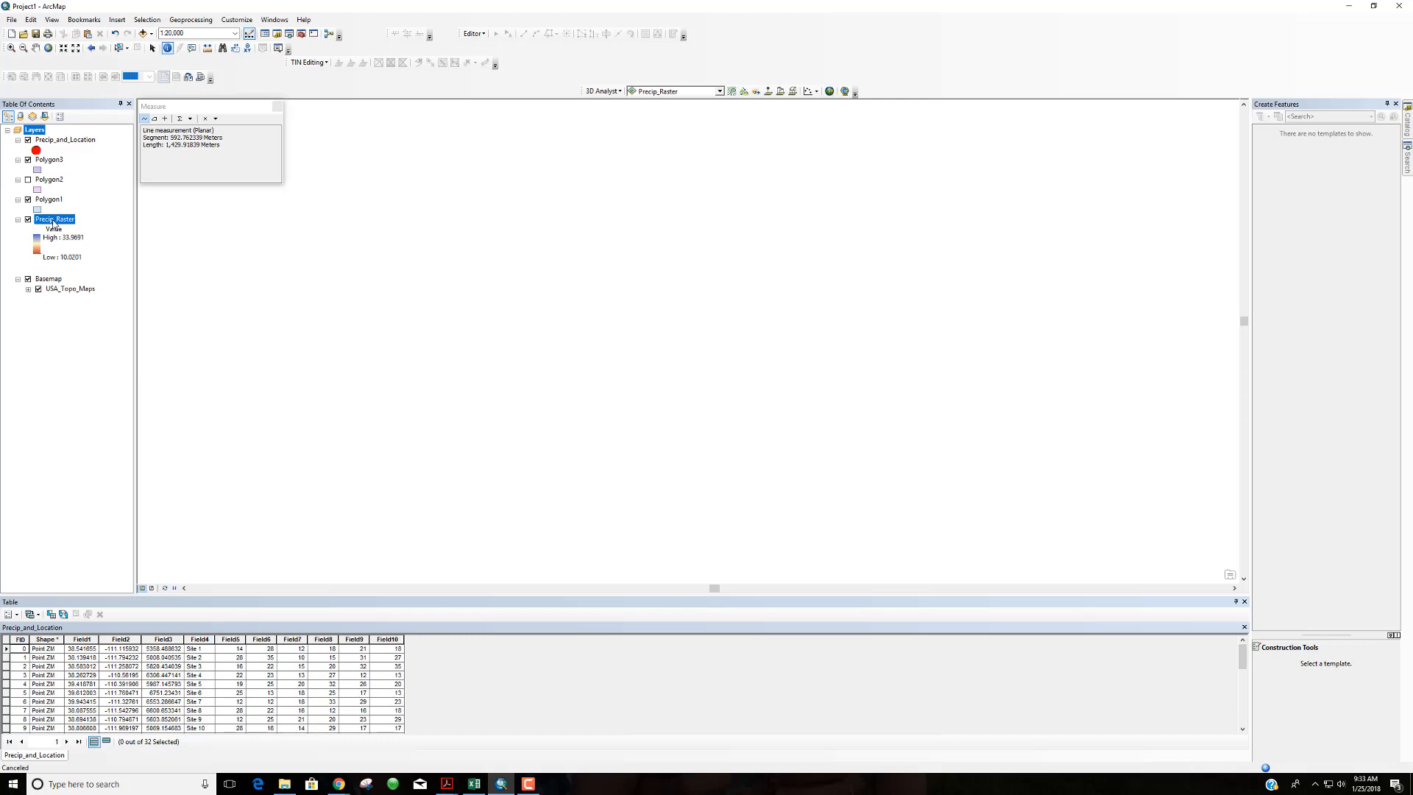
right_click(53, 223)
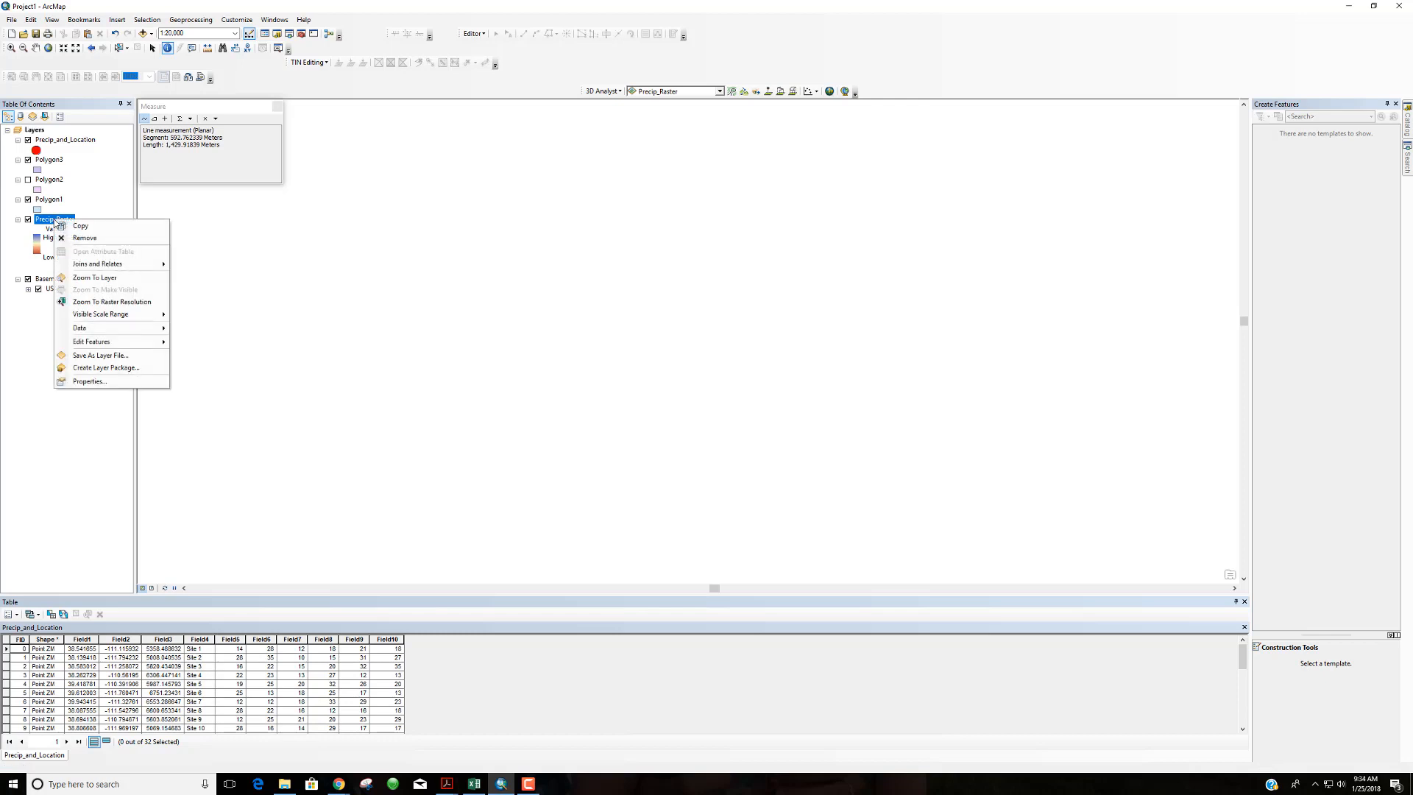
left_click(88, 381)
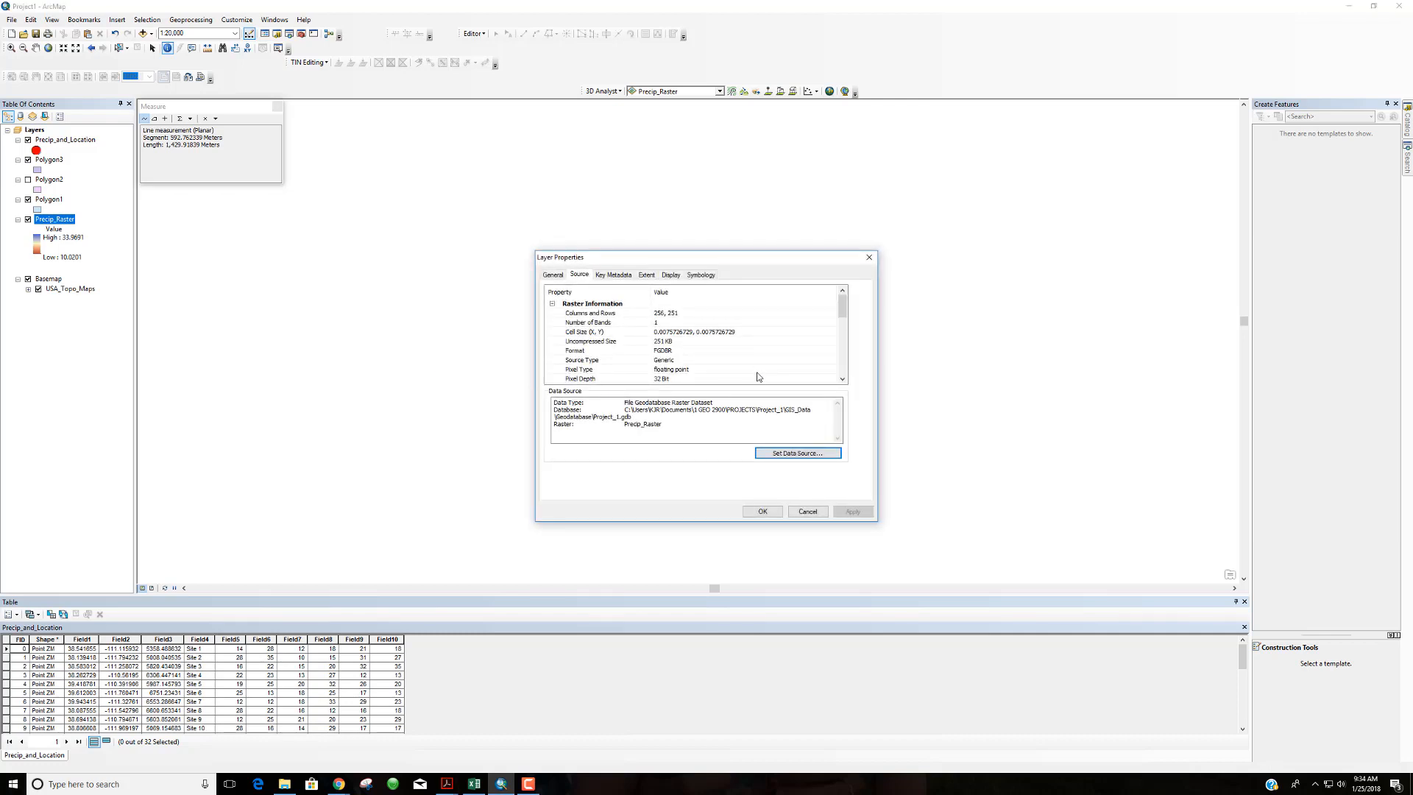
left_click(568, 331)
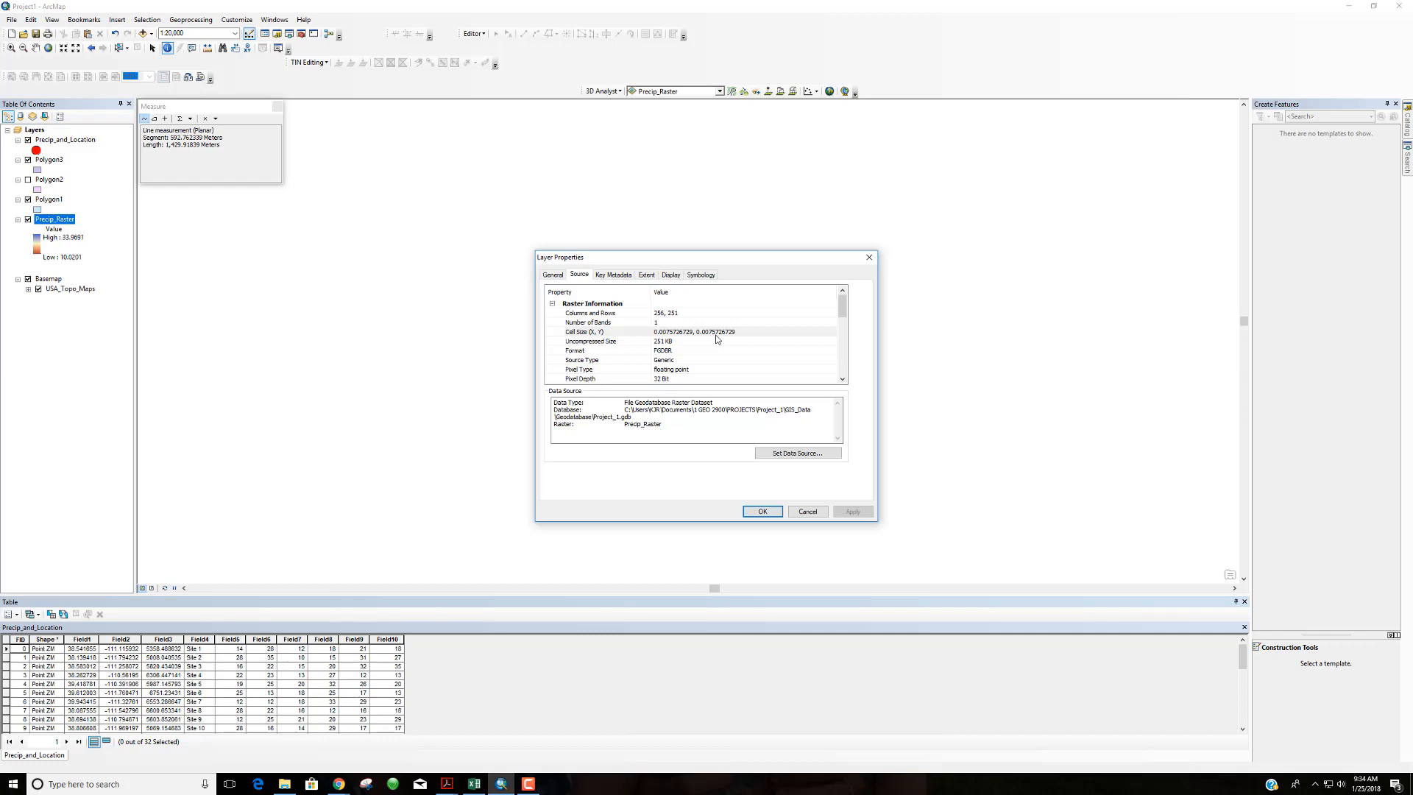
left_click(666, 314)
left_click(683, 314)
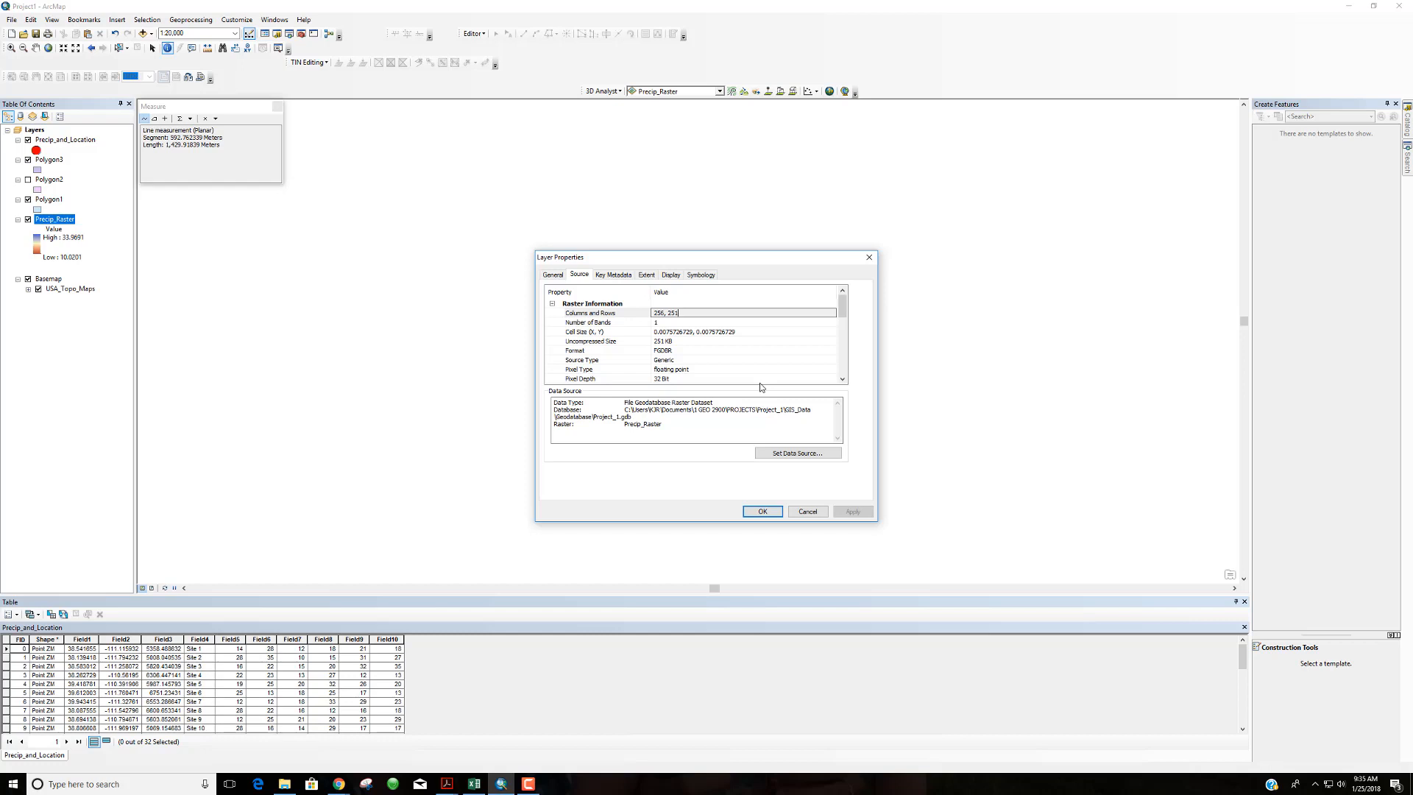
left_click(748, 332)
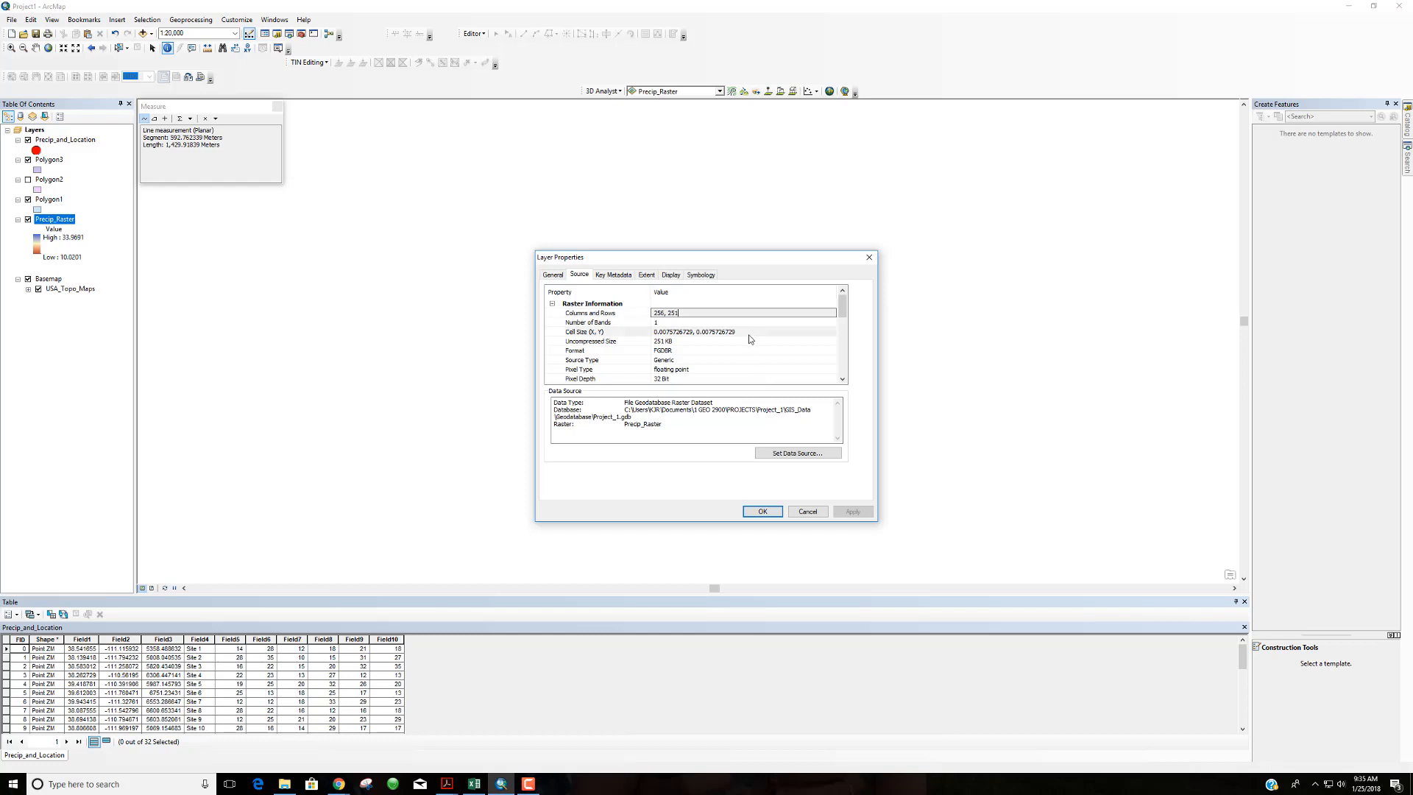
left_click(750, 332)
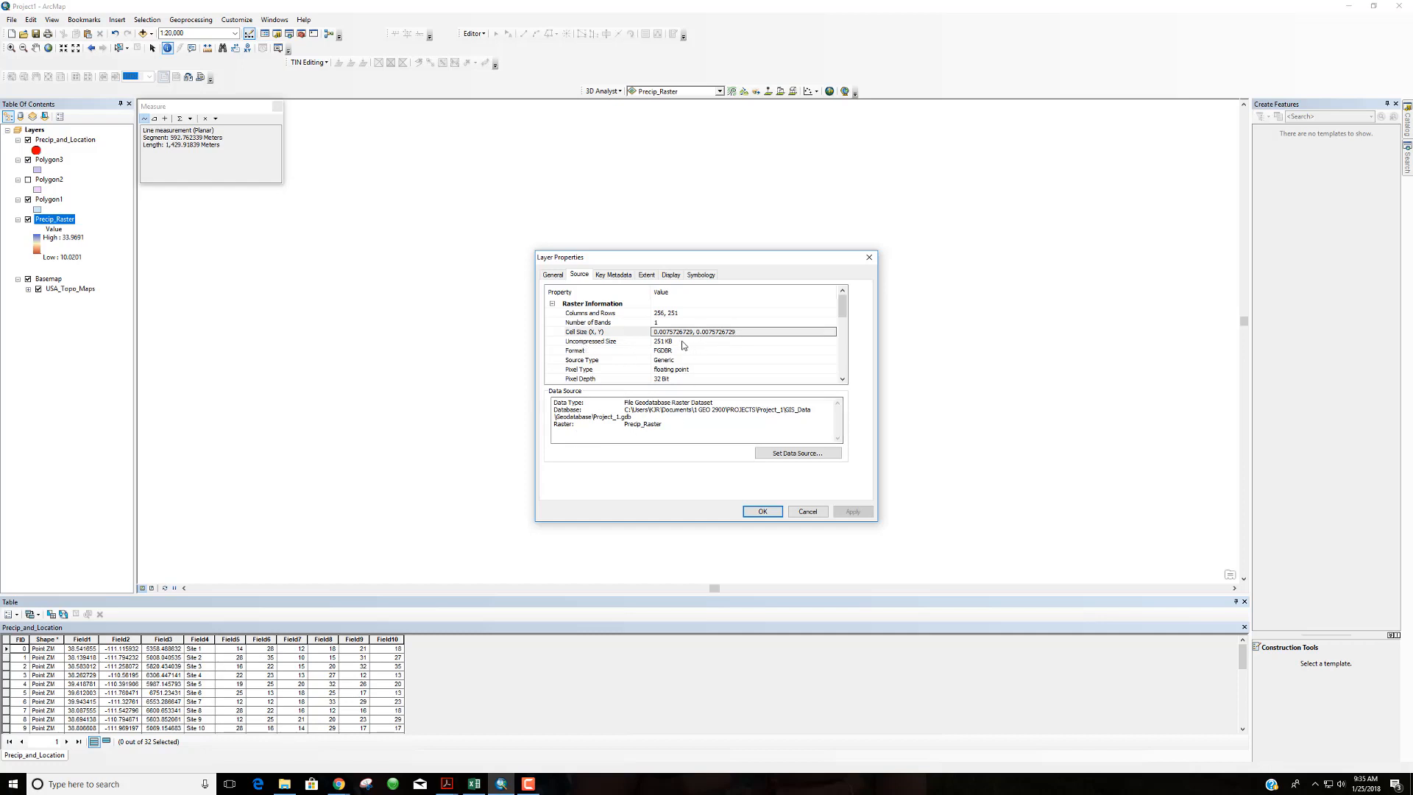
left_click(765, 515)
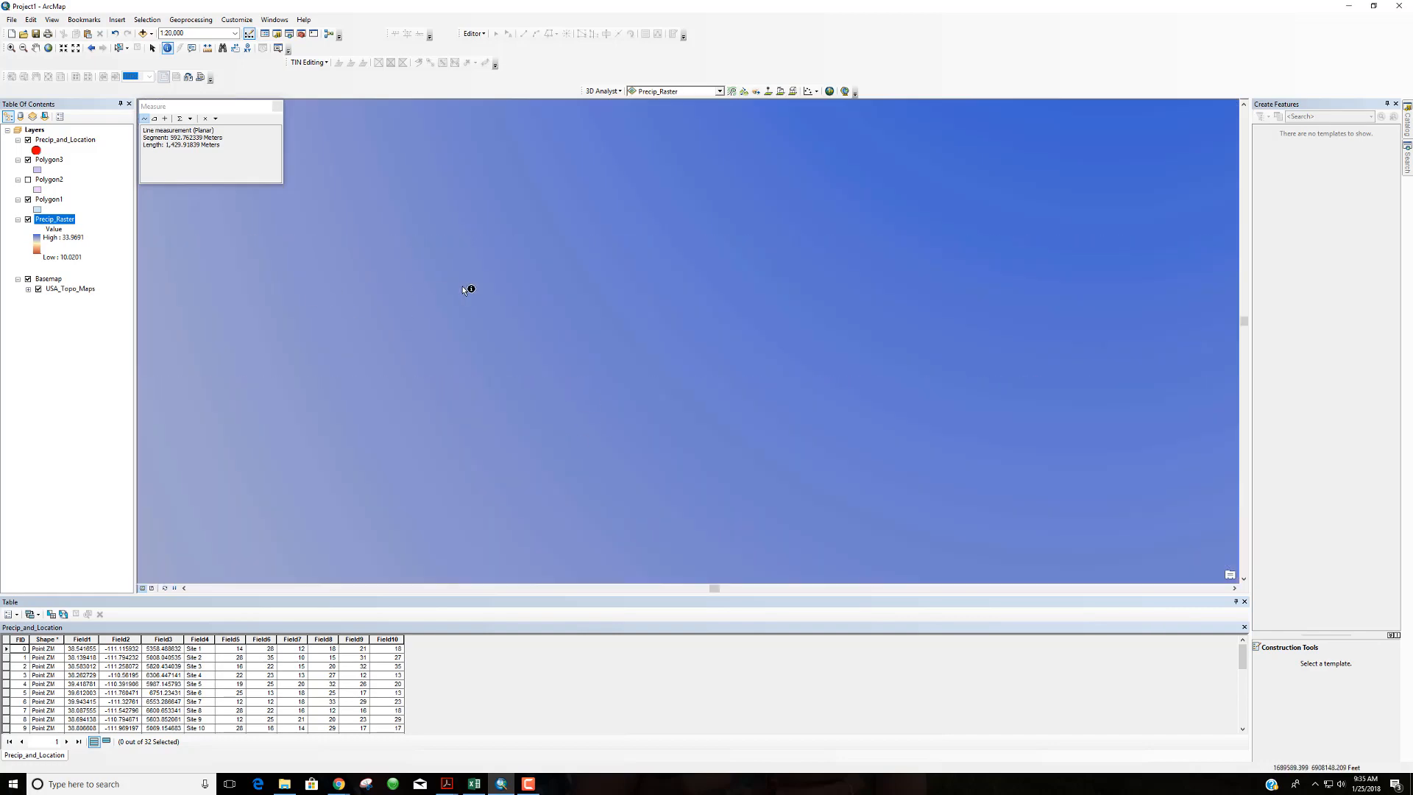
Examine the Precip_and_Location layer's source properties for its data type and geographic coordinate system.
scroll(395, 285, "up", 4)
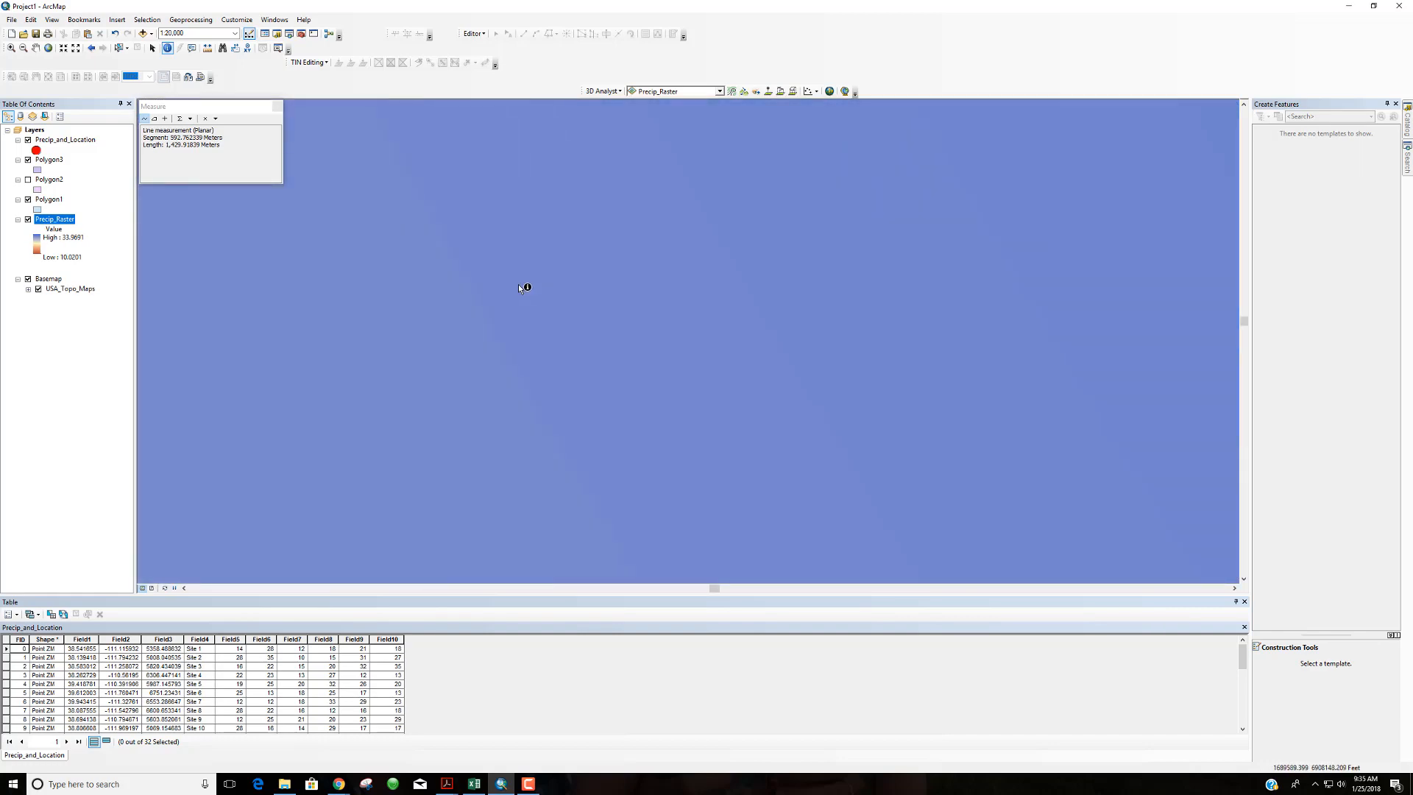
scroll(580, 297, "down", 3)
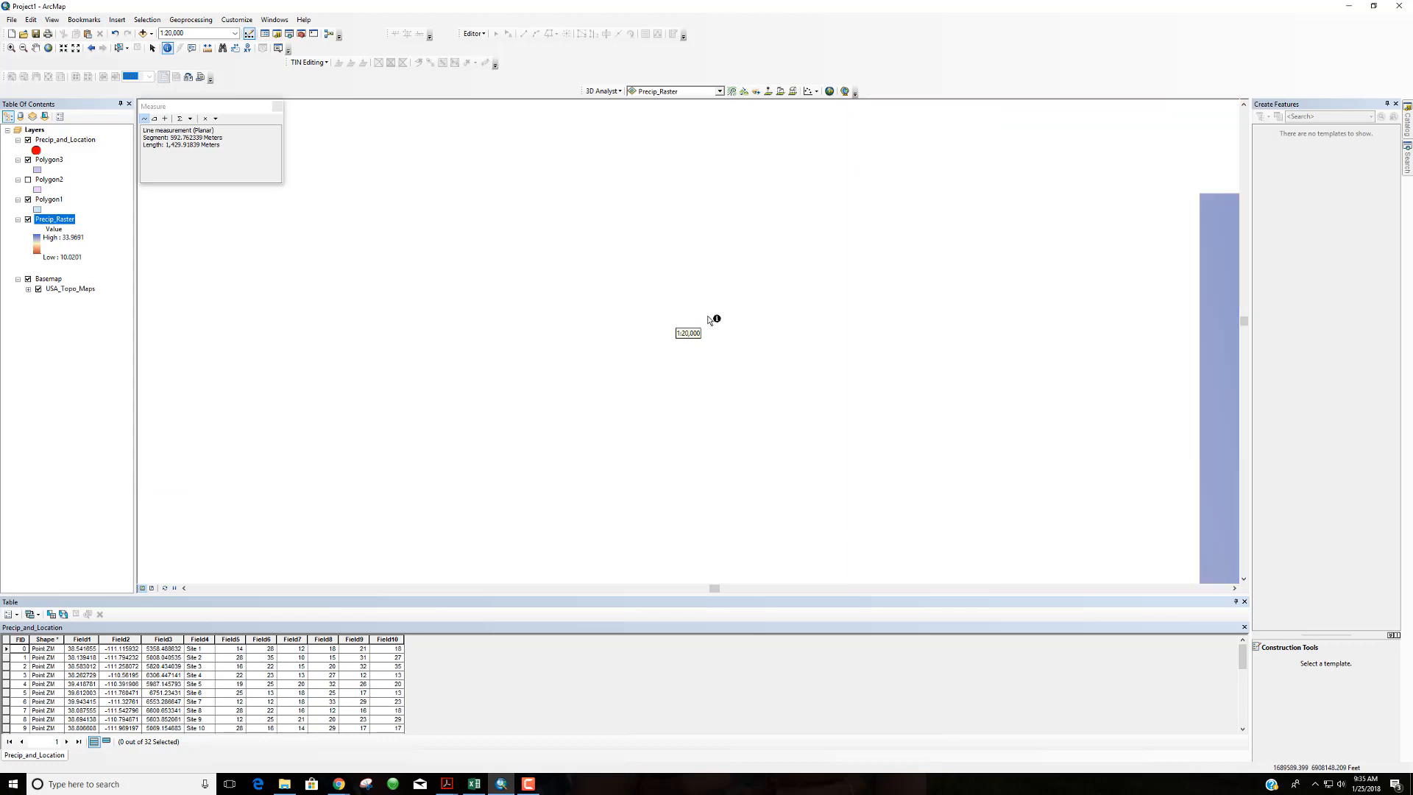
left_click(74, 140)
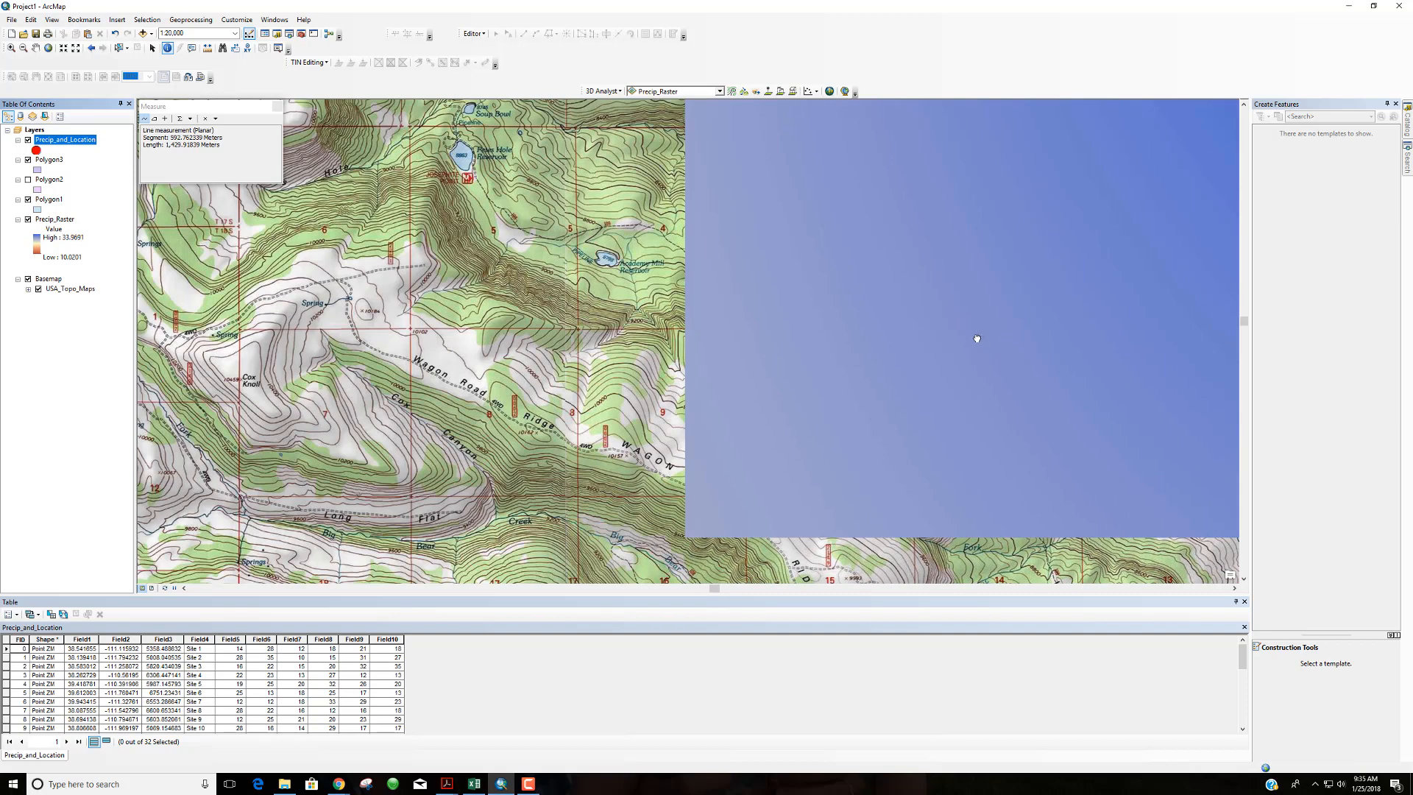
scroll(974, 337, "down", 3)
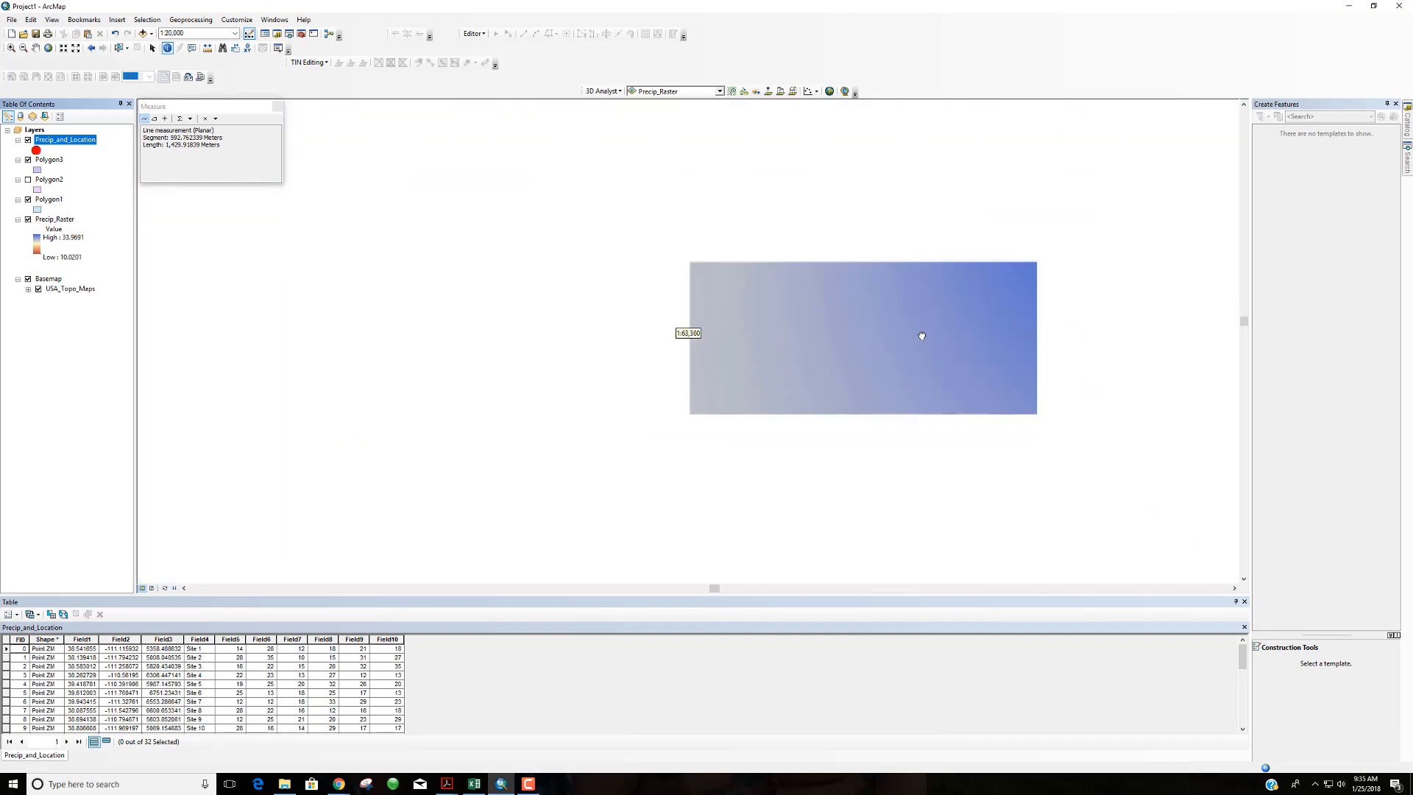
right_click(65, 142)
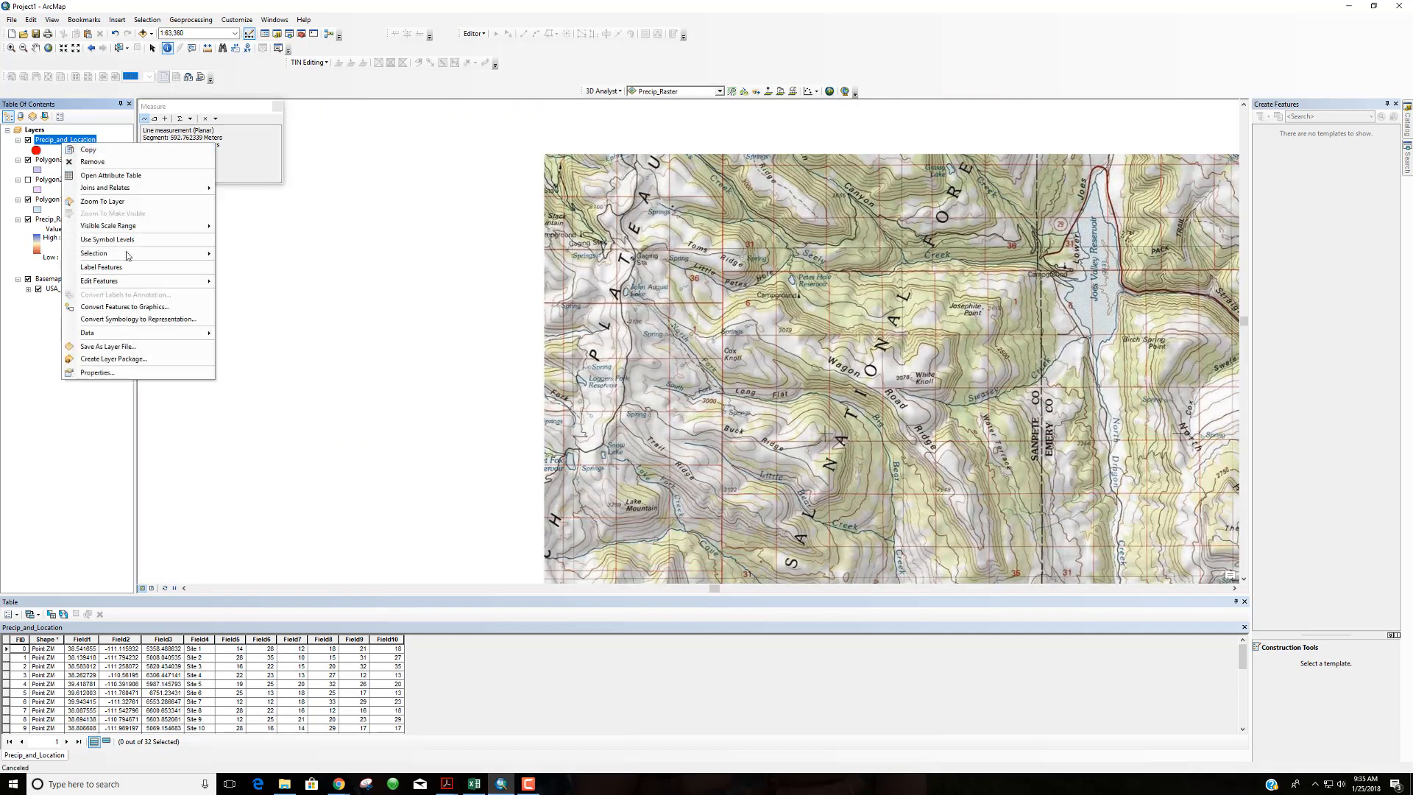
left_click(184, 372)
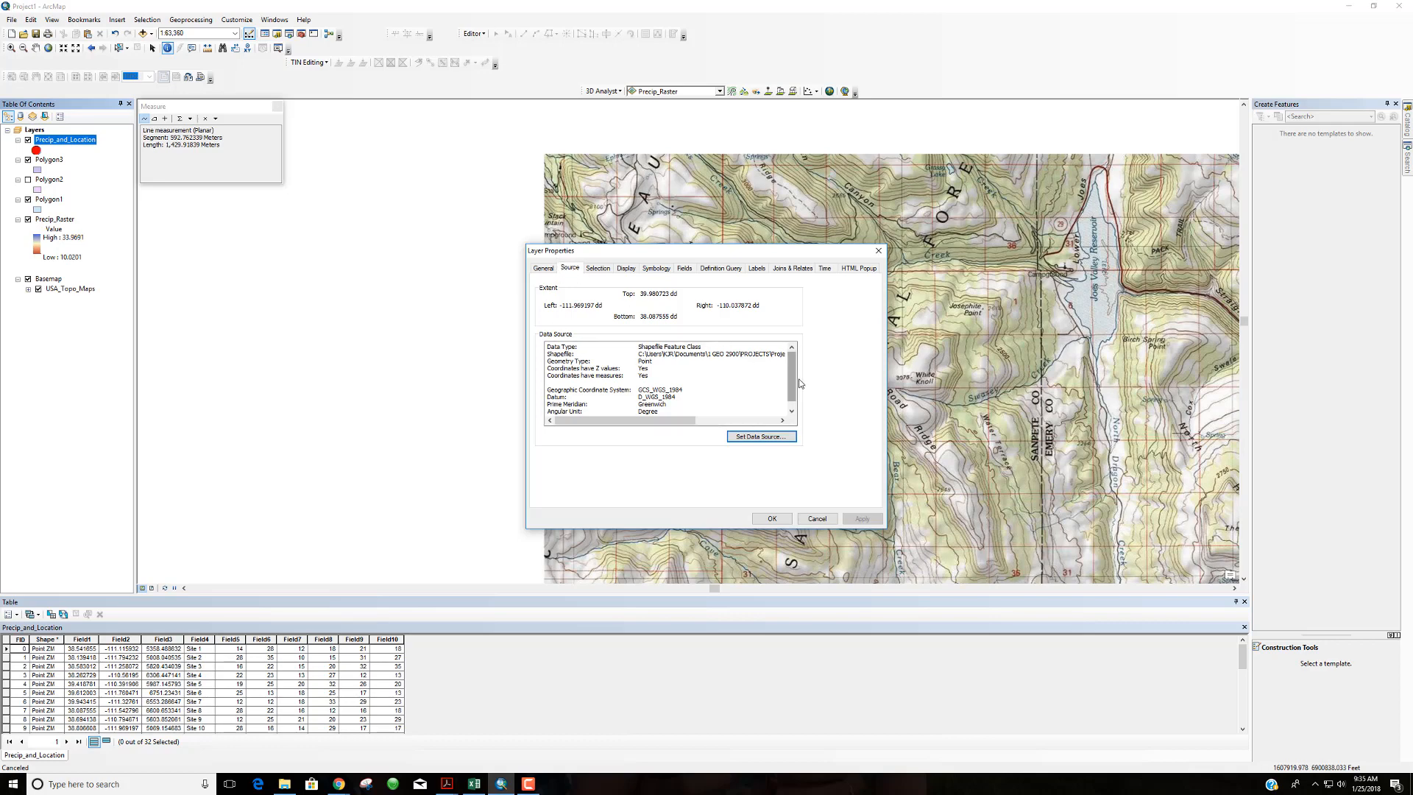
scroll(565, 390, "down", 1)
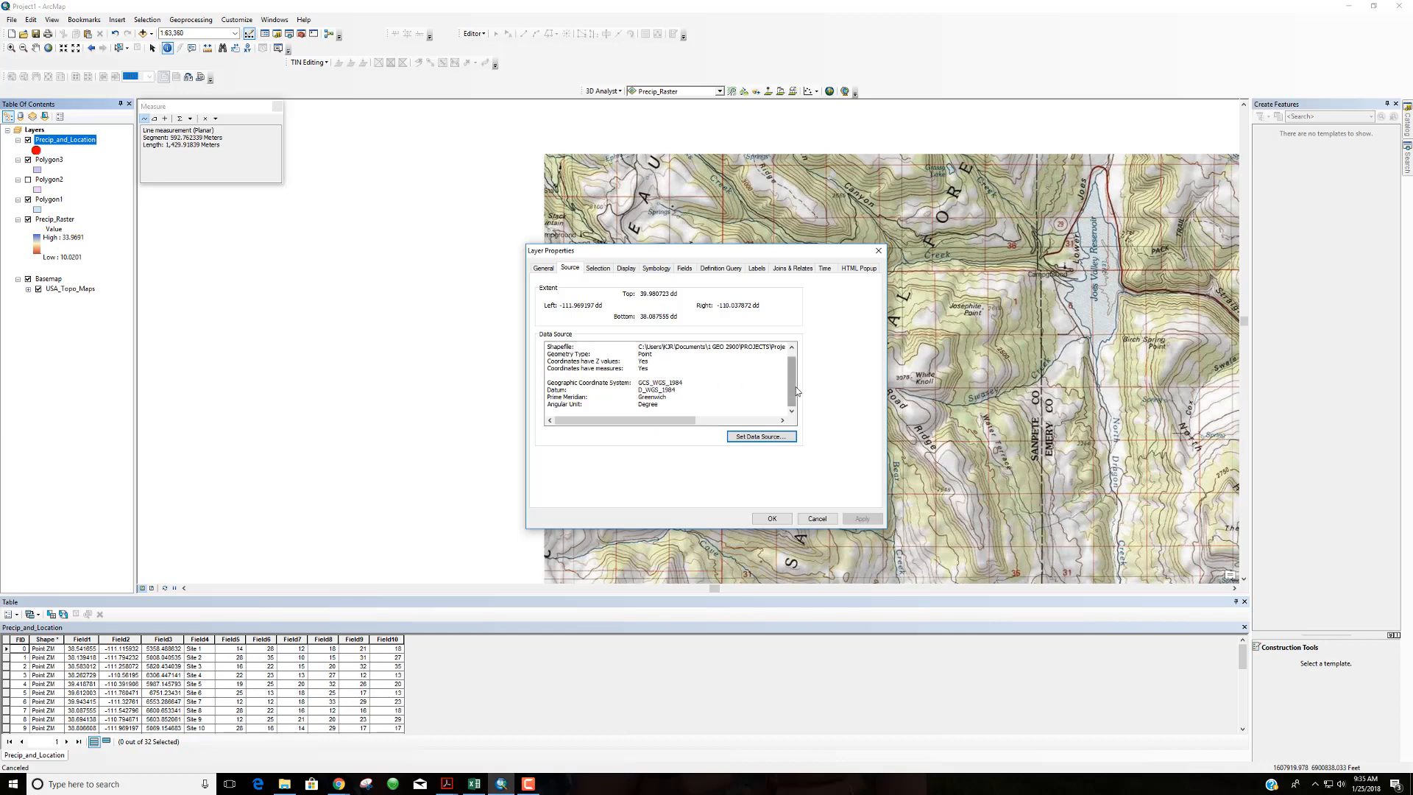
left_click_drag(794, 389, 796, 372)
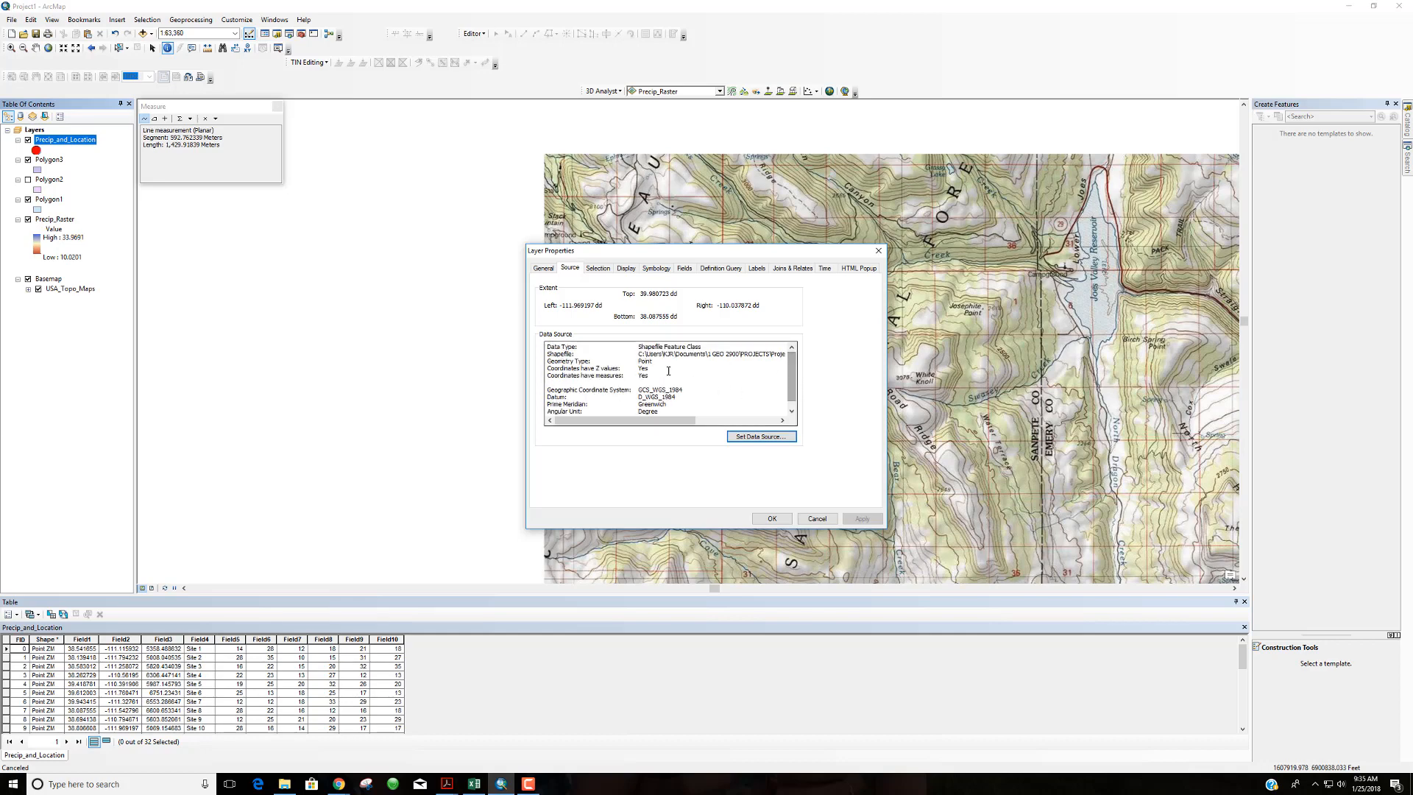
Look through the Precip_and_Location layer's display, symbology and general properties, and check the angular unit in its source details.
left_click(627, 269)
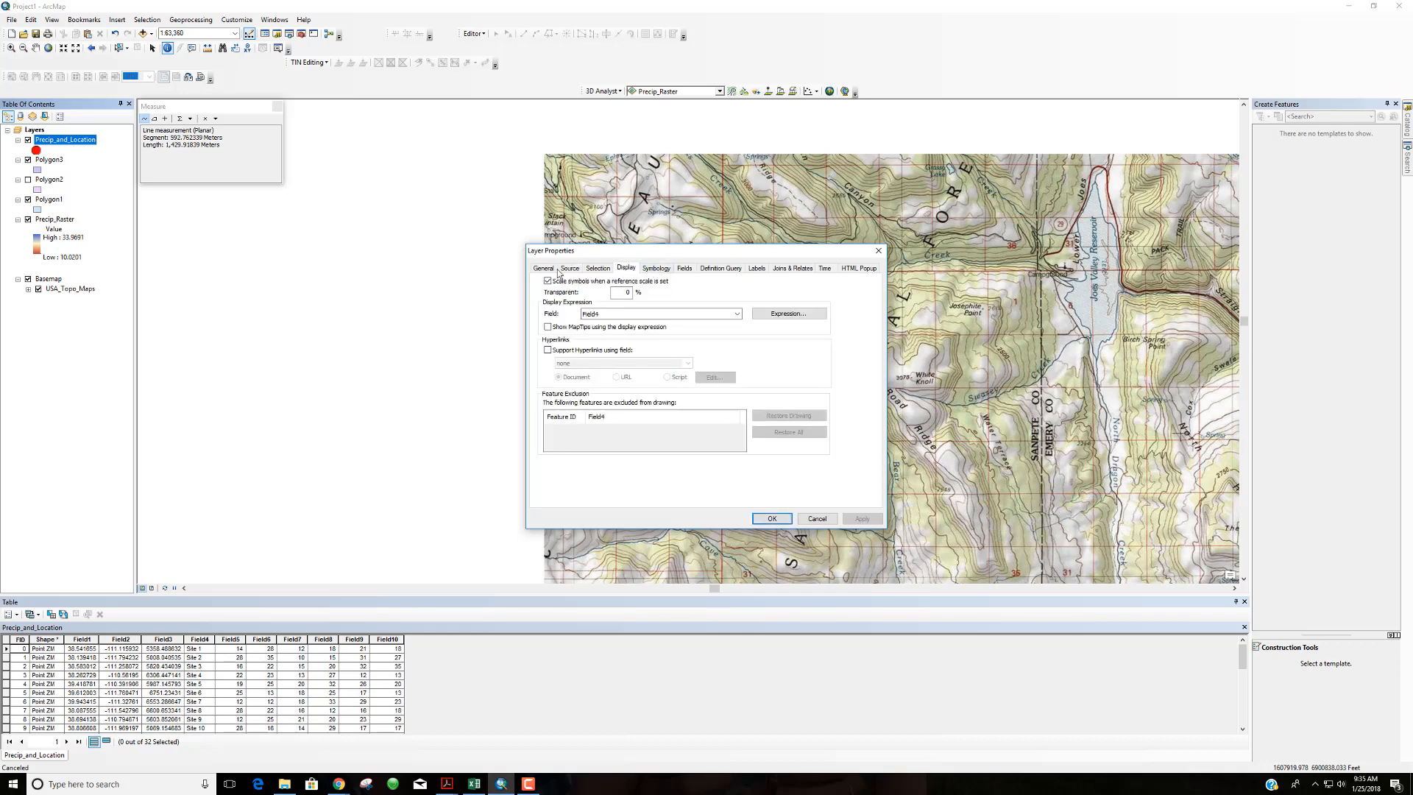
left_click(656, 269)
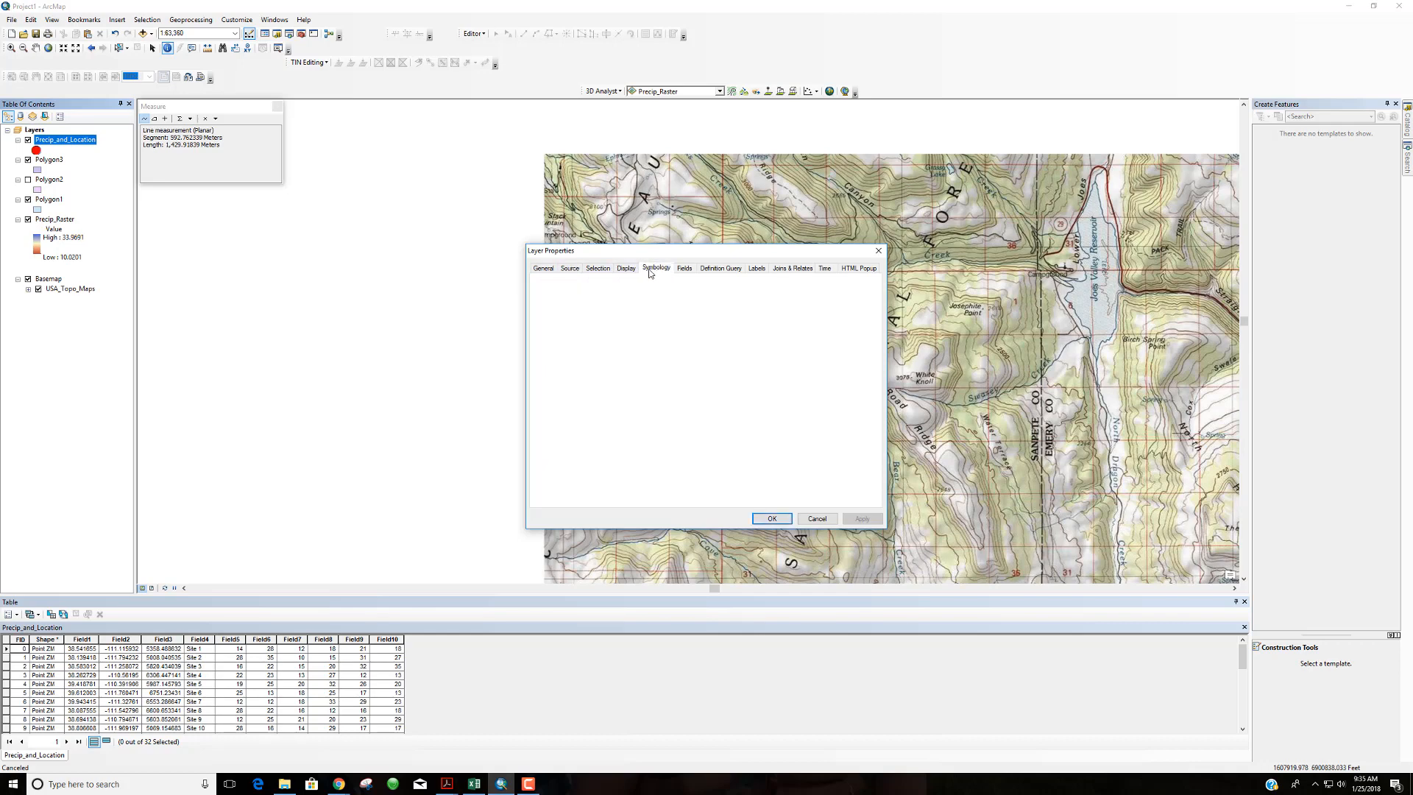
left_click(542, 269)
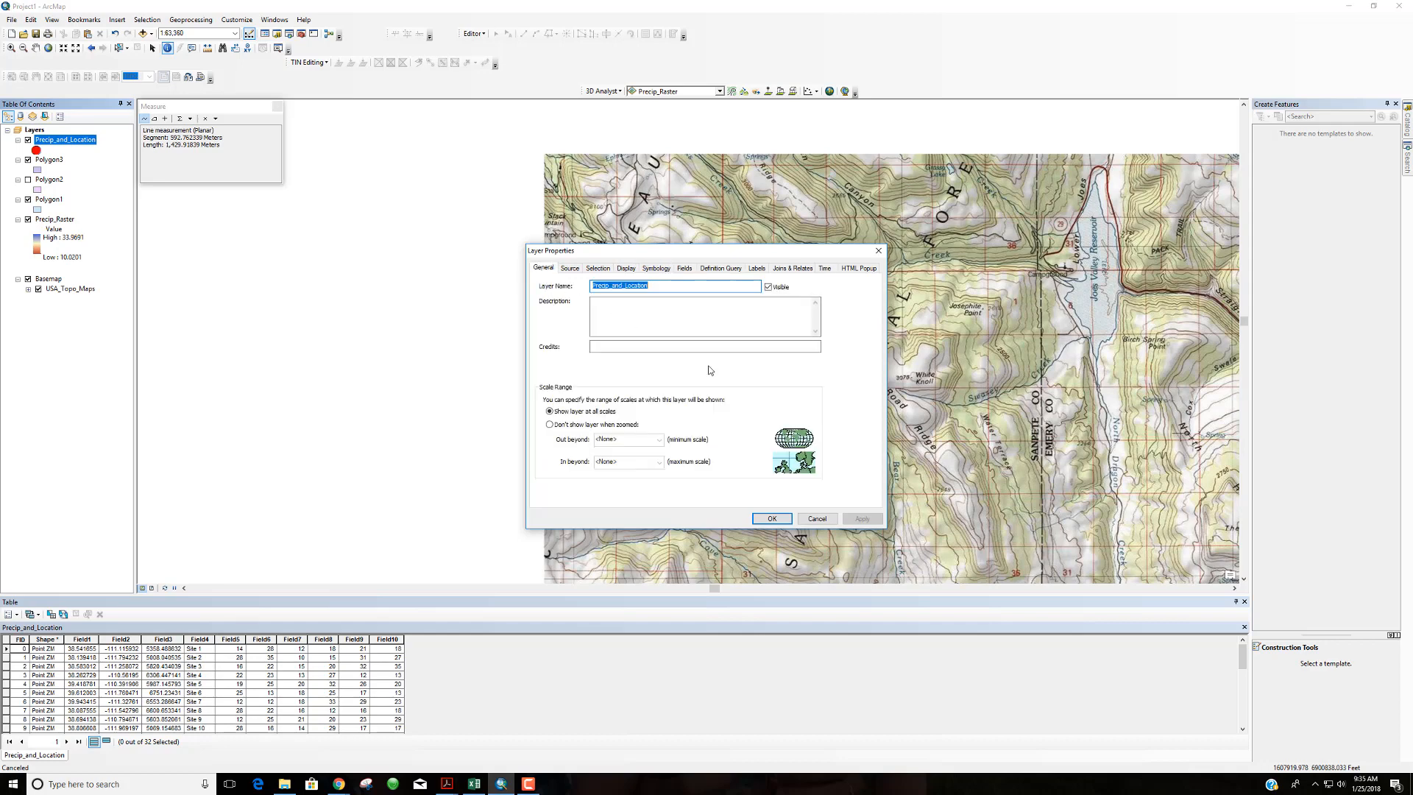
left_click(575, 271)
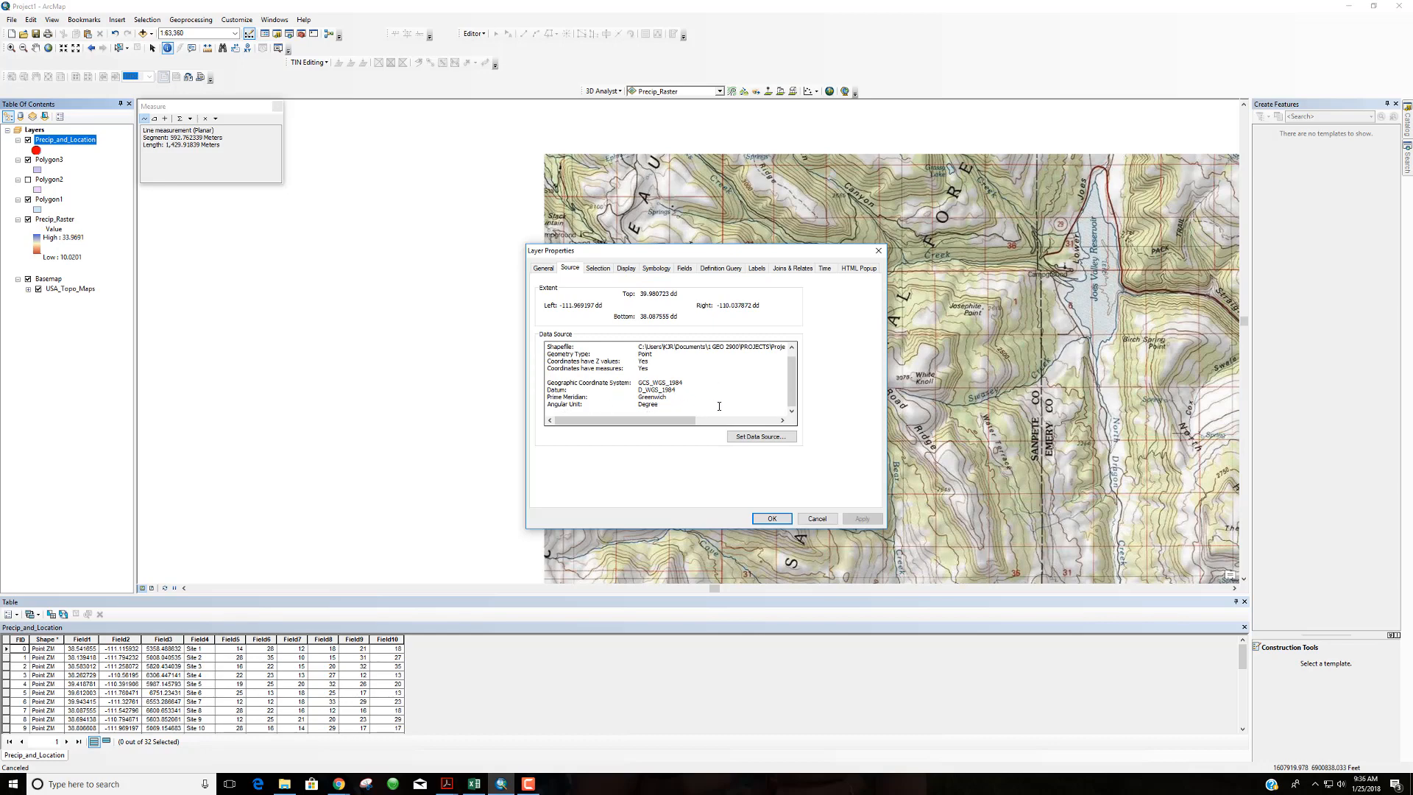
scroll(723, 403, "up", 1)
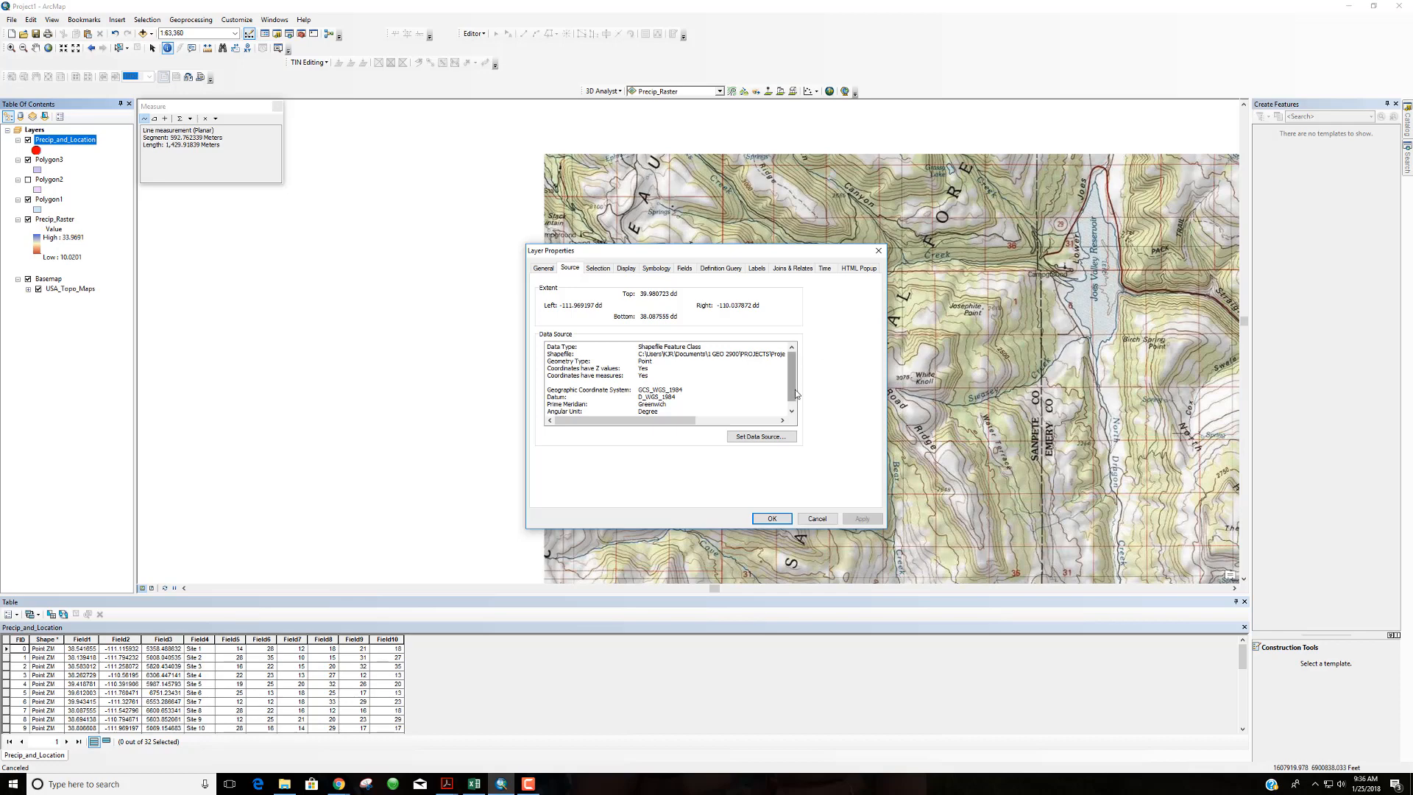
scroll(795, 390, "down", 1)
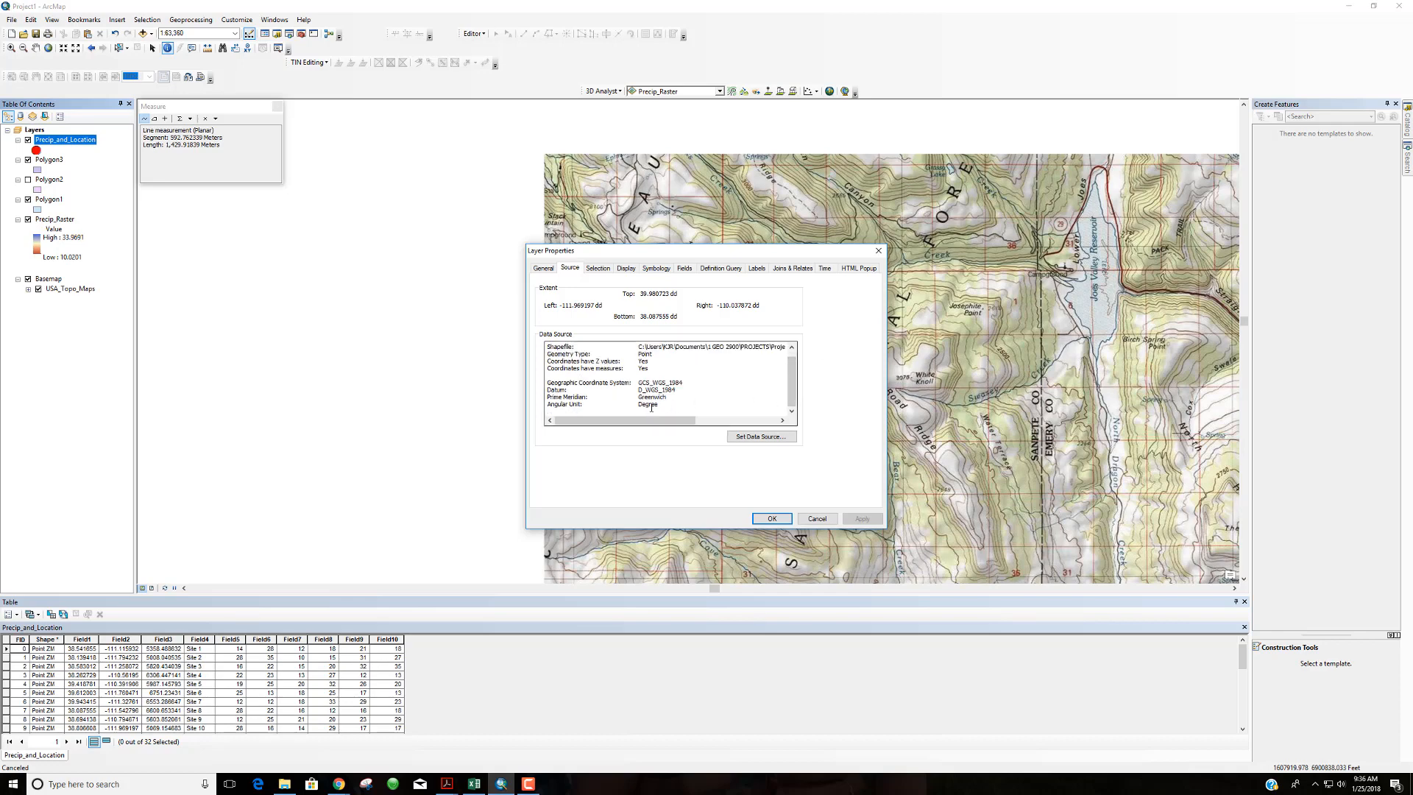
left_click(772, 518)
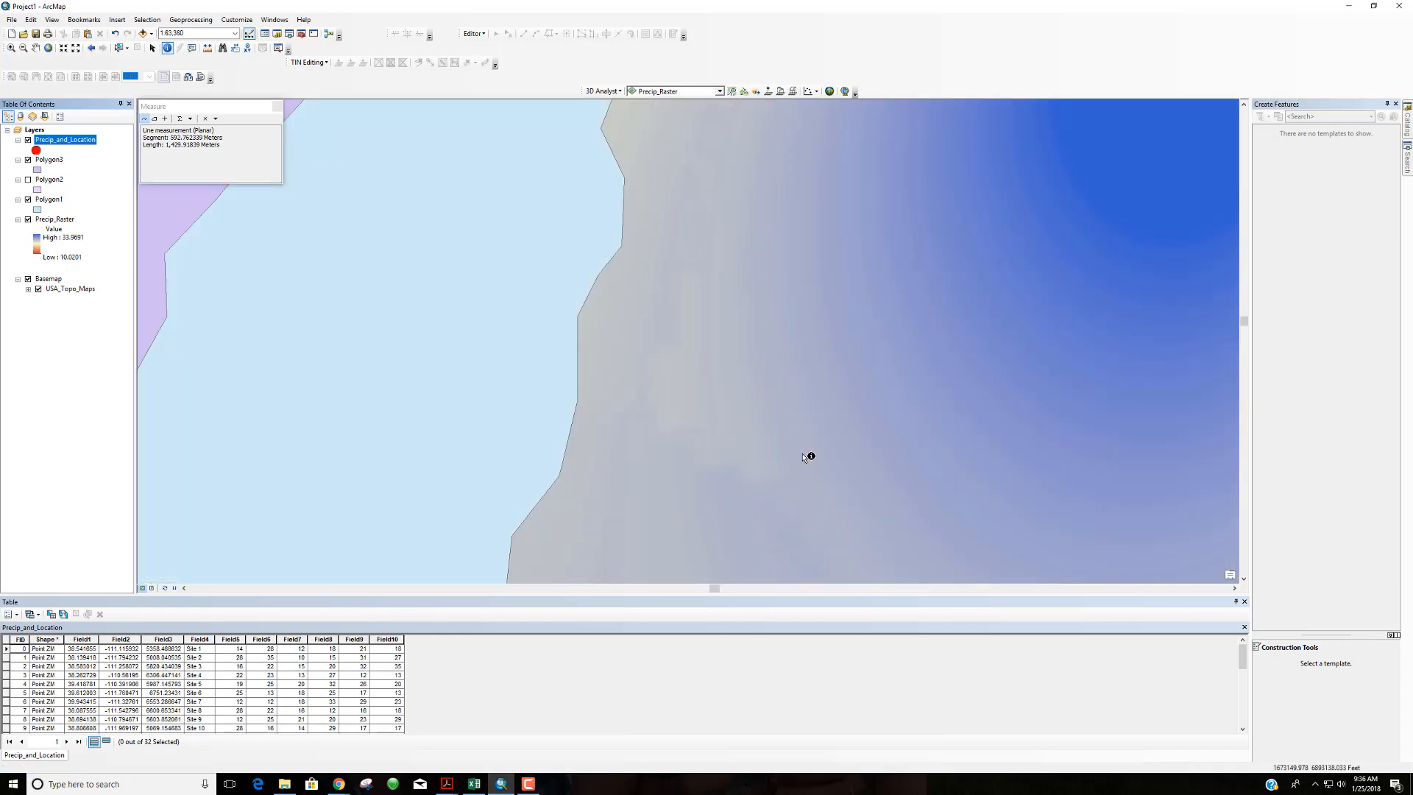
Review the Precip_Raster cell size in its source properties and identify a pixel value northeast of the dark blue high-precipitation spot.
scroll(835, 409, "down", 1)
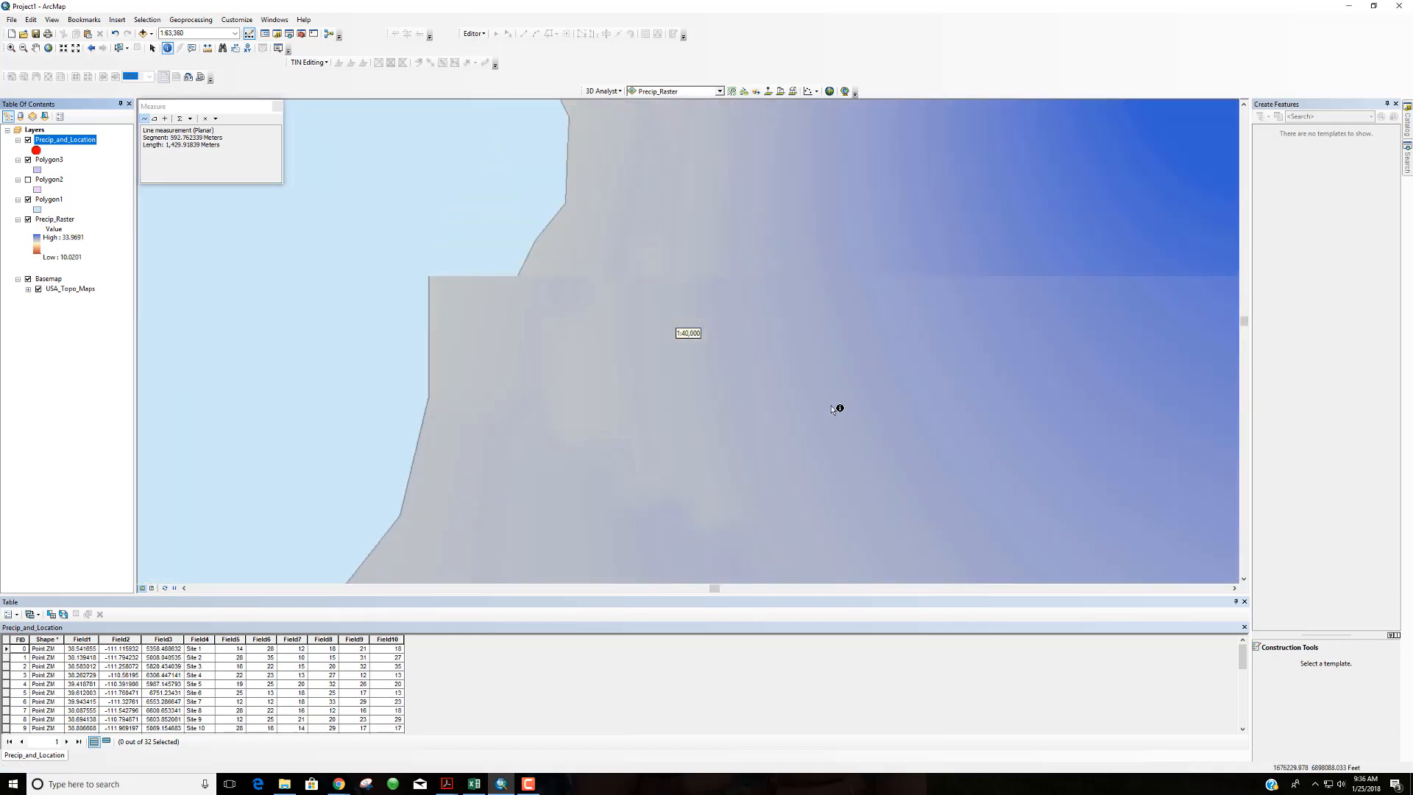
scroll(835, 408, "up", 5)
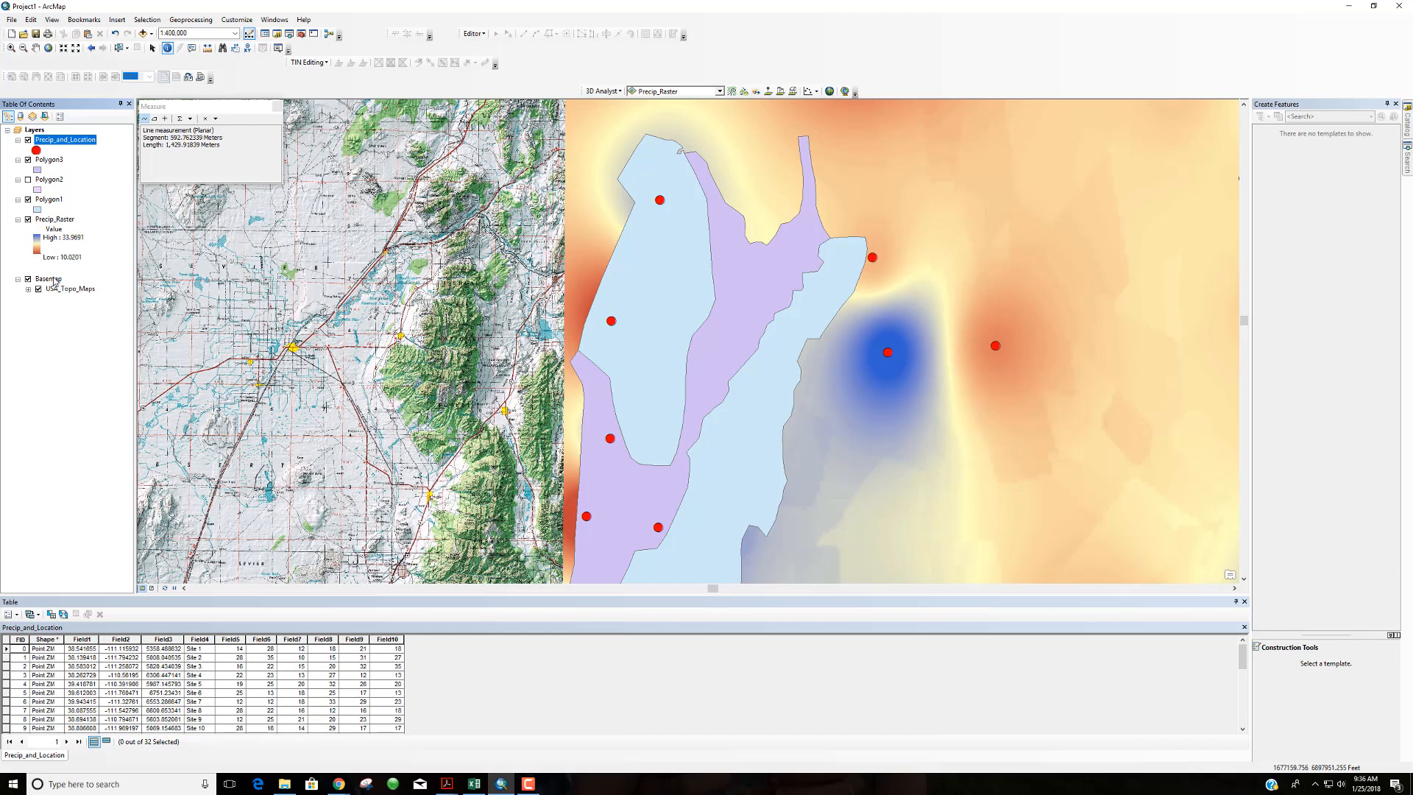
right_click(55, 221)
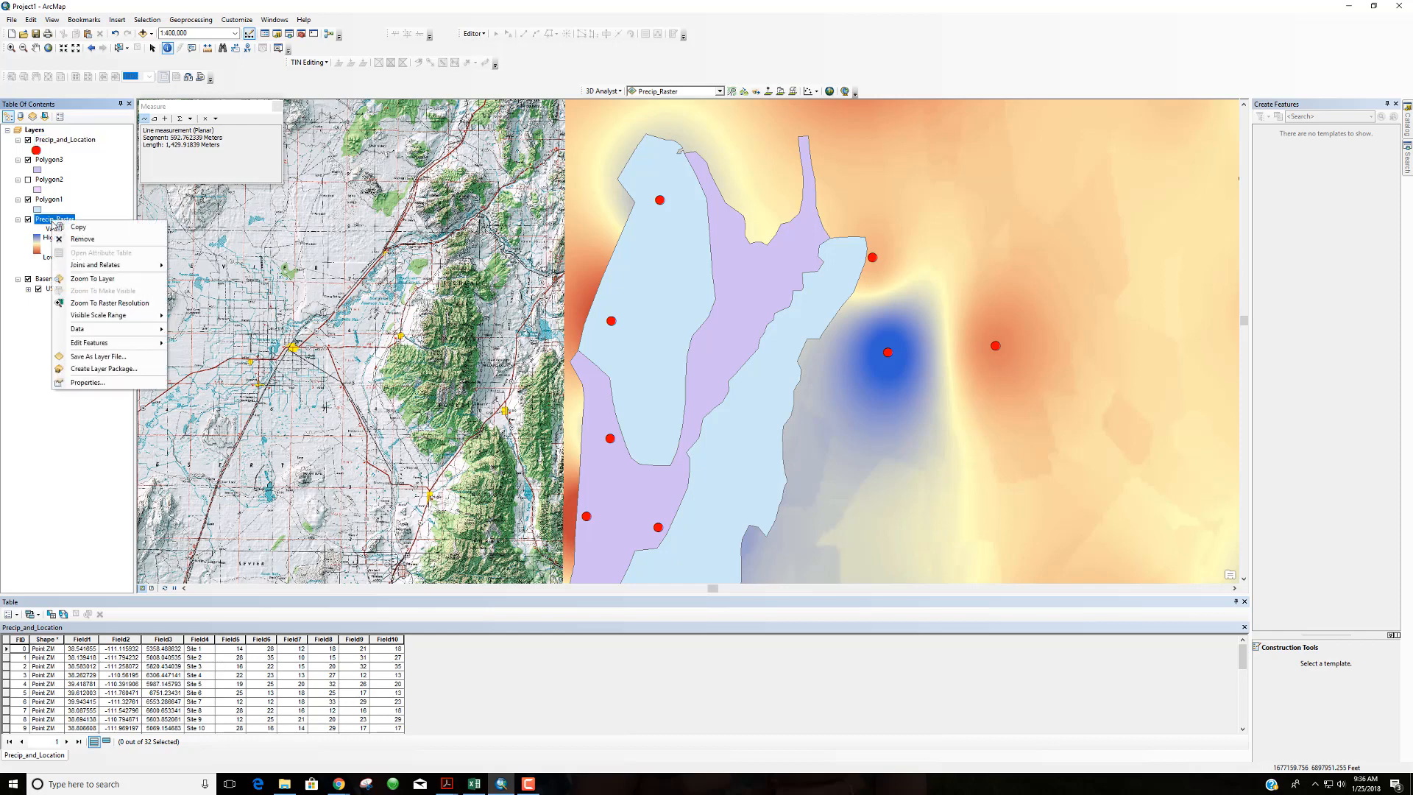
left_click(111, 382)
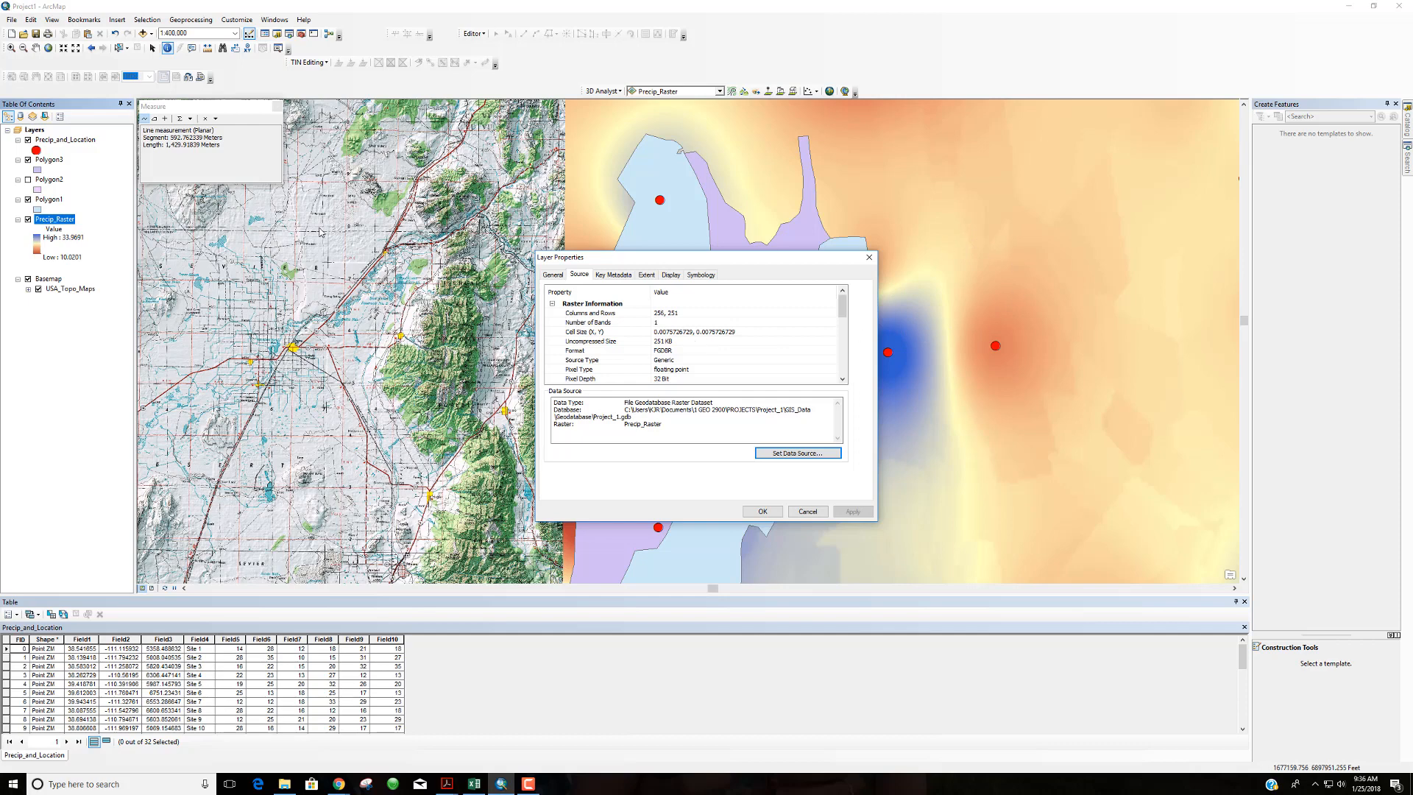
left_click(965, 240)
left_click(808, 511)
left_click(967, 238)
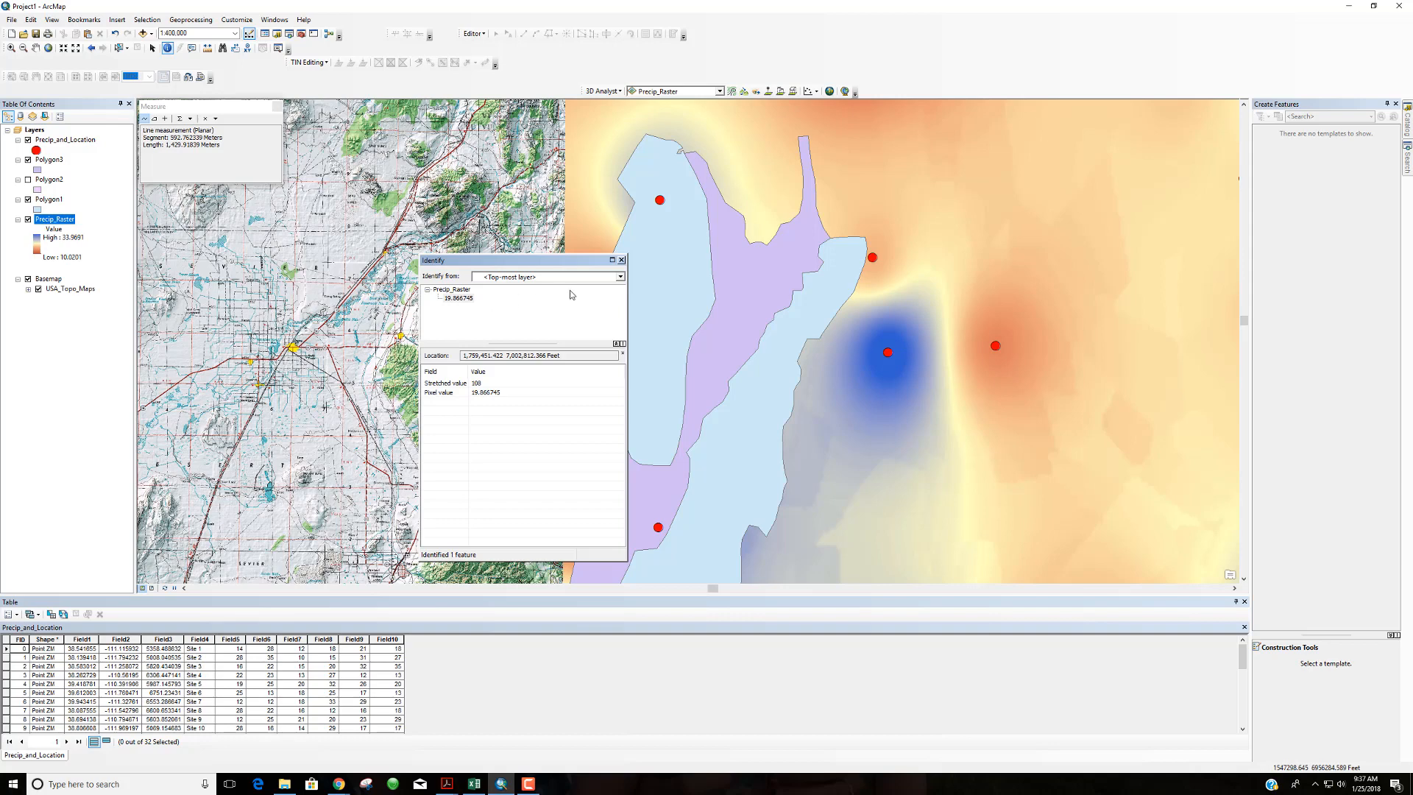
left_click(622, 260)
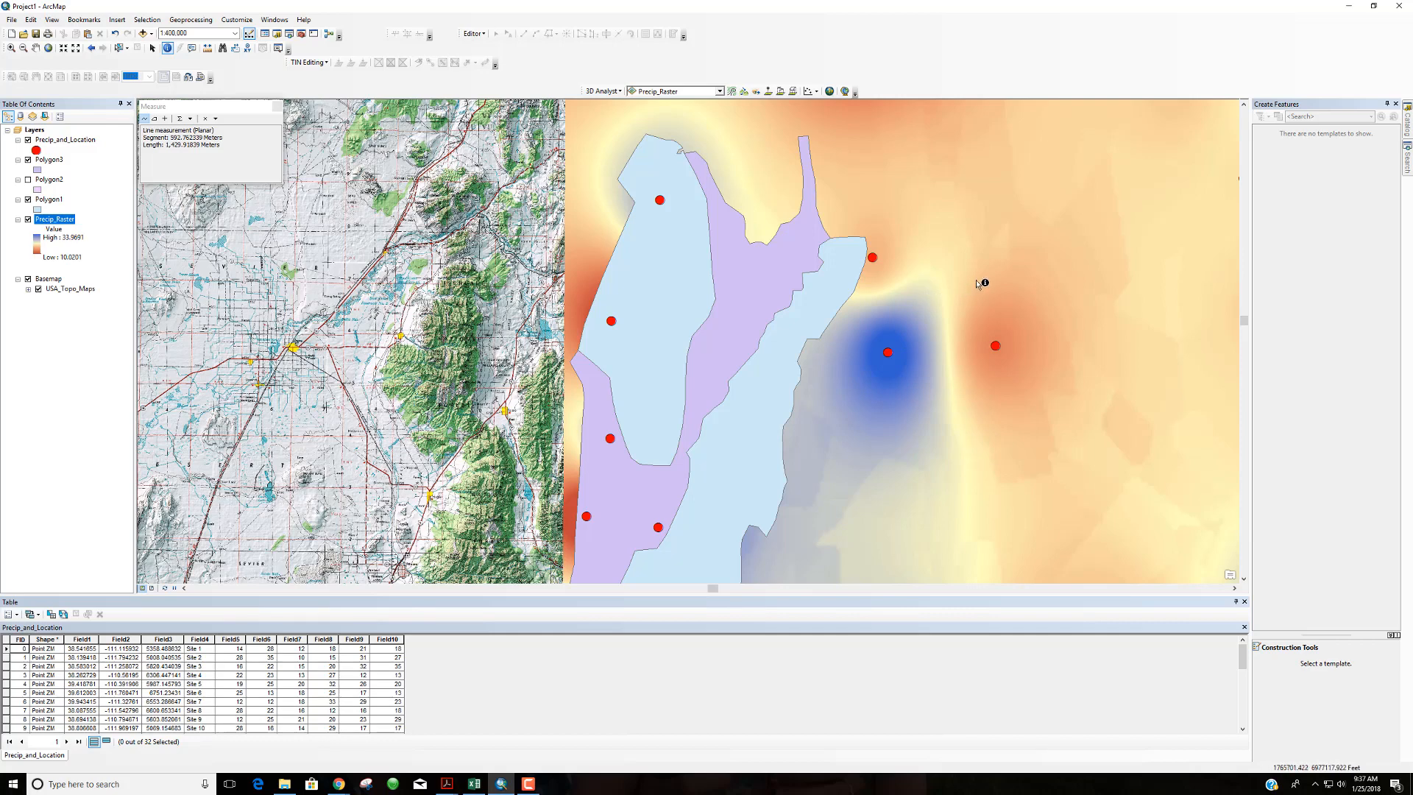
Search the tools for "resample" and review the Resample tool's input raster and cell size parameters without running it.
left_click(1407, 163)
left_click_drag(1235, 147, 1145, 153)
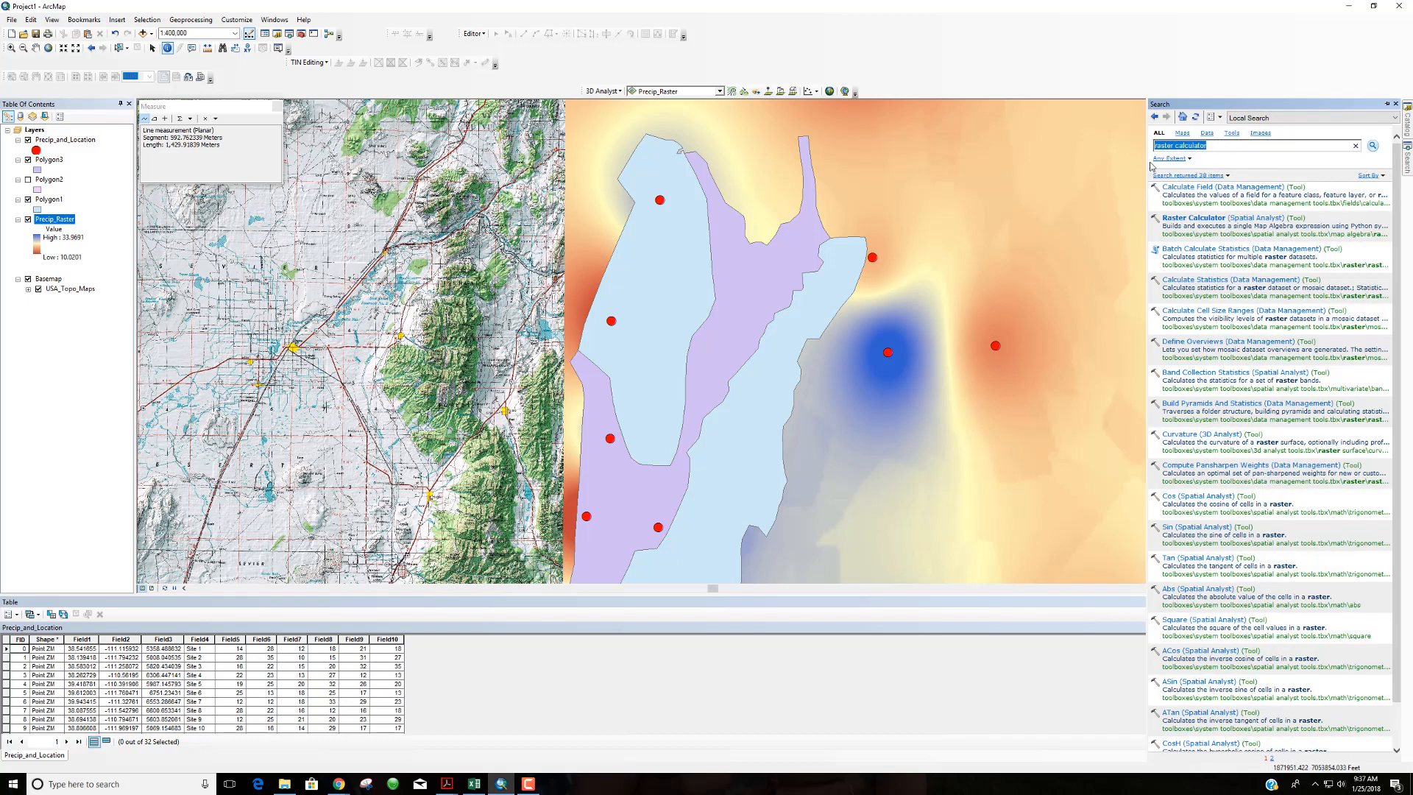
type("resample")
key("Return")
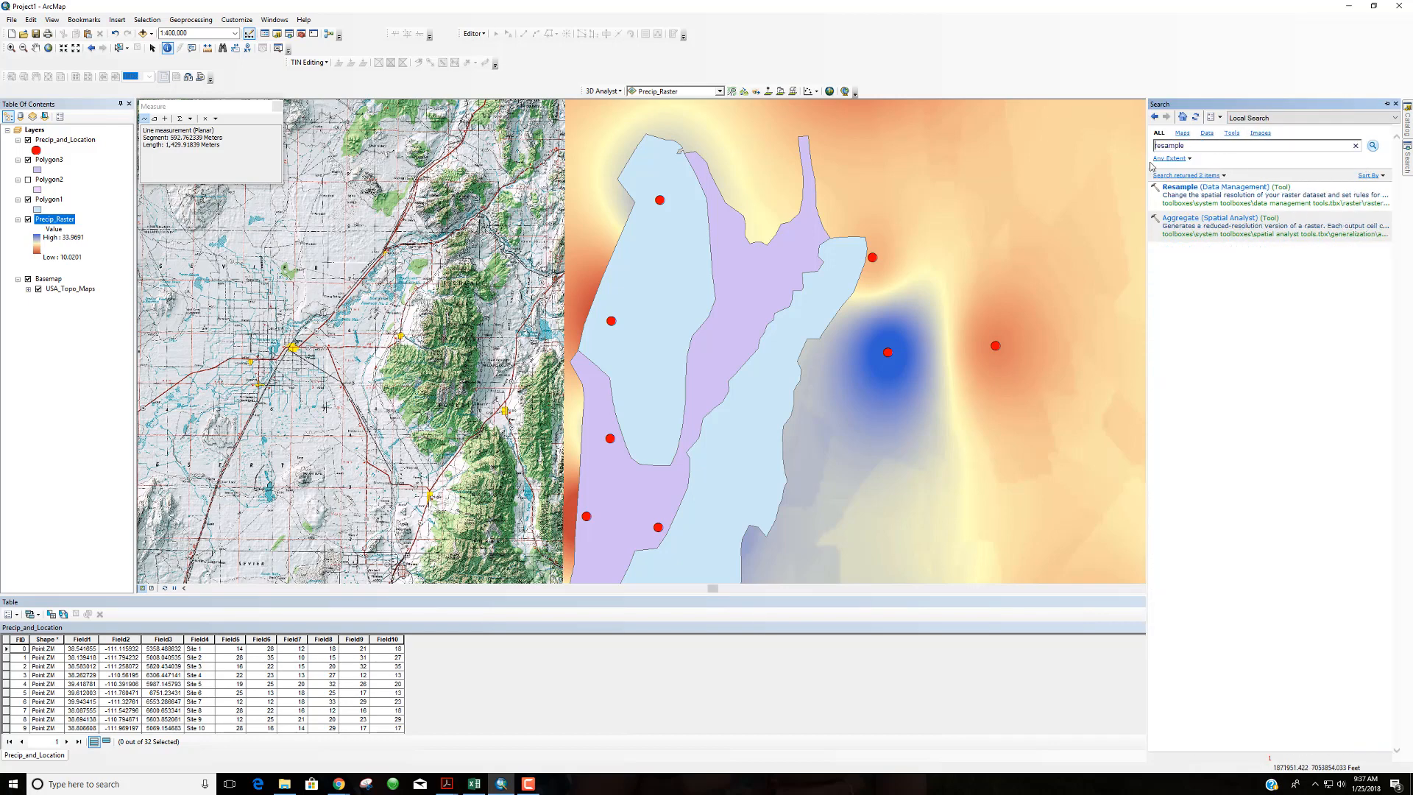
left_click(1186, 188)
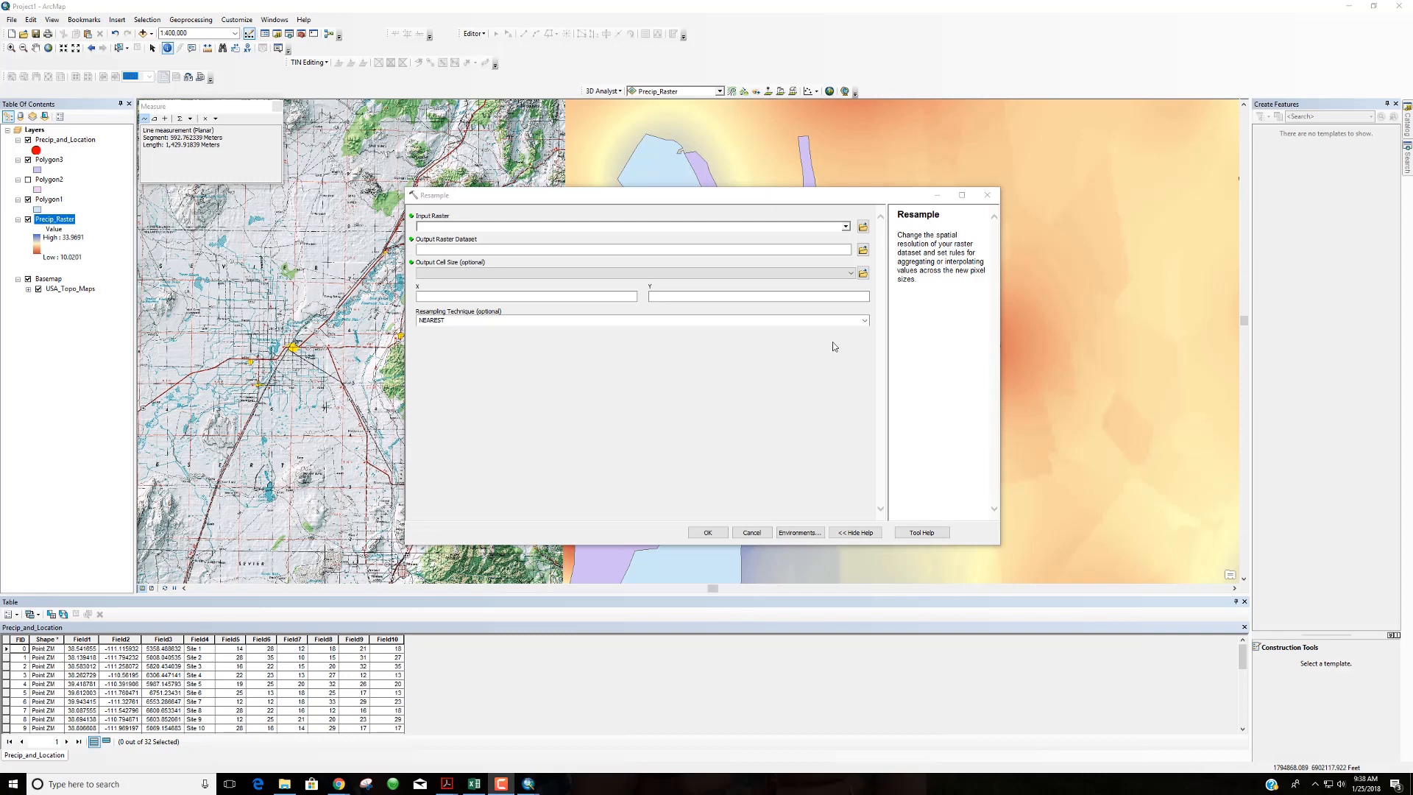
left_click(846, 227)
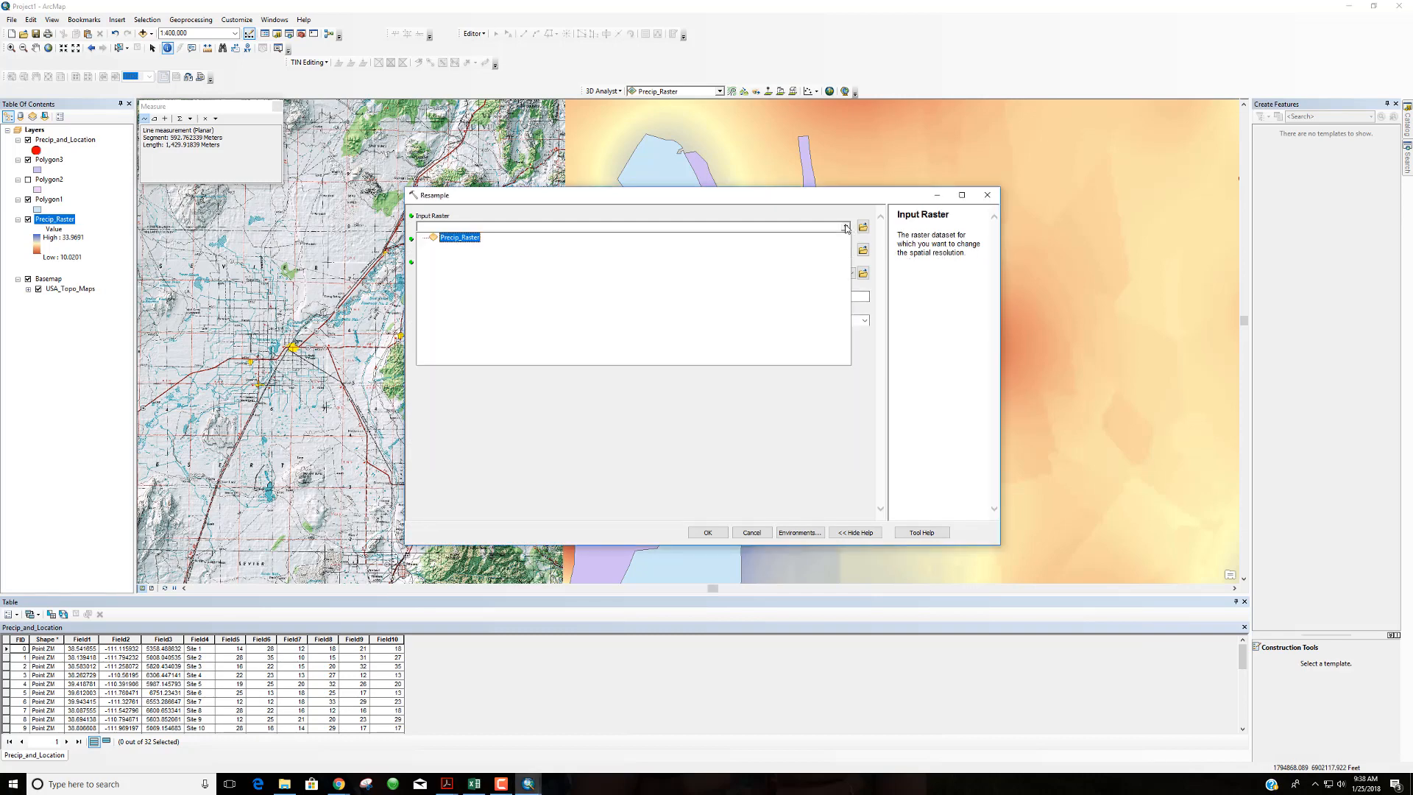
left_click(807, 220)
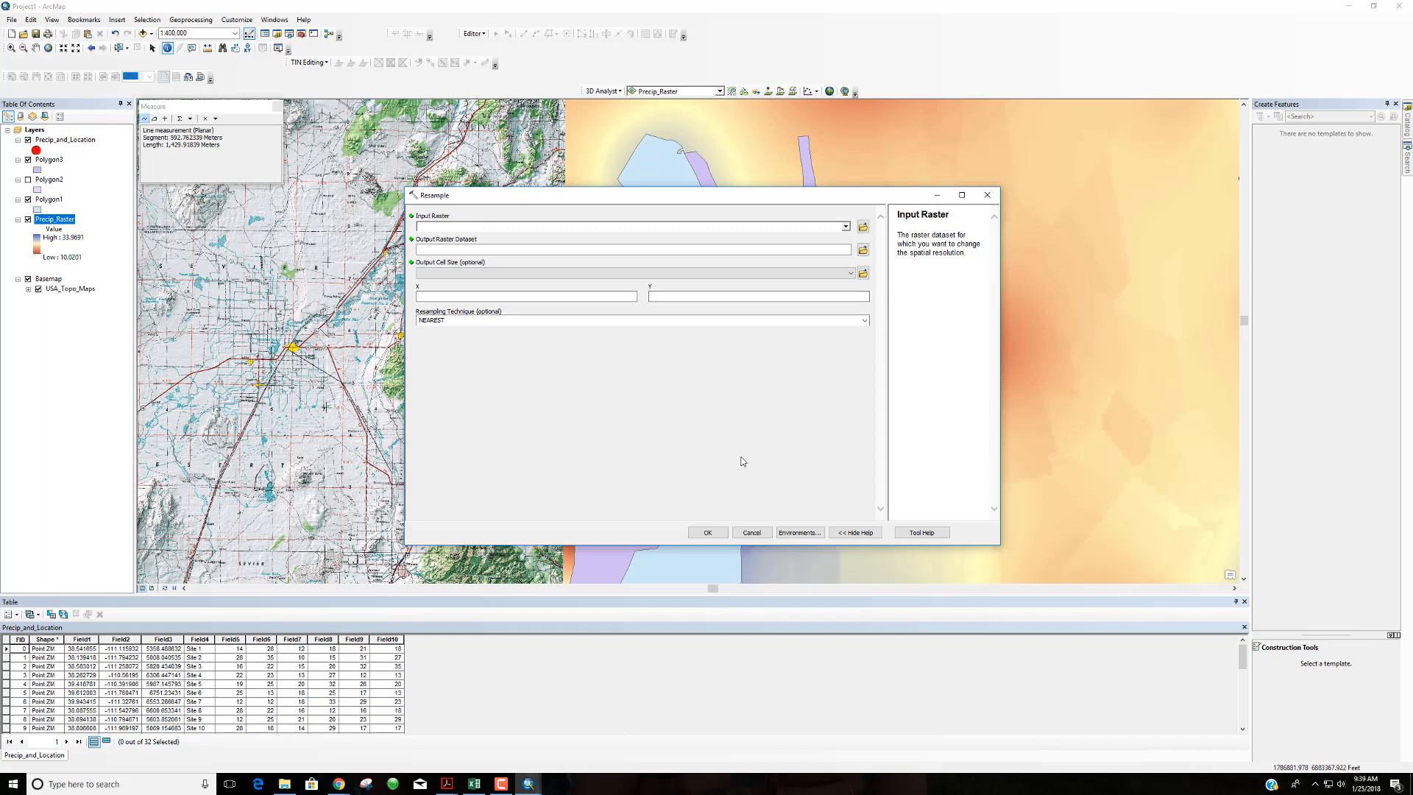
left_click(751, 532)
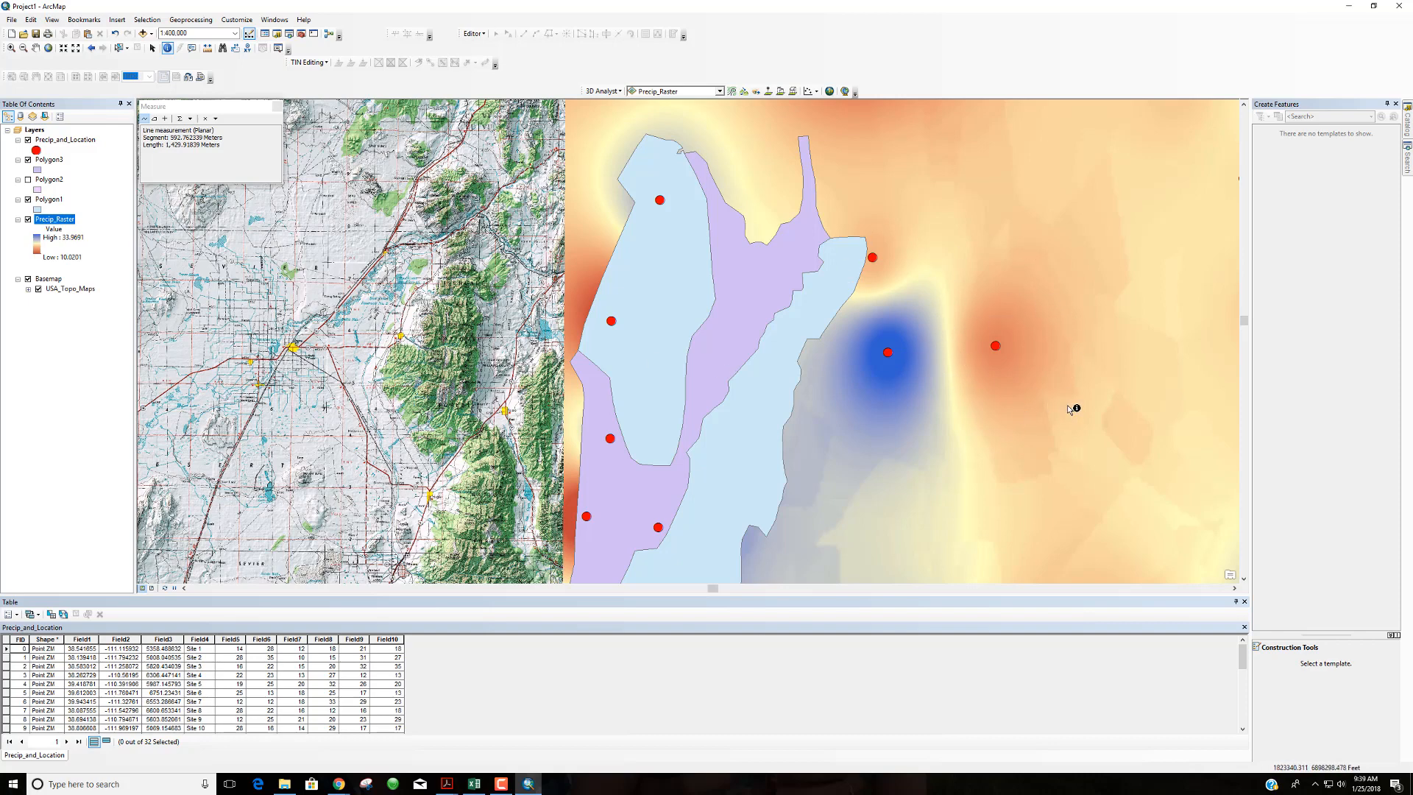
Review the coordinate system of the Layers data frame and accept it despite the differing geographic coordinate systems.
right_click(32, 129)
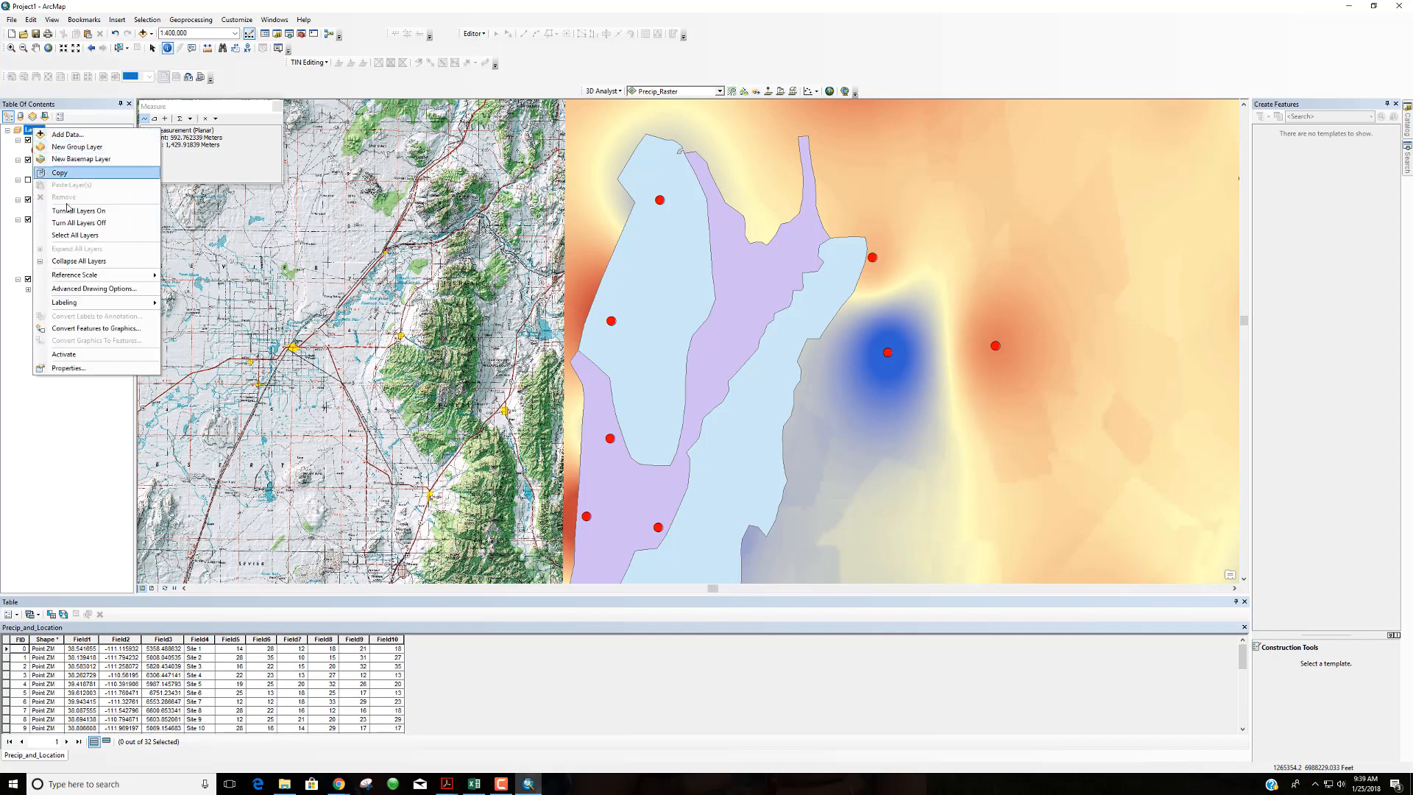
left_click(66, 380)
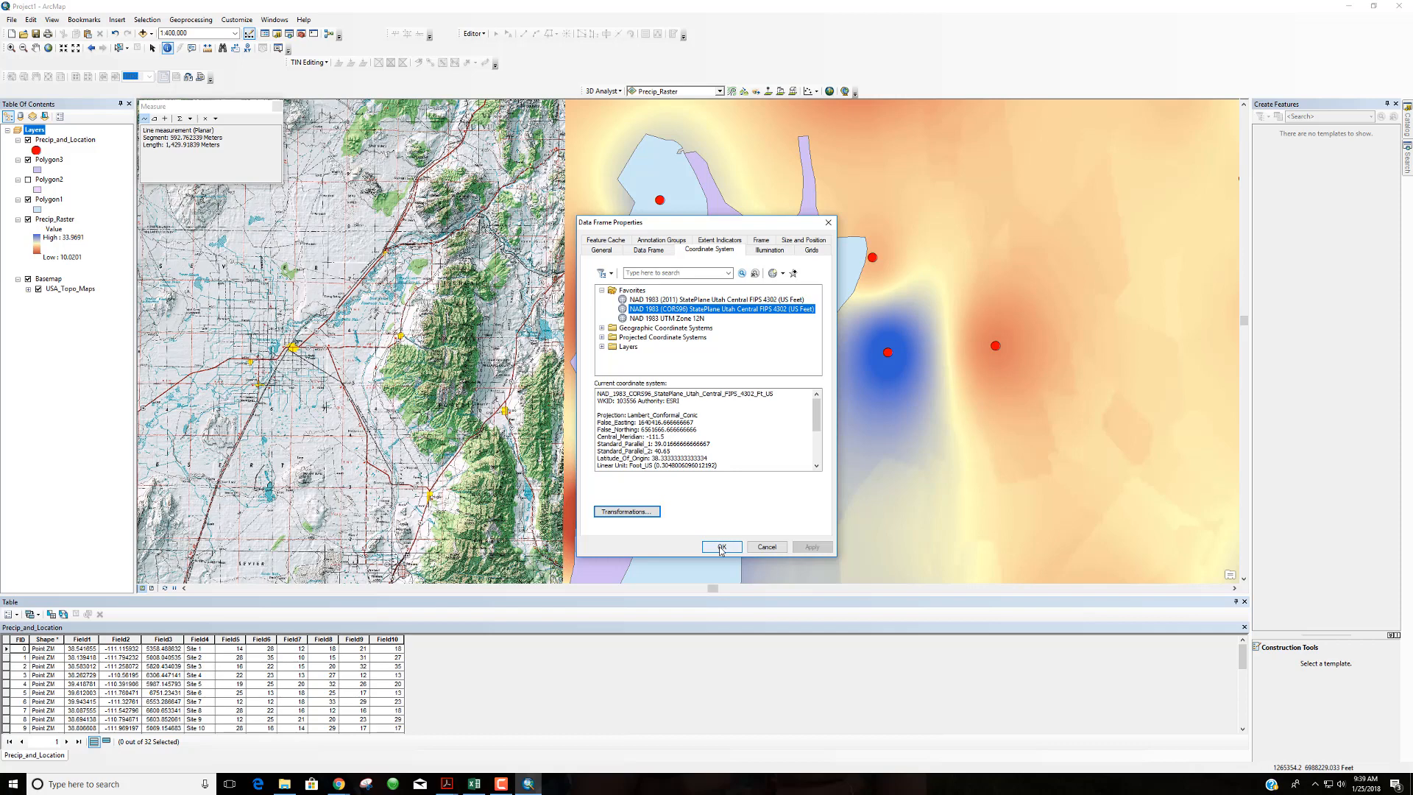
left_click(721, 549)
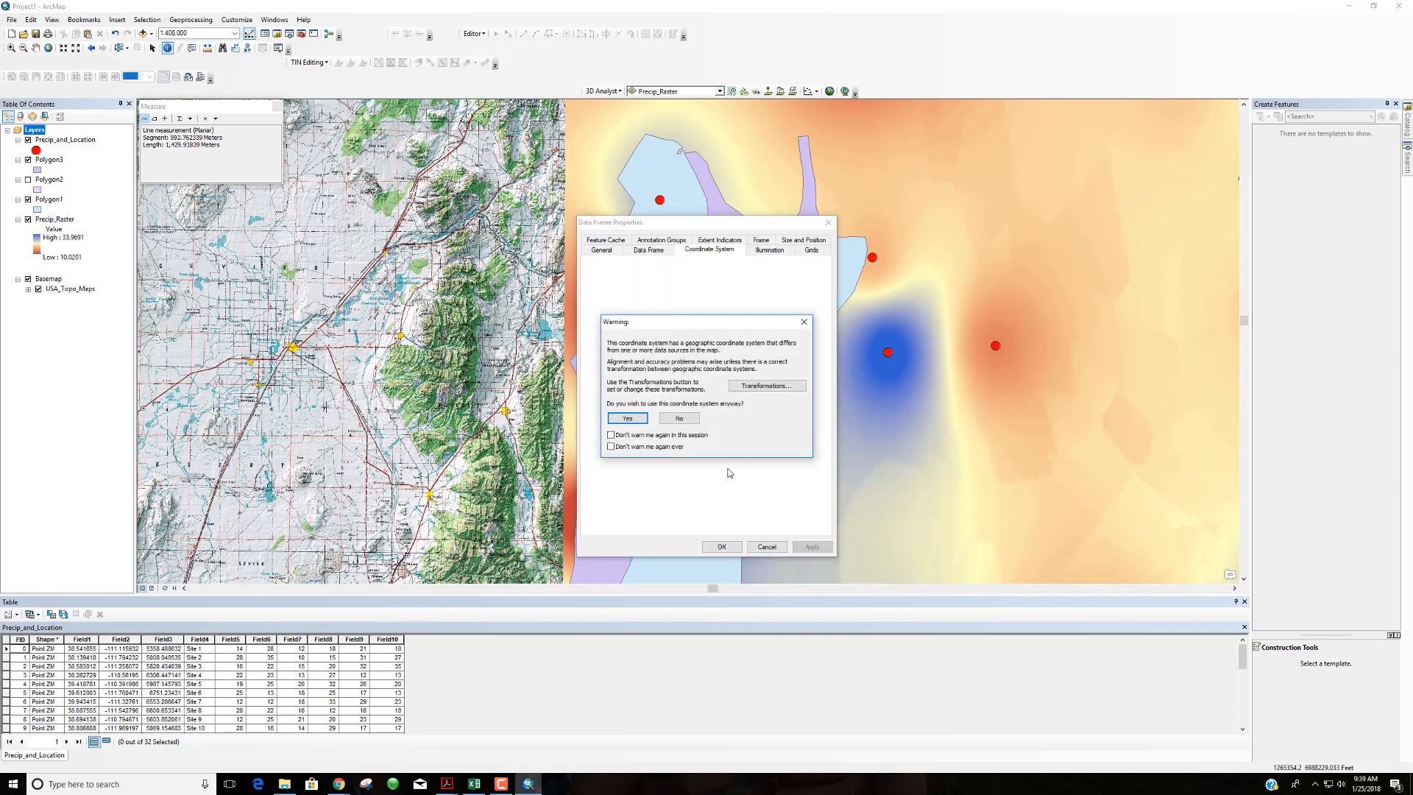
left_click(627, 418)
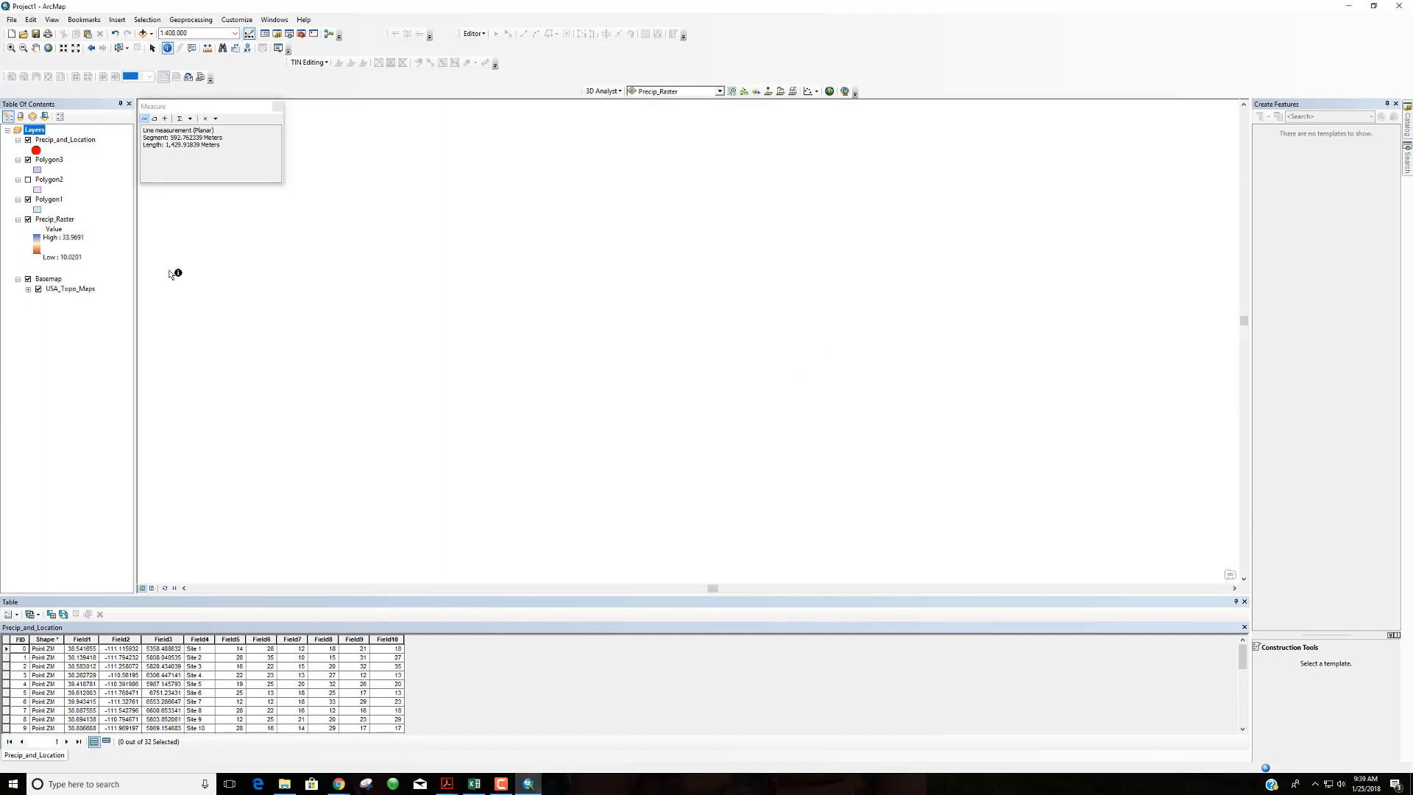
Search the tools for "project raster" and open the Project Raster tool.
left_click(152, 47)
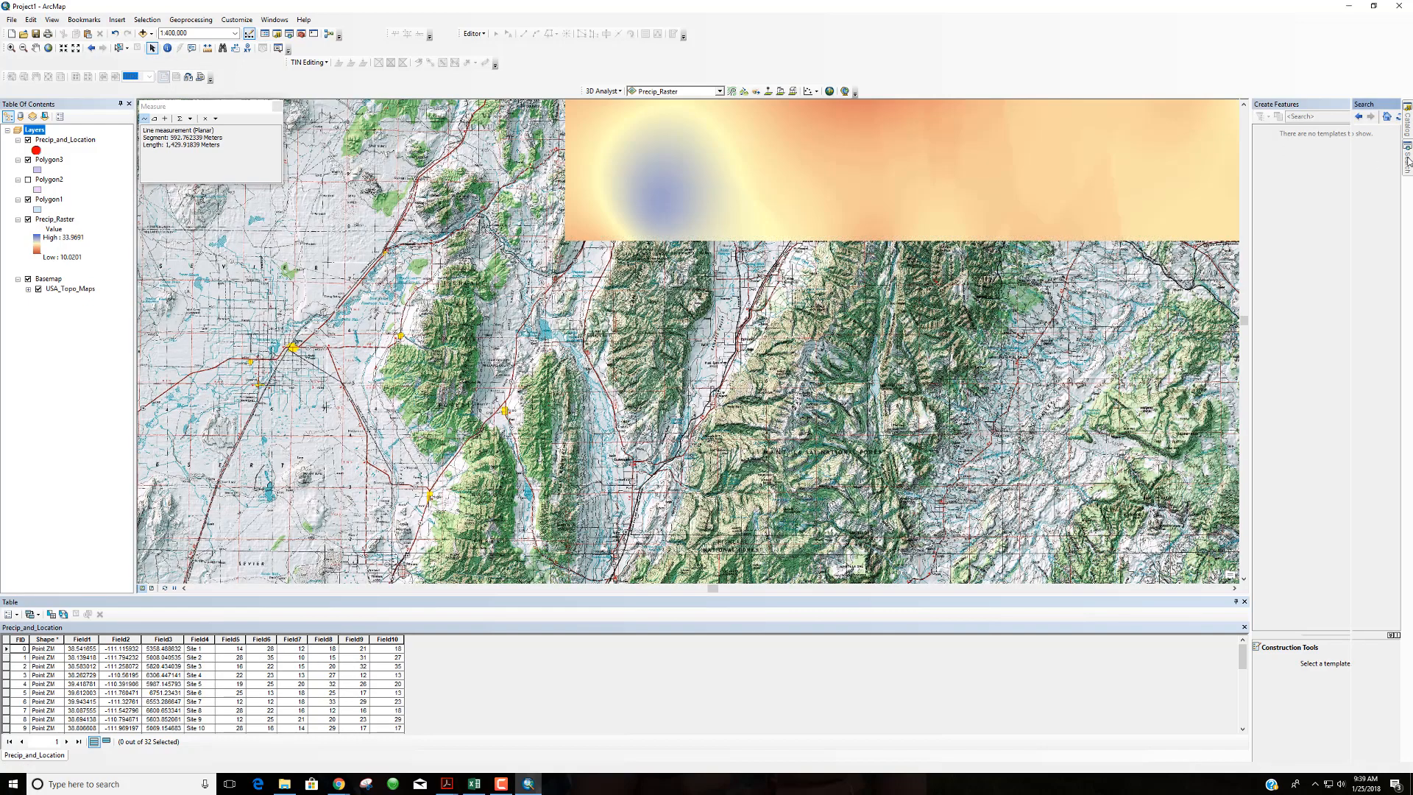
left_click(1407, 154)
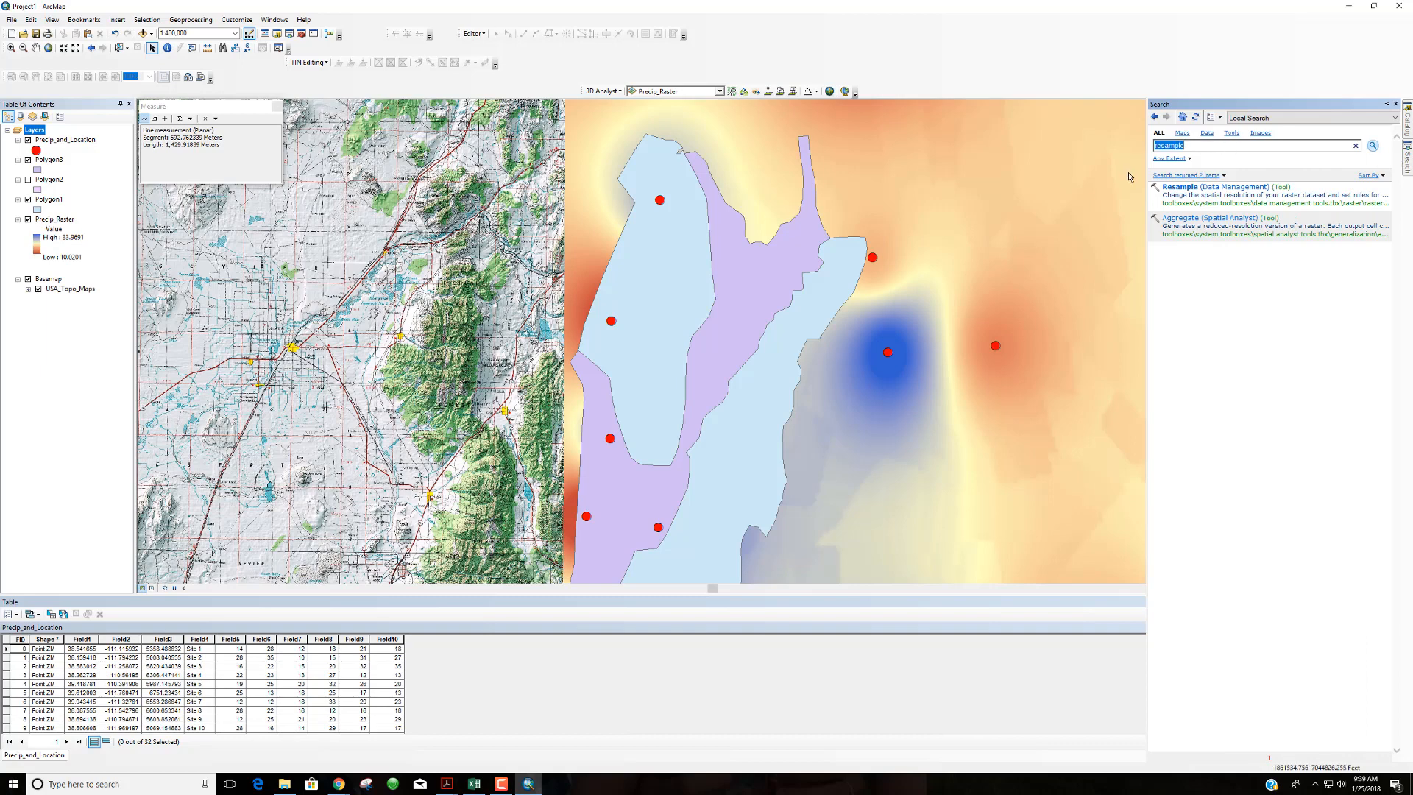
key("ctrl+a")
type("project raste")
key("Return")
left_click(1186, 187)
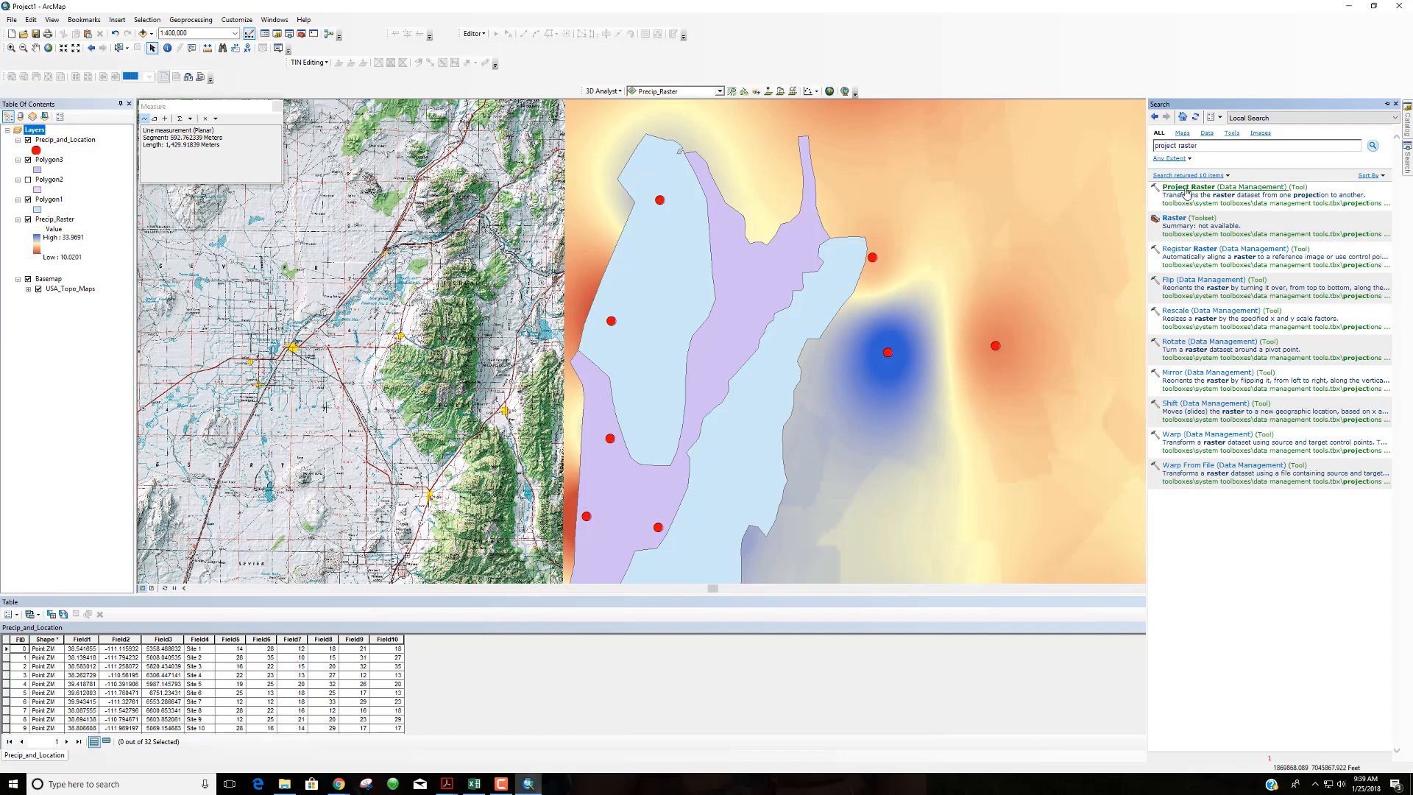
left_click_drag(729, 193, 814, 197)
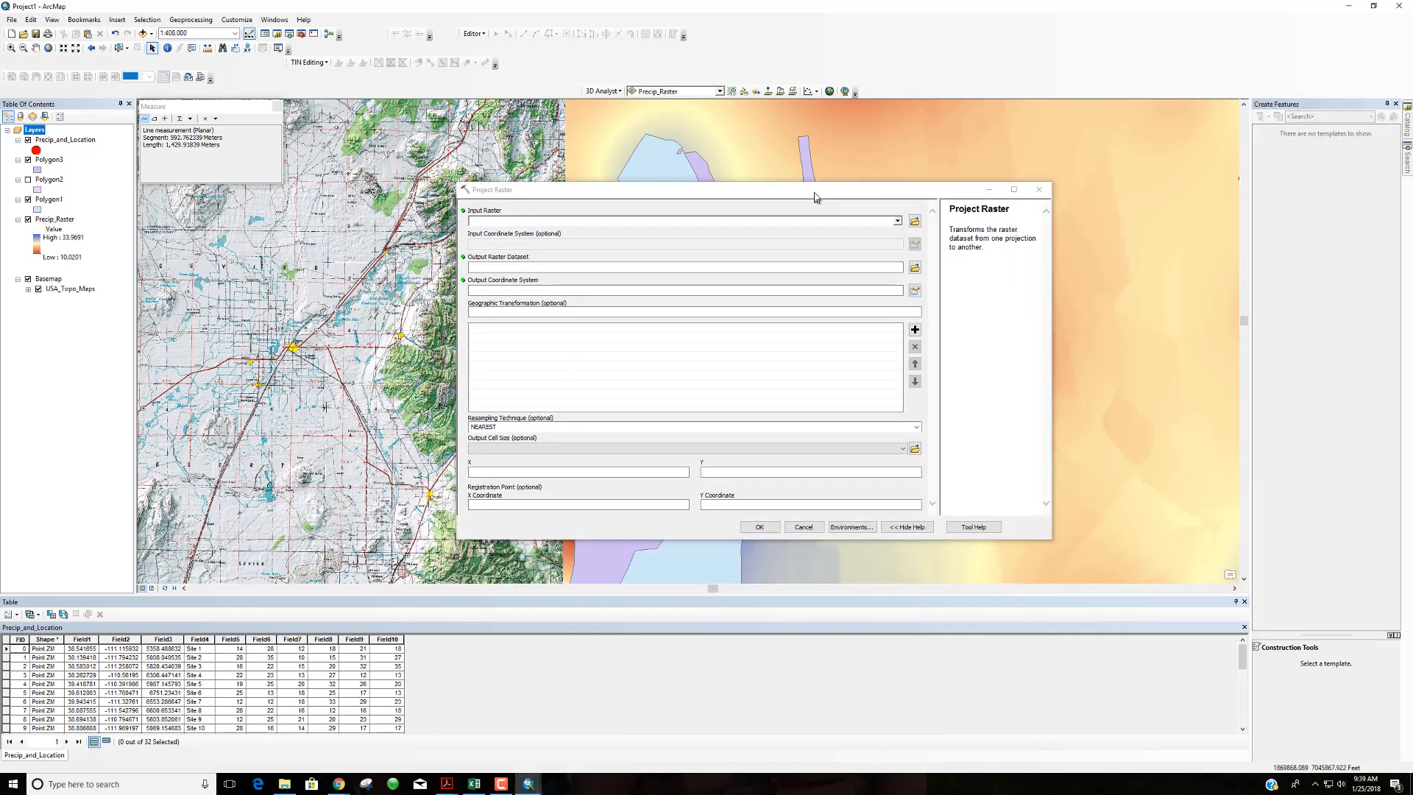
Set Precip_Raster as the input raster and NAD 1983 (CORS96) StatePlane Utah Central FIPS 4302 (US Feet) as the output coordinate system.
left_click(896, 220)
left_click(508, 229)
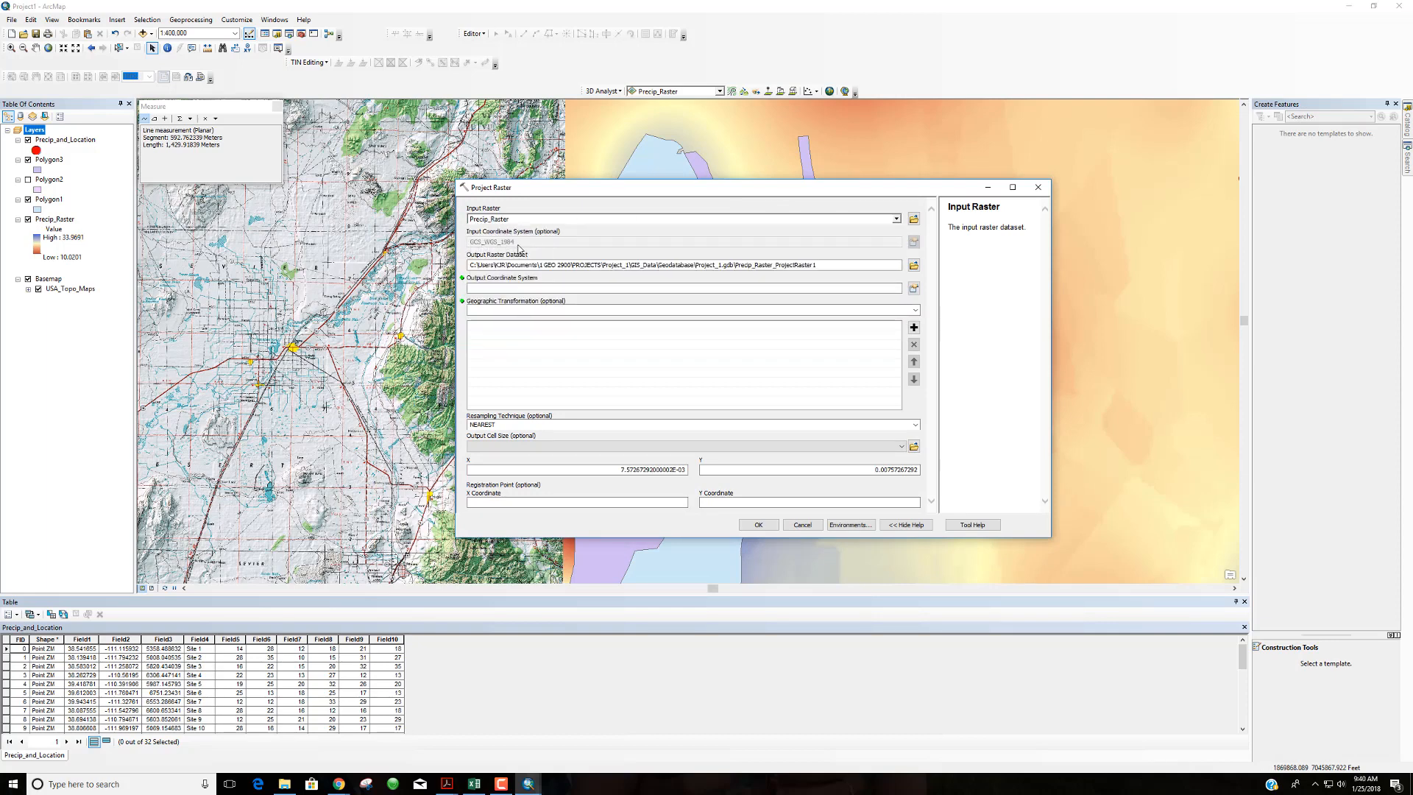
left_click(914, 288)
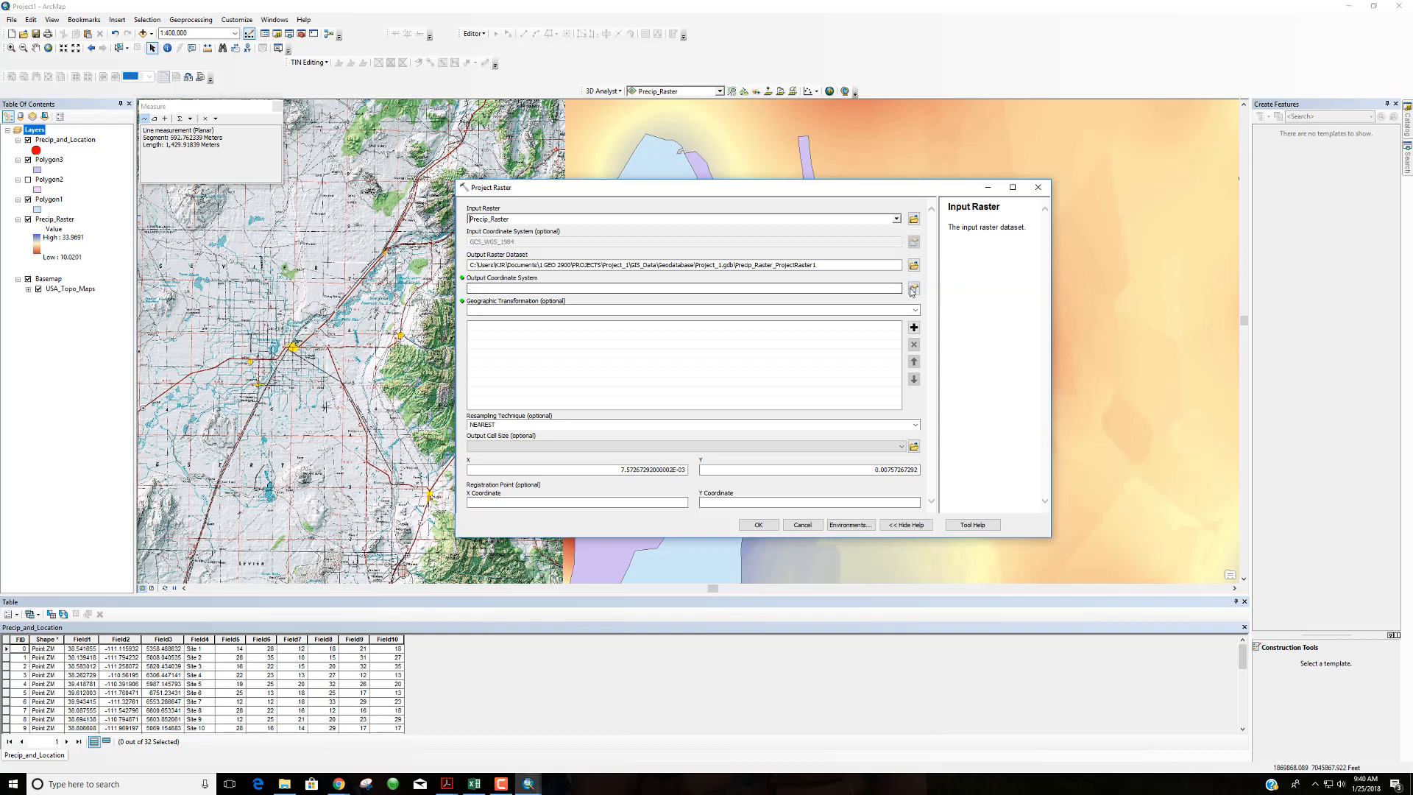
left_click(765, 288)
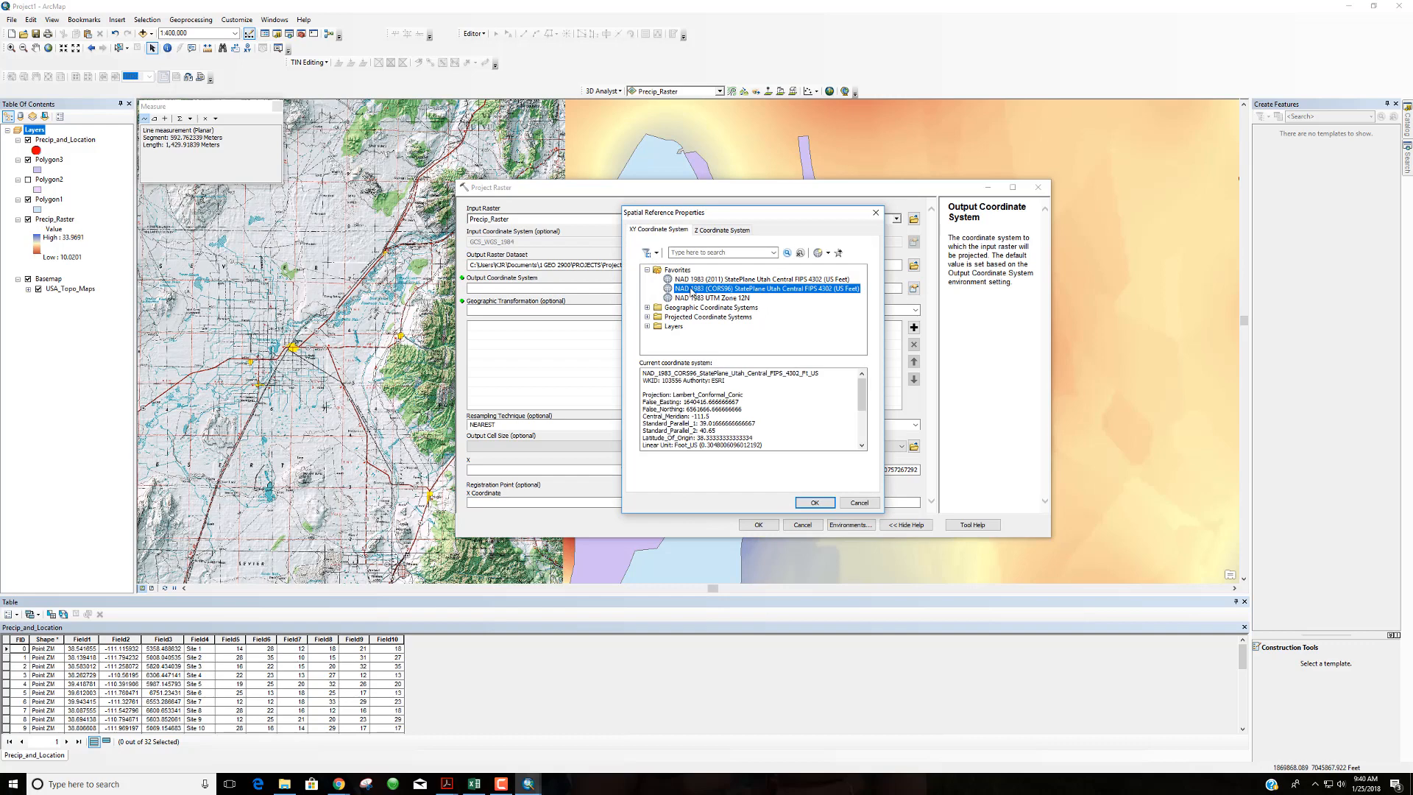
left_click(815, 504)
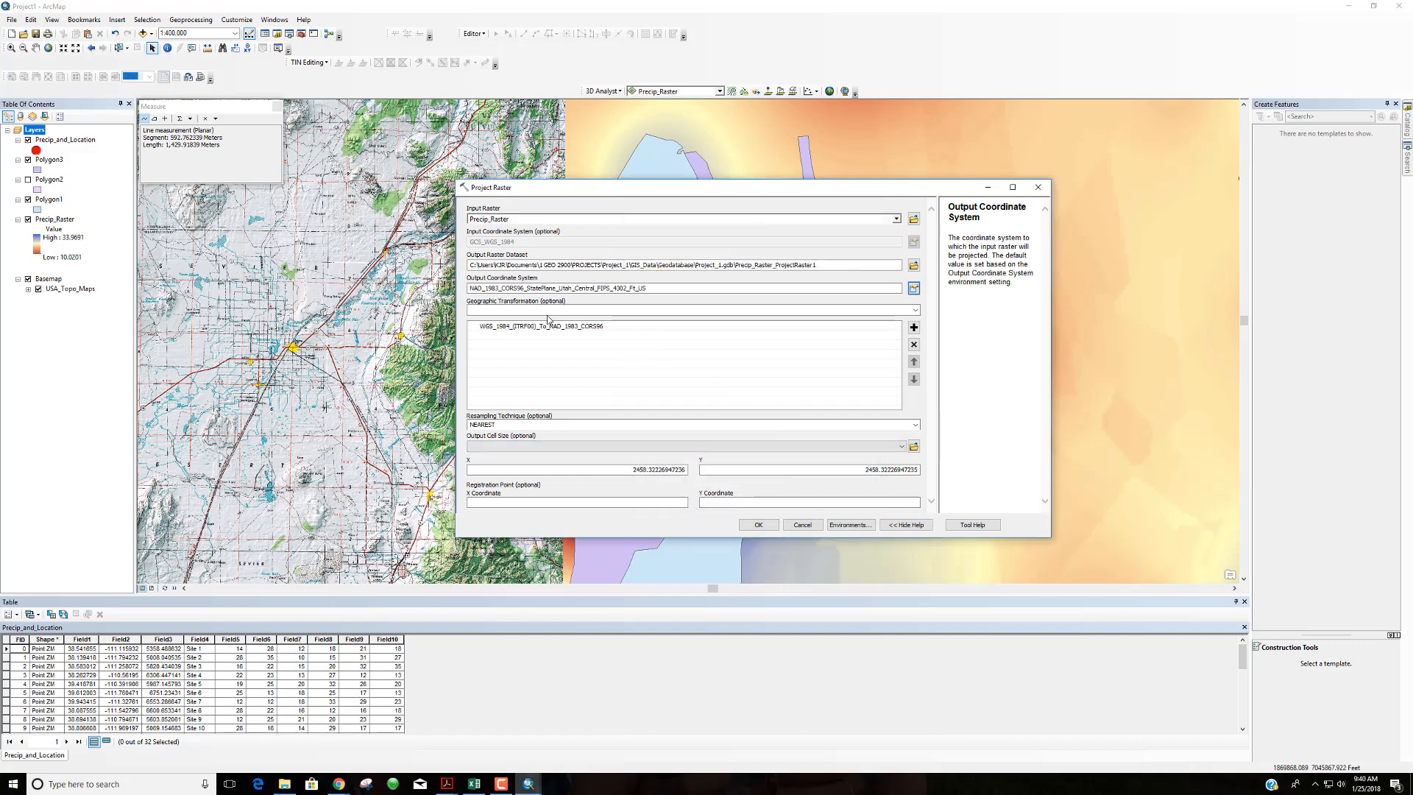
Review the available geographic transformations and check the linear unit in the output coordinate system's details.
left_click(915, 310)
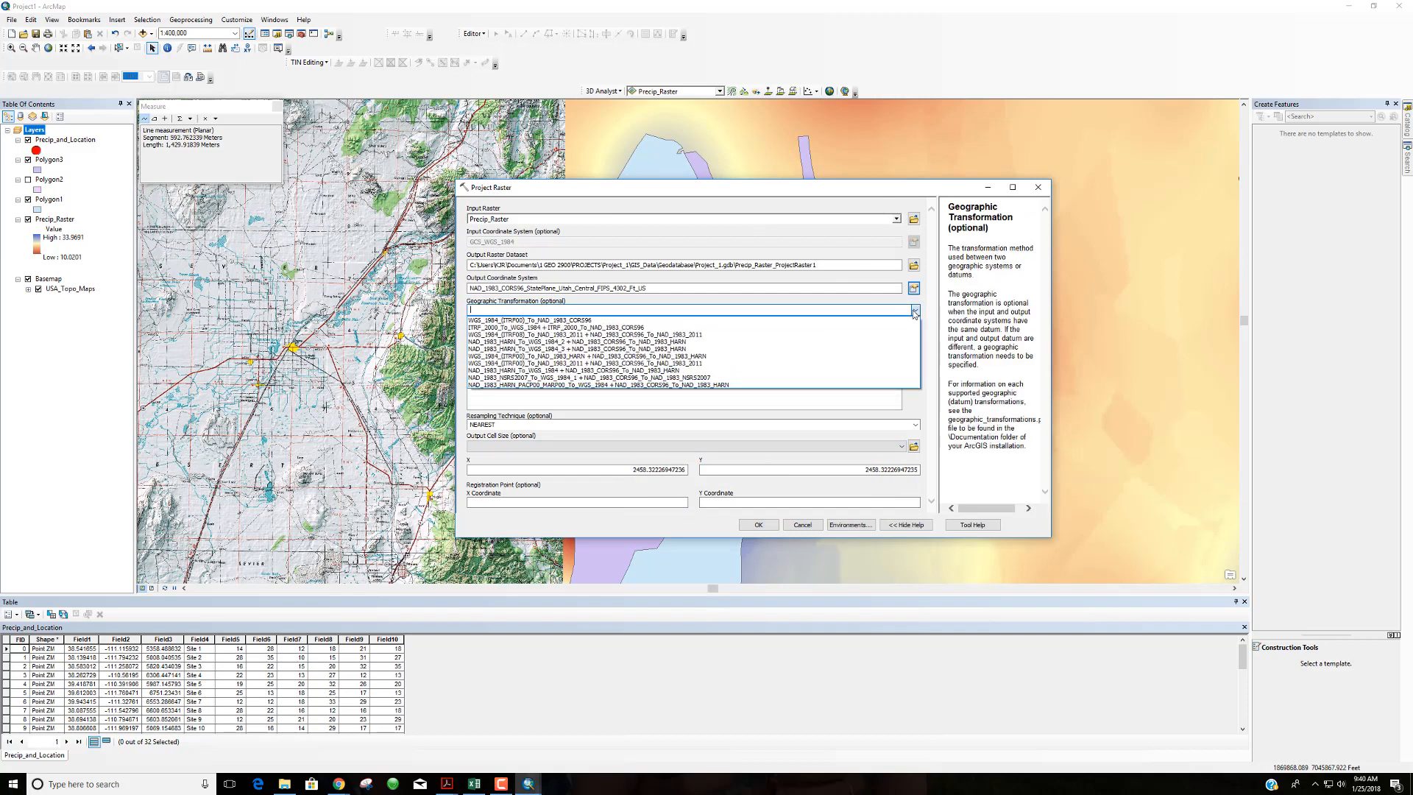
left_click(654, 406)
left_click(554, 328)
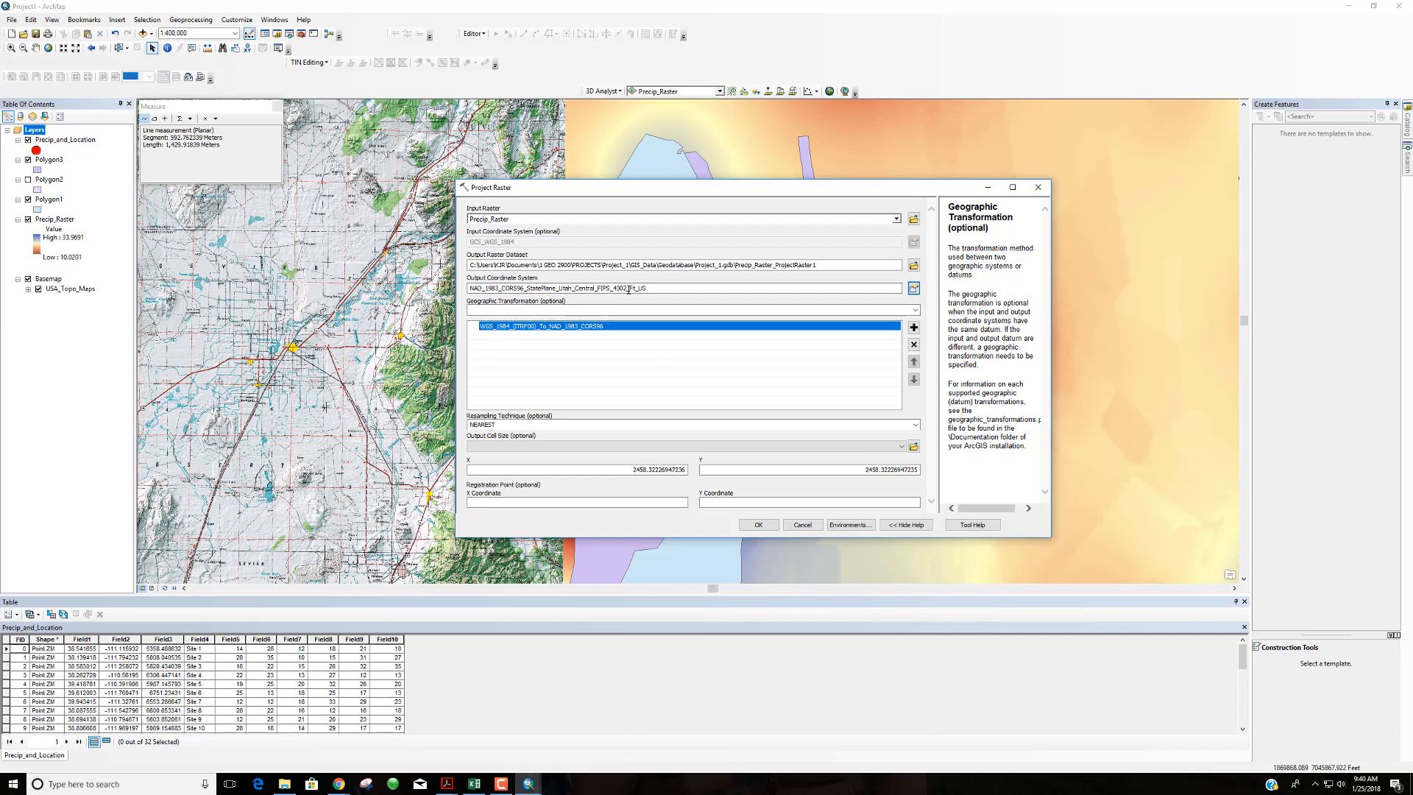
left_click(913, 288)
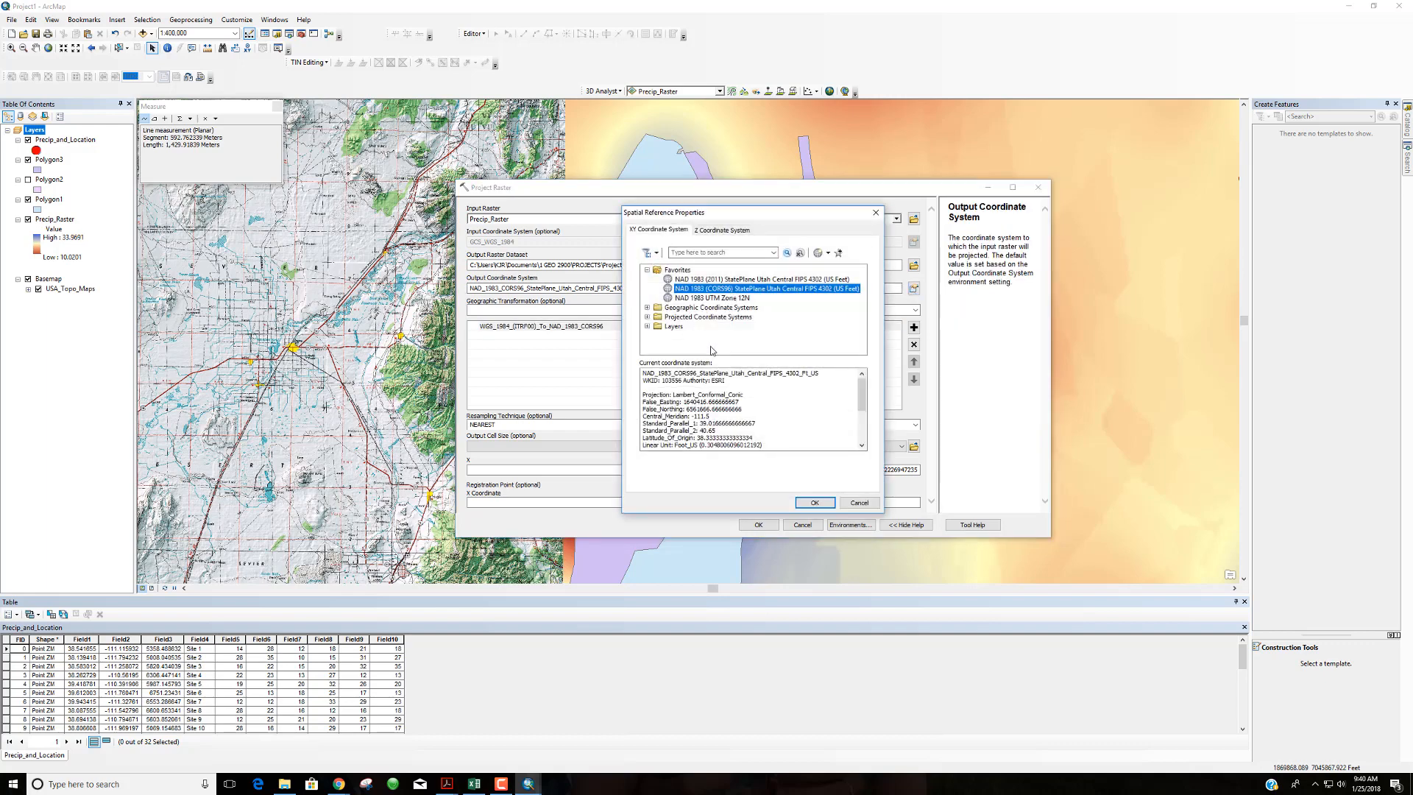
scroll(842, 416, "down", 2)
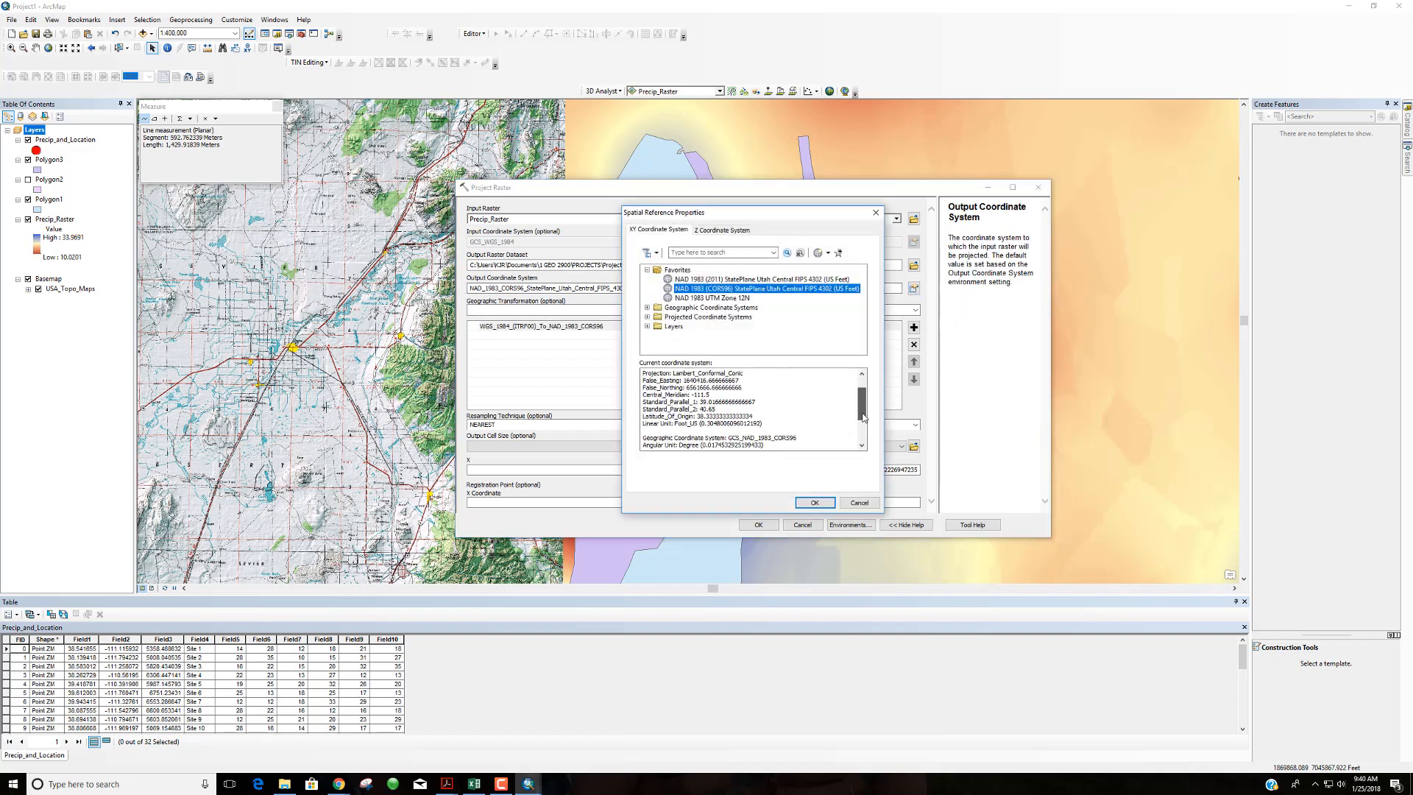
left_click_drag(763, 410, 646, 409)
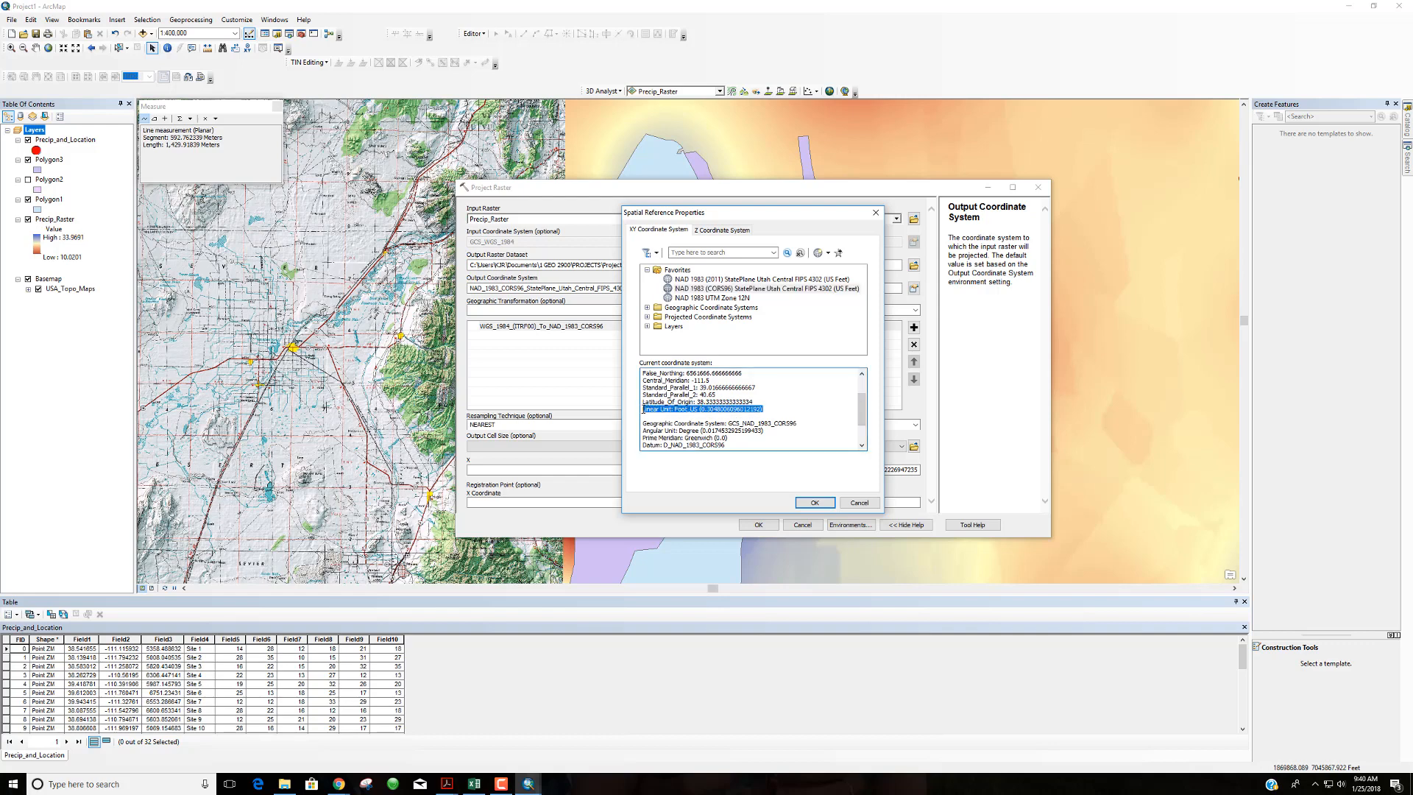
left_click(770, 409)
left_click(819, 501)
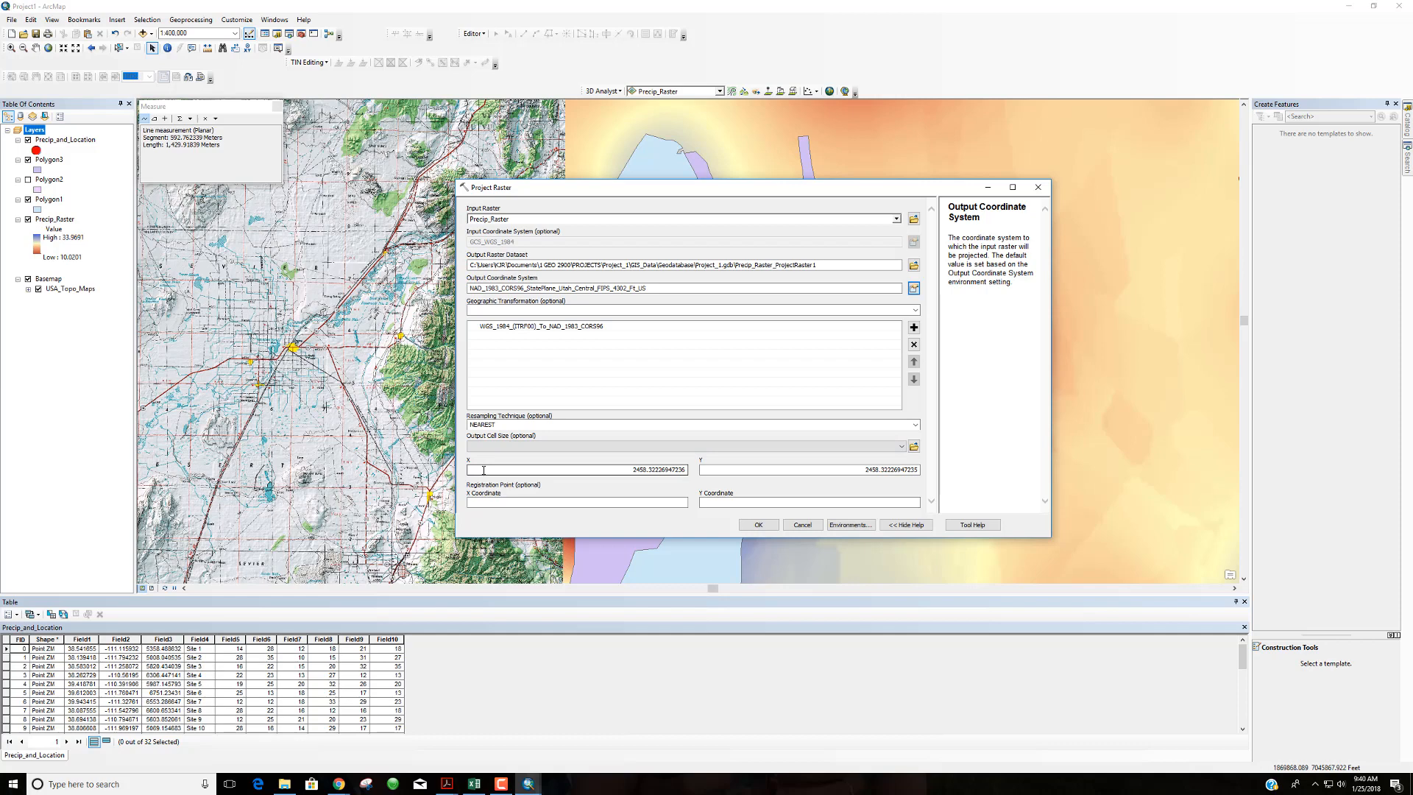
Set the output cell size to 100 in both X and Y.
left_click_drag(483, 470, 701, 466)
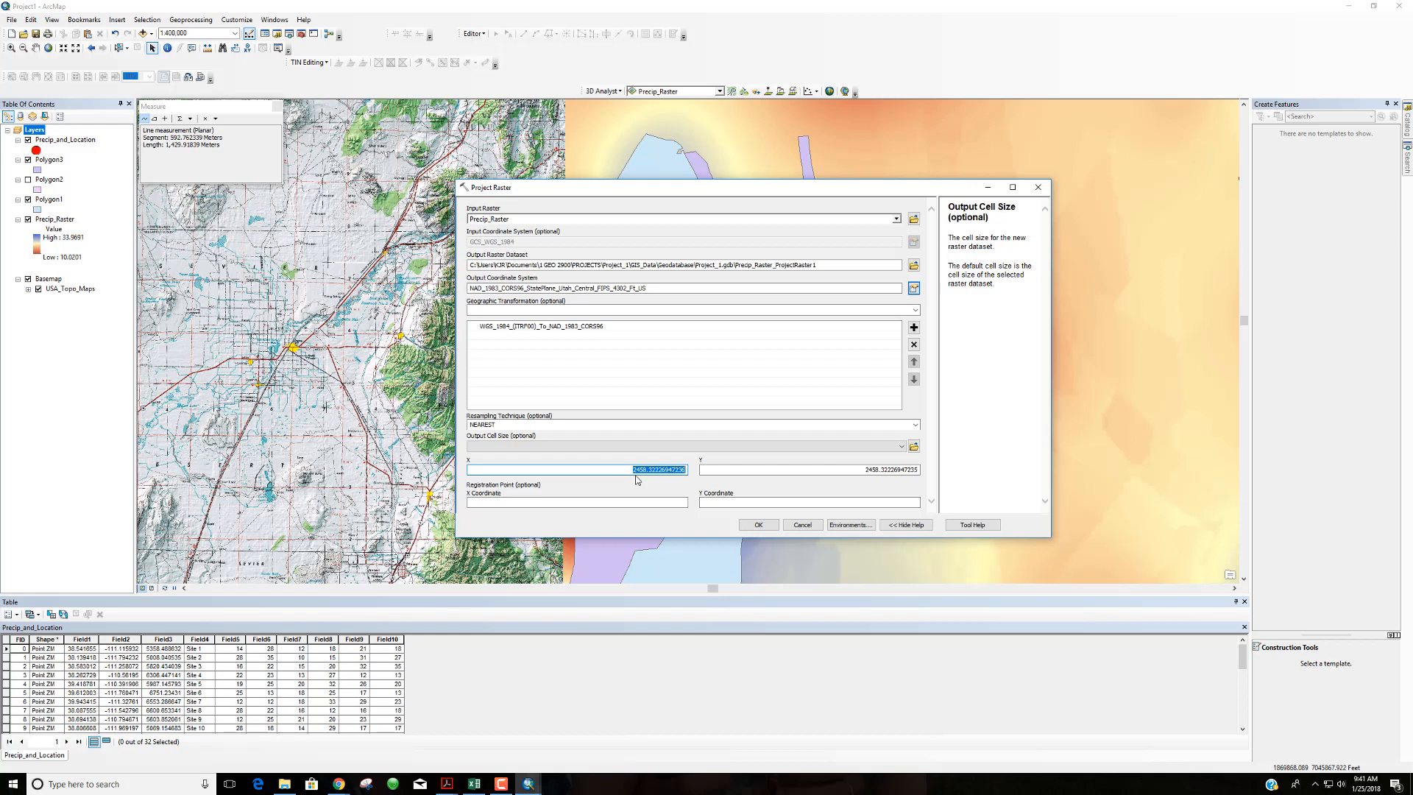
type("100")
key("Tab")
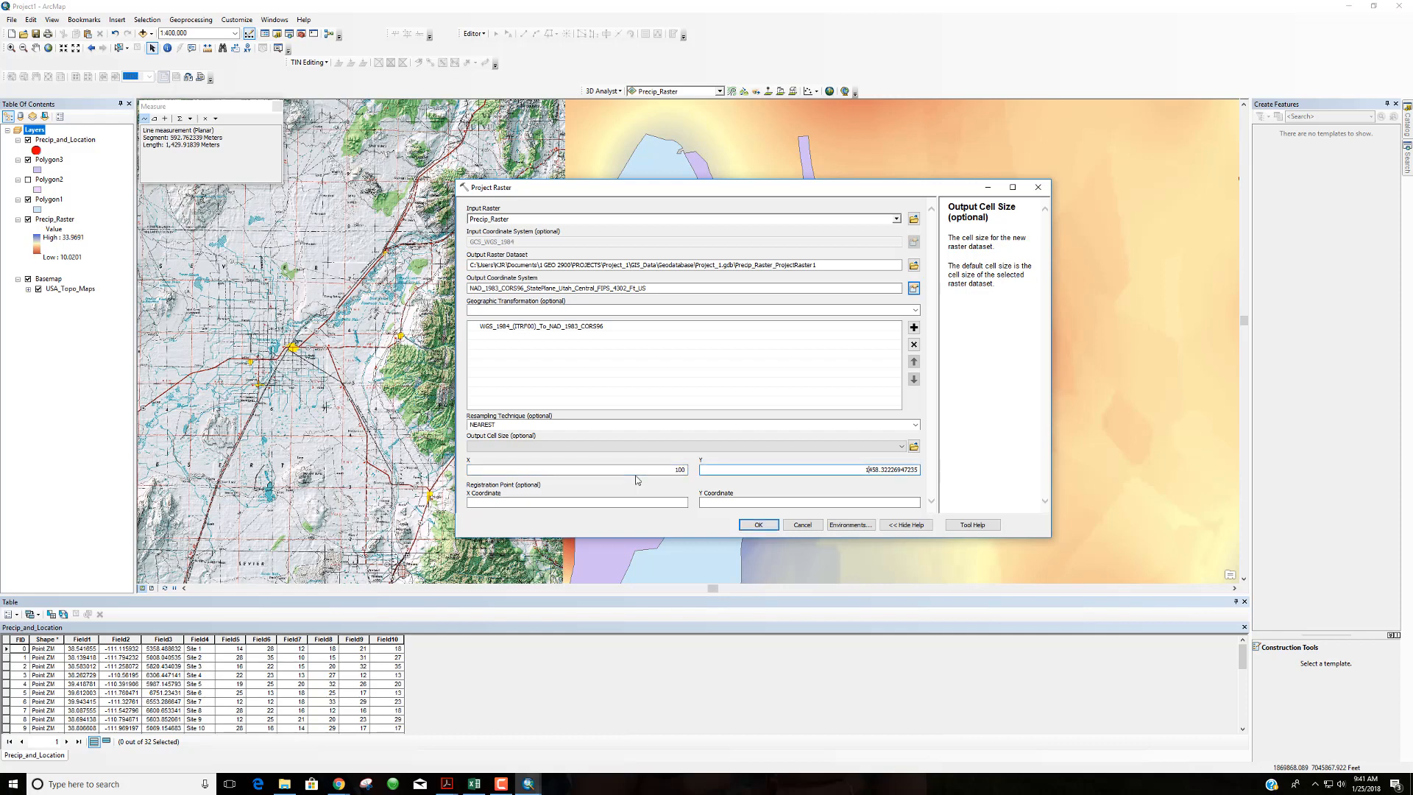
key("Delete")
key("Delete")
key("Delete")
key("Delete")
key("Delete")
key("Delete")
key("Delete")
key("Delete")
key("Delete")
key("Delete")
key("Delete")
key("Delete")
key("Delete")
key("Delete")
key("Delete")
left_click(696, 488)
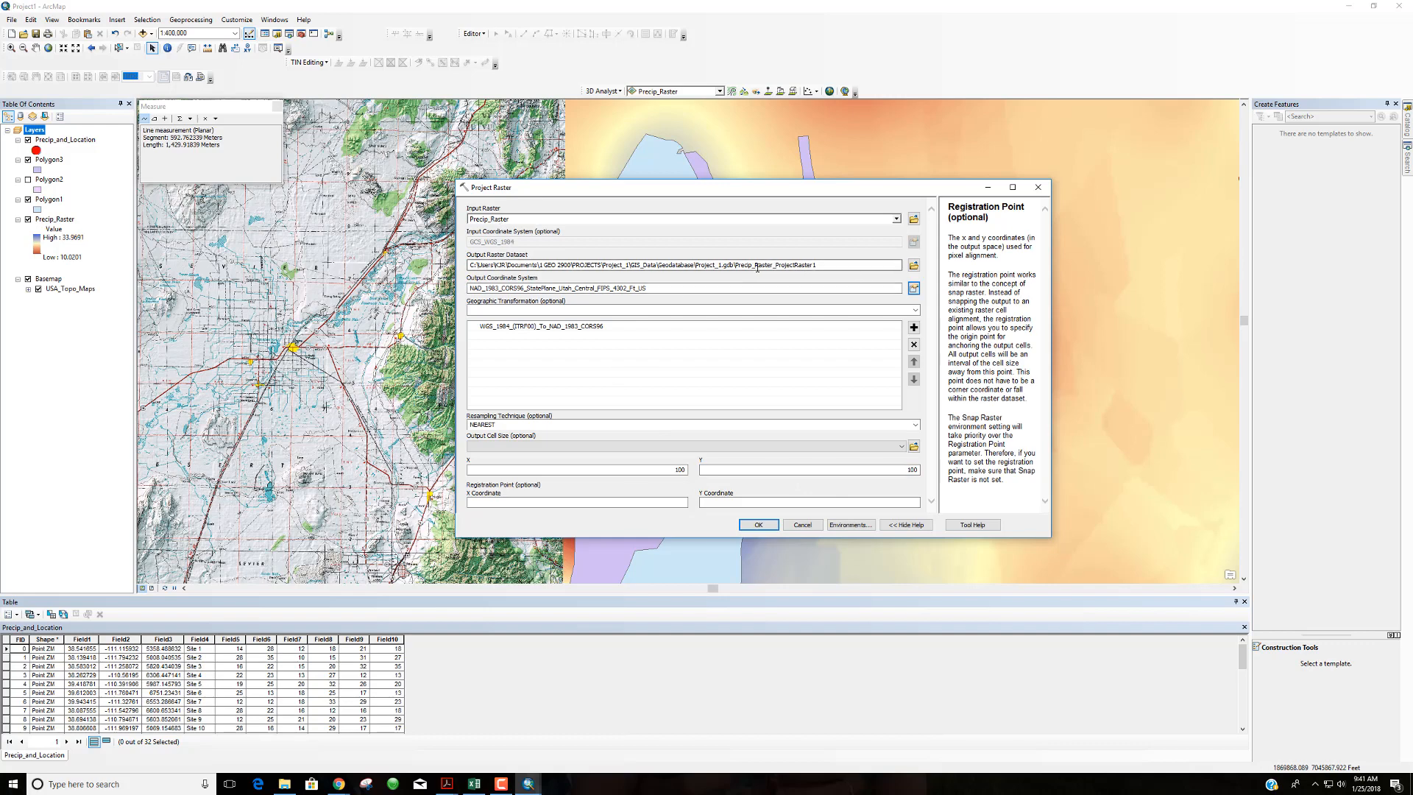
Name the output raster dataset UT_Central_Precip in the Project_1 geodatabase and run the projection.
left_click_drag(827, 265, 735, 265)
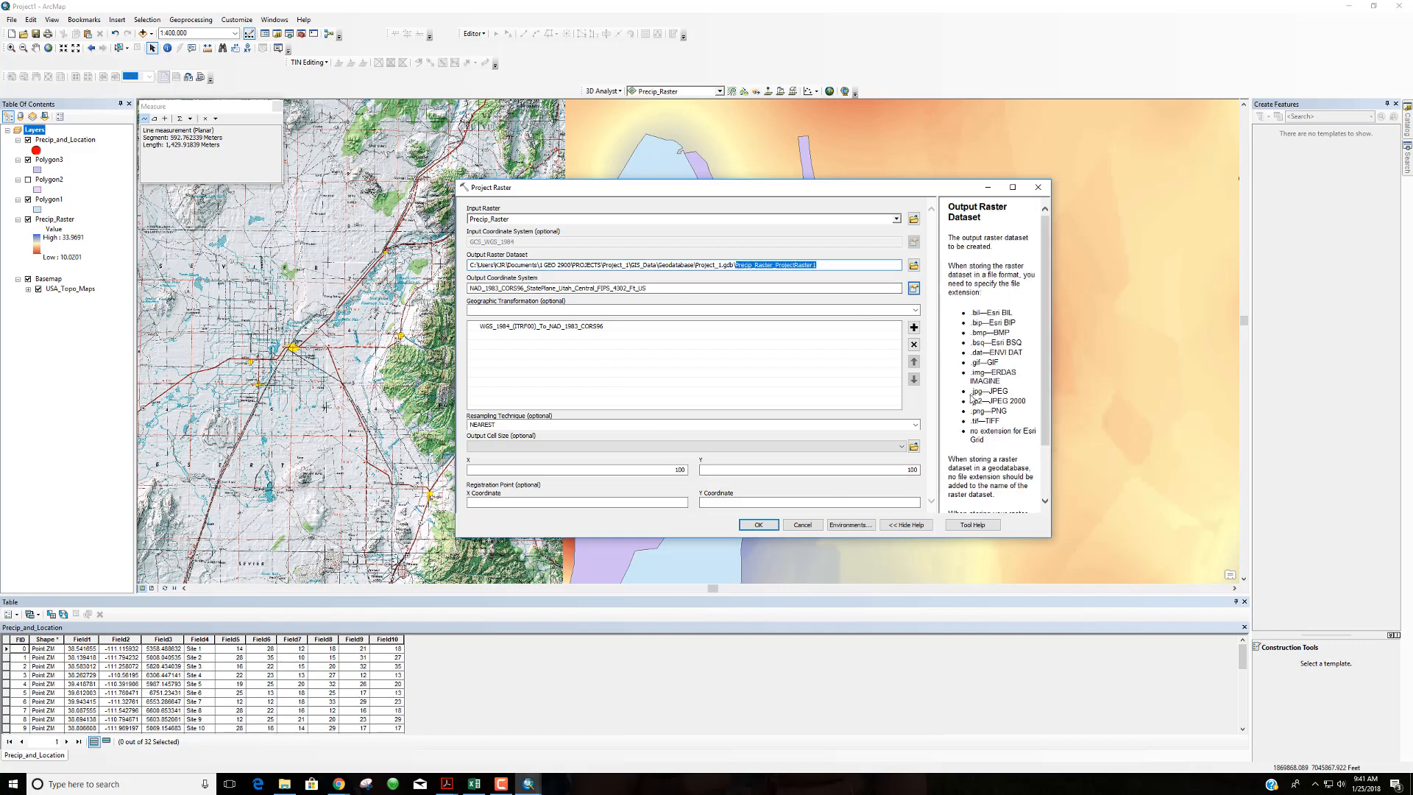
type("UT_Central_")
left_click(758, 524)
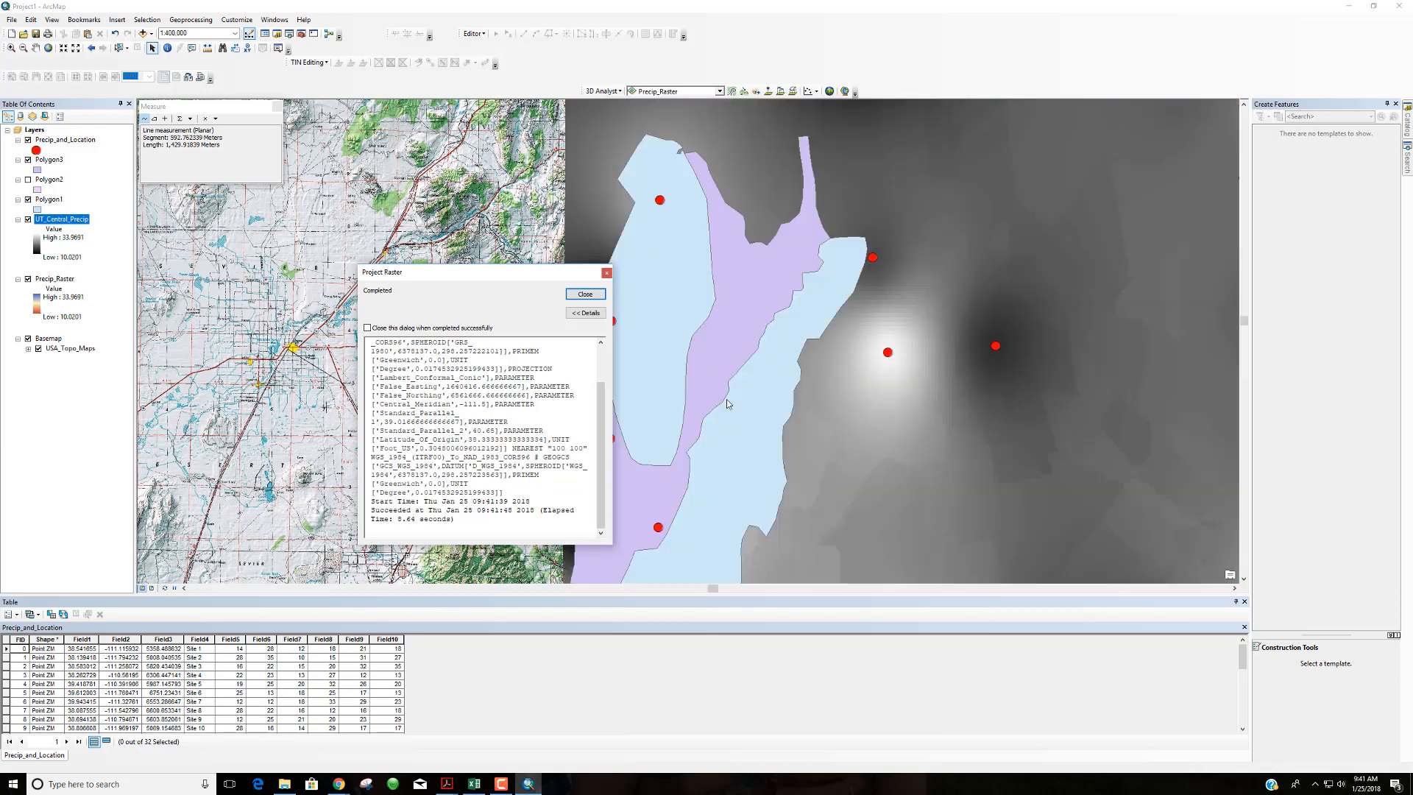
left_click(589, 296)
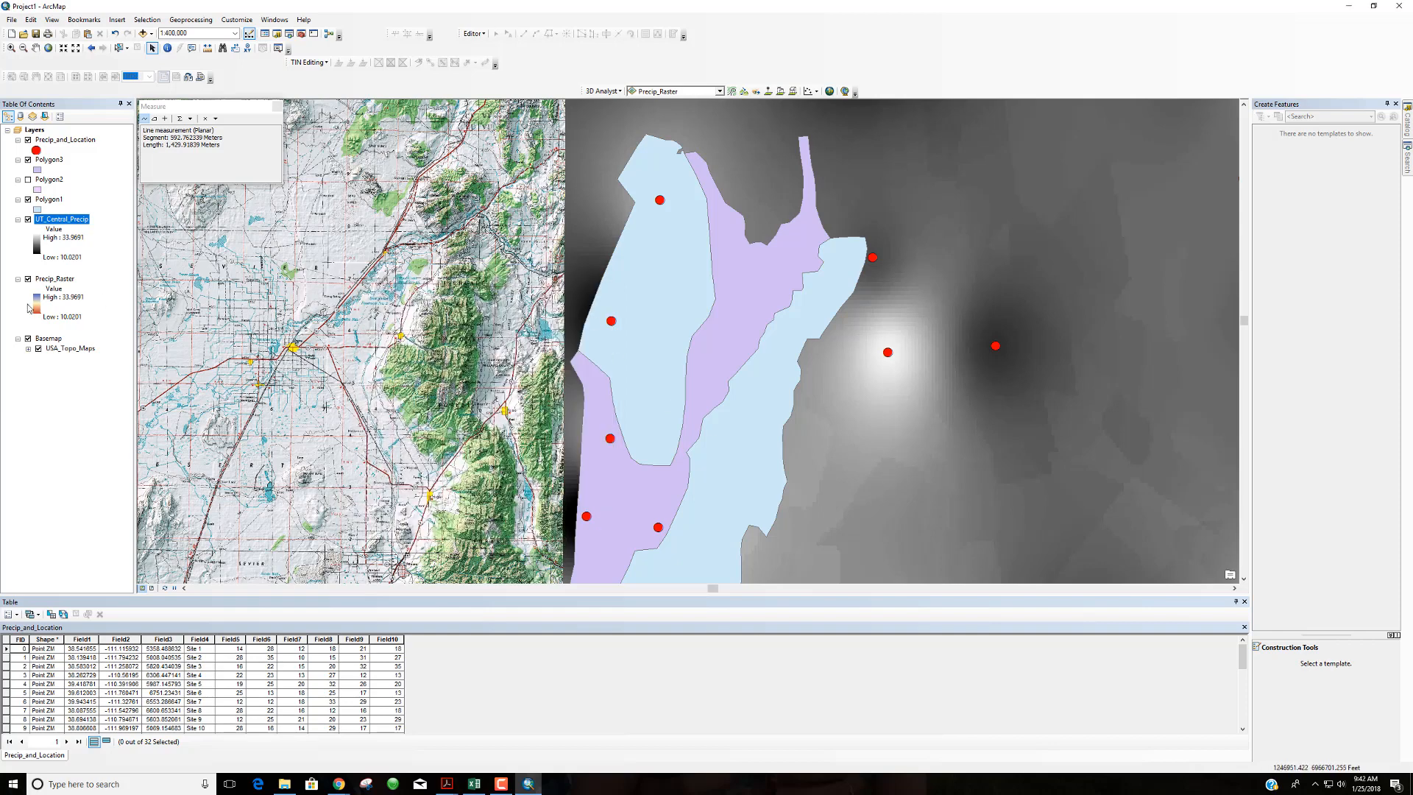
Check the cell size of the UT_Central_Precip raster in its source properties.
right_click(70, 221)
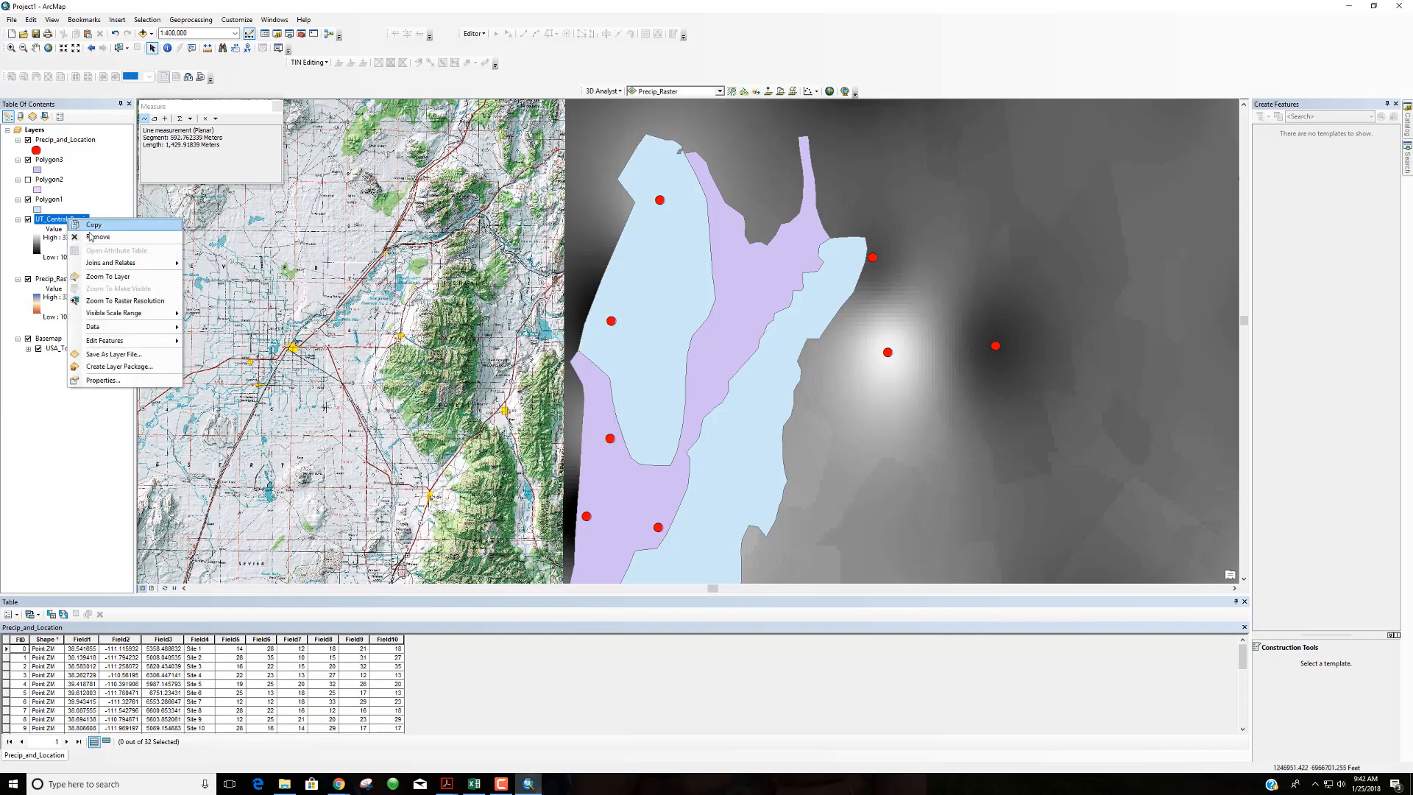
left_click(102, 380)
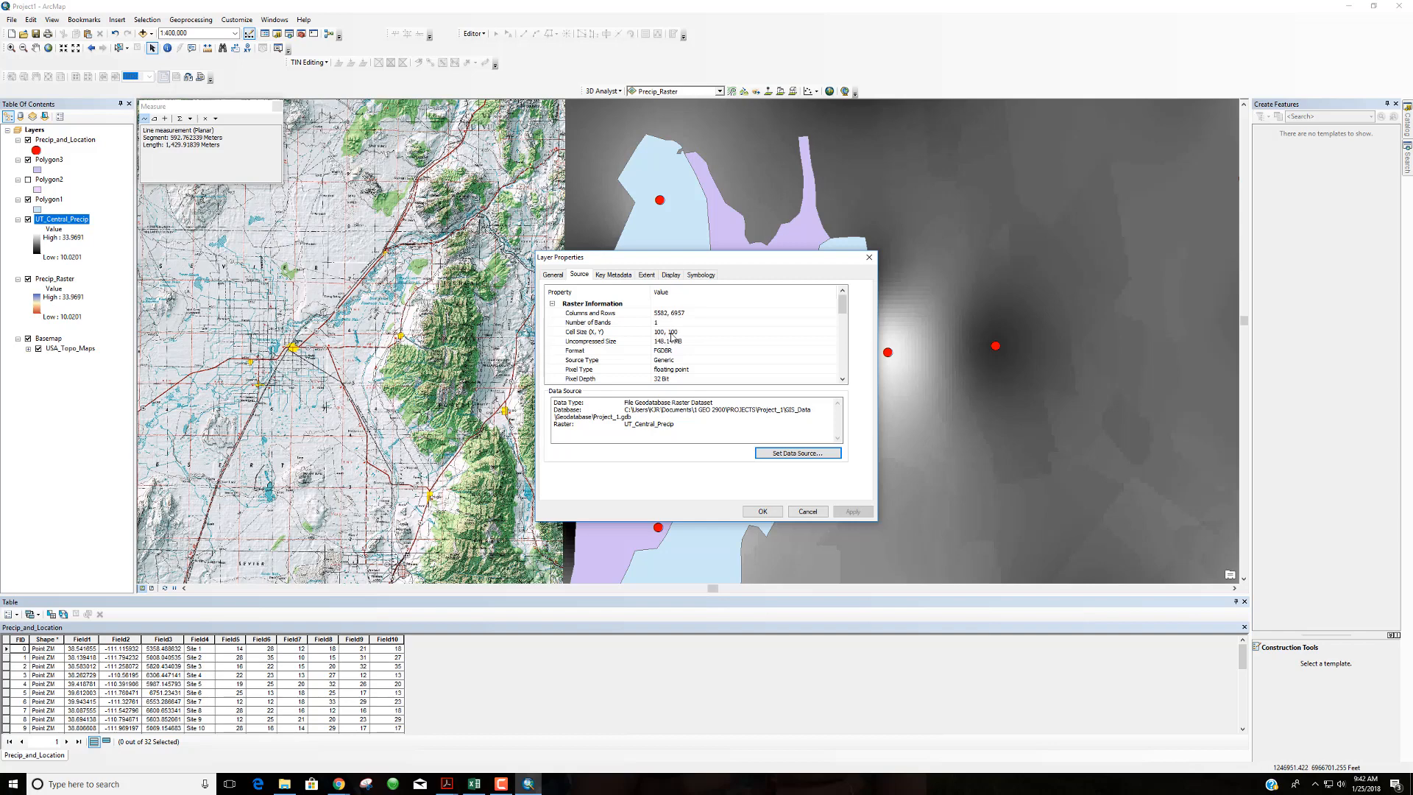
left_click(776, 510)
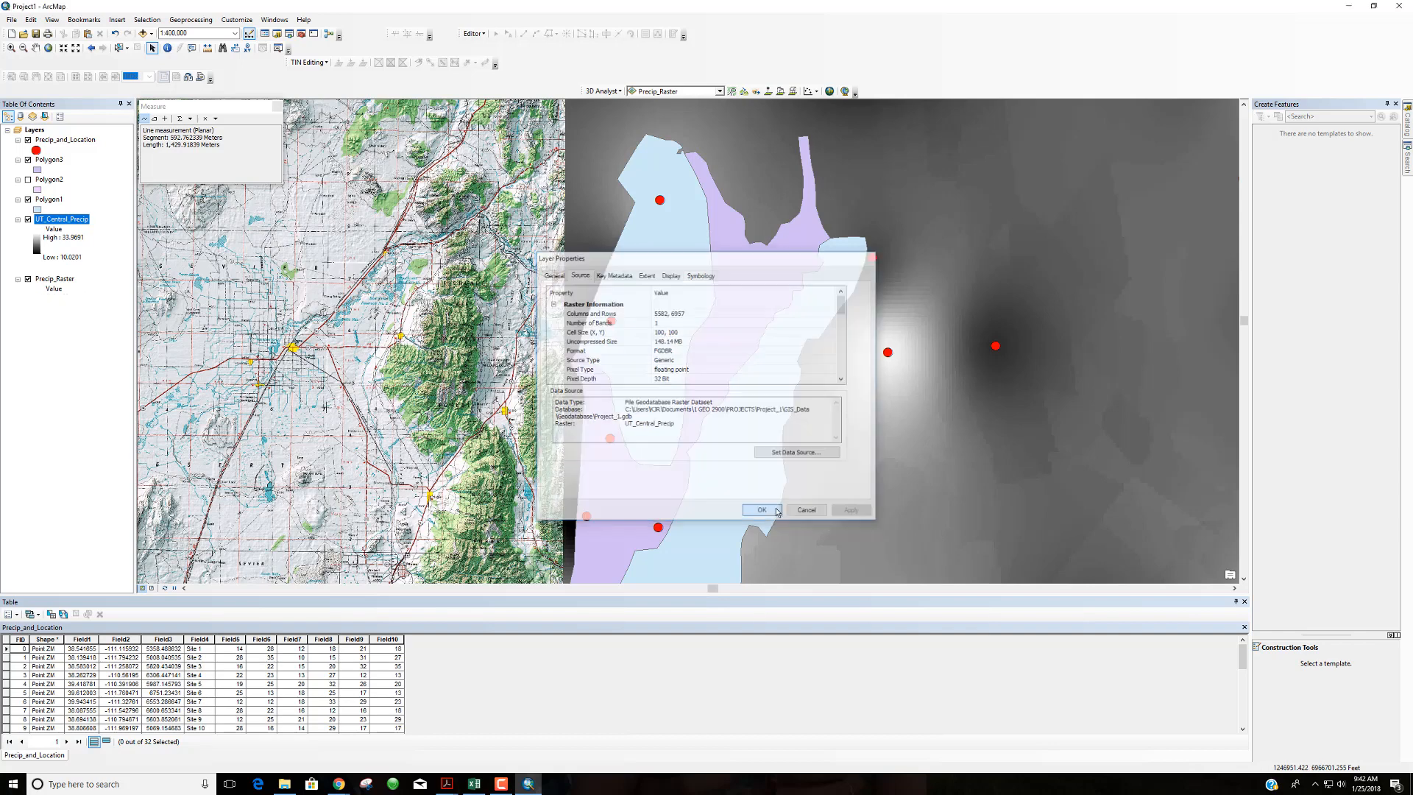
Measure the width of a visible raster block east of the light blue polygon, close to the bright high-precipitation spot.
scroll(889, 290, "up", 1)
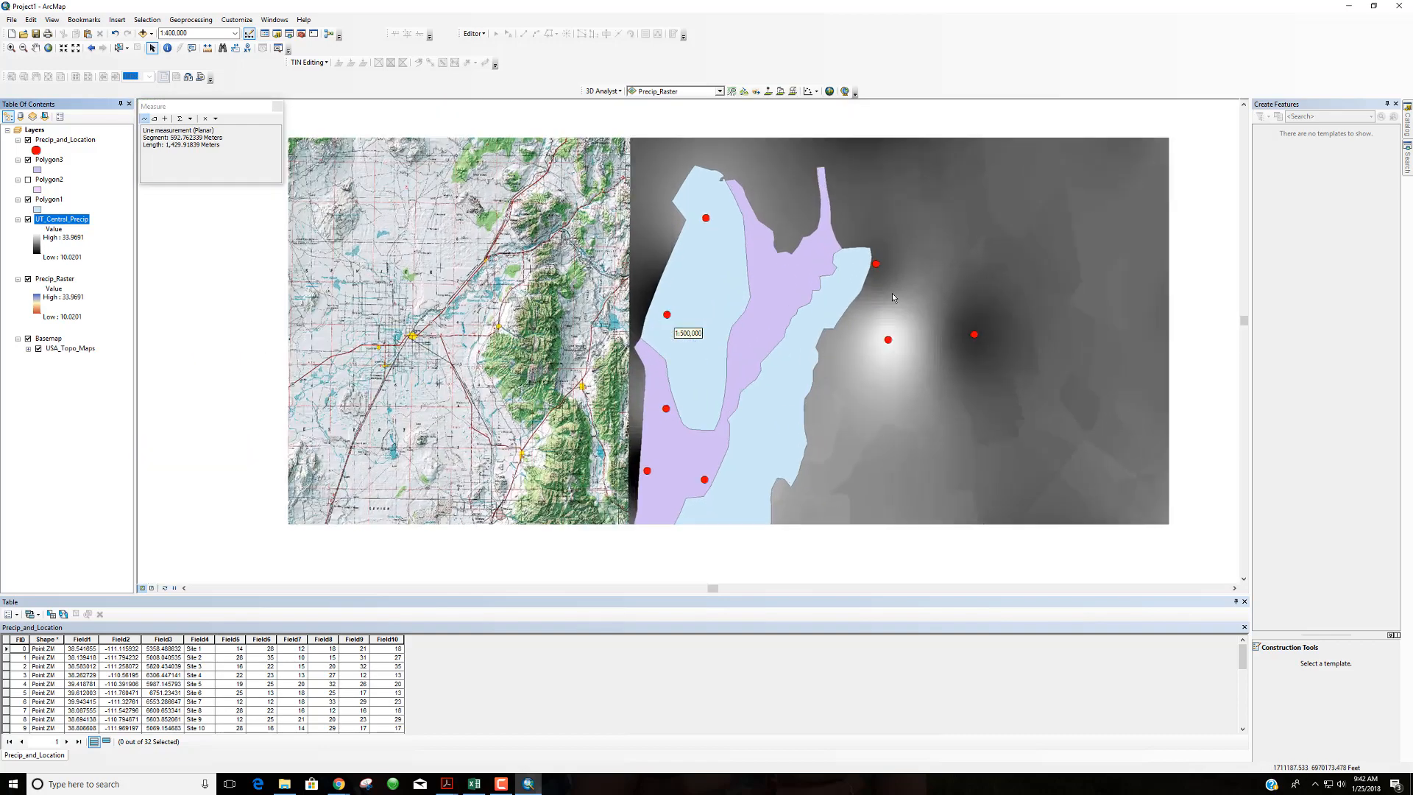
scroll(893, 295, "down", 8)
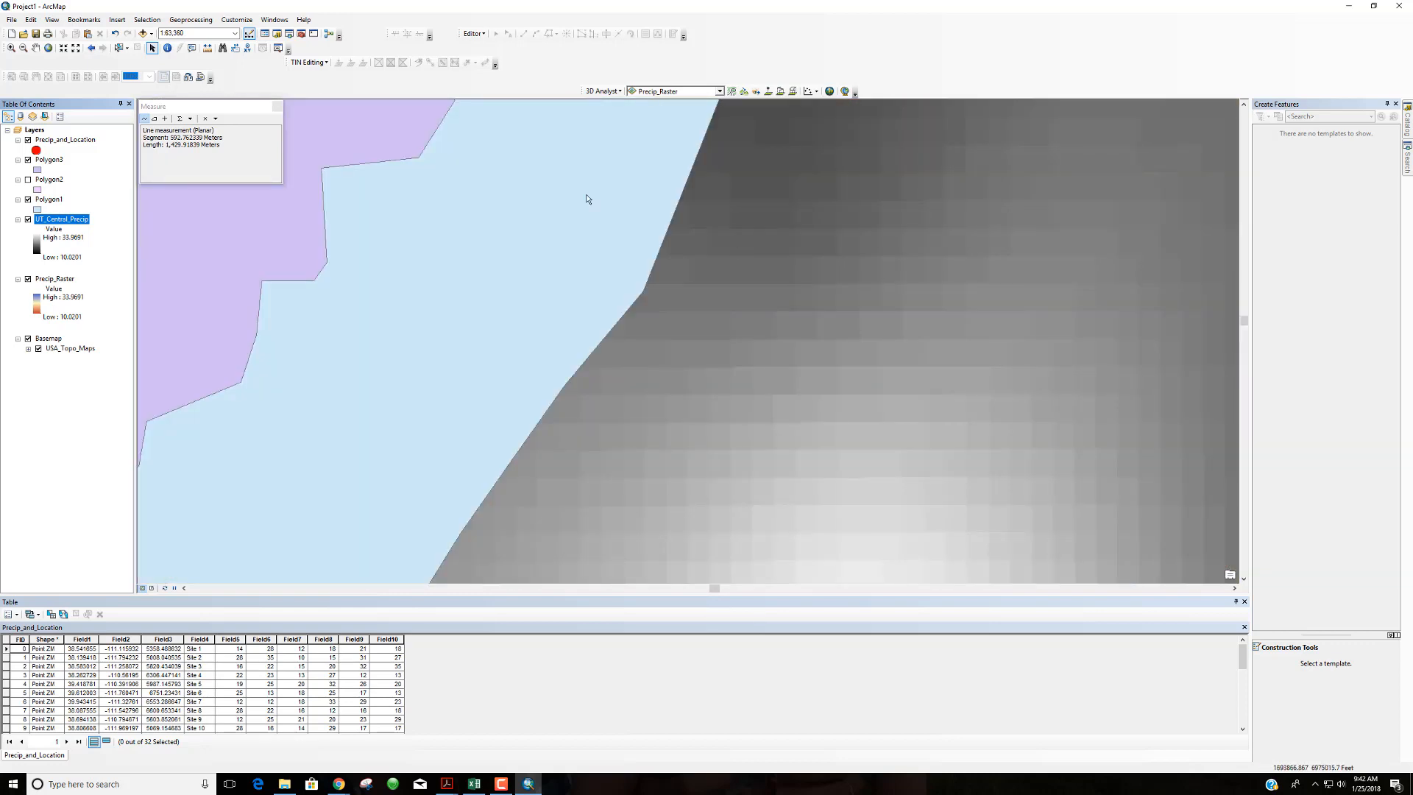
left_click(208, 47)
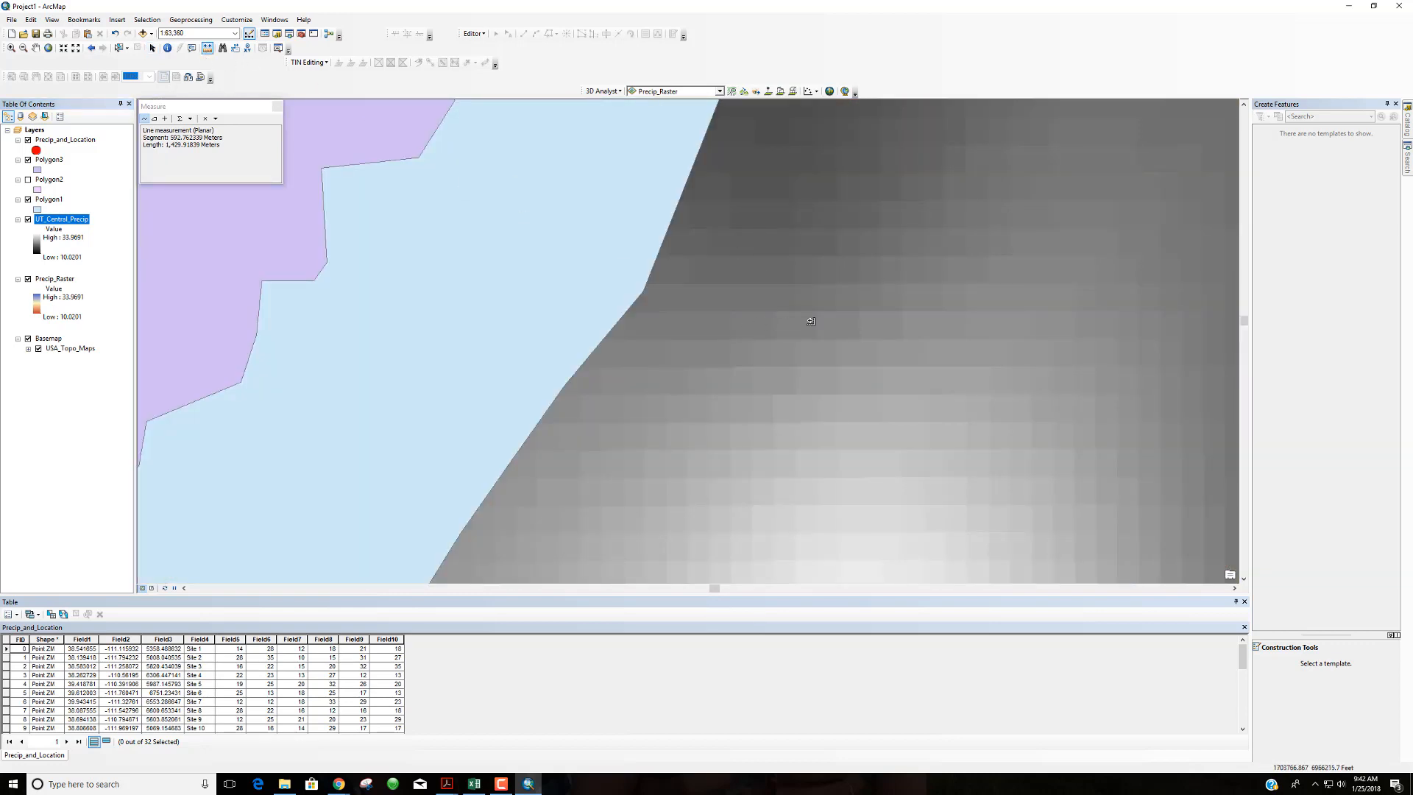
left_click(817, 257)
Identify the UT_Central_Precip pixel values at several neighbouring points within and around one grey block to compare them.
left_click(168, 48)
left_click(808, 280)
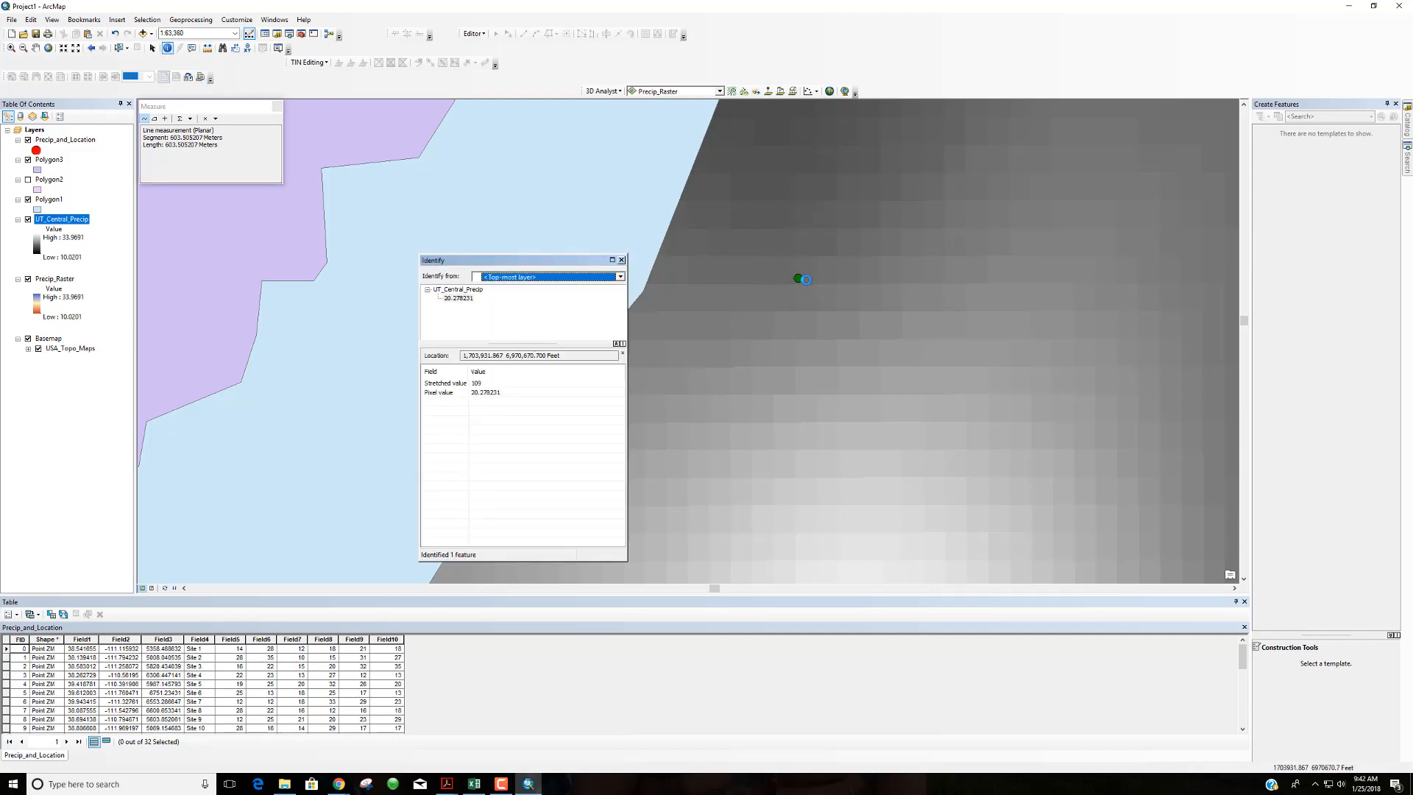
left_click(808, 281)
left_click(813, 278)
left_click(813, 277)
left_click(803, 273)
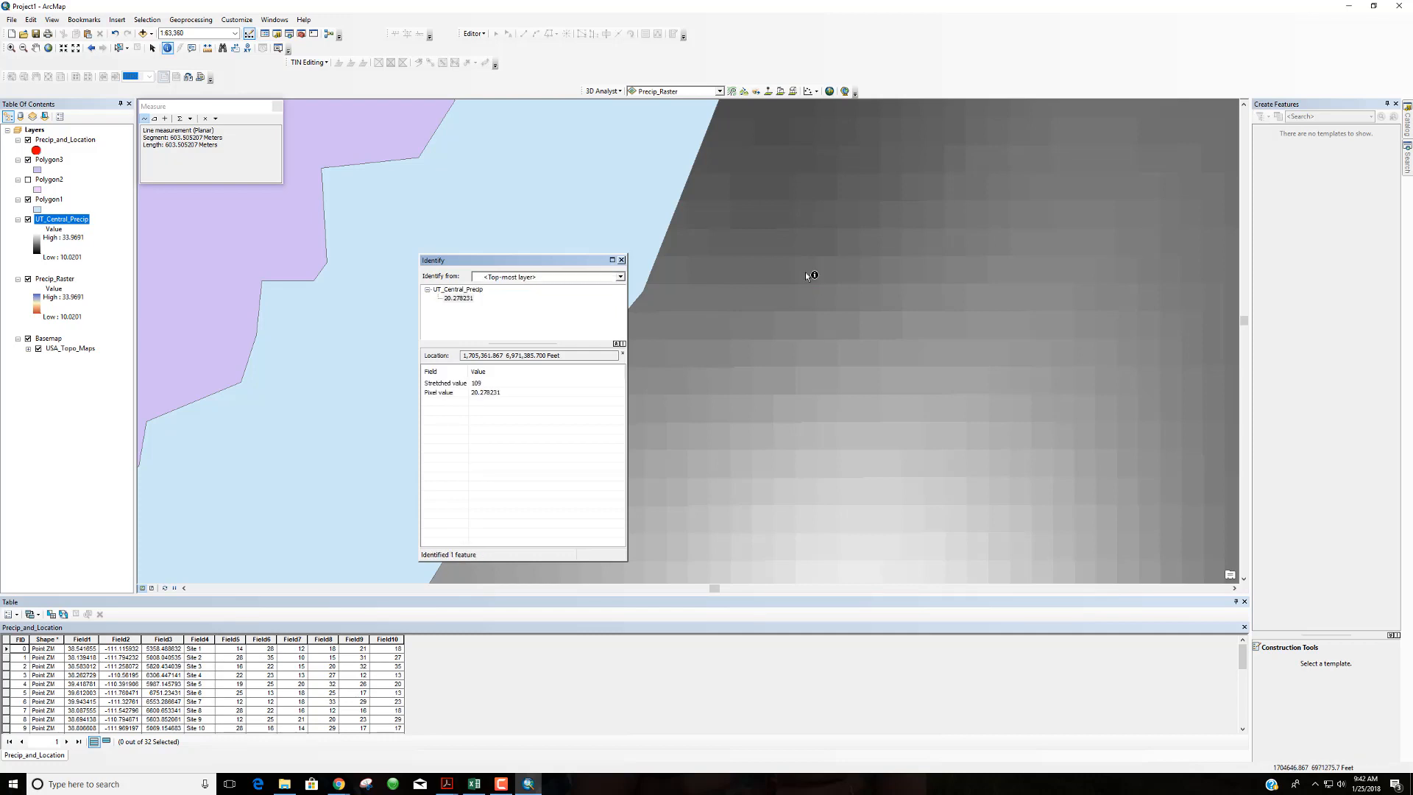
left_click(802, 272)
left_click(805, 270)
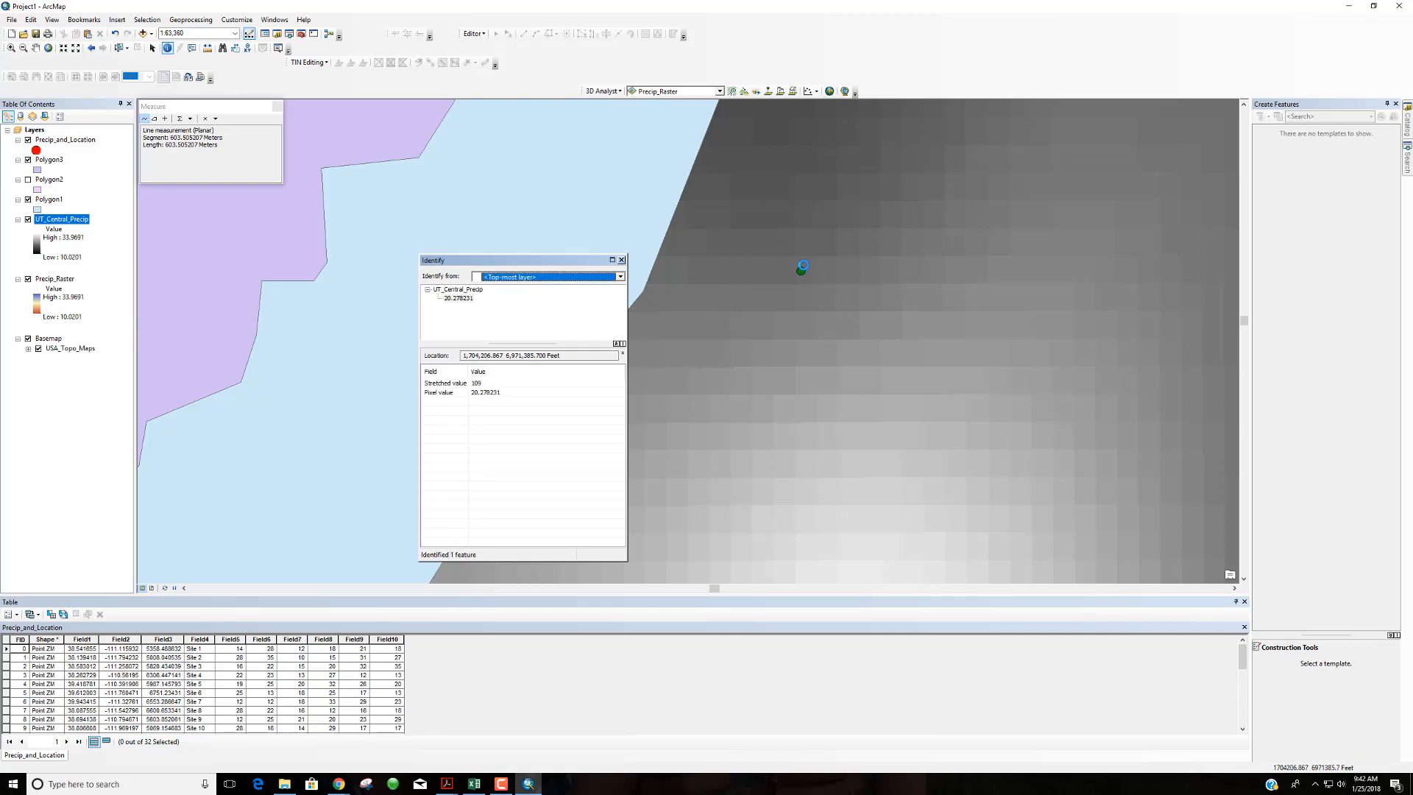
left_click(801, 266)
left_click(803, 262)
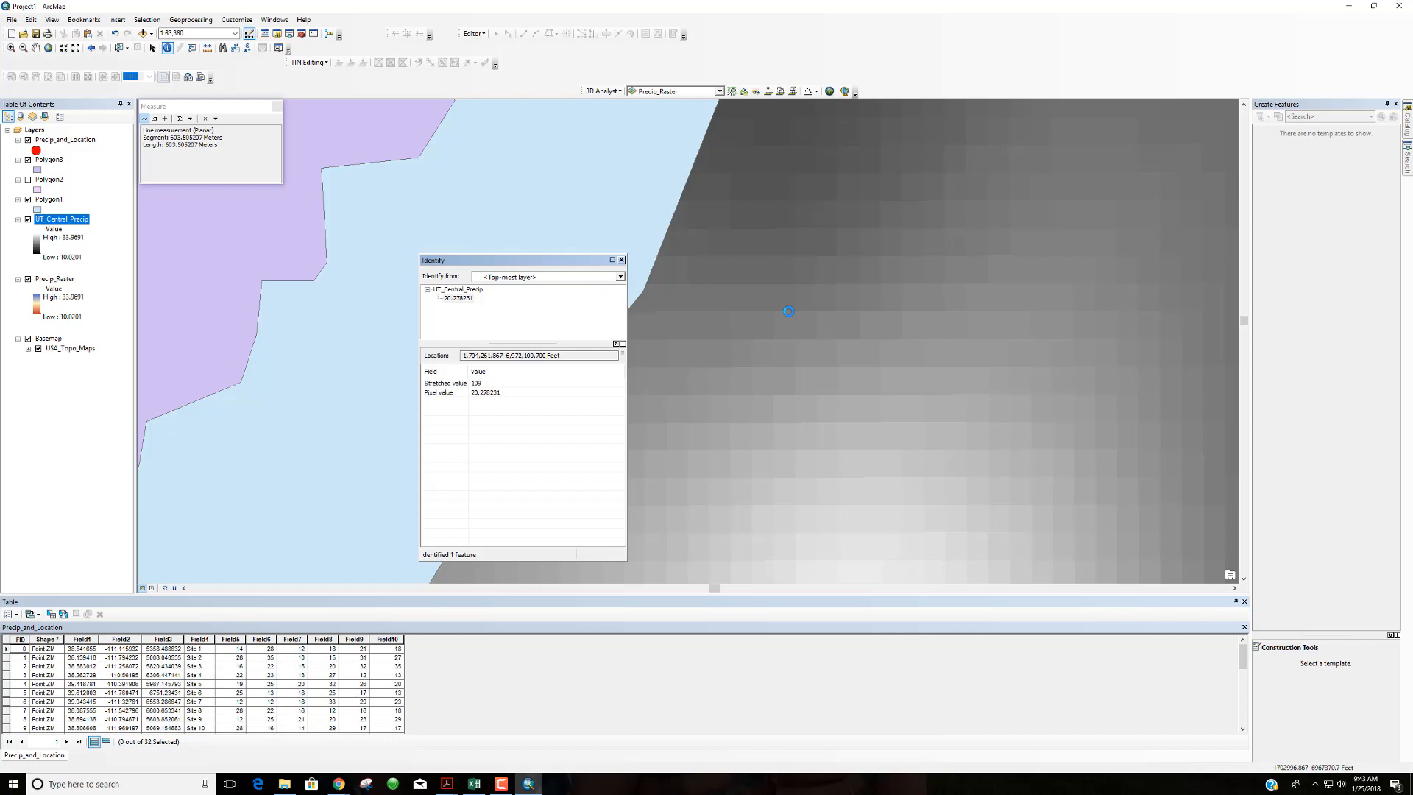
left_click(785, 296)
left_click(782, 302)
left_click(792, 294)
left_click(795, 297)
left_click(789, 308)
left_click(621, 260)
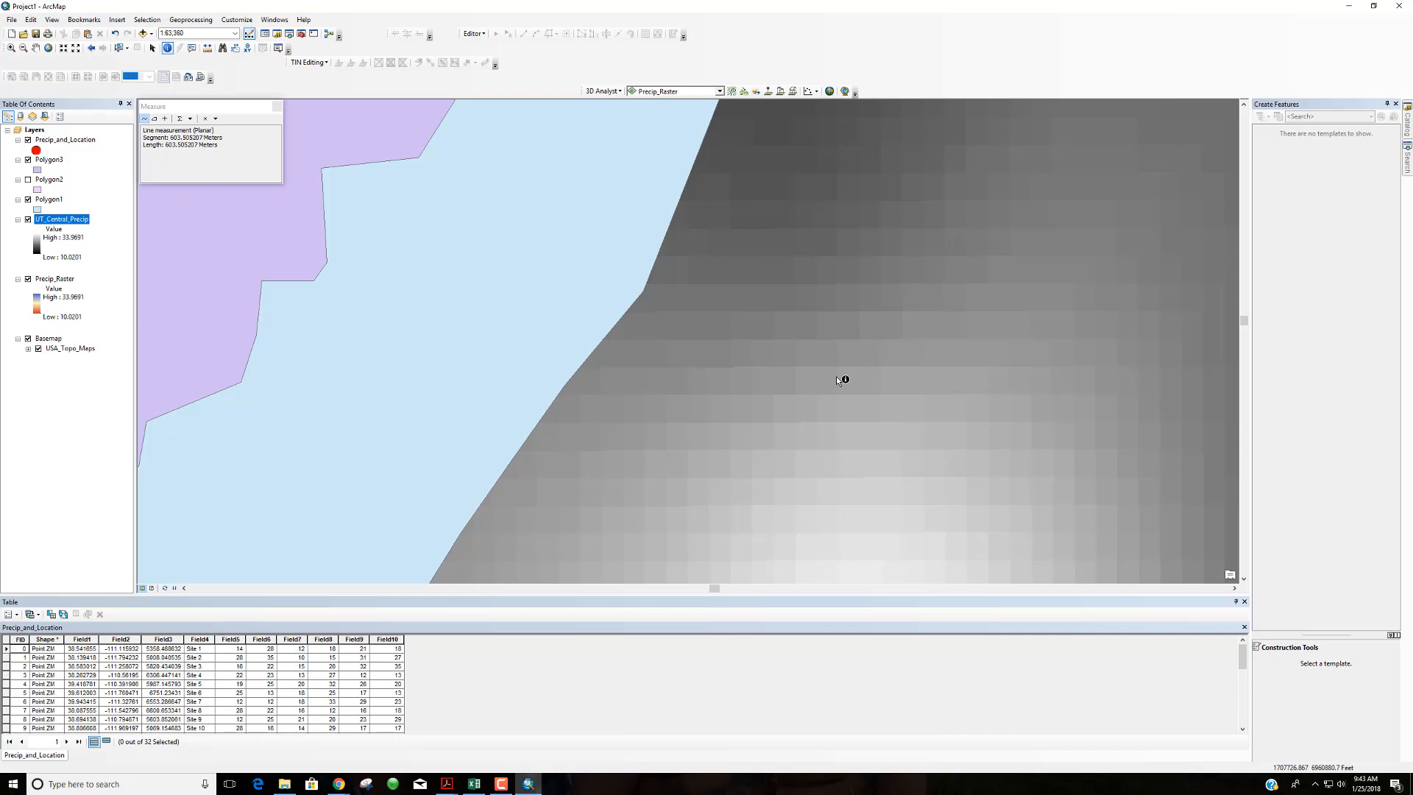
Turn on the Polygon2 layer to show it with the other polygons over the precipitation raster.
scroll(816, 356, "up", 4)
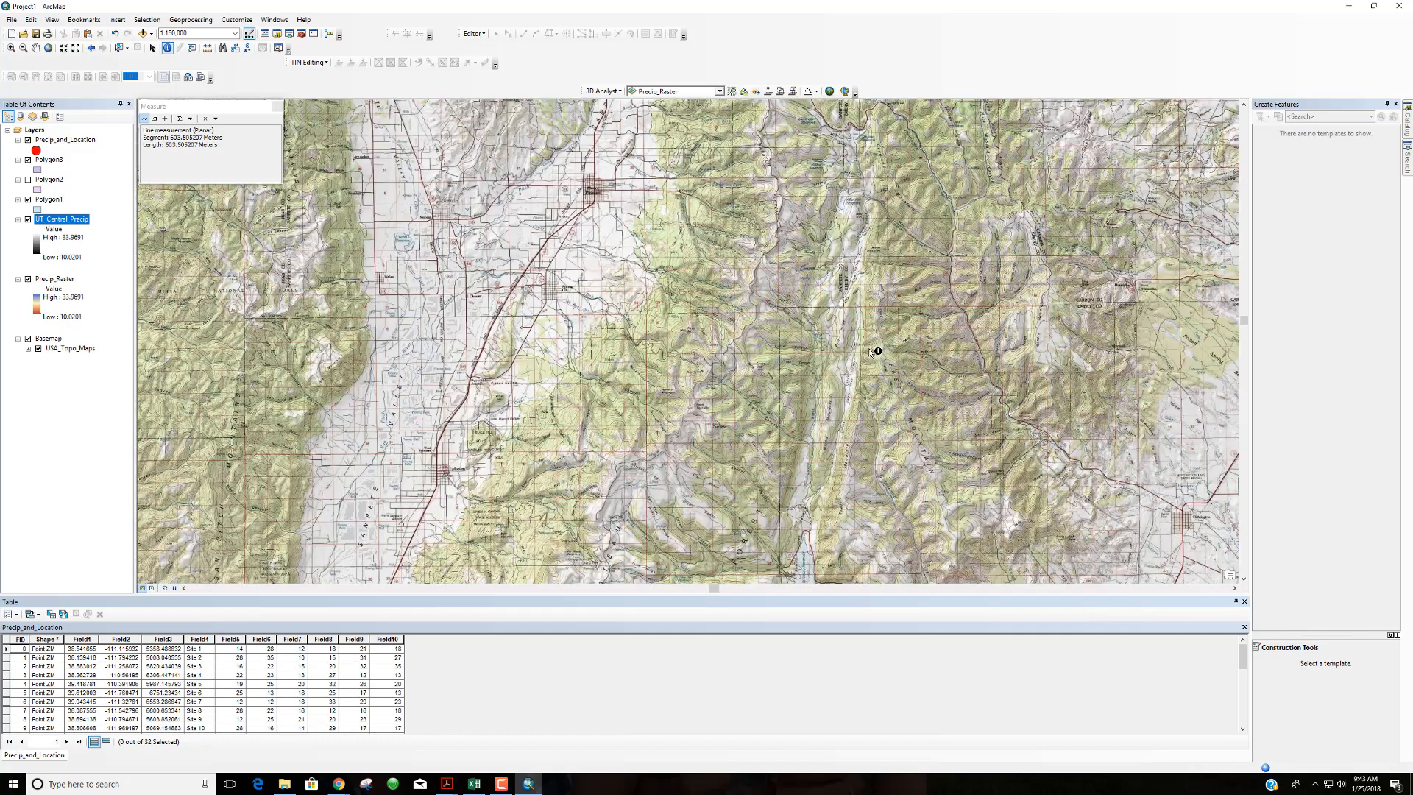
scroll(868, 347, "up", 4)
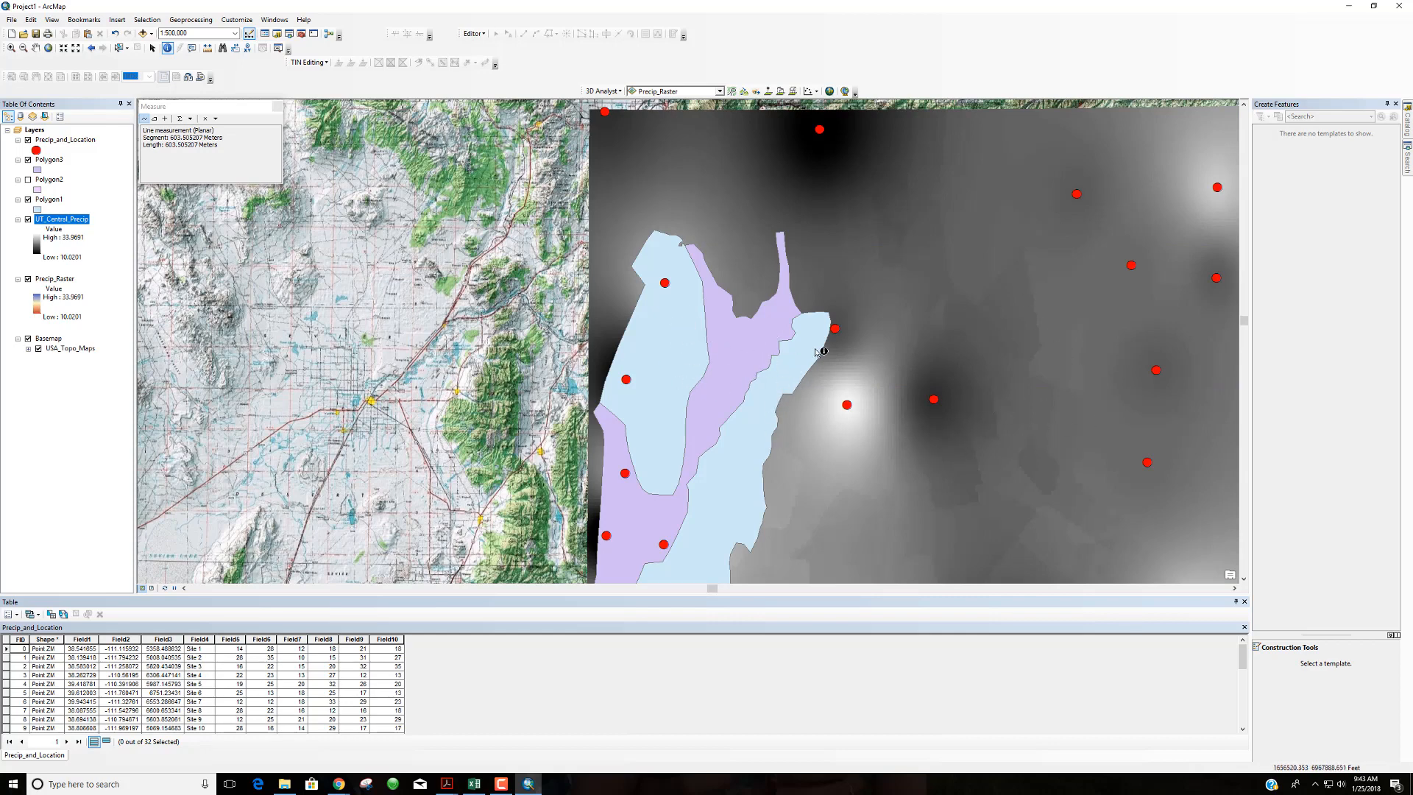
left_click(28, 180)
scroll(928, 464, "down", 2)
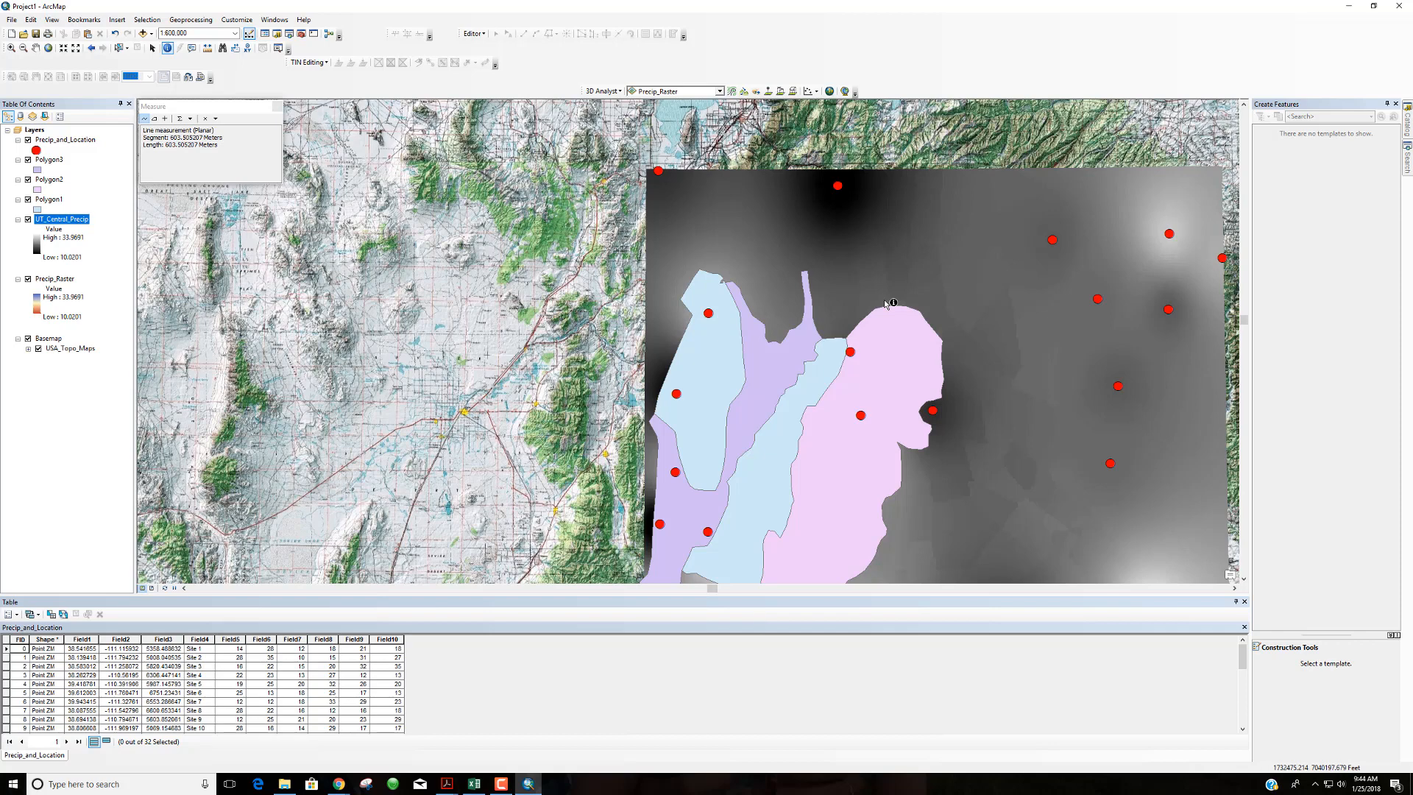
Search for "extract by mask" and open the Extract by Mask tool from Spatial Analyst.
left_click(1408, 170)
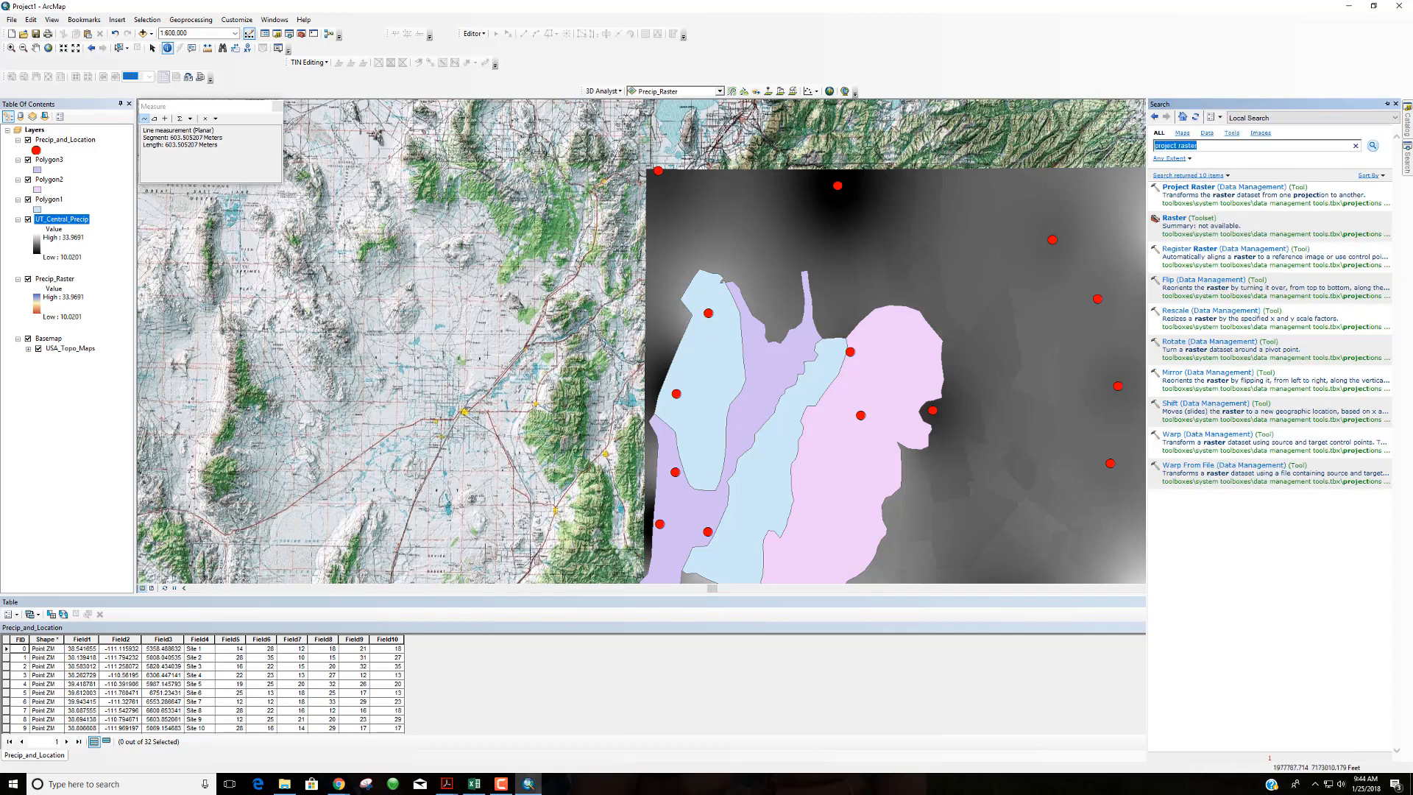
type("extract by mask")
key("Return")
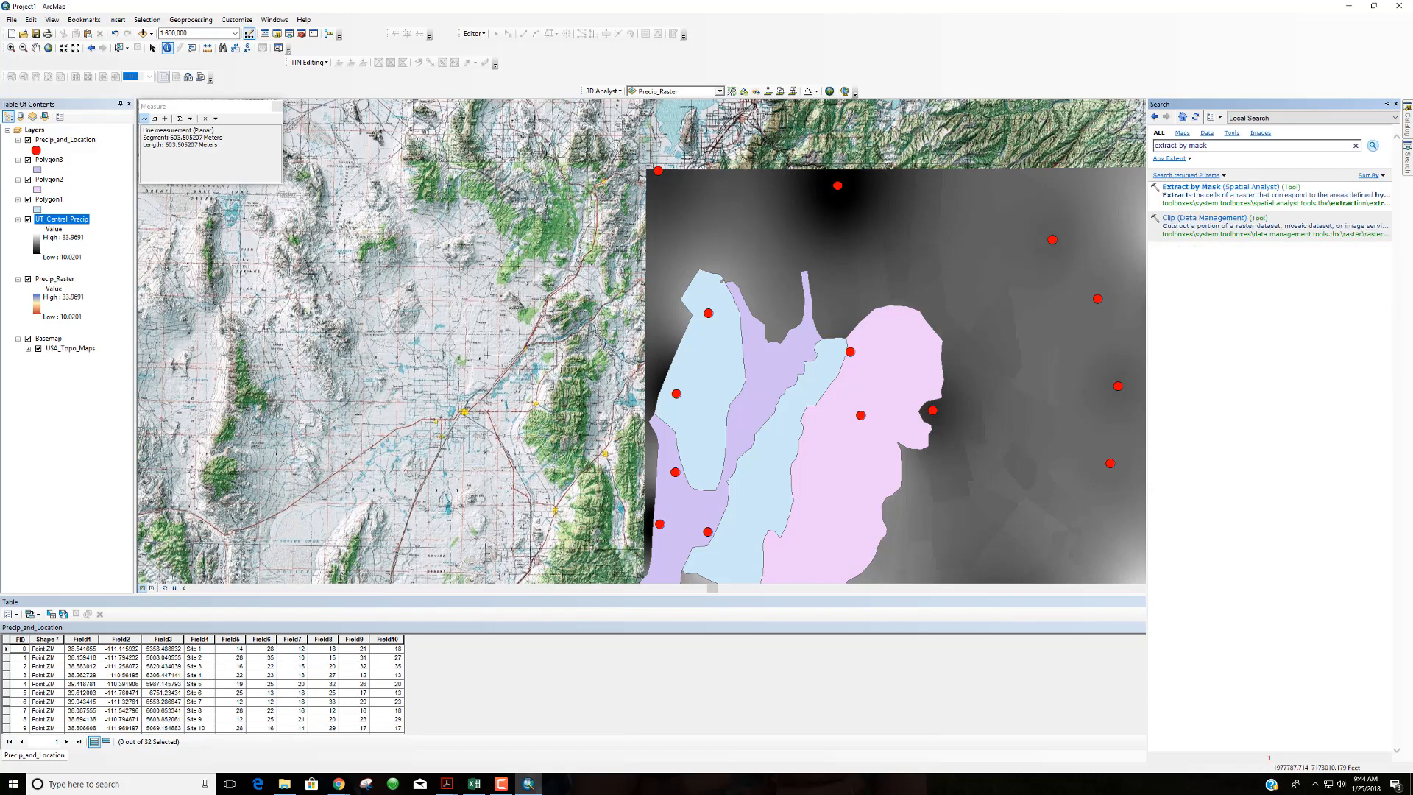
left_click(1185, 188)
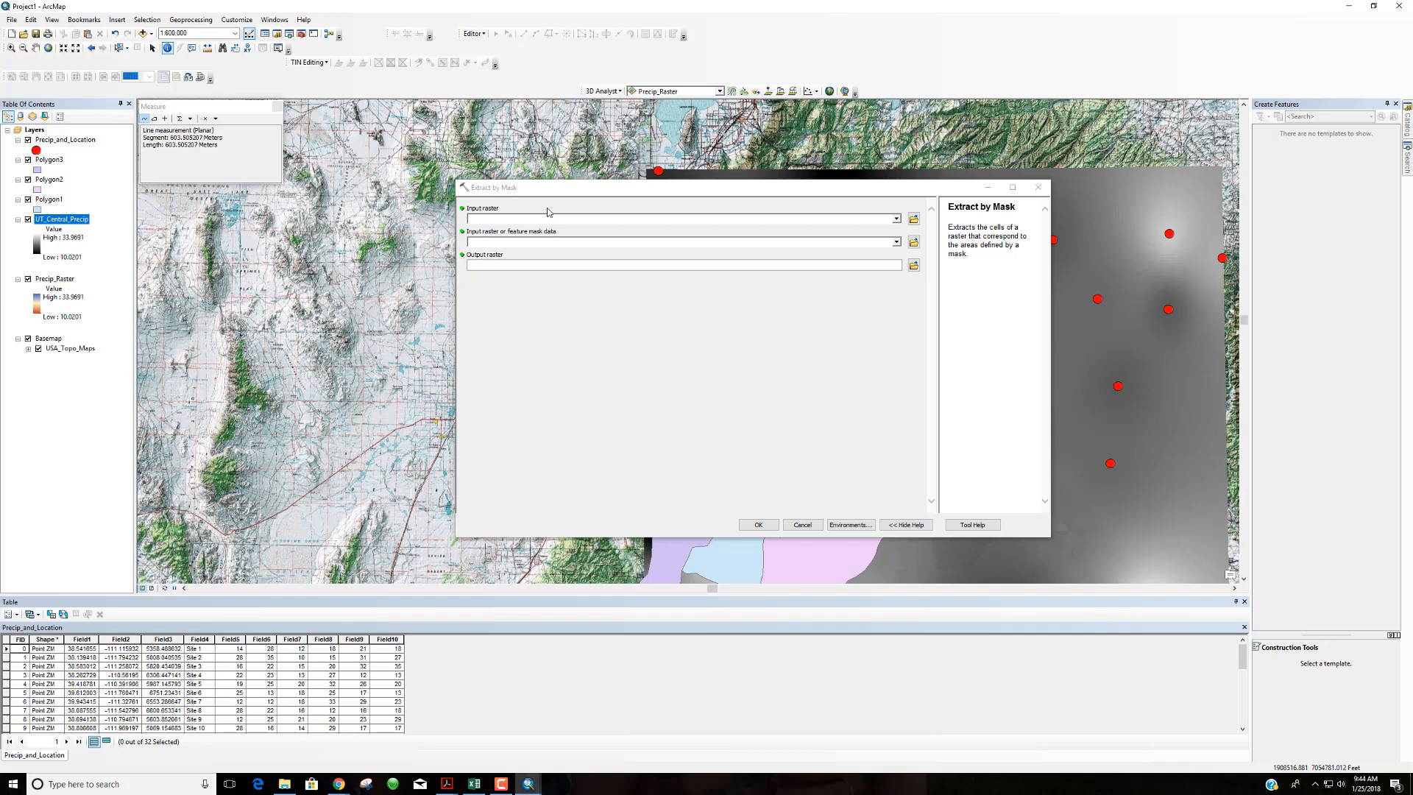
Set UT_Central_Precip as the input raster and Polygon2 as the feature mask for the extraction.
left_click(896, 218)
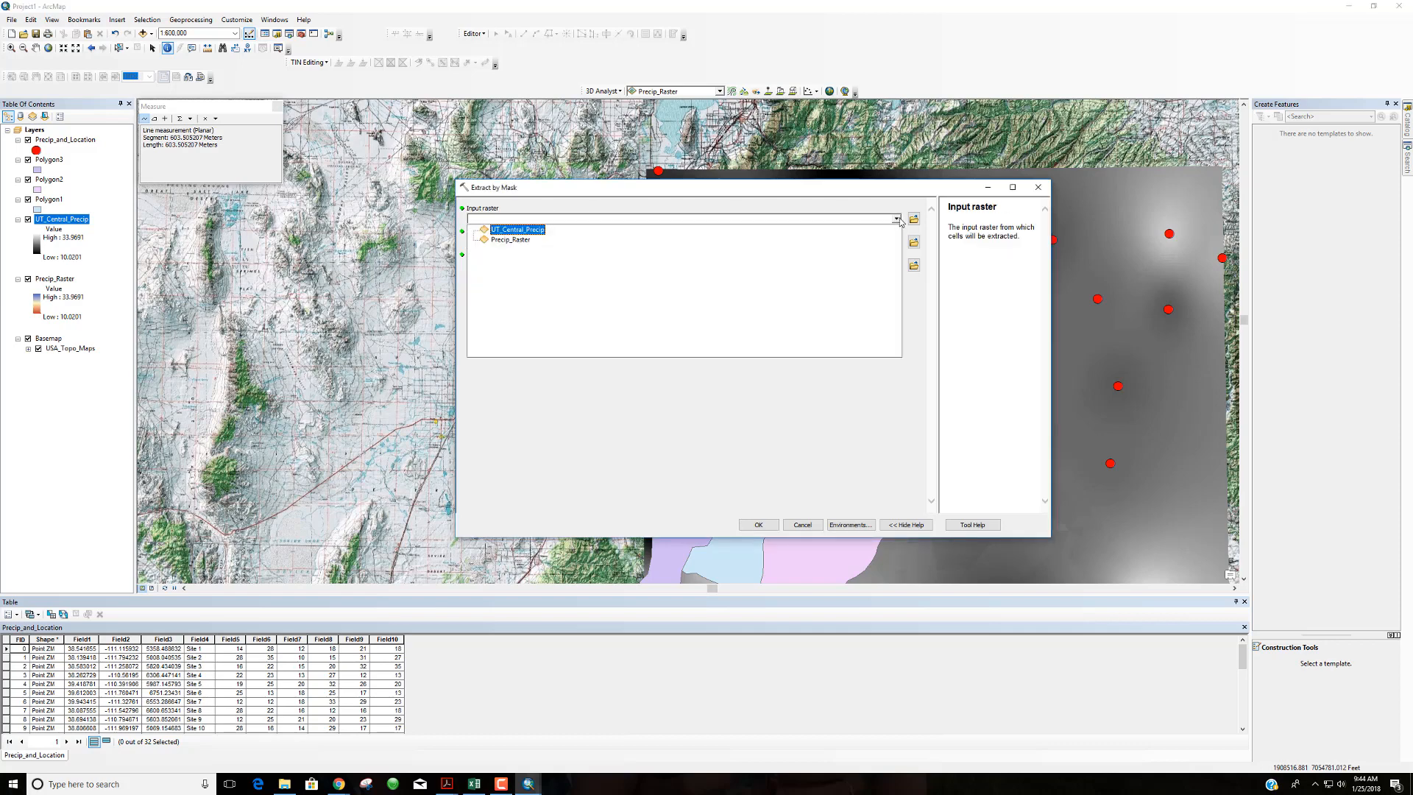
left_click(515, 230)
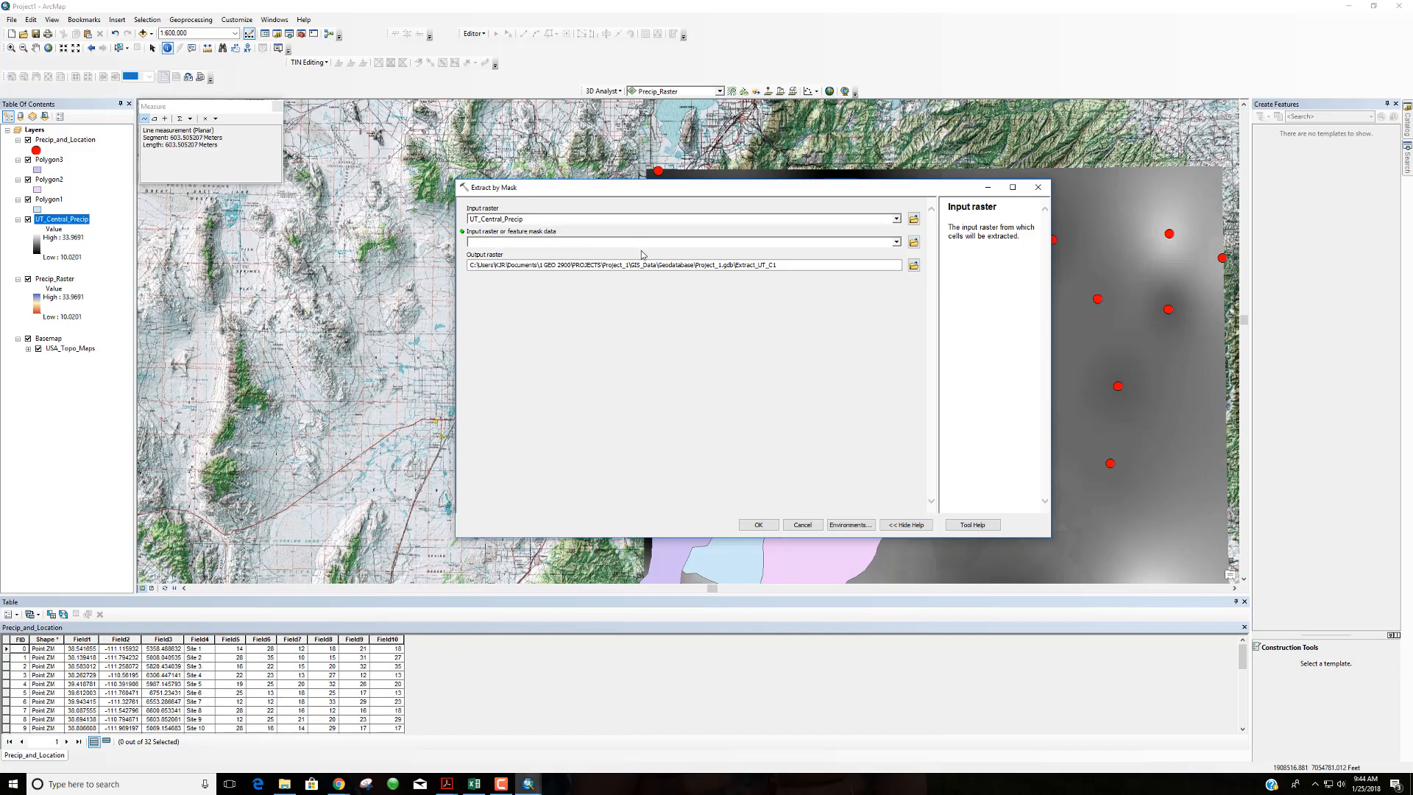
left_click(896, 241)
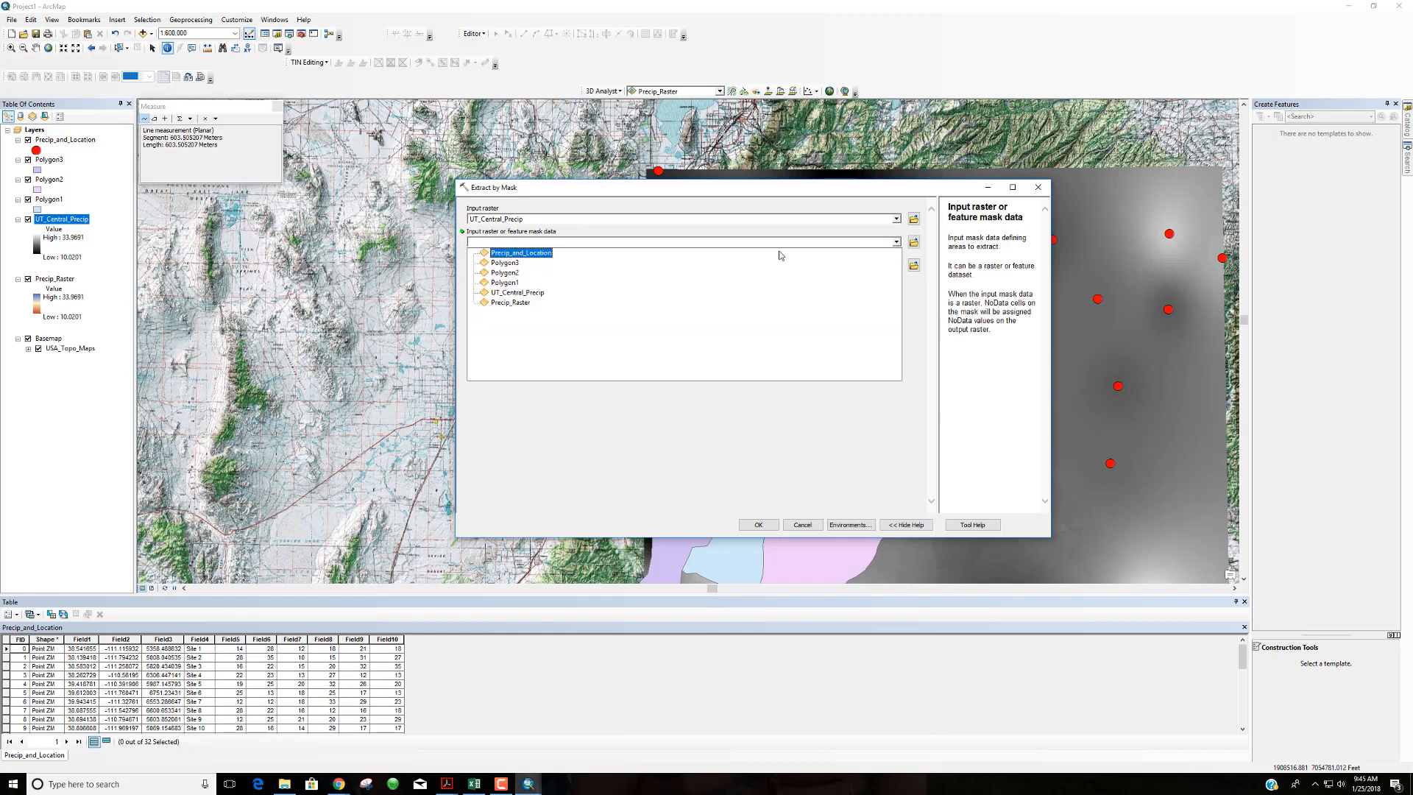
left_click(529, 273)
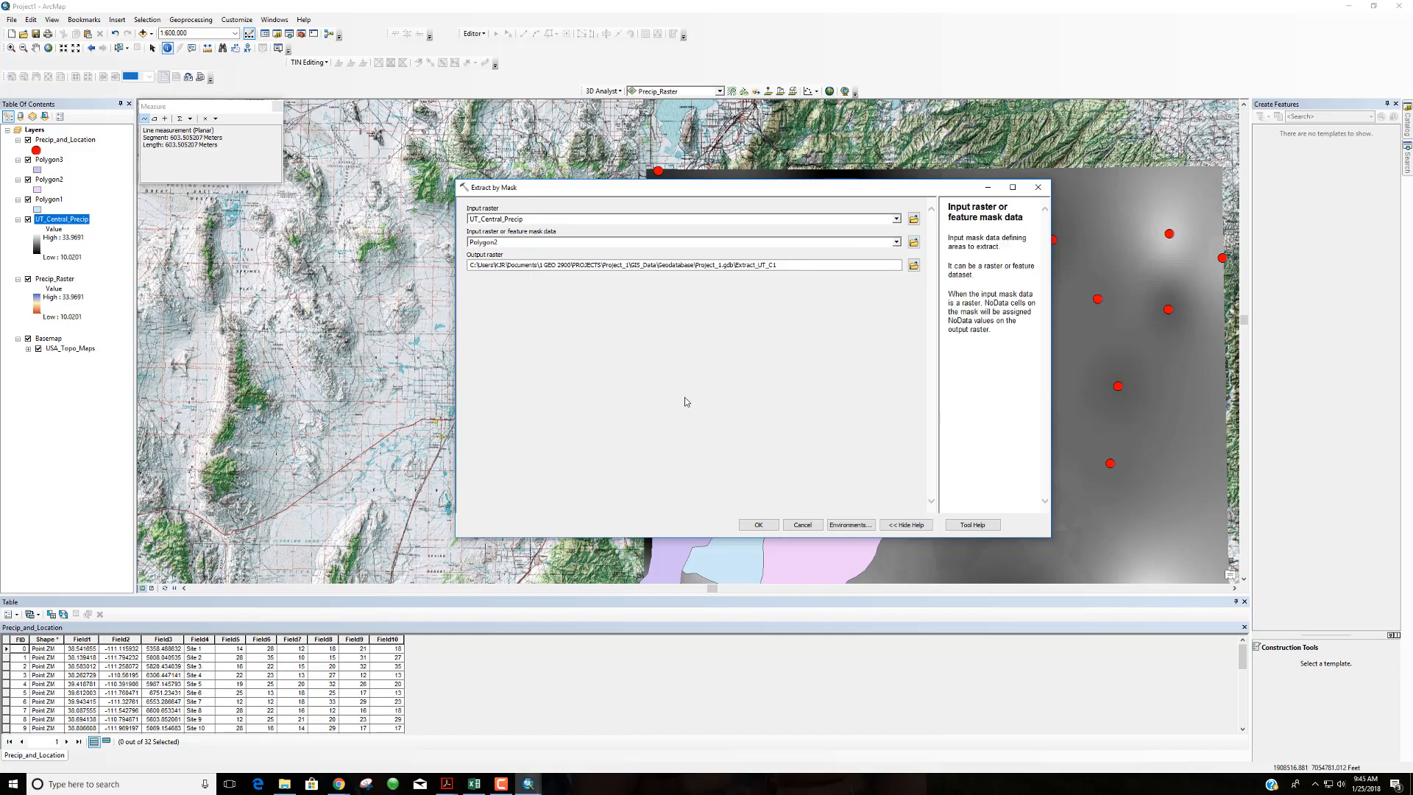
Name the output raster P2_Precip in the Project_1 geodatabase and run the mask extraction.
left_click(784, 265)
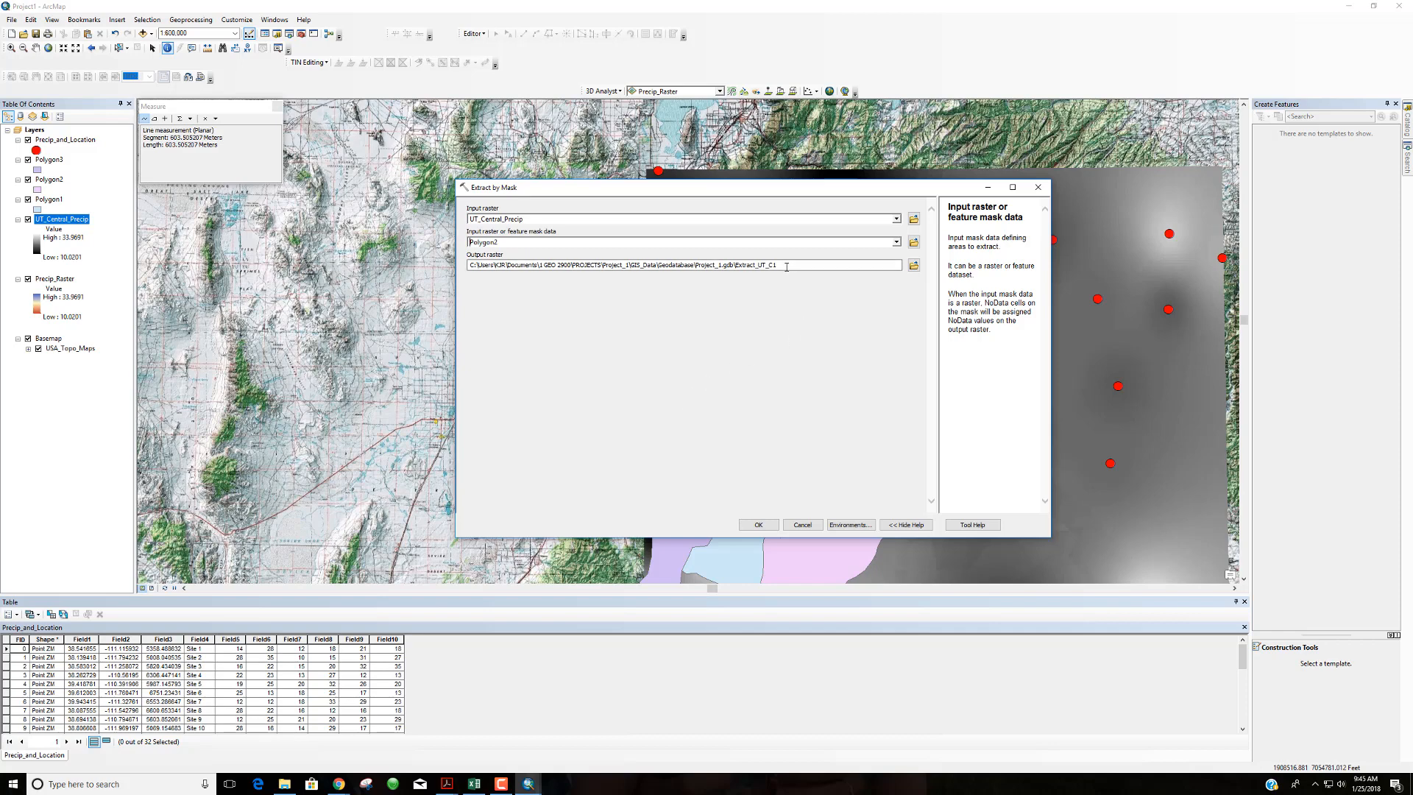
left_click_drag(785, 265, 743, 266)
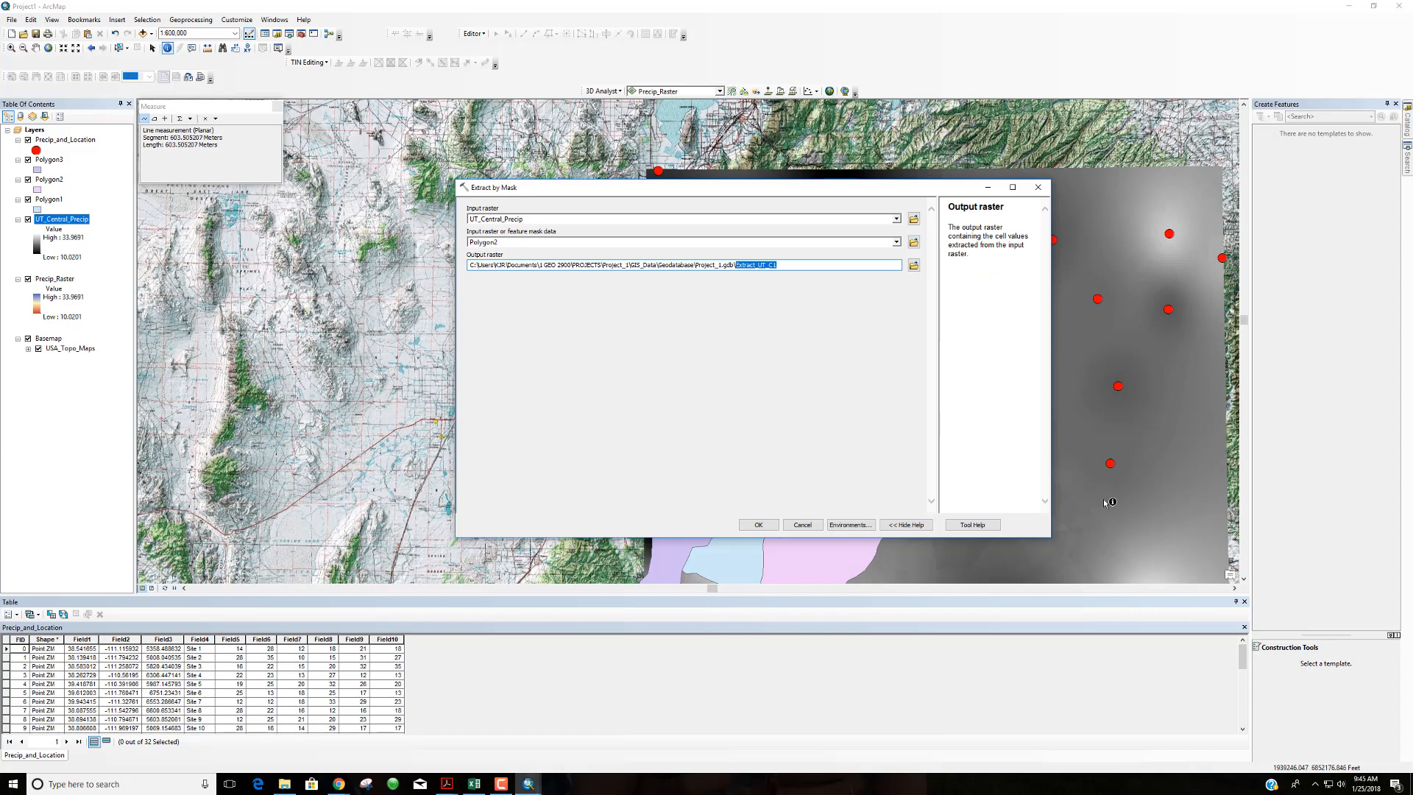
type("P2_Precip")
left_click(766, 525)
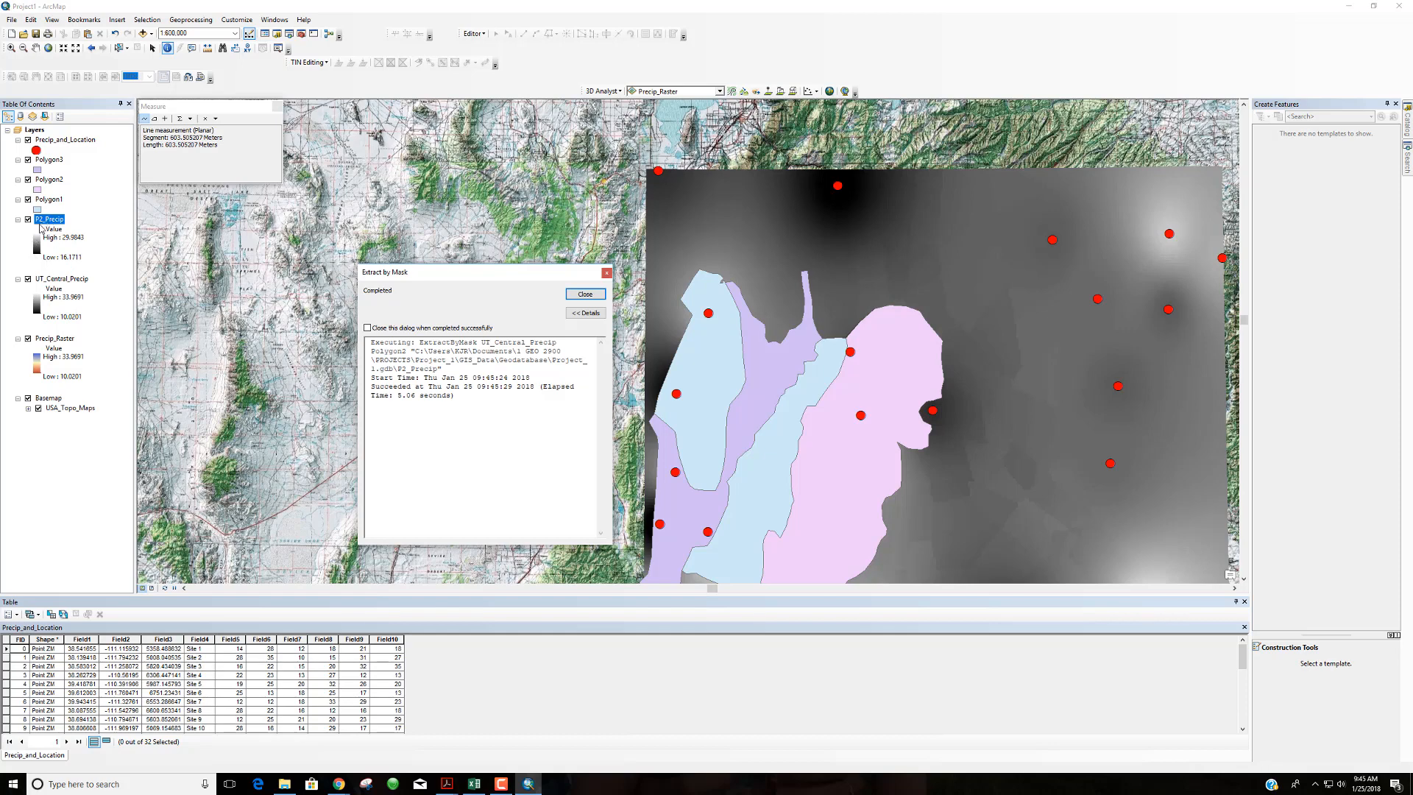
Close the measurement window and the completed tool report, and hide the Polygon3, Polygon2 and Polygon1 layers.
left_click(28, 160)
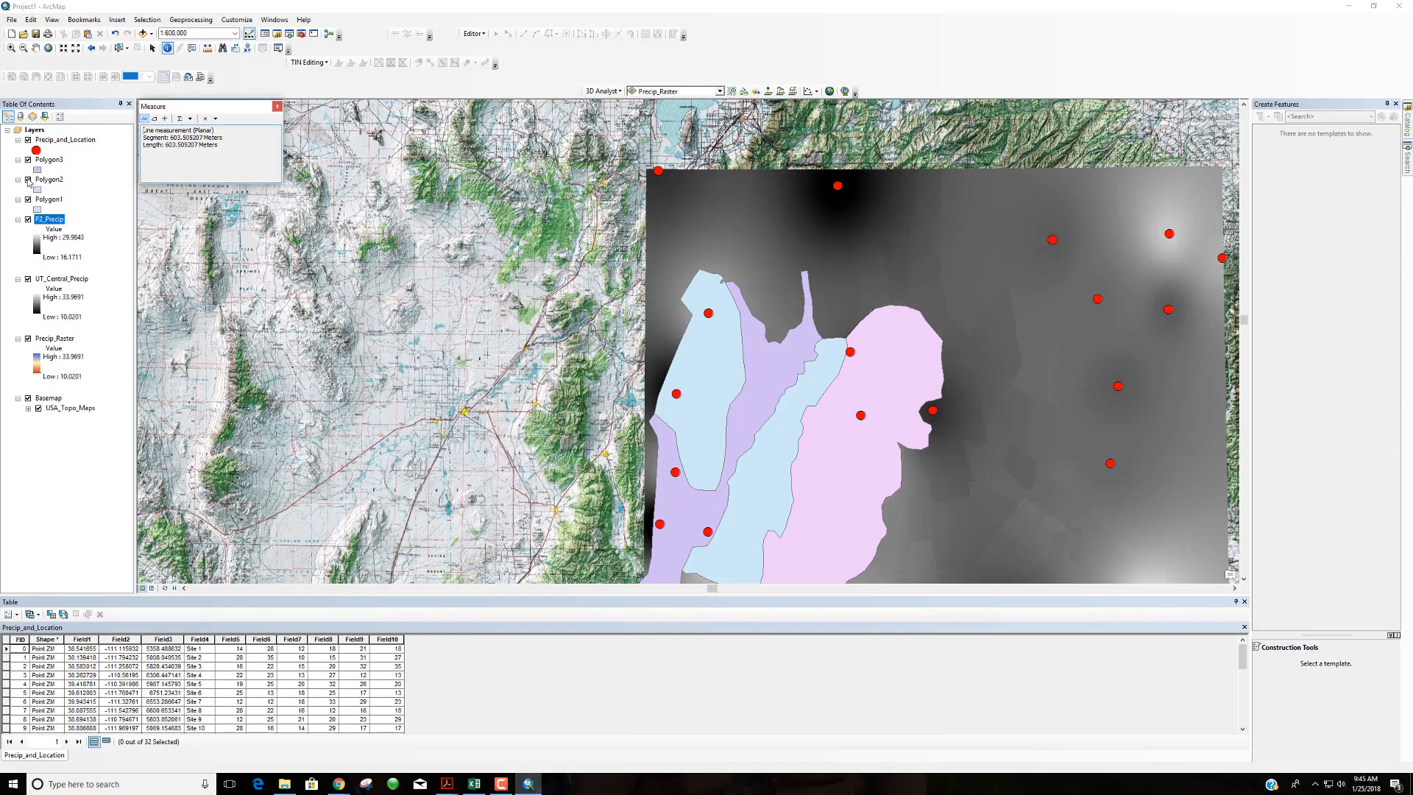
left_click(277, 106)
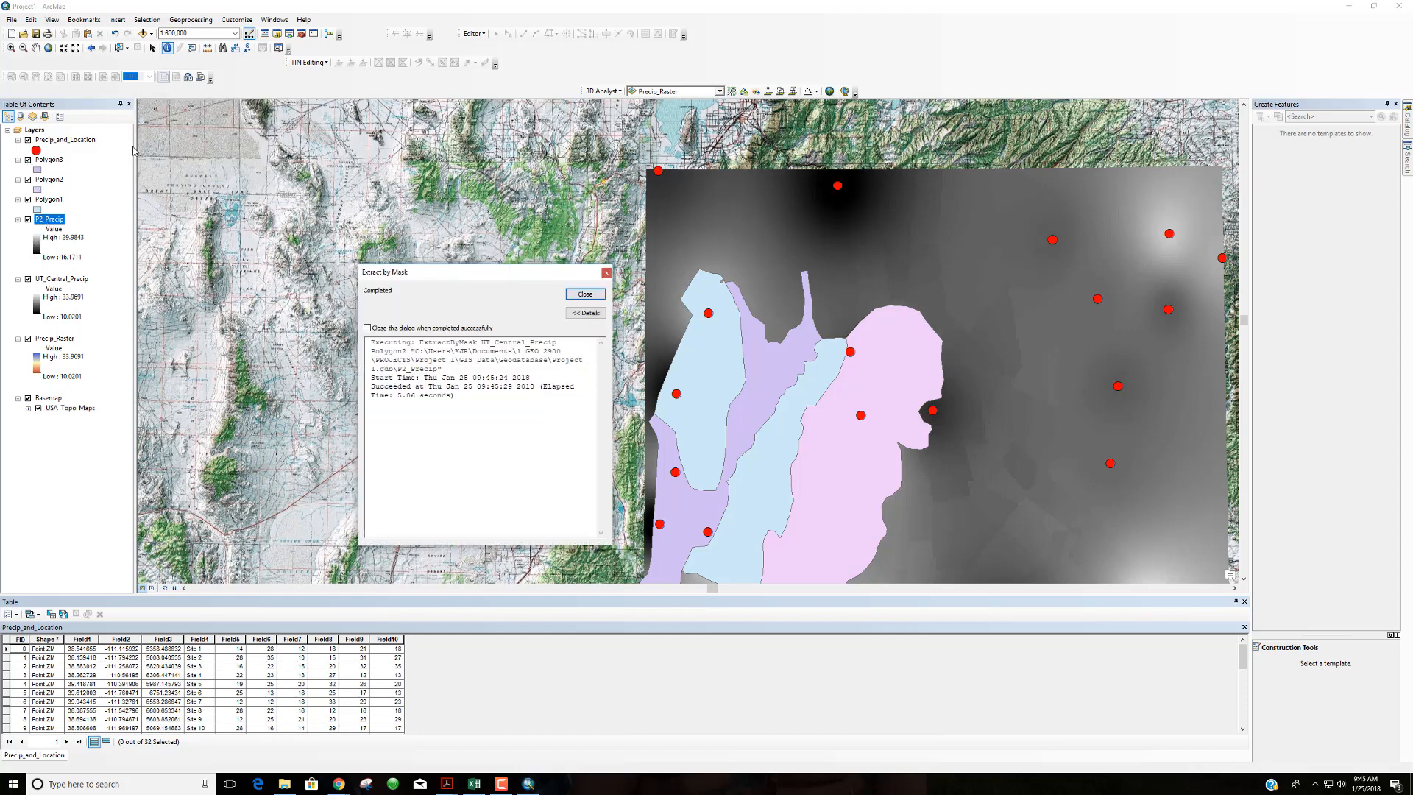
left_click(585, 294)
left_click(28, 160)
left_click(28, 180)
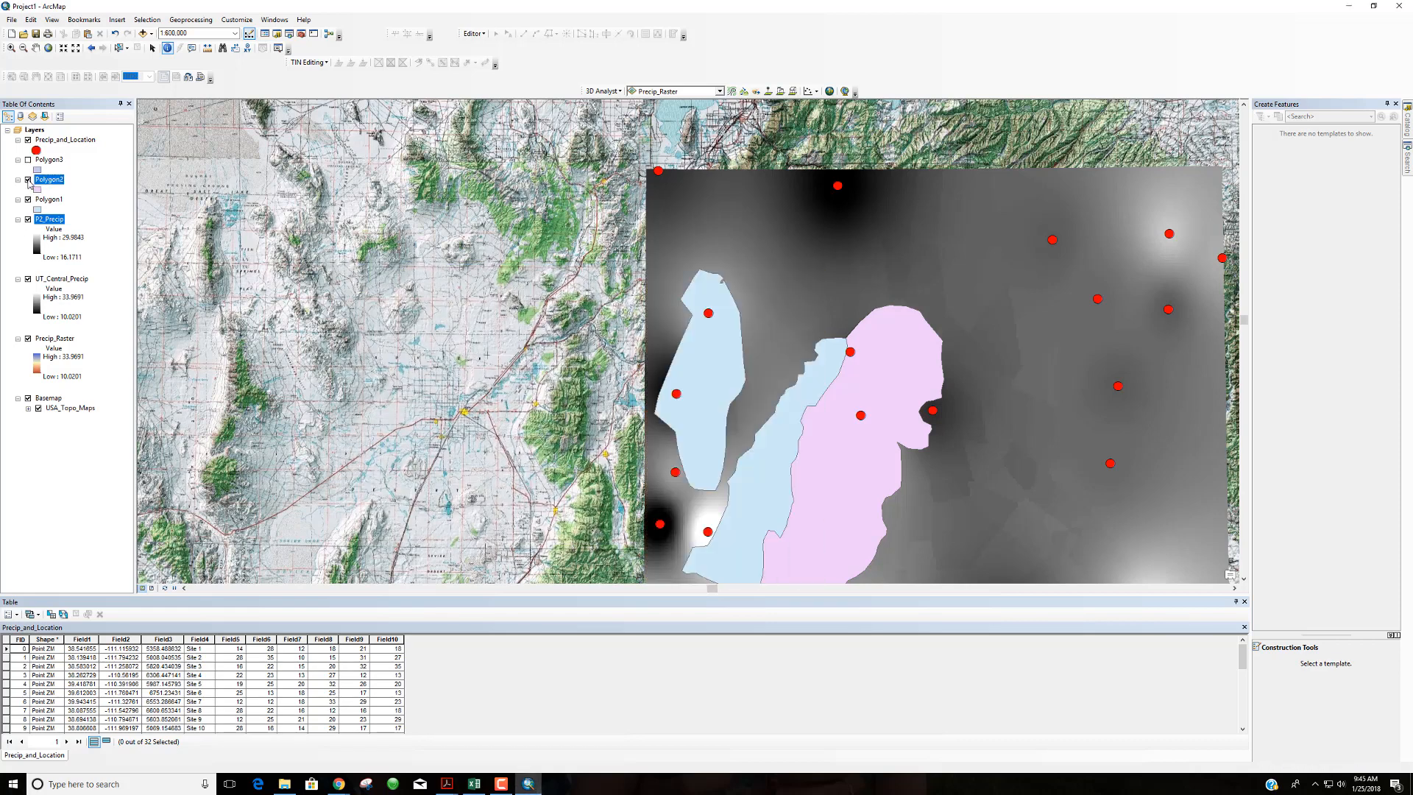
left_click(28, 199)
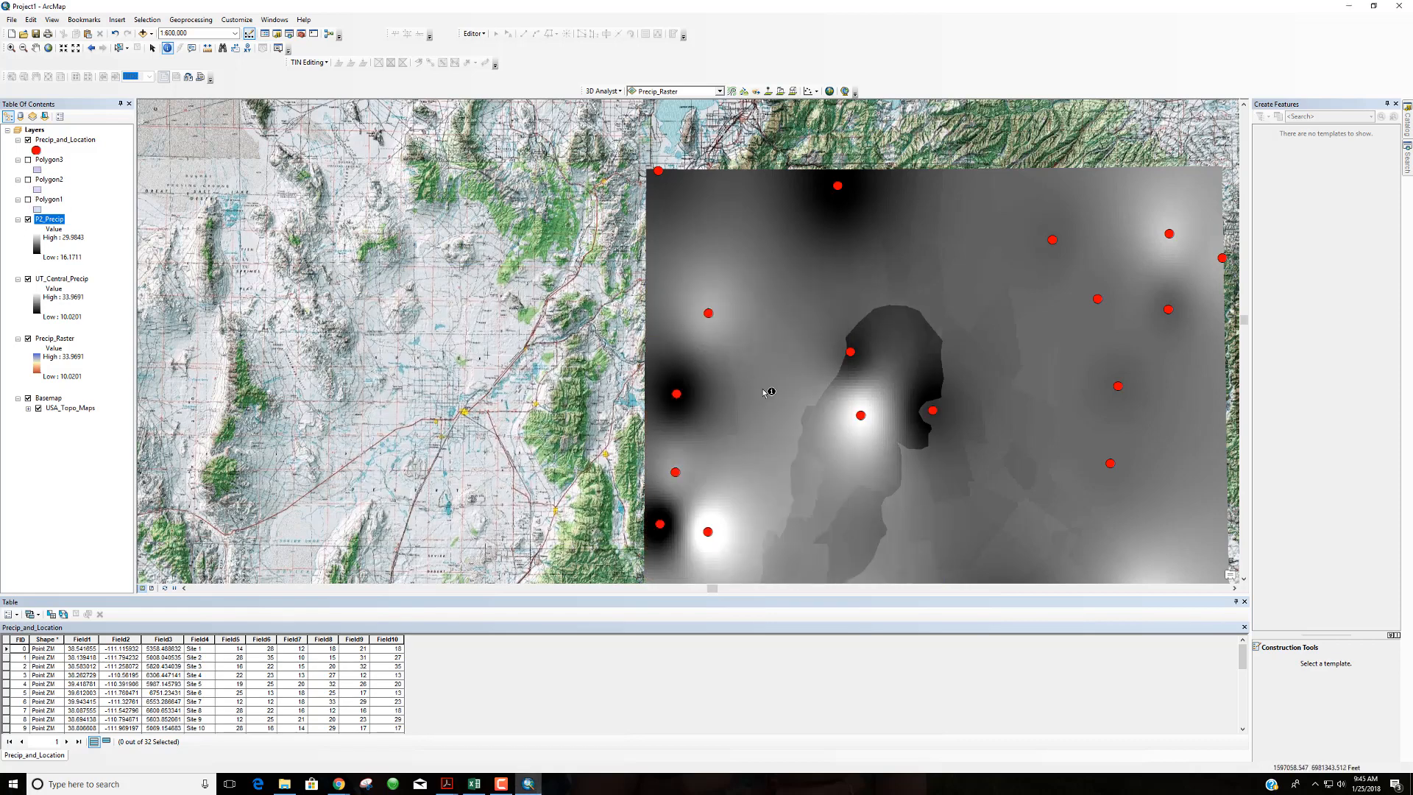
Hide the UT_Central_Precip and Precip_Raster layers so only the extracted P2_Precip raster shows over the basemap.
left_click_drag(633, 421, 509, 323)
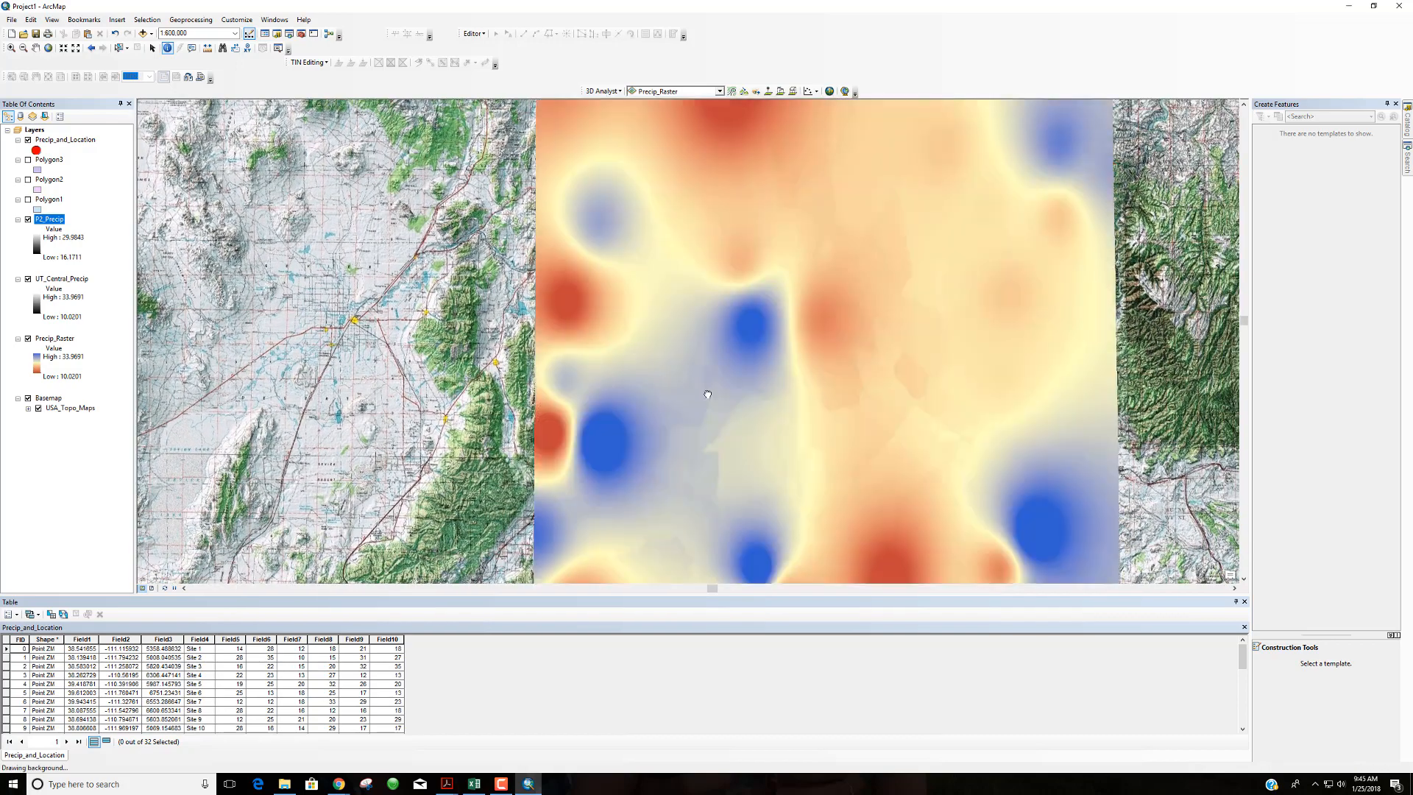
left_click_drag(777, 409, 753, 393)
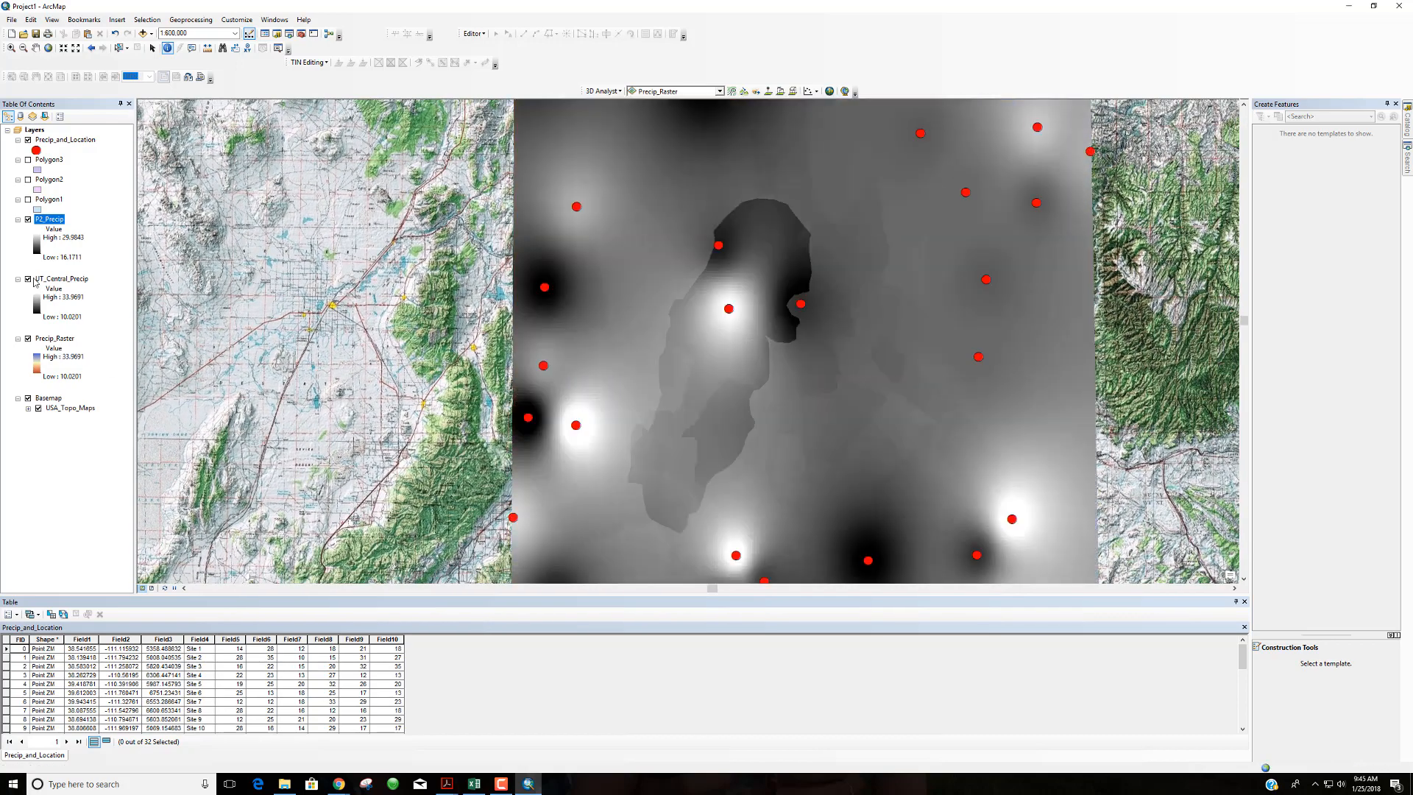
left_click(27, 279)
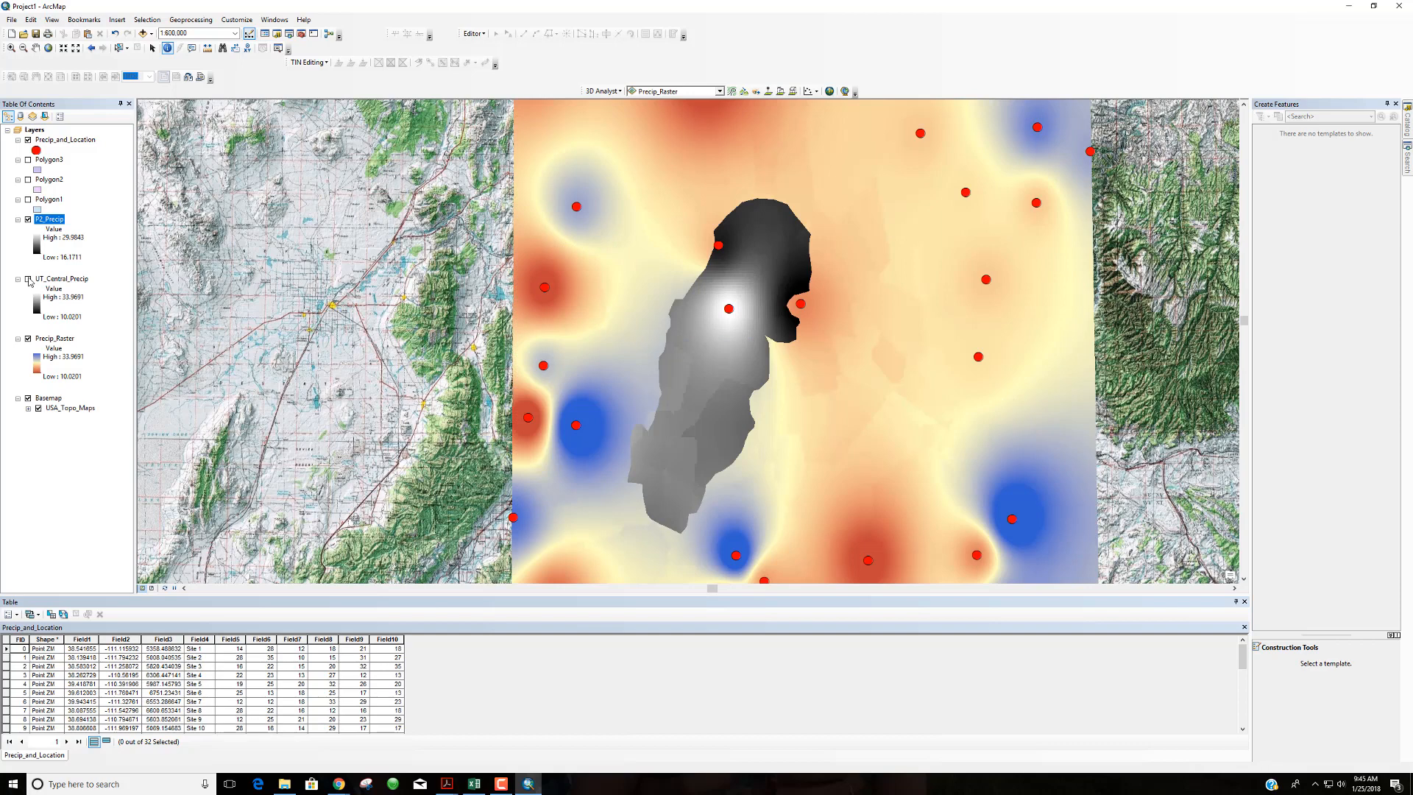
left_click(28, 339)
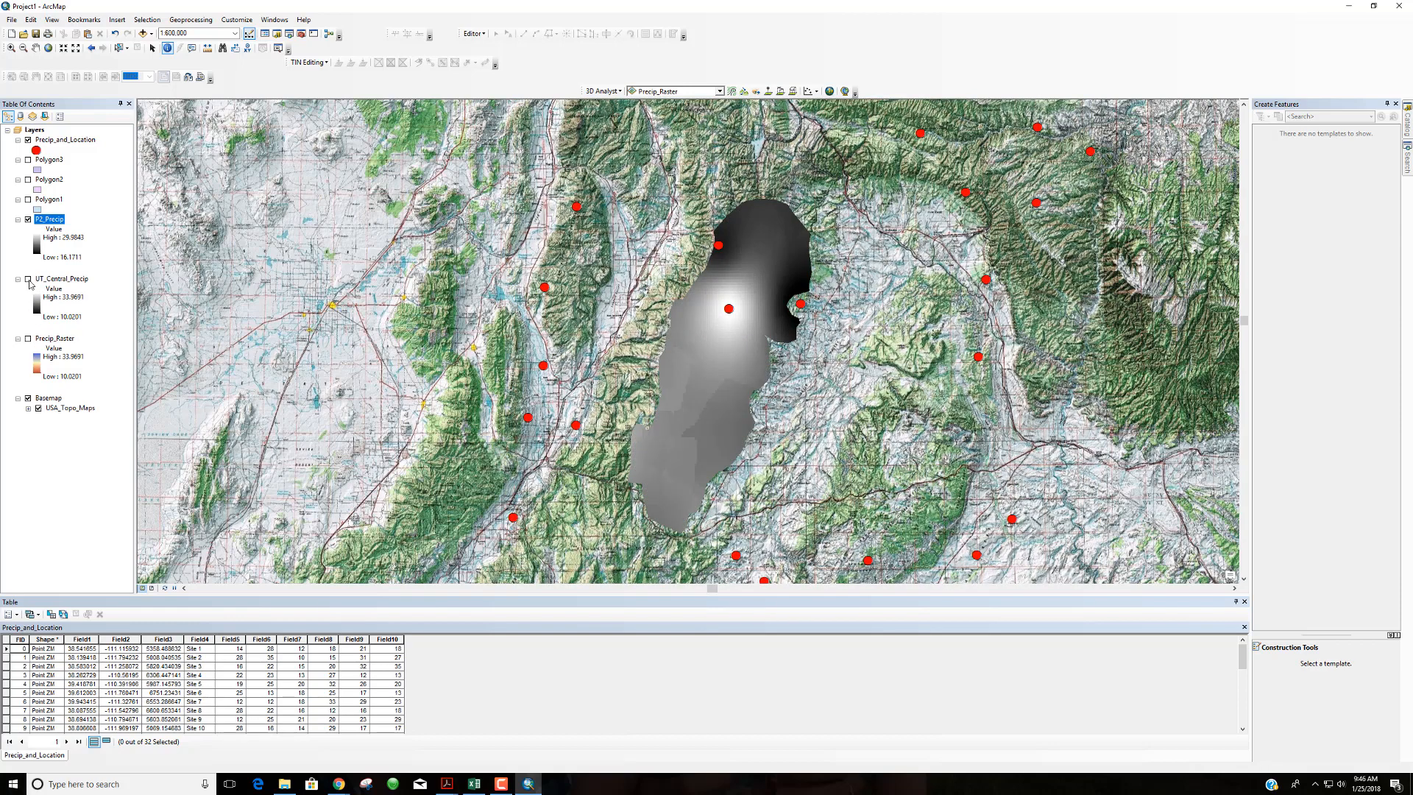
Compare the P2_Precip raster with UT_Central_Precip by toggling their visibility, leaving only P2_Precip shown.
left_click(28, 279)
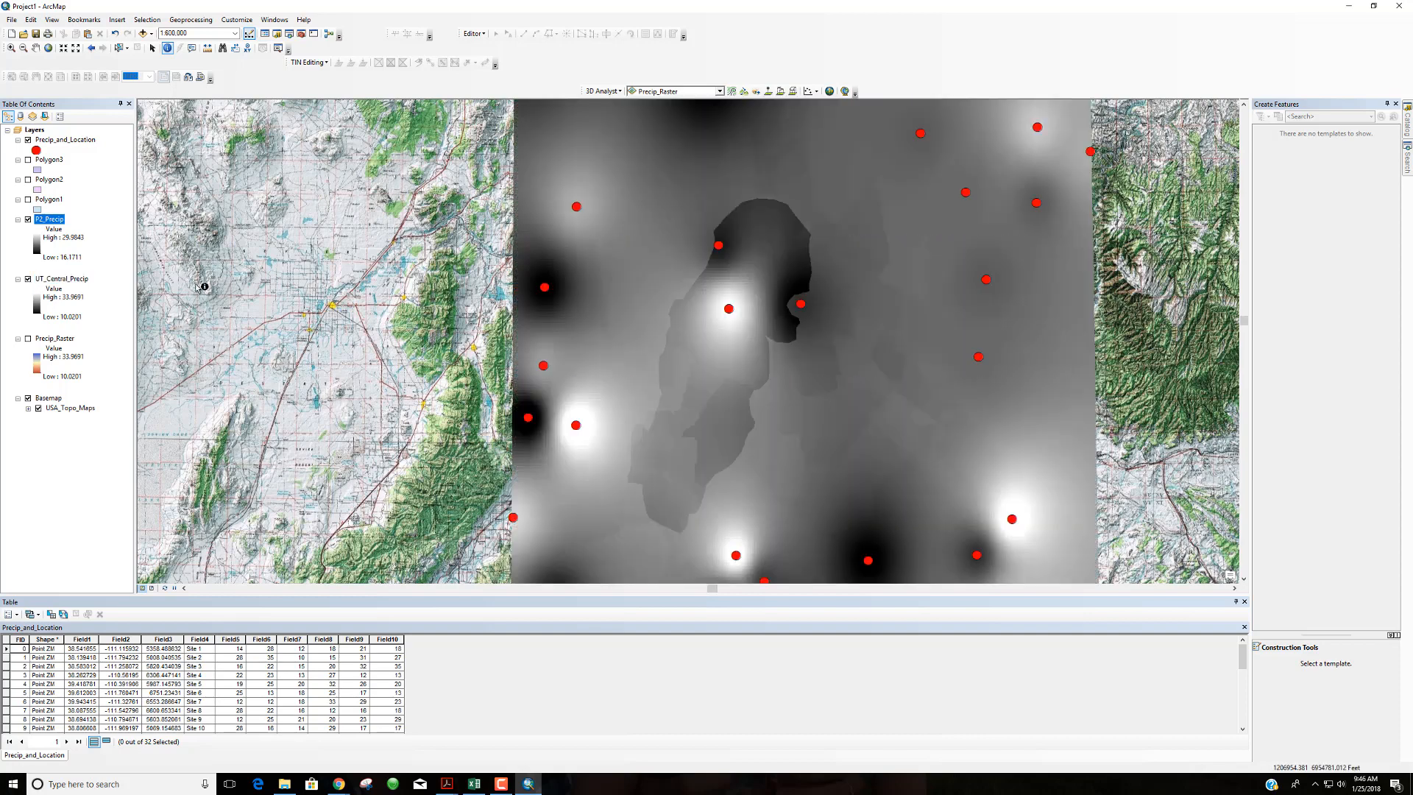
left_click(28, 219)
left_click(28, 220)
left_click(28, 220)
left_click(28, 279)
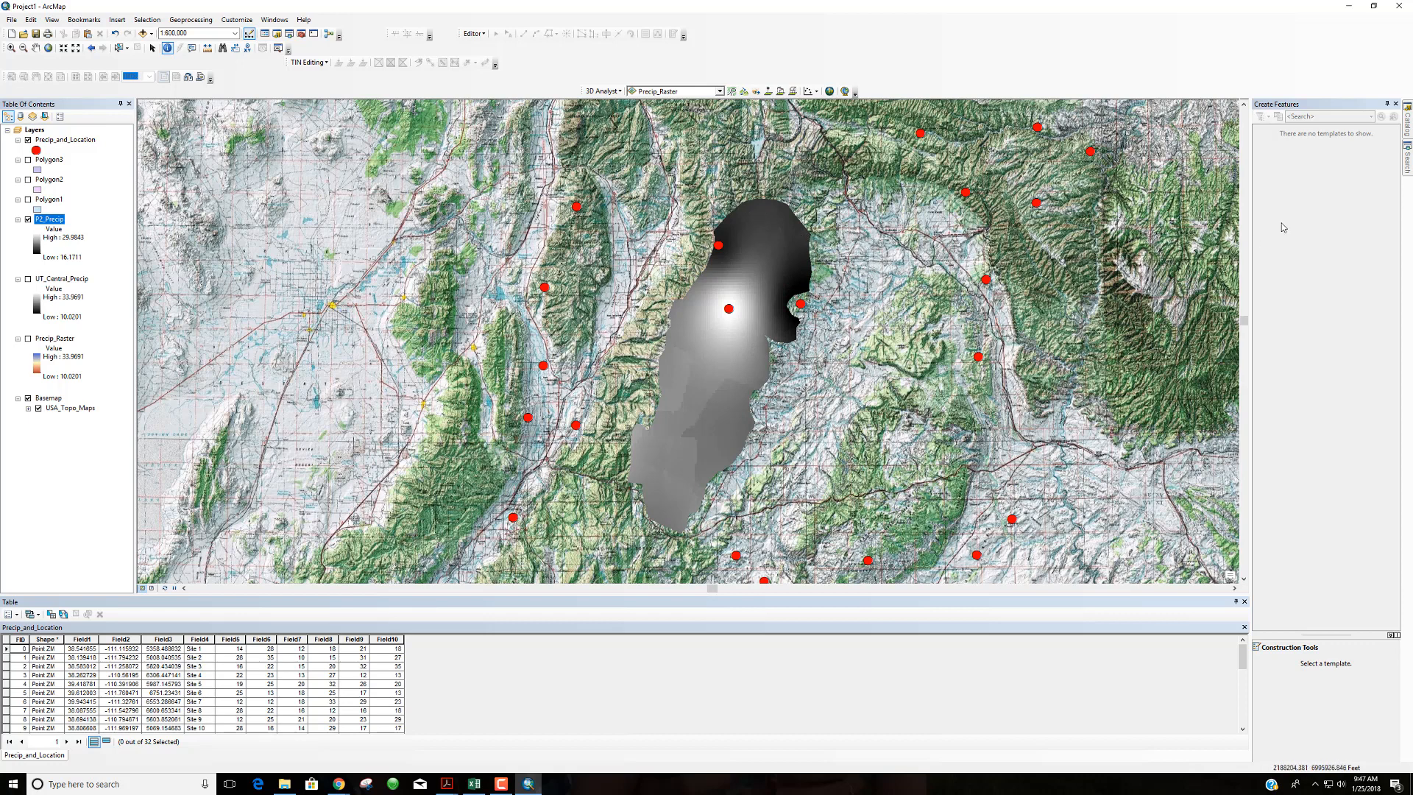
Search for "raster calculator" and open the Spatial Analyst Raster Calculator tool.
left_click(1406, 158)
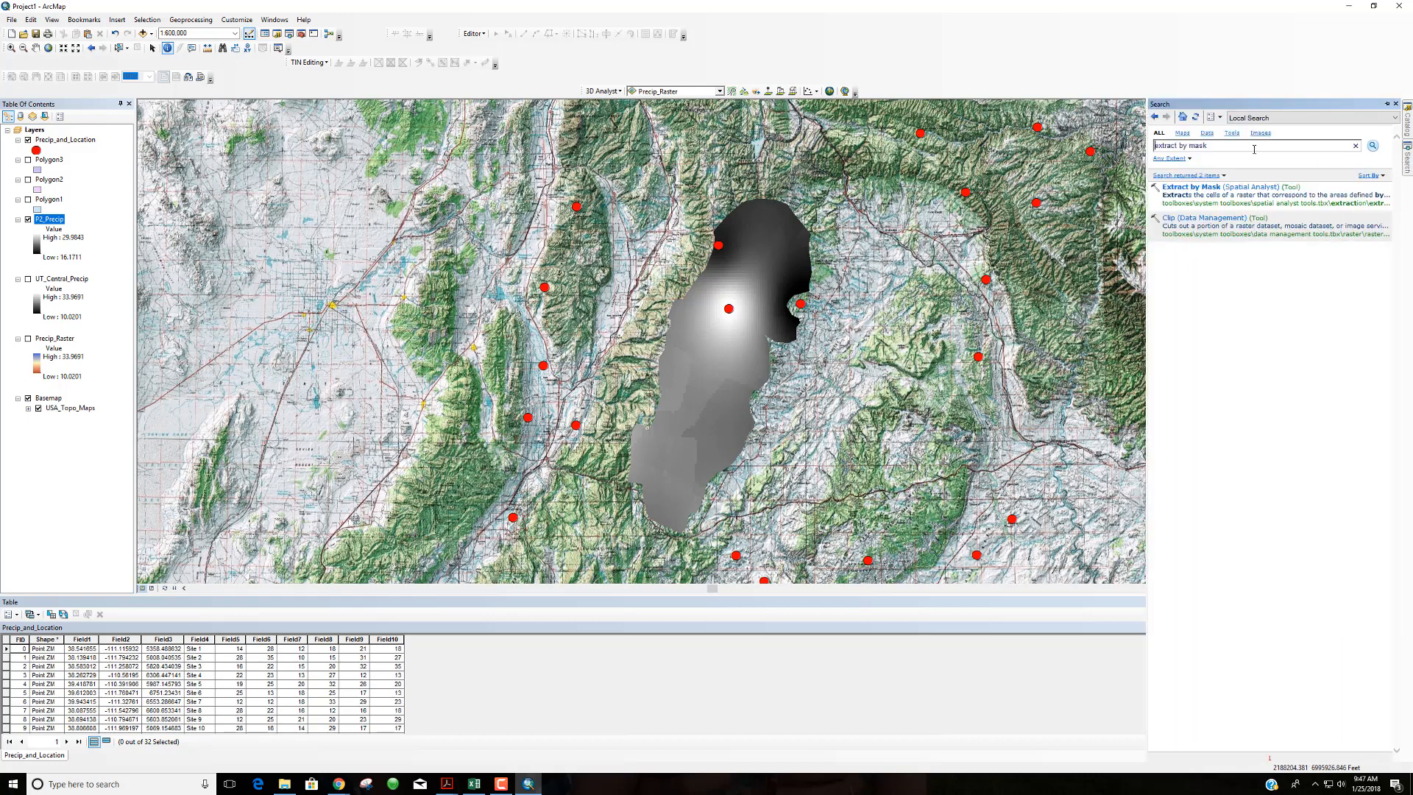
key("ctrl+a")
key("BackSpace")
type("raster calculator")
key("Return")
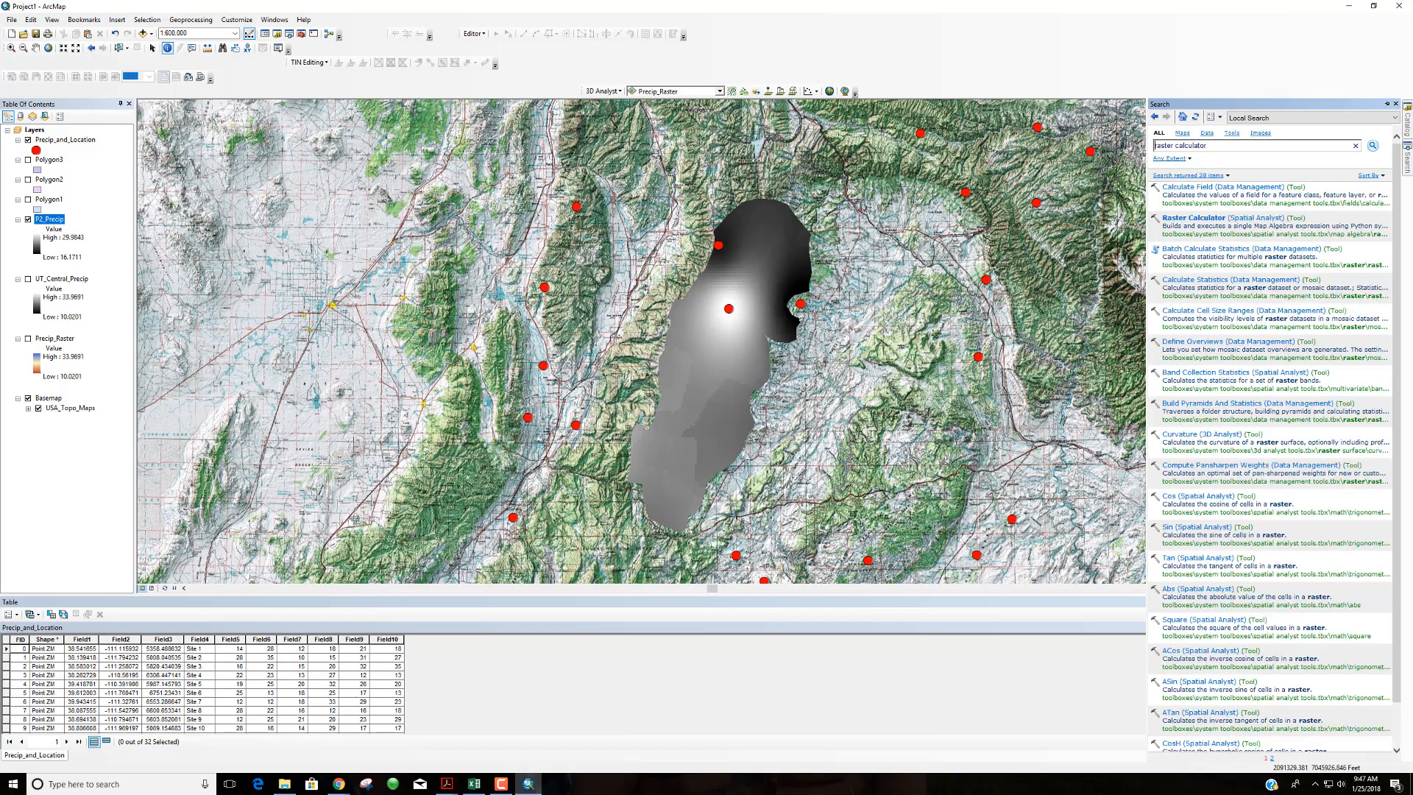
left_click(1182, 219)
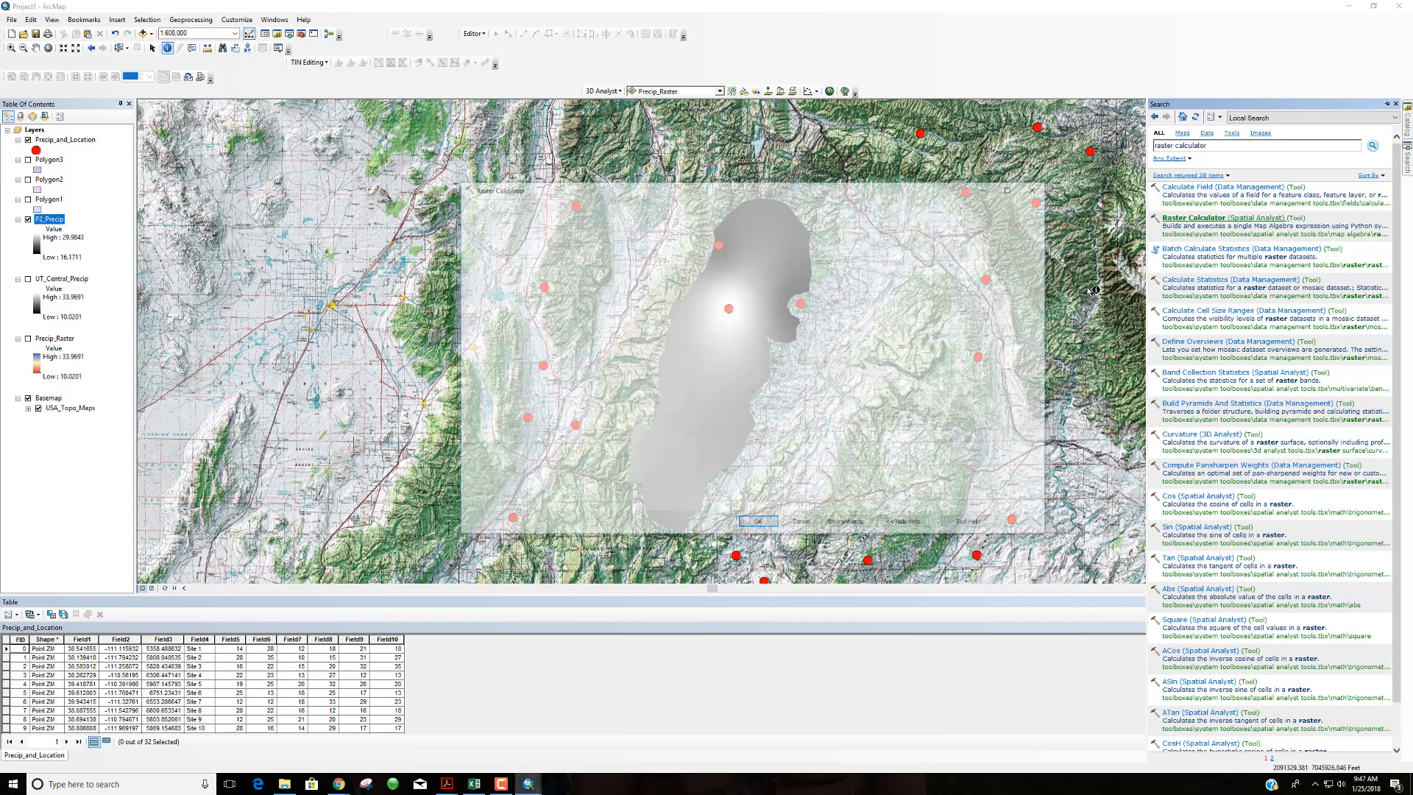
Add the P2_Precip raster to the map algebra expression, moving the dialog clear of the extracted raster.
left_click_drag(788, 228, 379, 190)
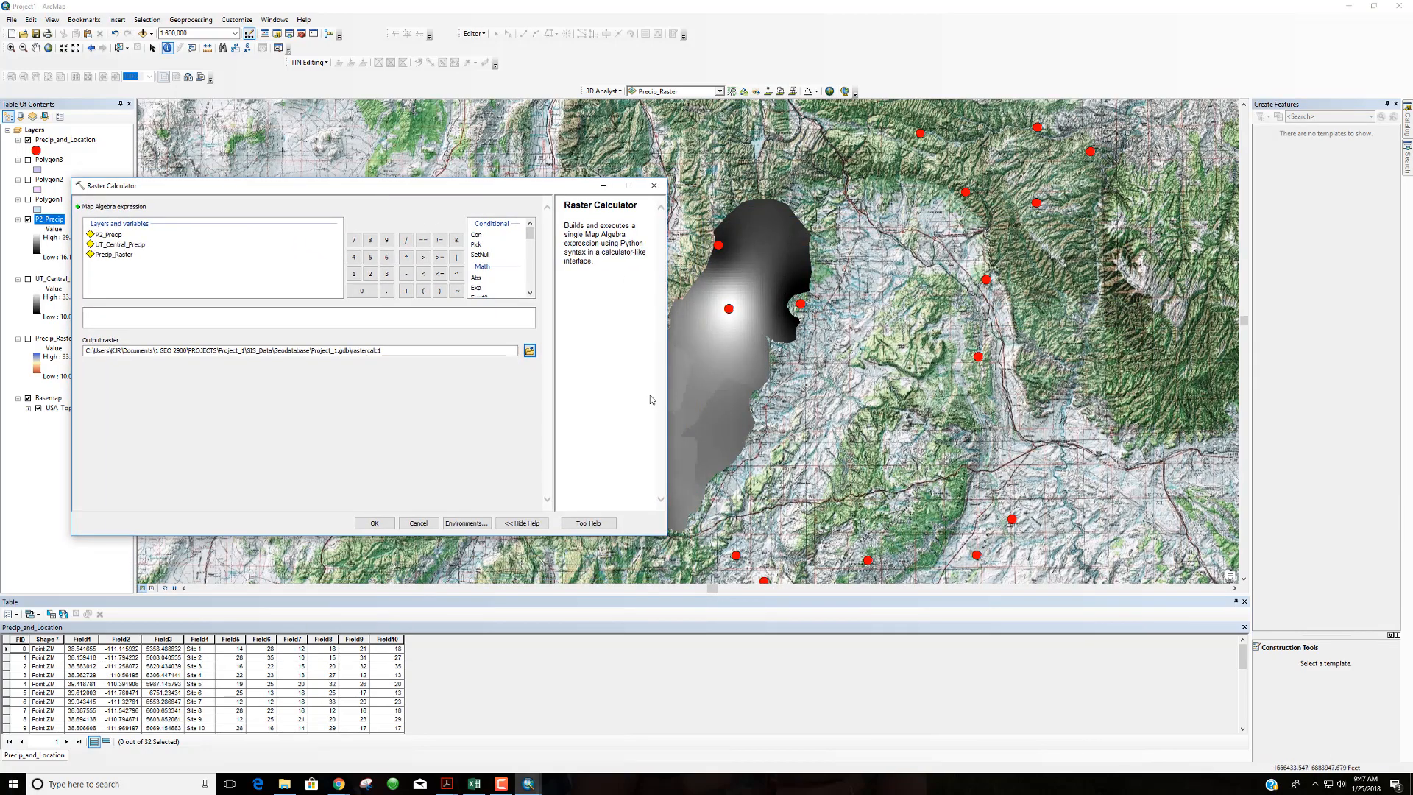
left_click_drag(437, 192, 1207, 233)
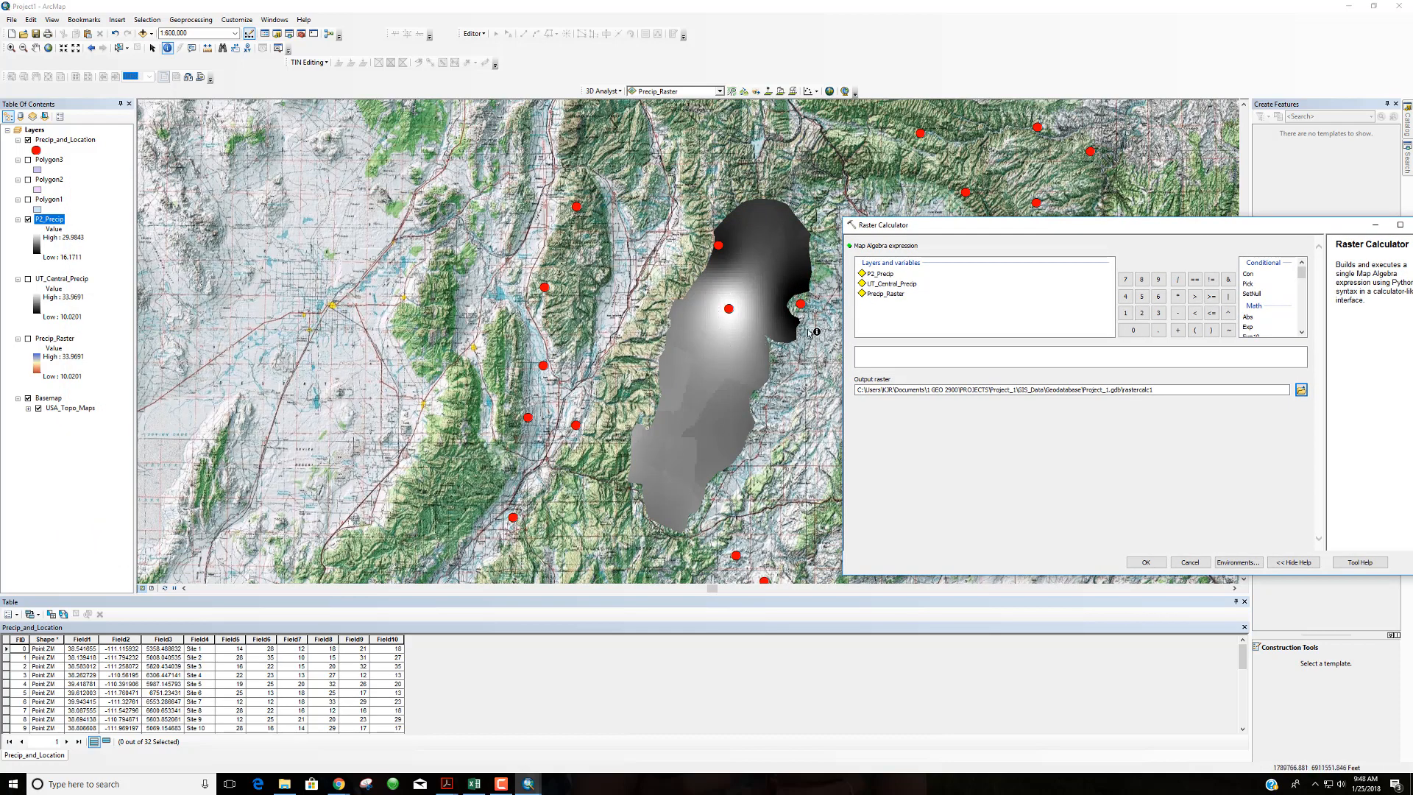
left_click_drag(932, 232, 897, 214)
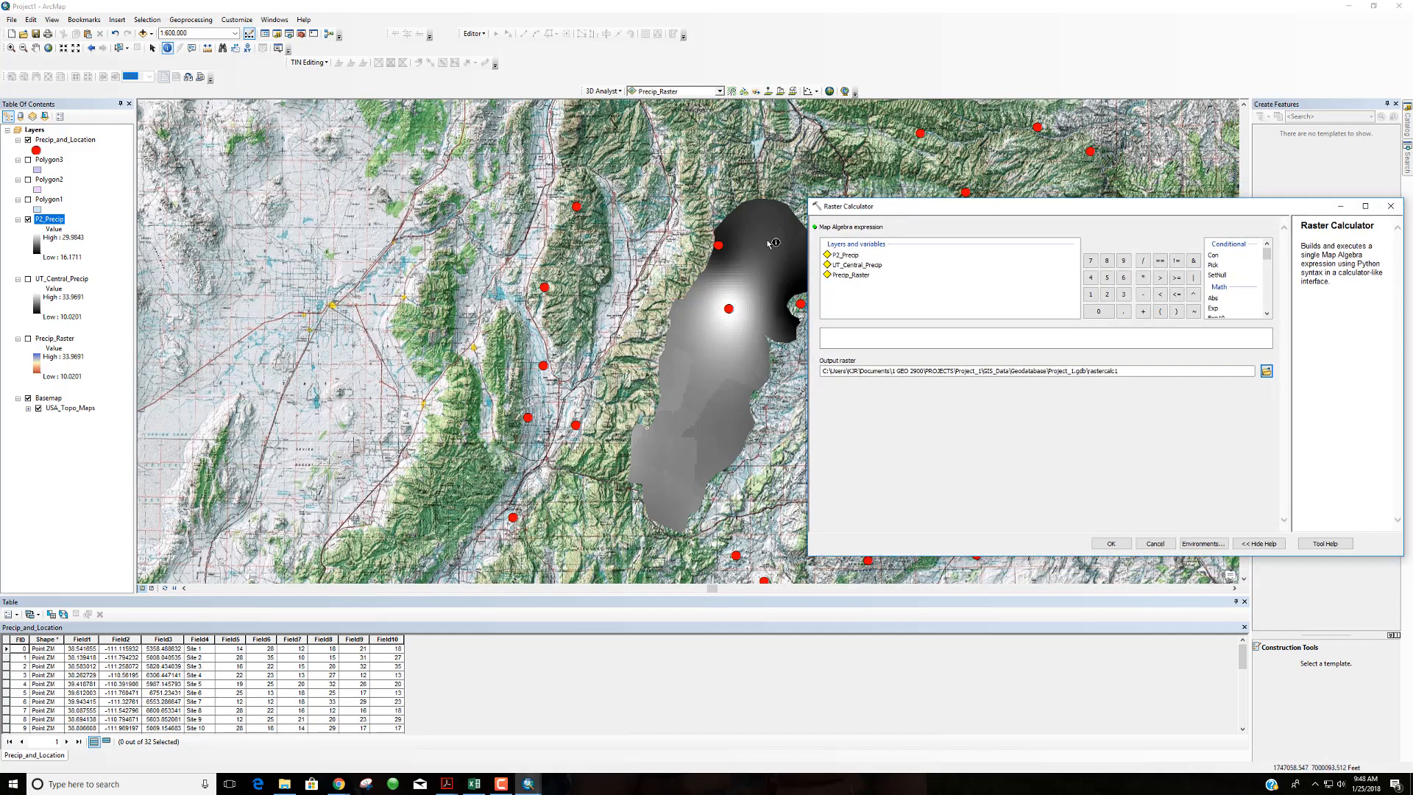
double_click(852, 256)
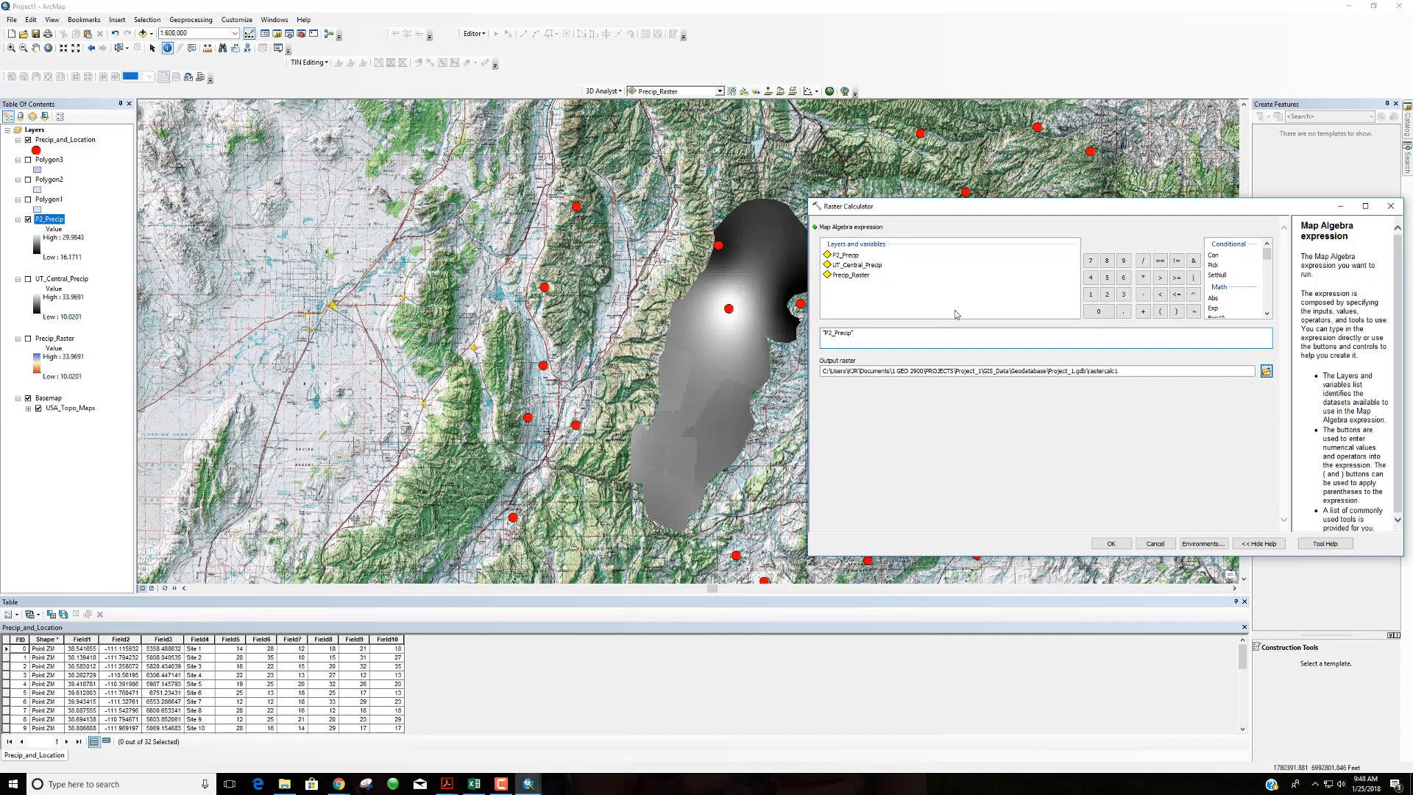
left_click_drag(1006, 214, 778, 202)
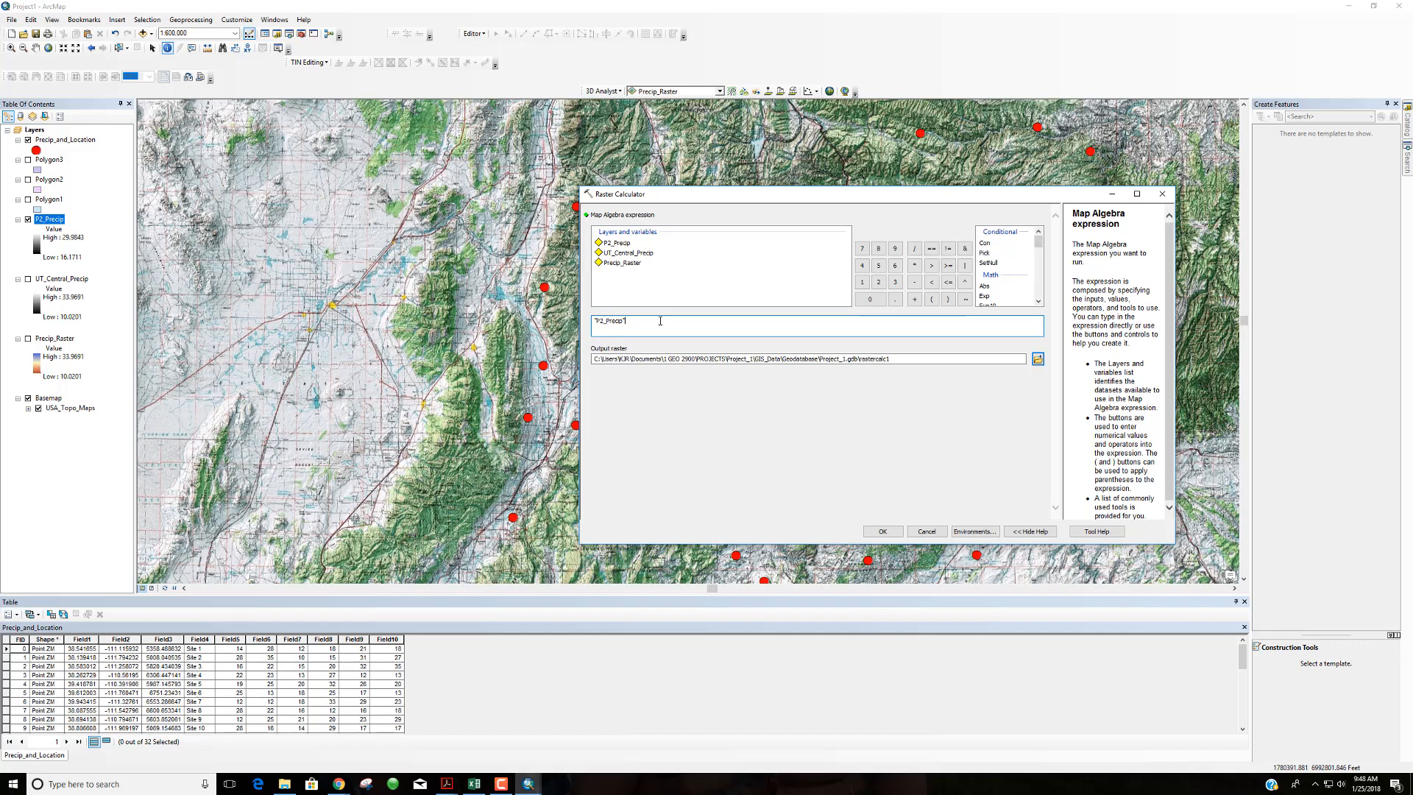
Extend the map algebra expression so P2_Precip is multiplied by 100*100 and divided by 12.
left_click(915, 265)
left_click(862, 282)
left_click(869, 299)
left_click(870, 299)
type("\"")
type("12")
Complete the expression as "P2_Precip" * 100*100/12/43560 and run the calculation with the default output raster.
left_click_drag(822, 197, 1080, 241)
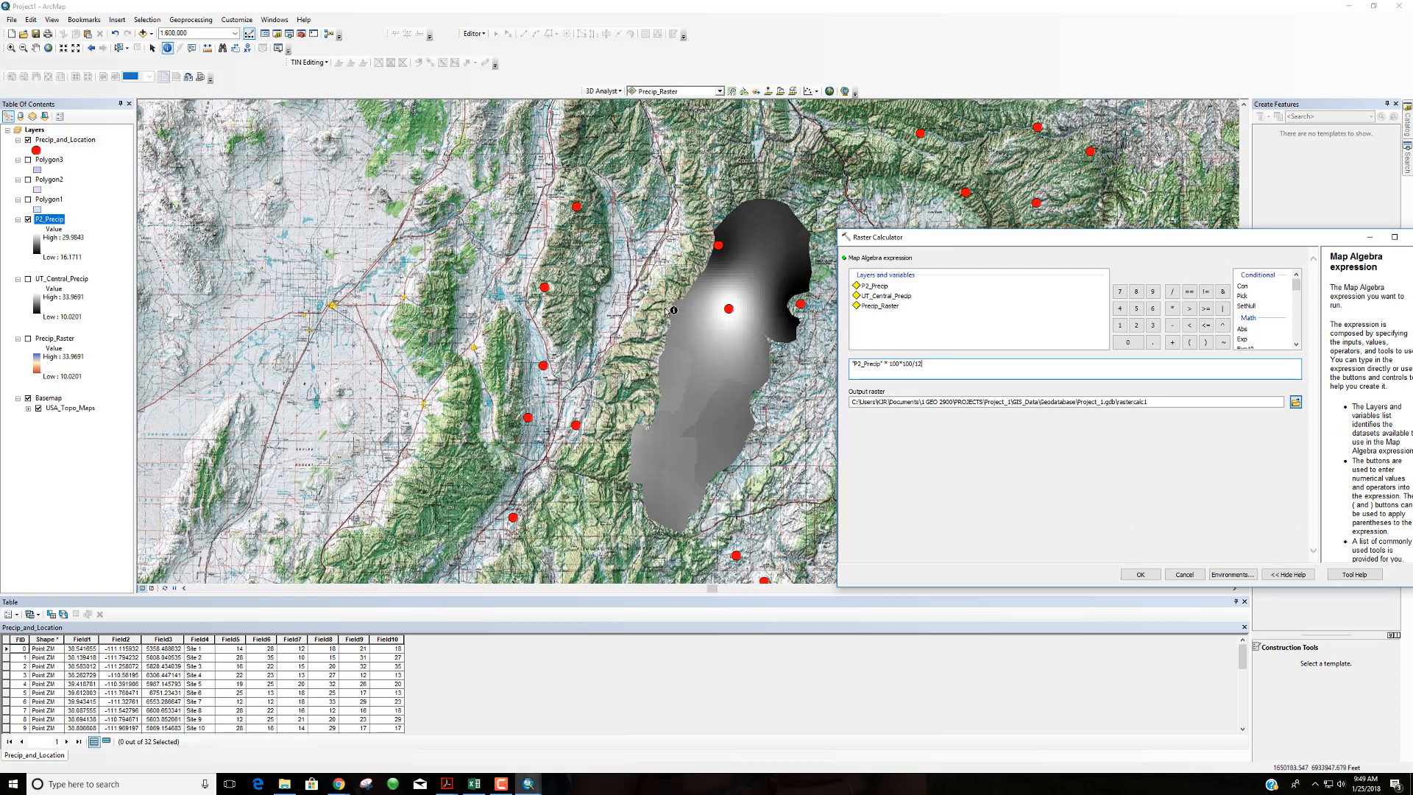
left_click_drag(1016, 239, 690, 170)
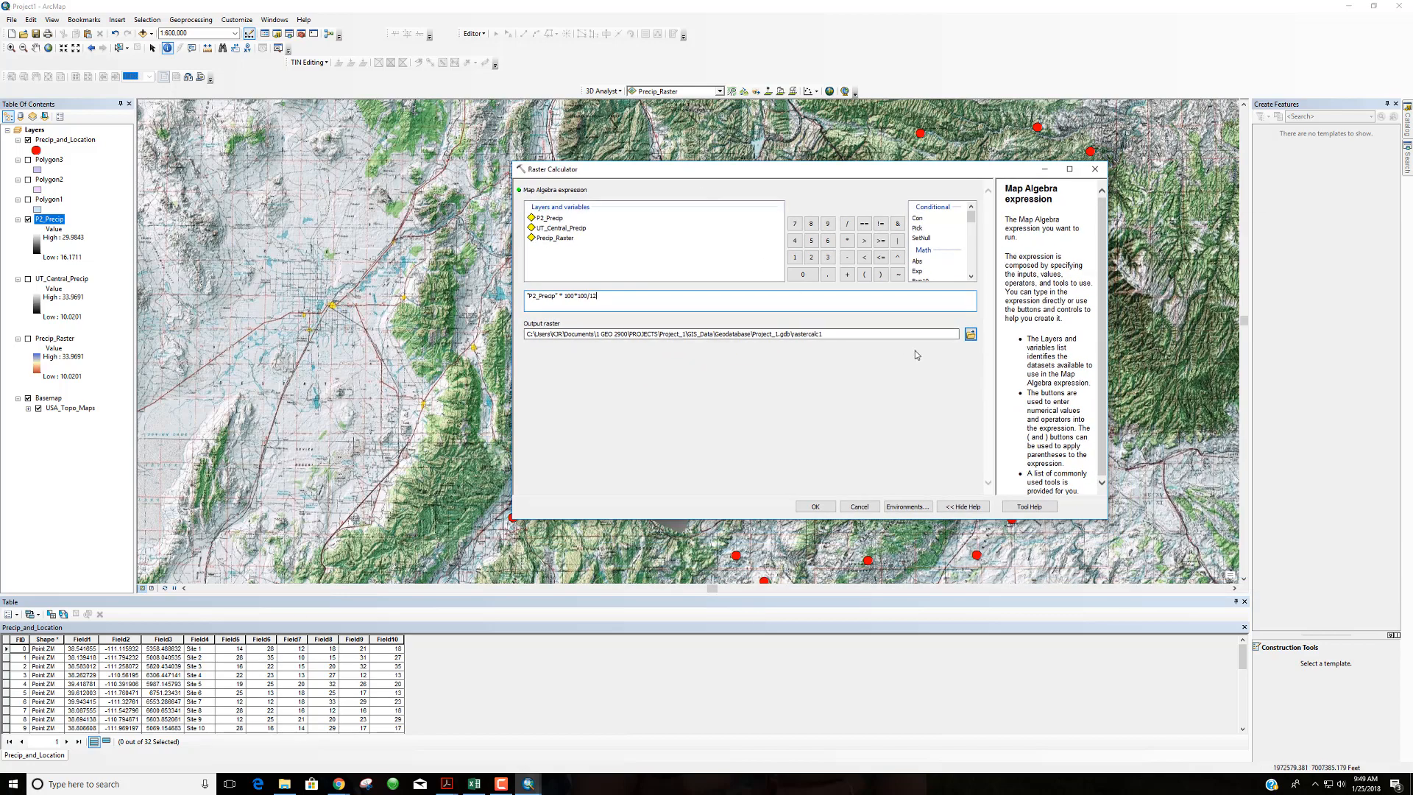
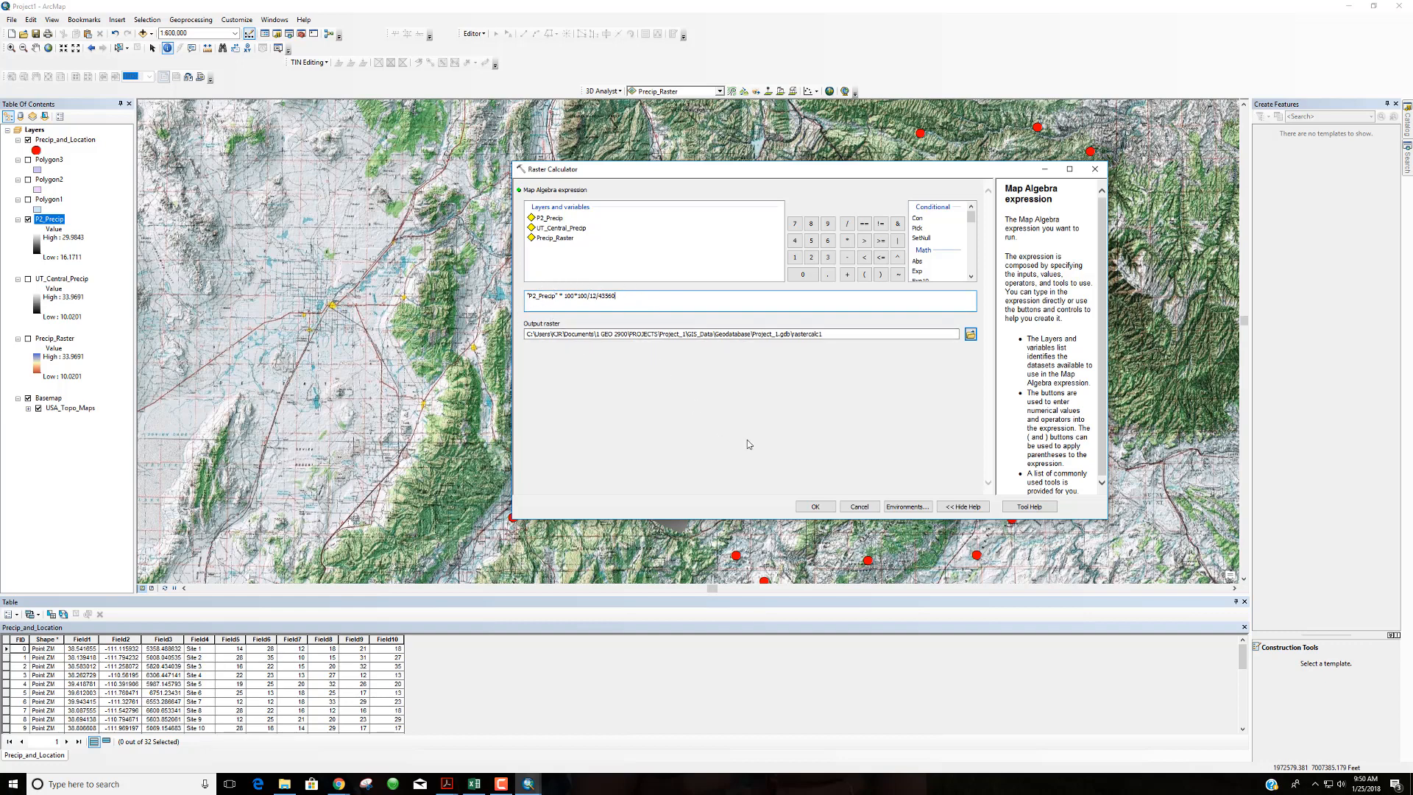
left_click(815, 506)
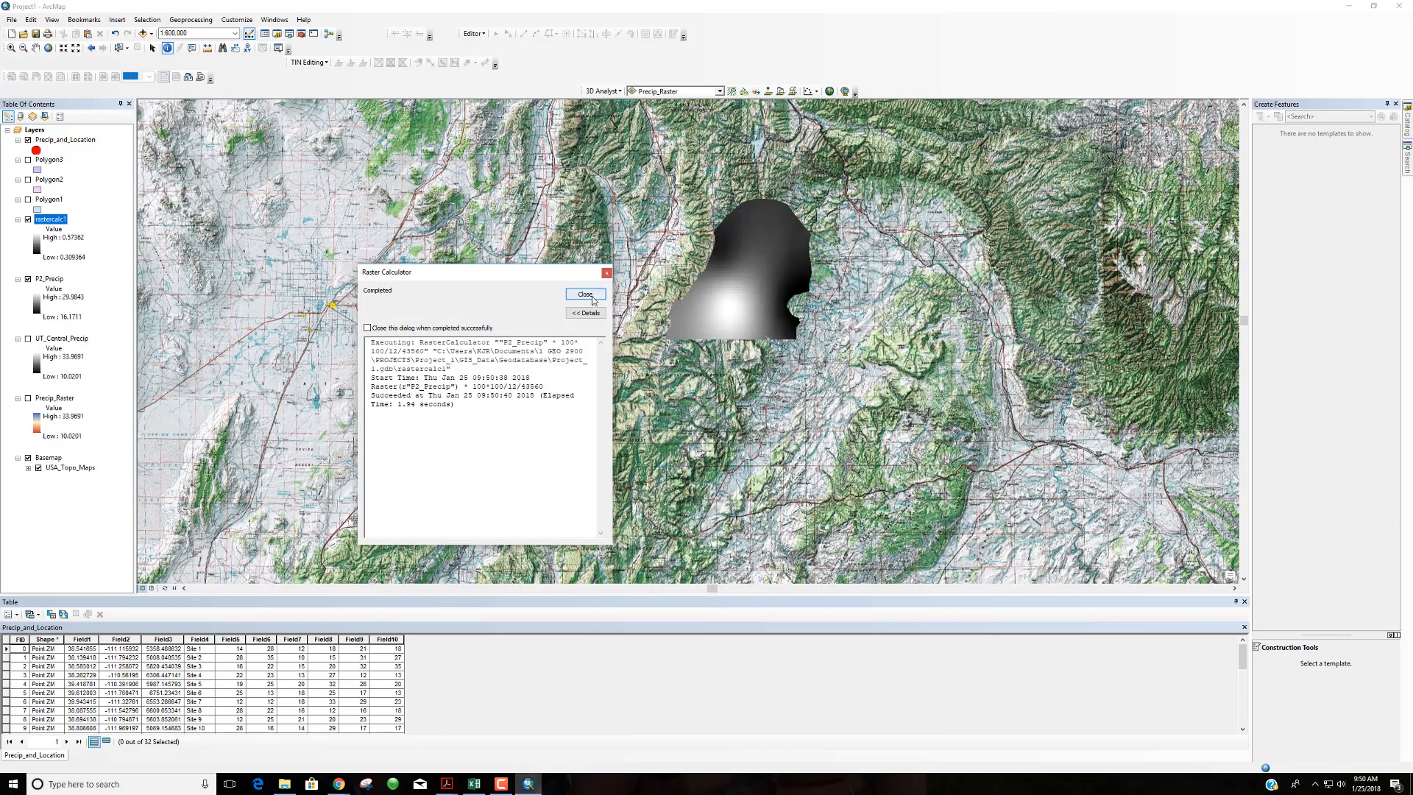
Dismiss the completed Raster Calculator run and turn off the P2_Precip layer.
left_click(585, 294)
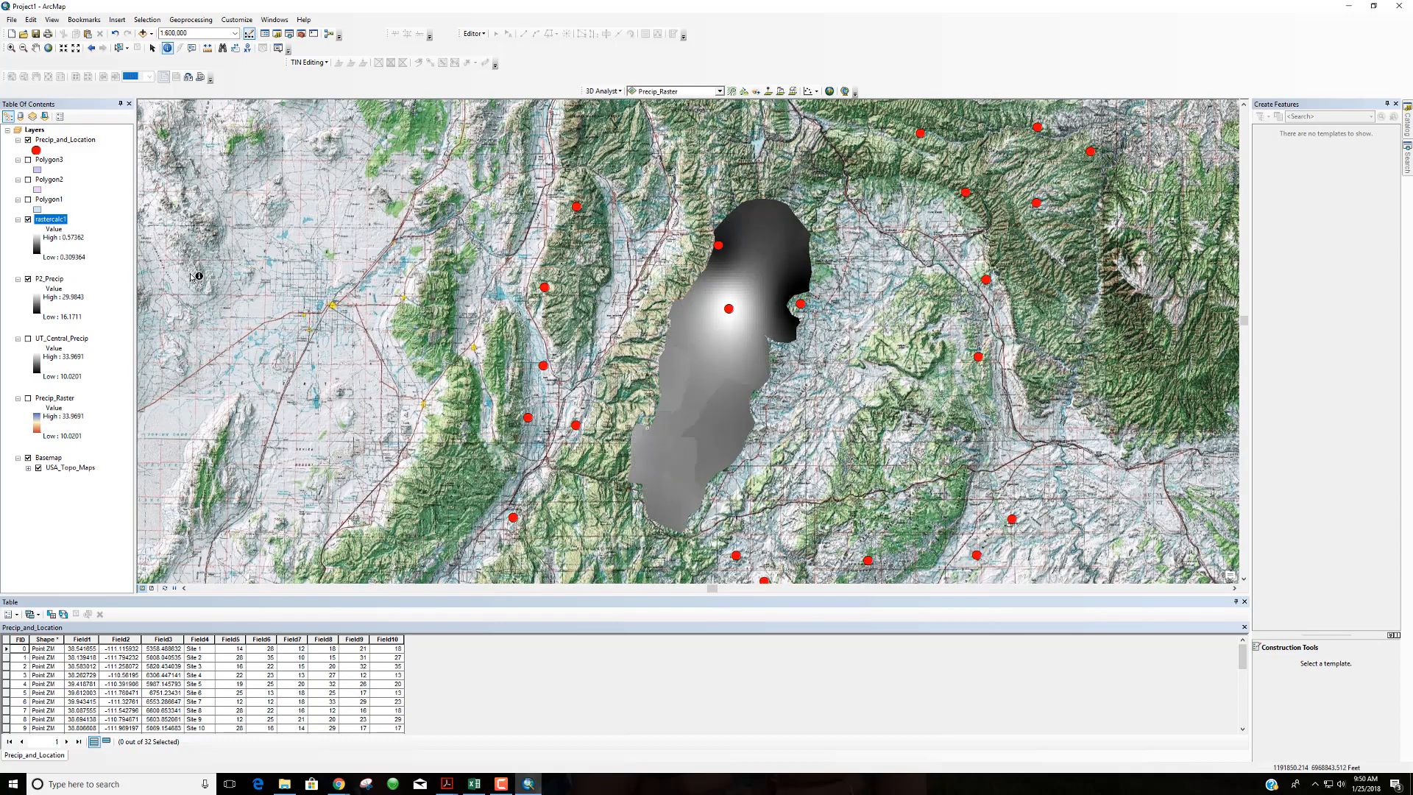
left_click(28, 278)
Search for "zonal statistics" and open the Spatial Analyst Zonal Statistics tool.
left_click(1407, 160)
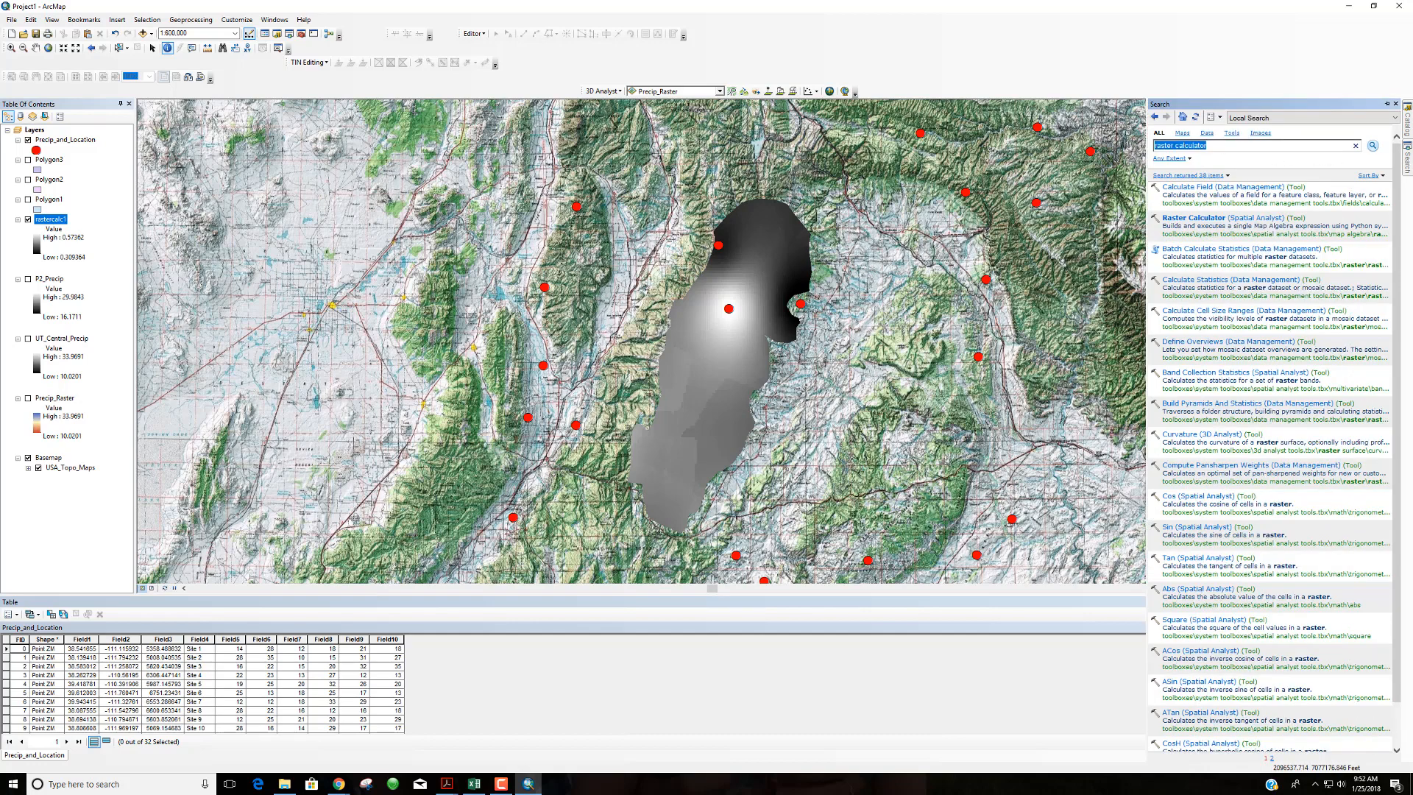
type("zonal statistics")
key("Return")
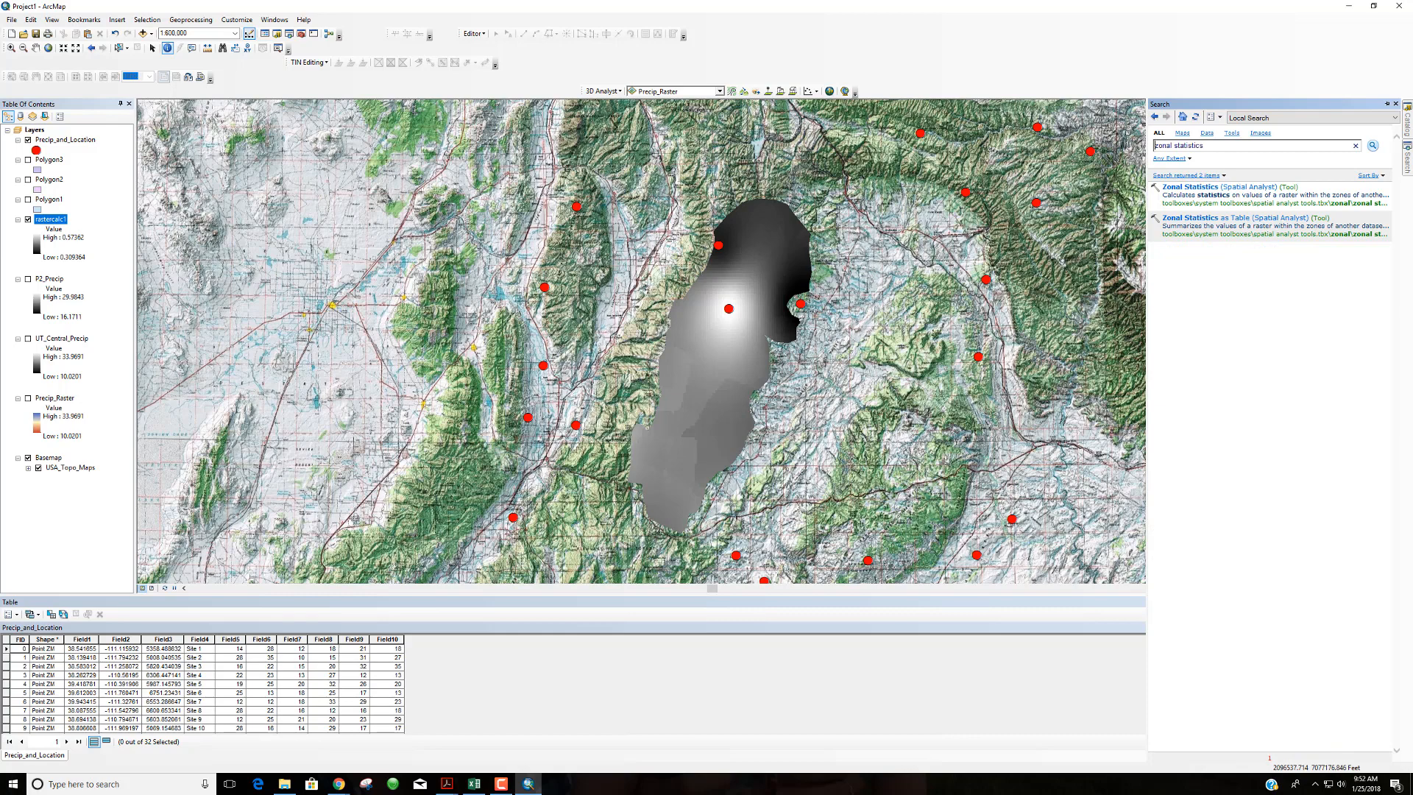
left_click(1186, 187)
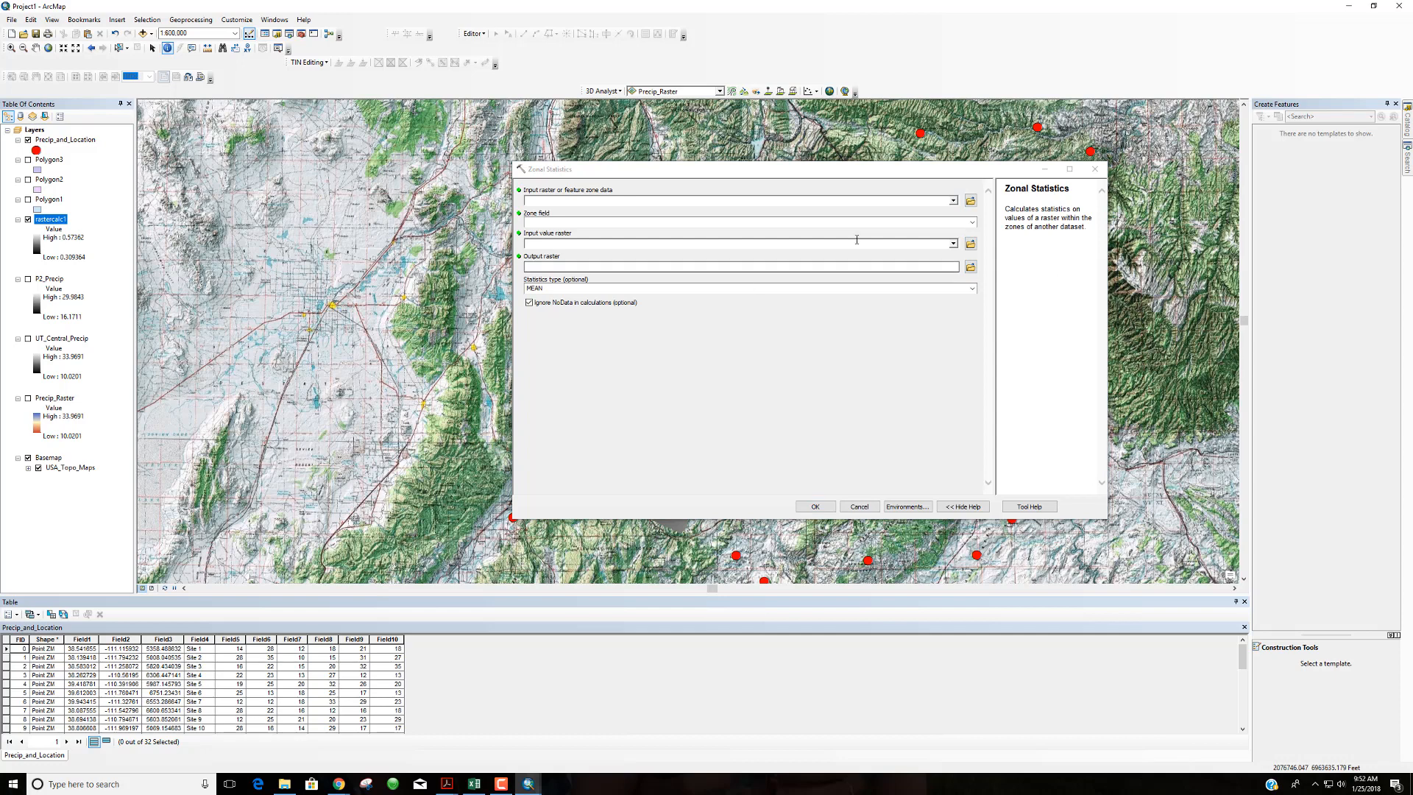
Define Polygon2 as the zone data with zone field Id, and use rastercalc1 as the input value raster.
left_click(953, 201)
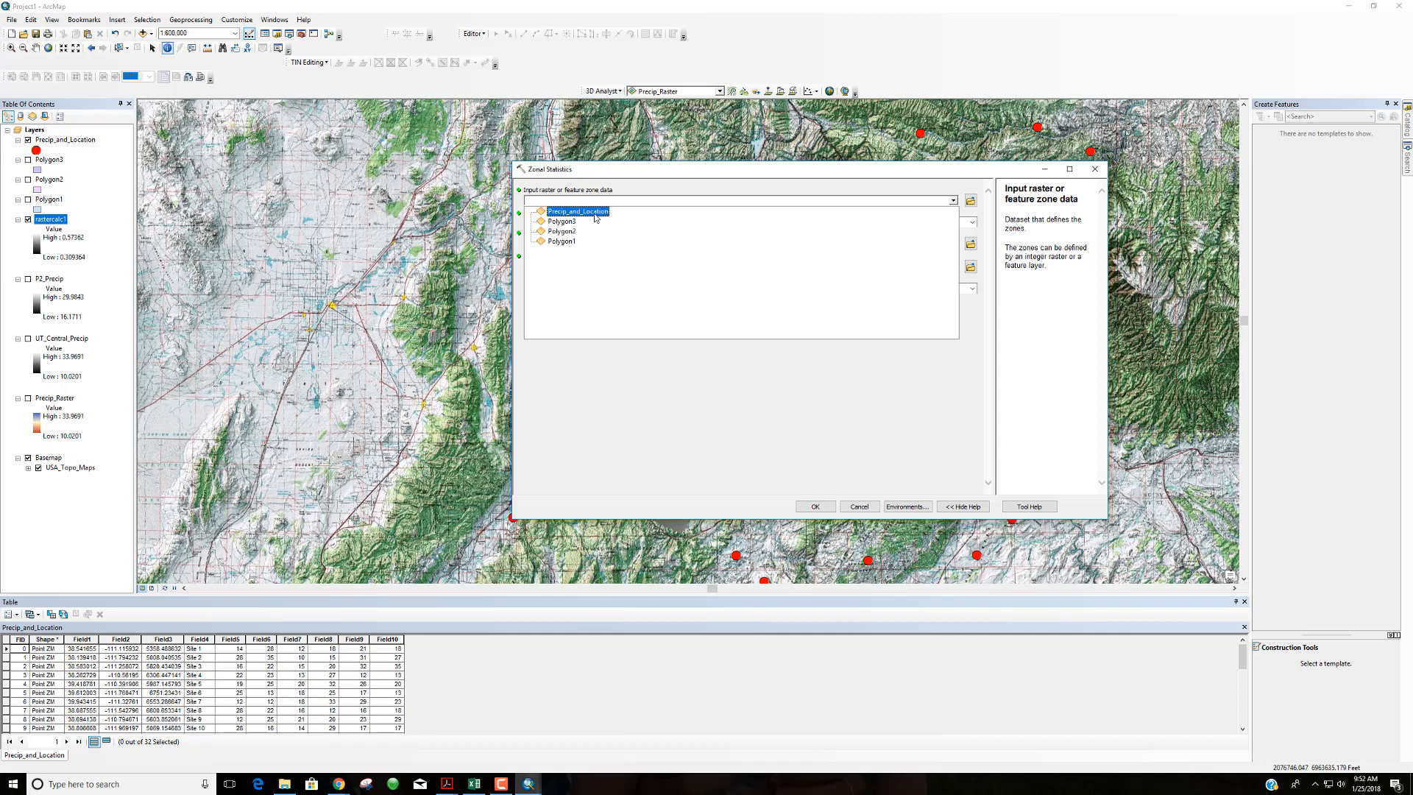
left_click(688, 387)
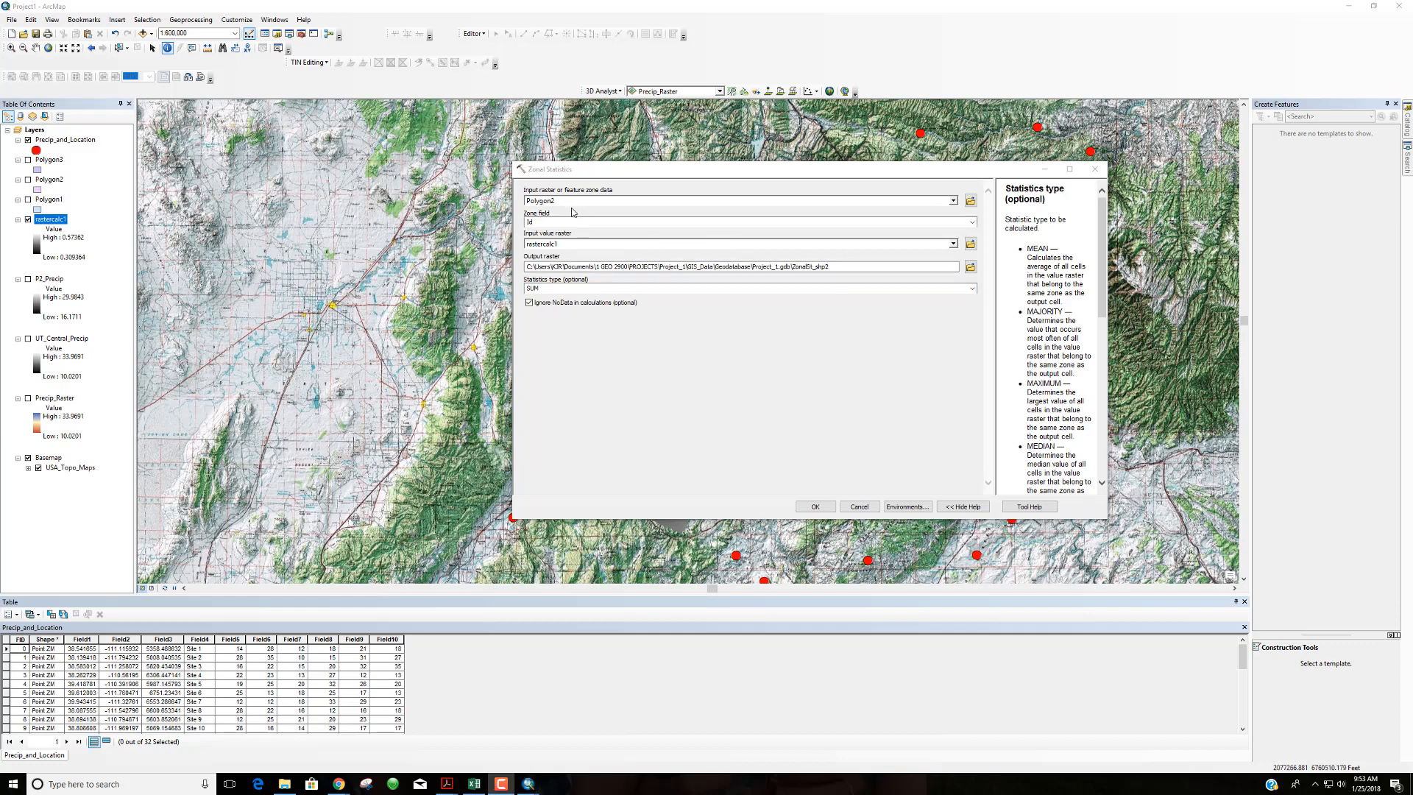
left_click(600, 198)
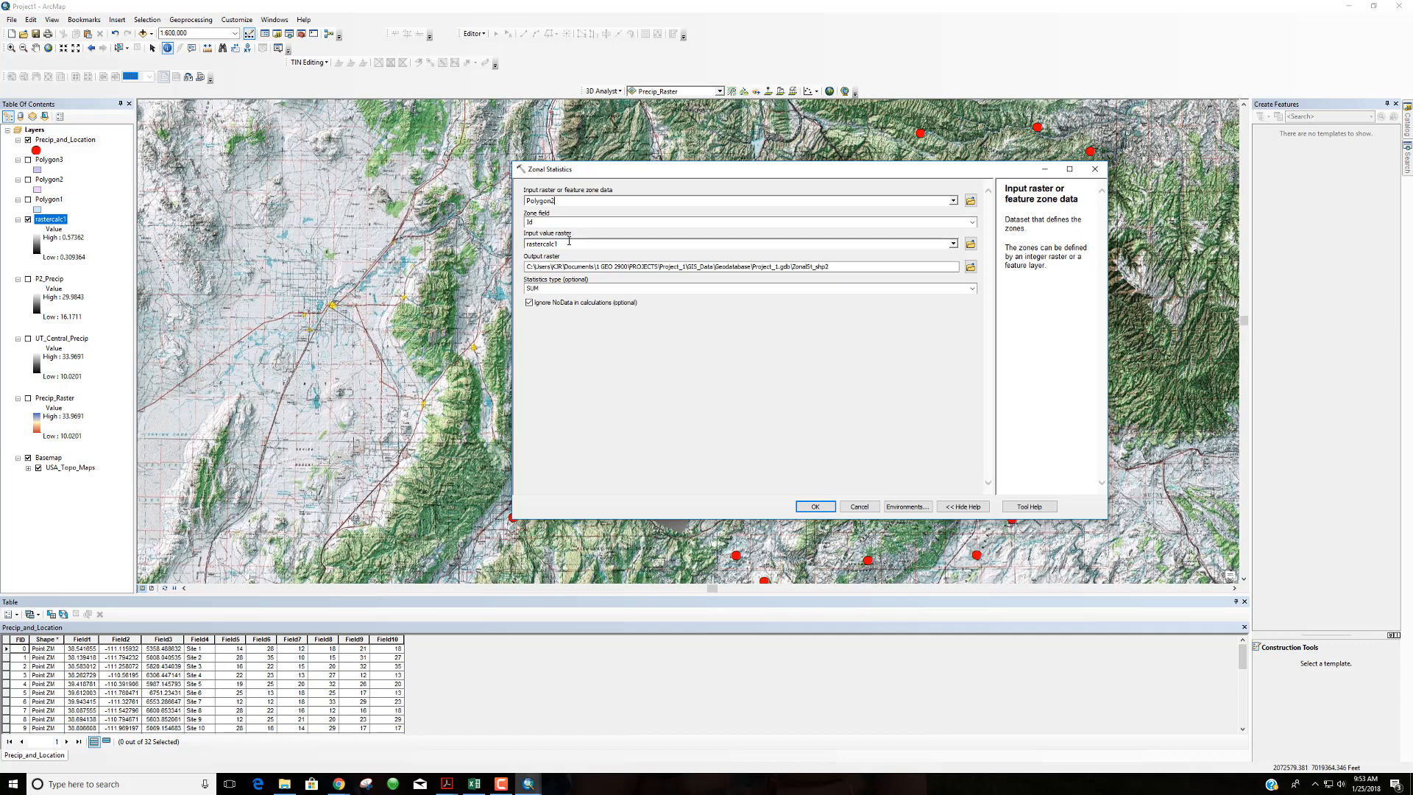
left_click(572, 242)
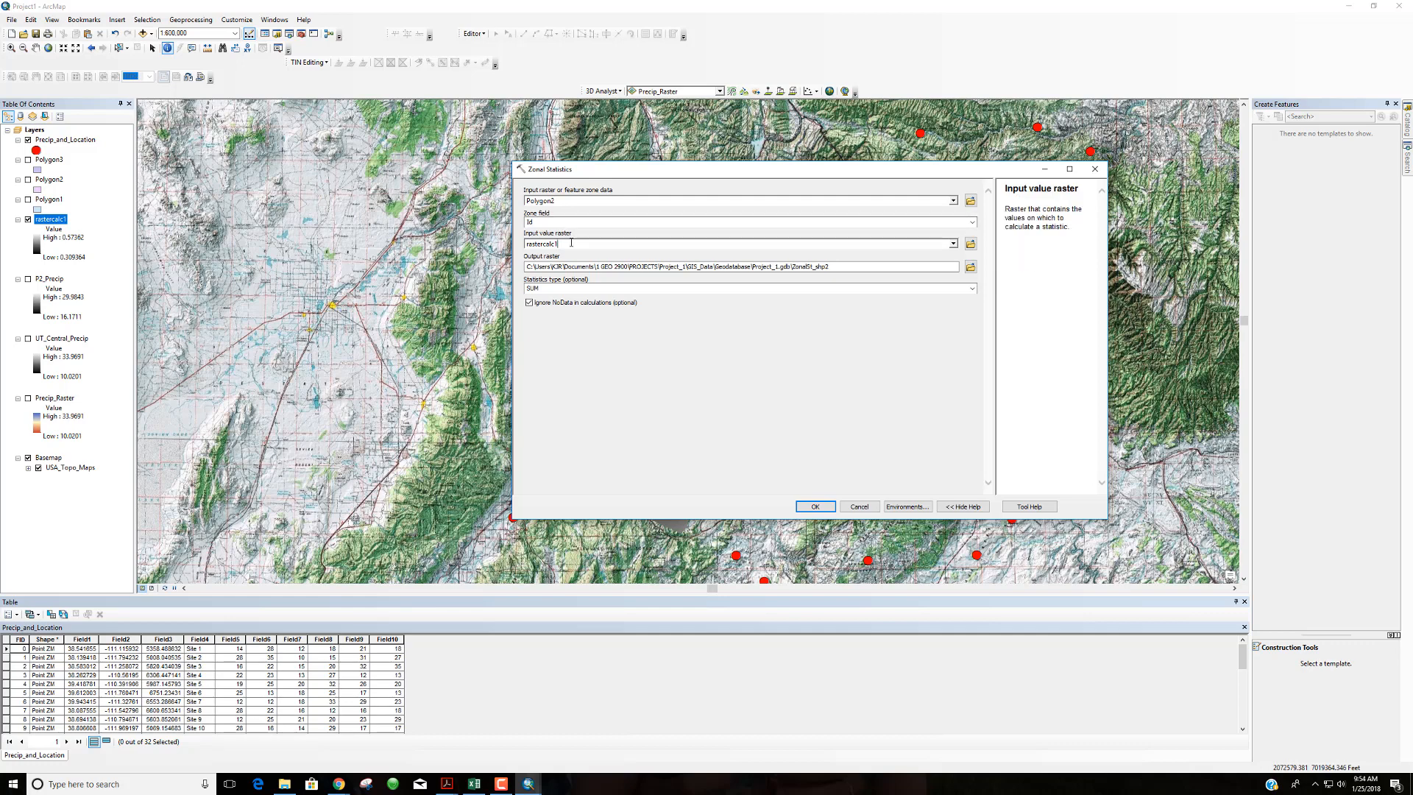
double_click(569, 245)
Name the output raster Zonal_stats_p2 and run Zonal Statistics with the SUM statistics type.
left_click(853, 268)
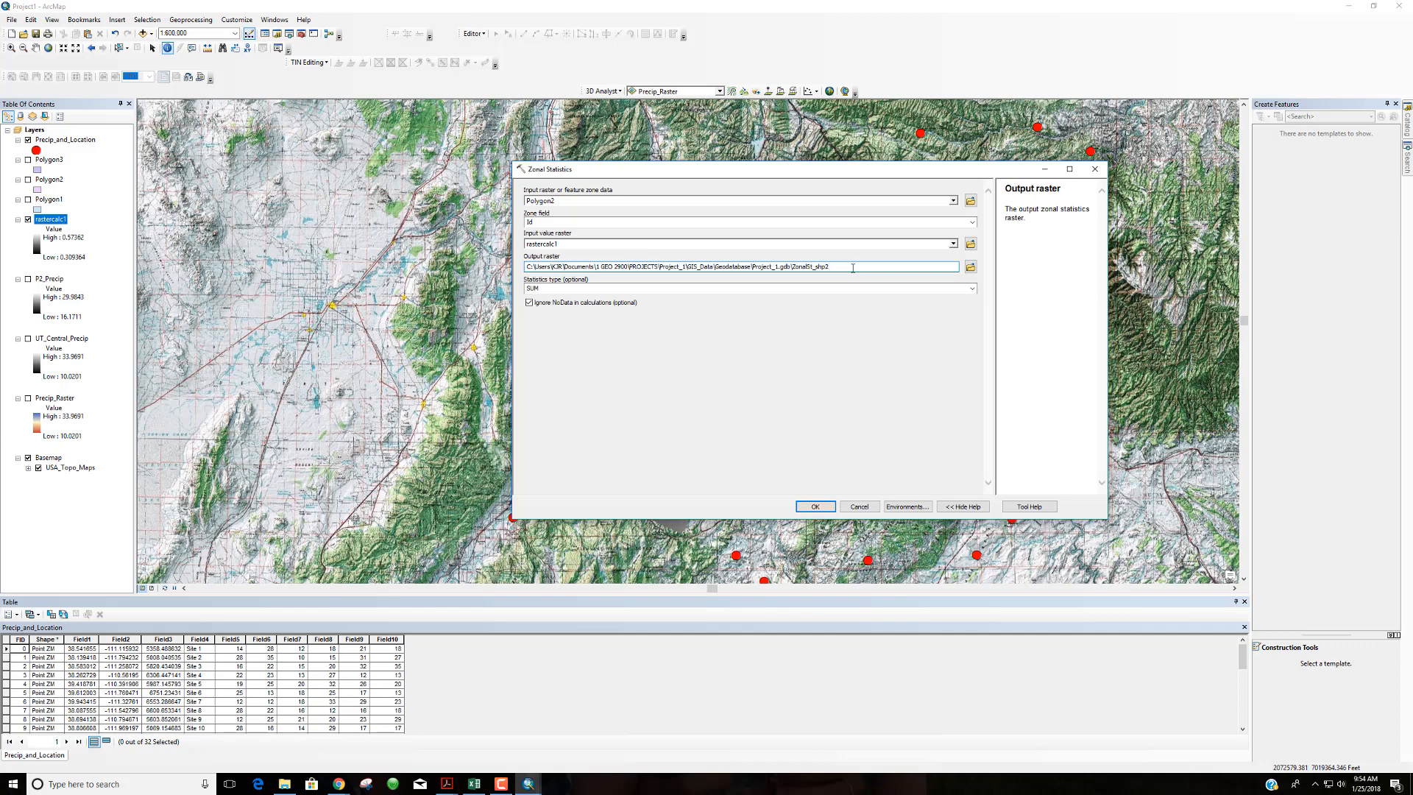
left_click_drag(826, 271, 809, 268)
type("_stats_")
left_click(759, 288)
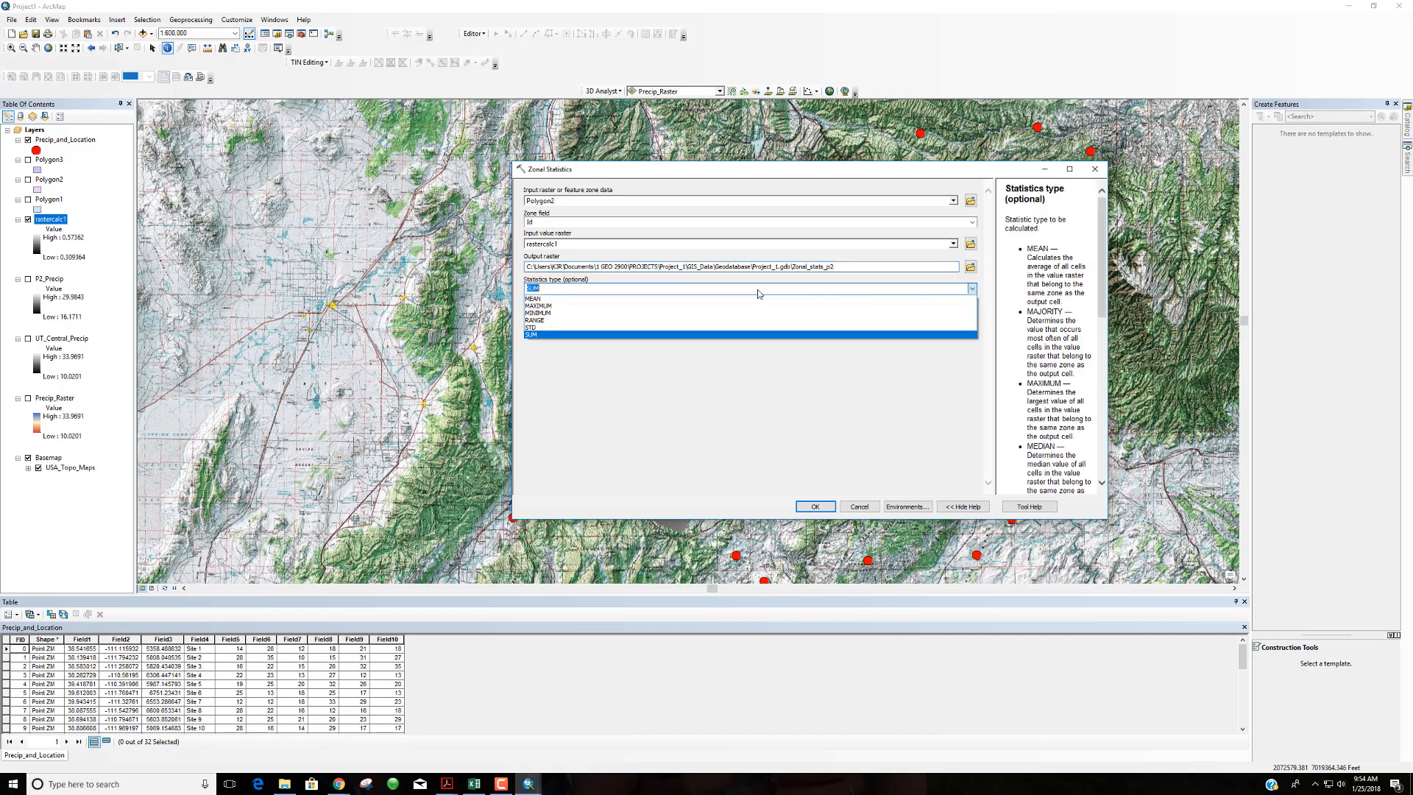
left_click(547, 336)
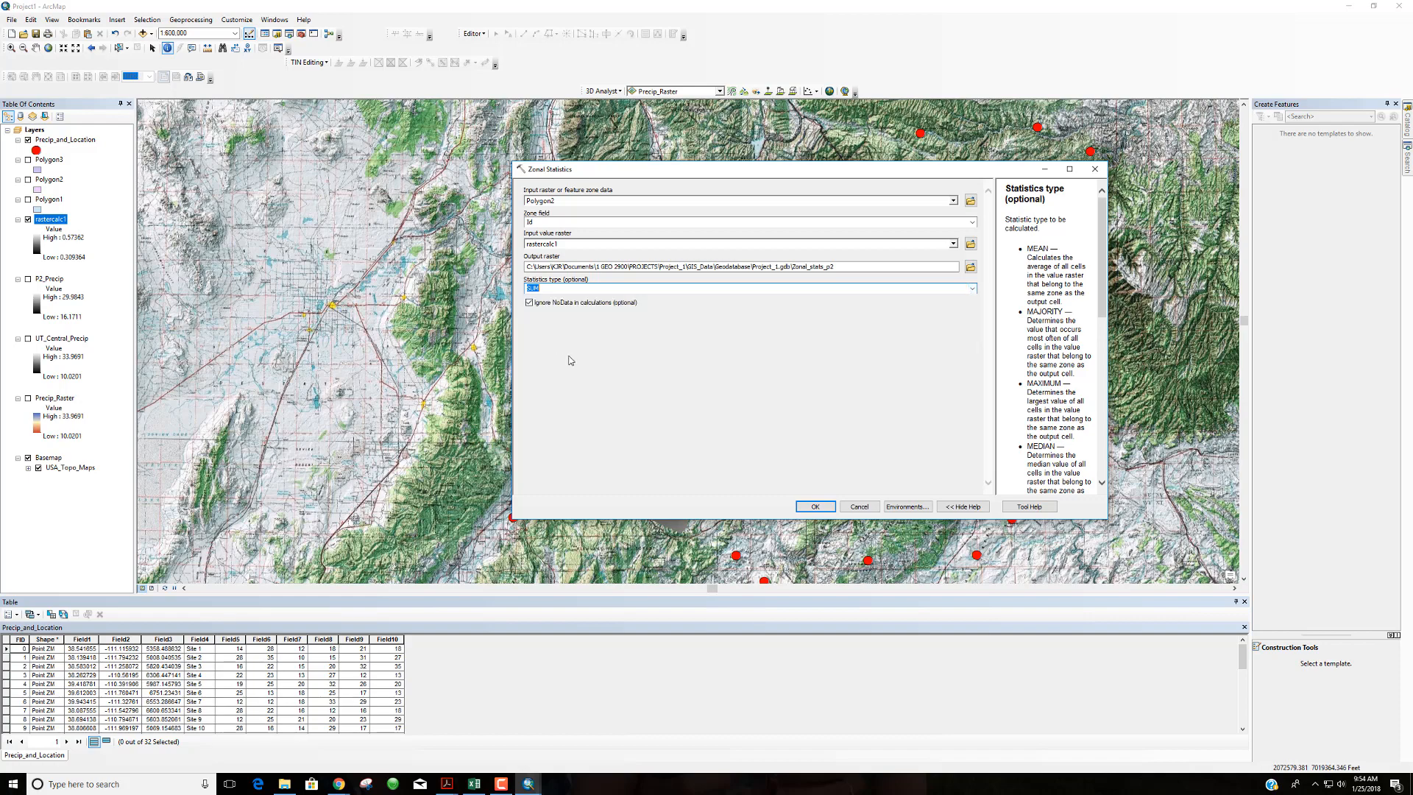
left_click(816, 506)
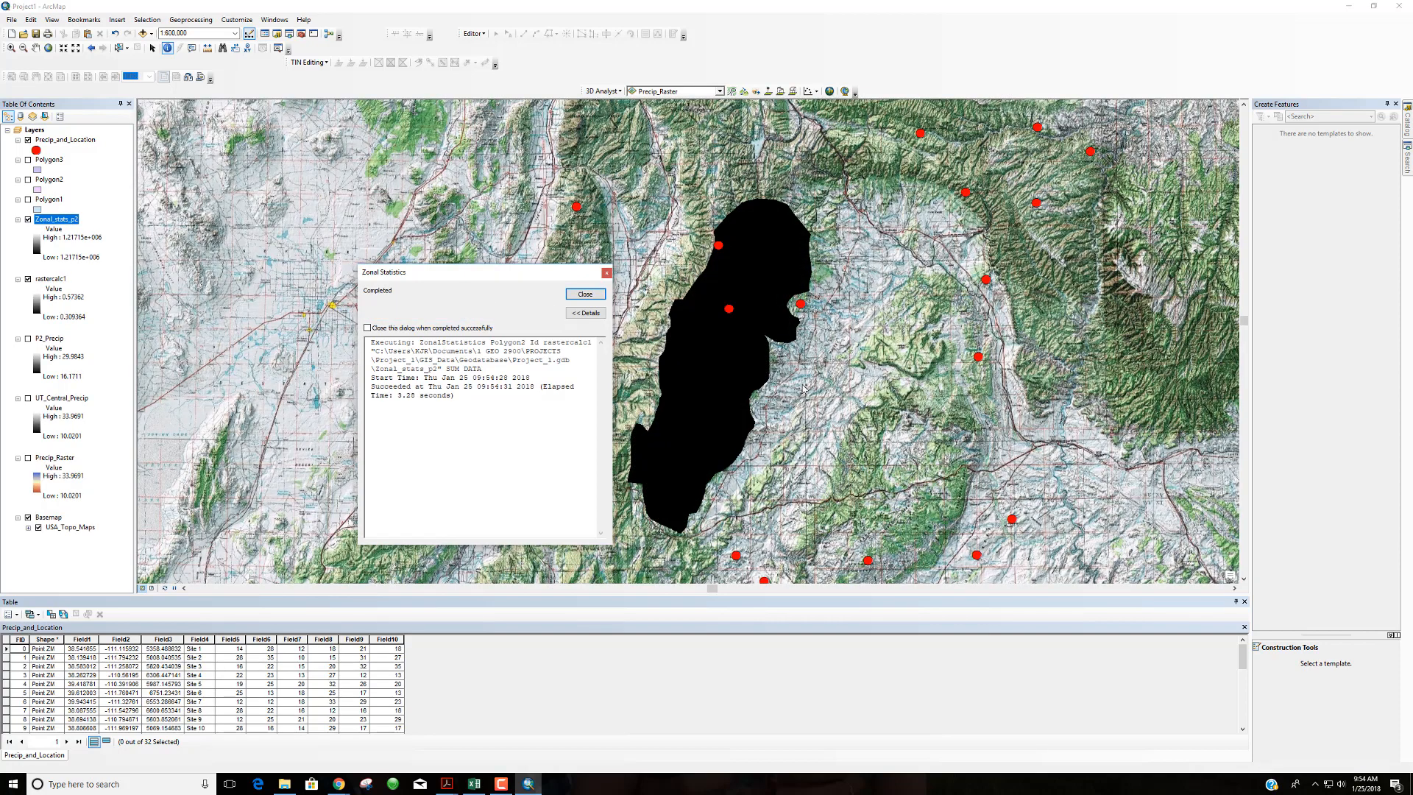
left_click(597, 295)
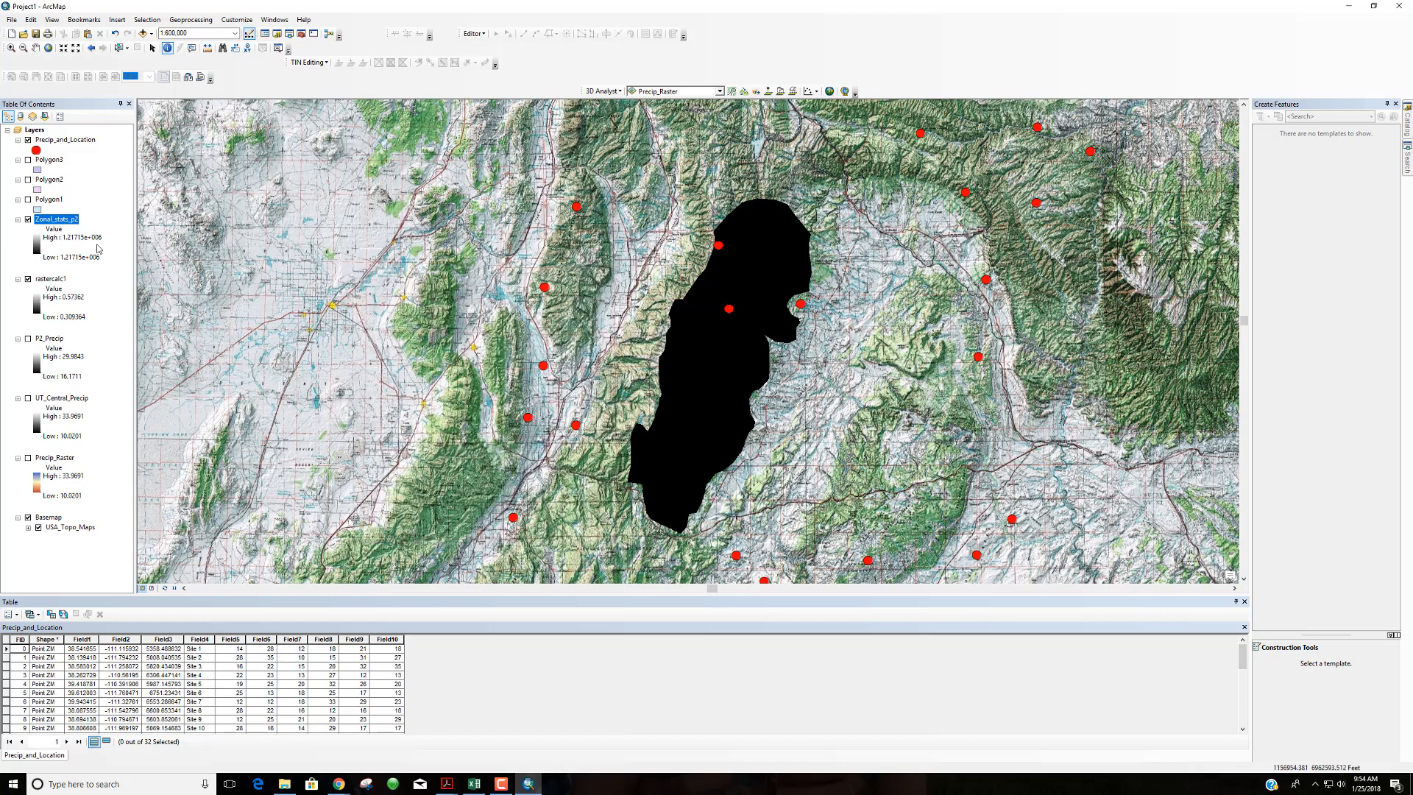
left_click(87, 238)
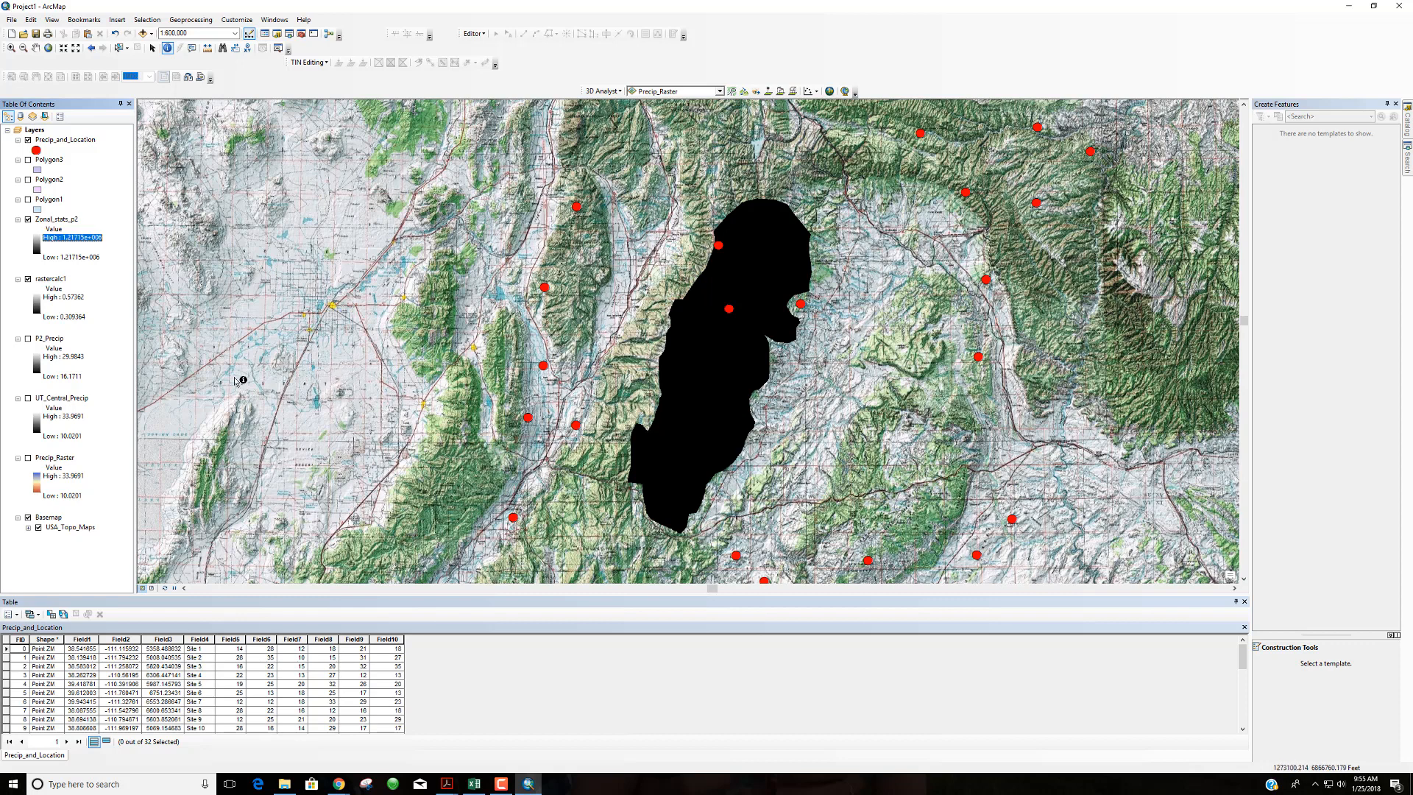
Search for "raster calculator" and open the Spatial Analyst Raster Calculator tool for use on UT_Central_Precip.
left_click(70, 398)
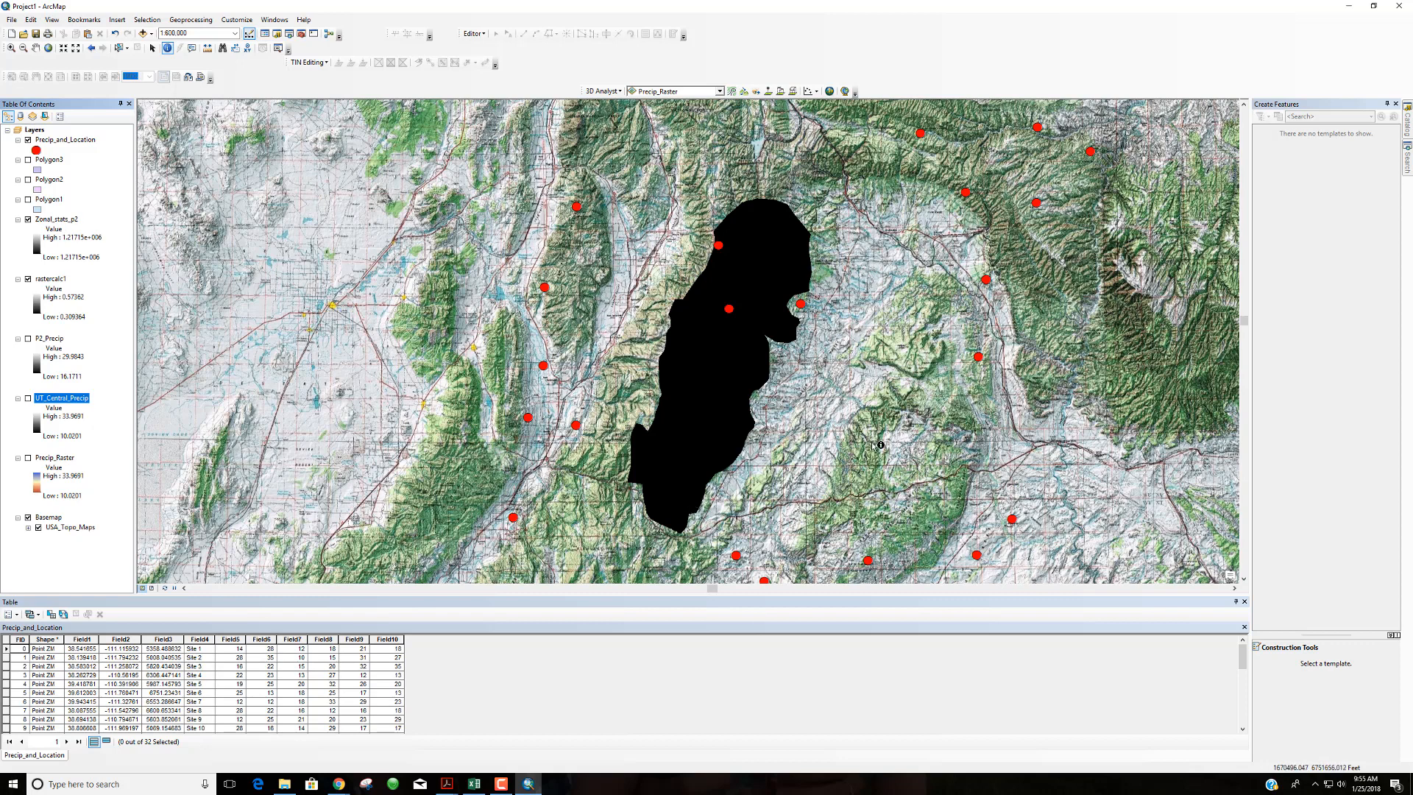
left_click(1407, 159)
left_click(1174, 145)
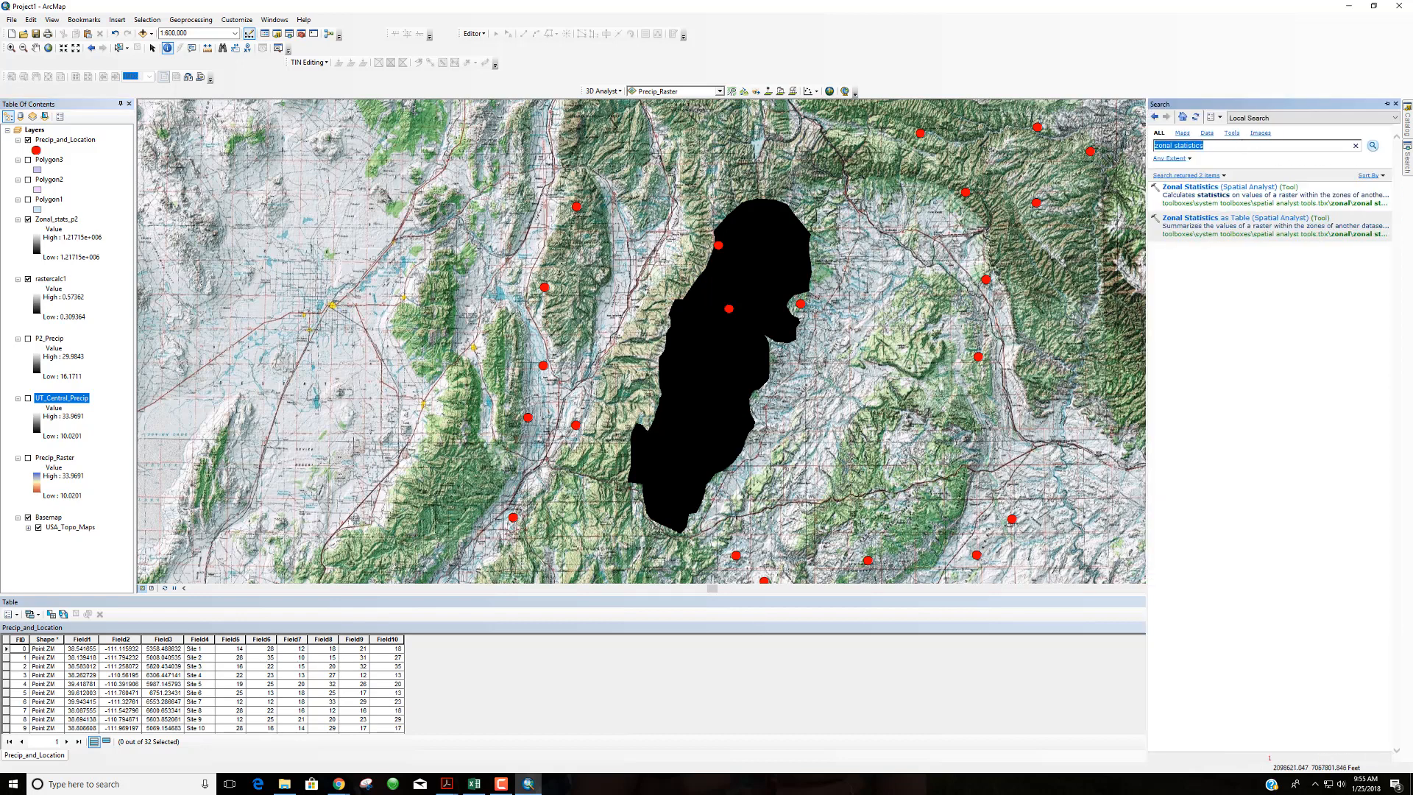
type("raster calc")
key("Return")
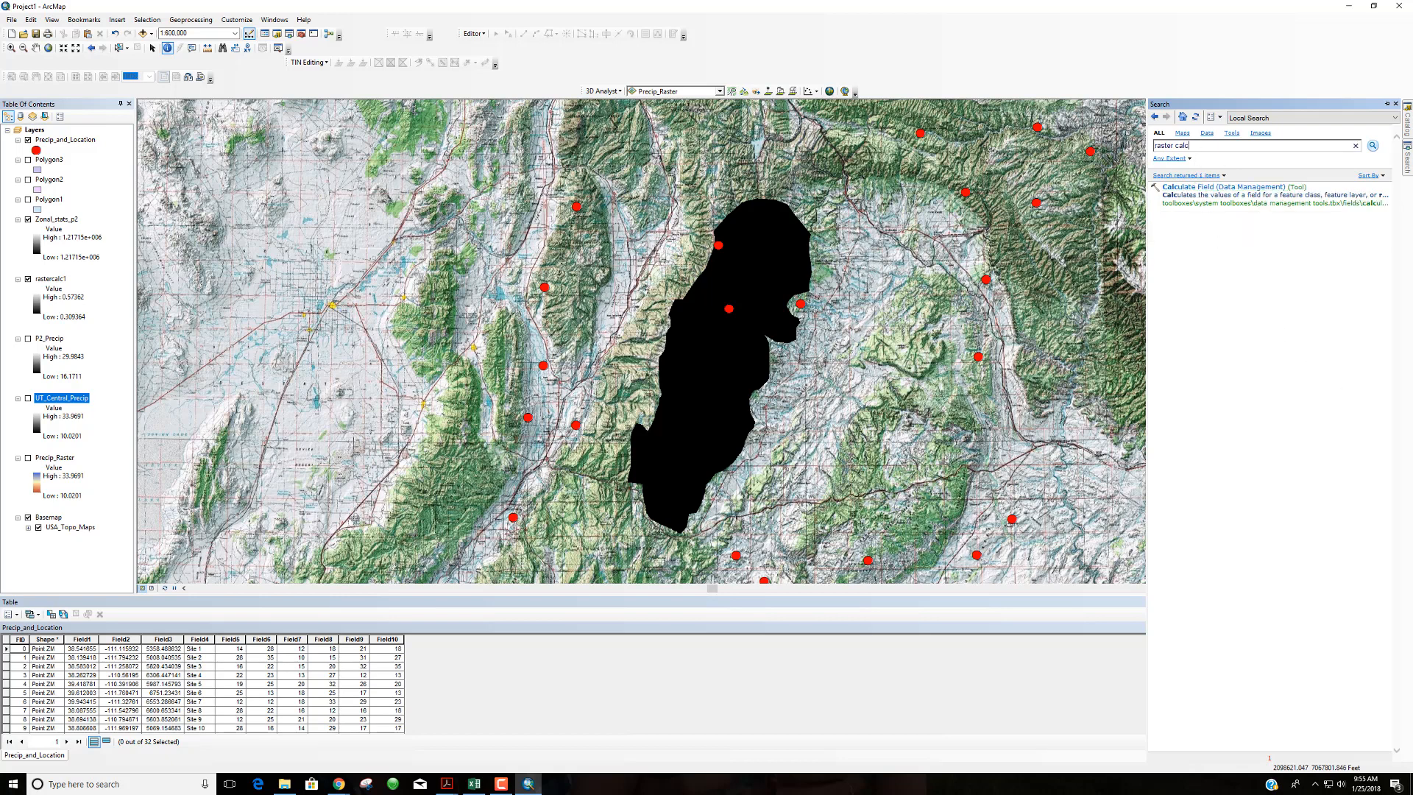
type("calculator")
key("Return")
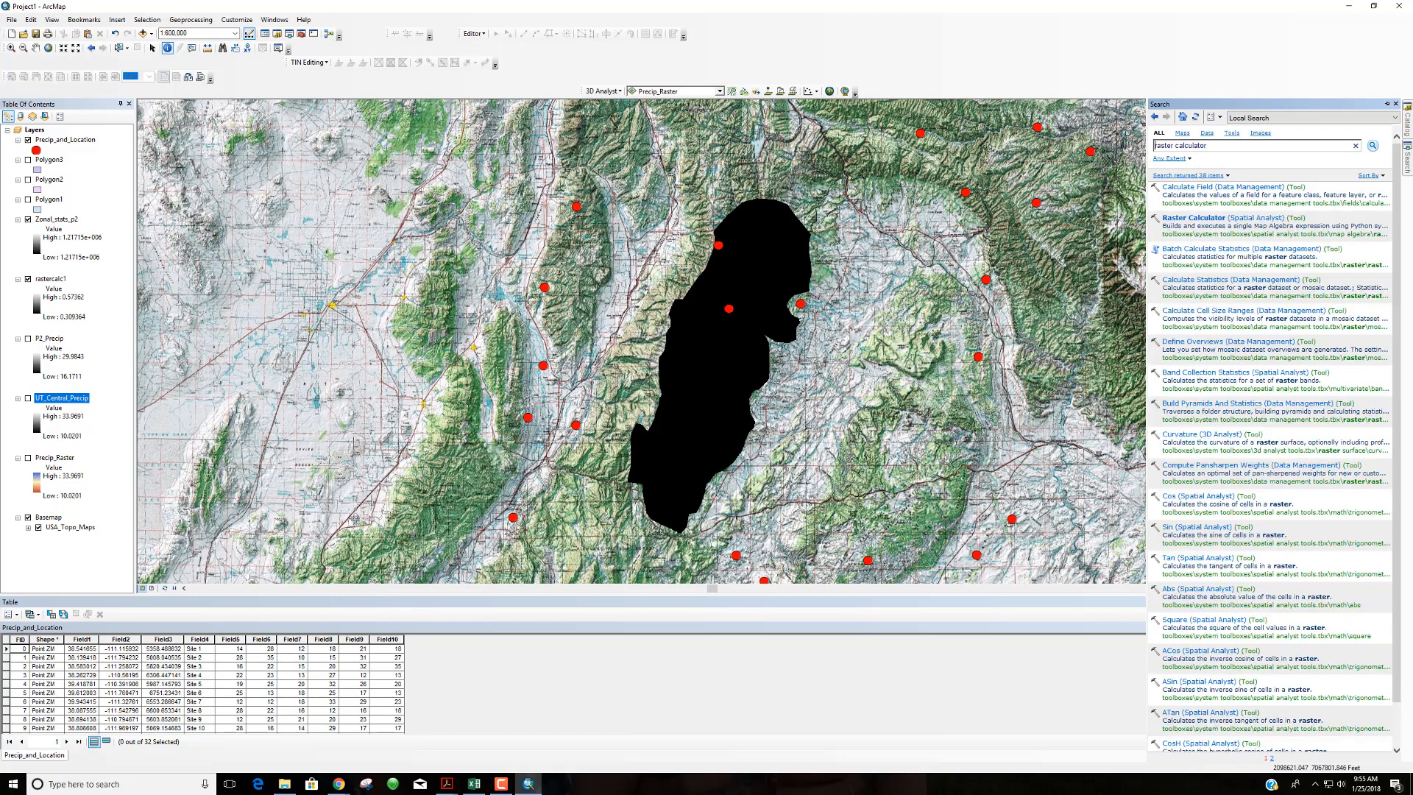
left_click(1178, 219)
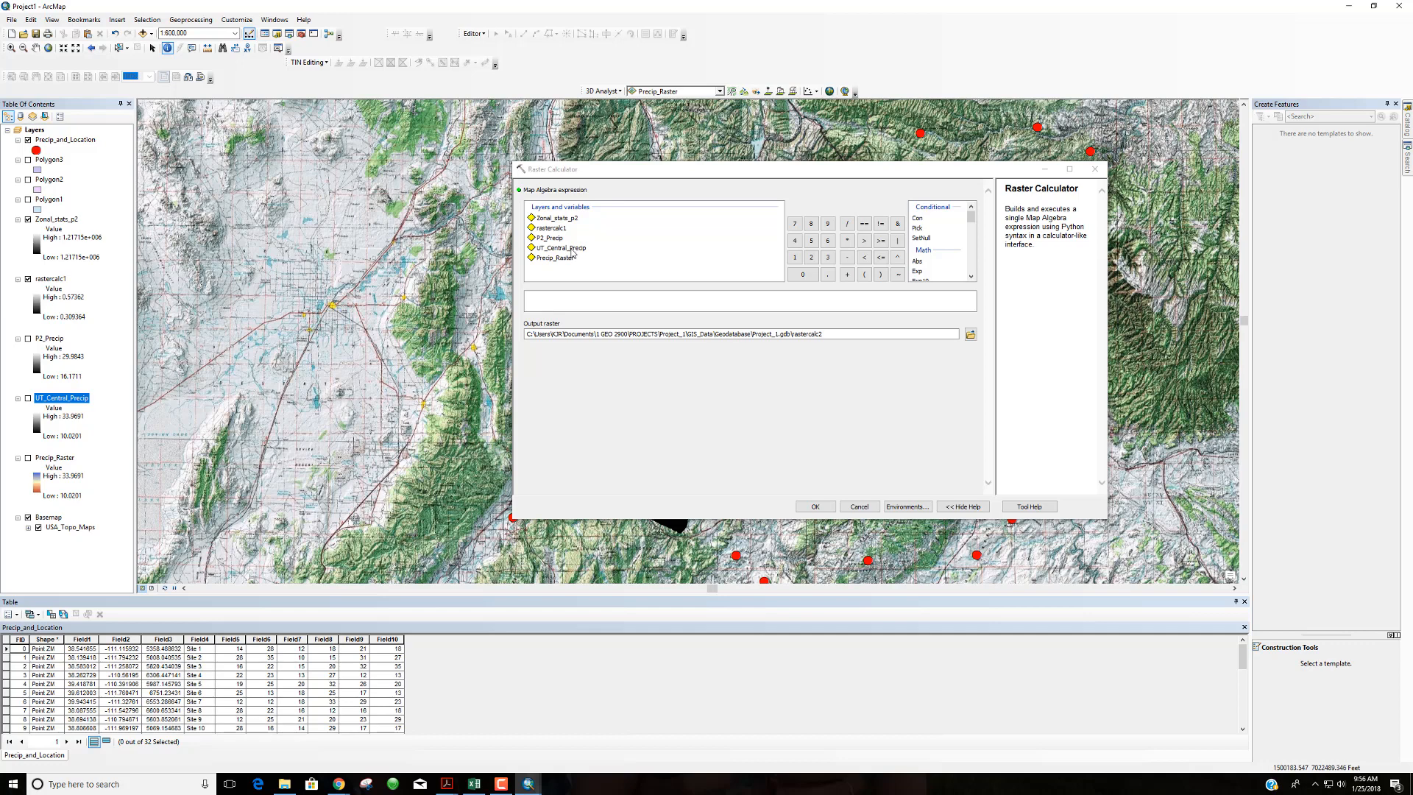
Calculate "UT_Central_Precip"*100*100/12/43560 and save the output raster as rastercalc_ut_precip in the project geodatabase.
double_click(573, 248)
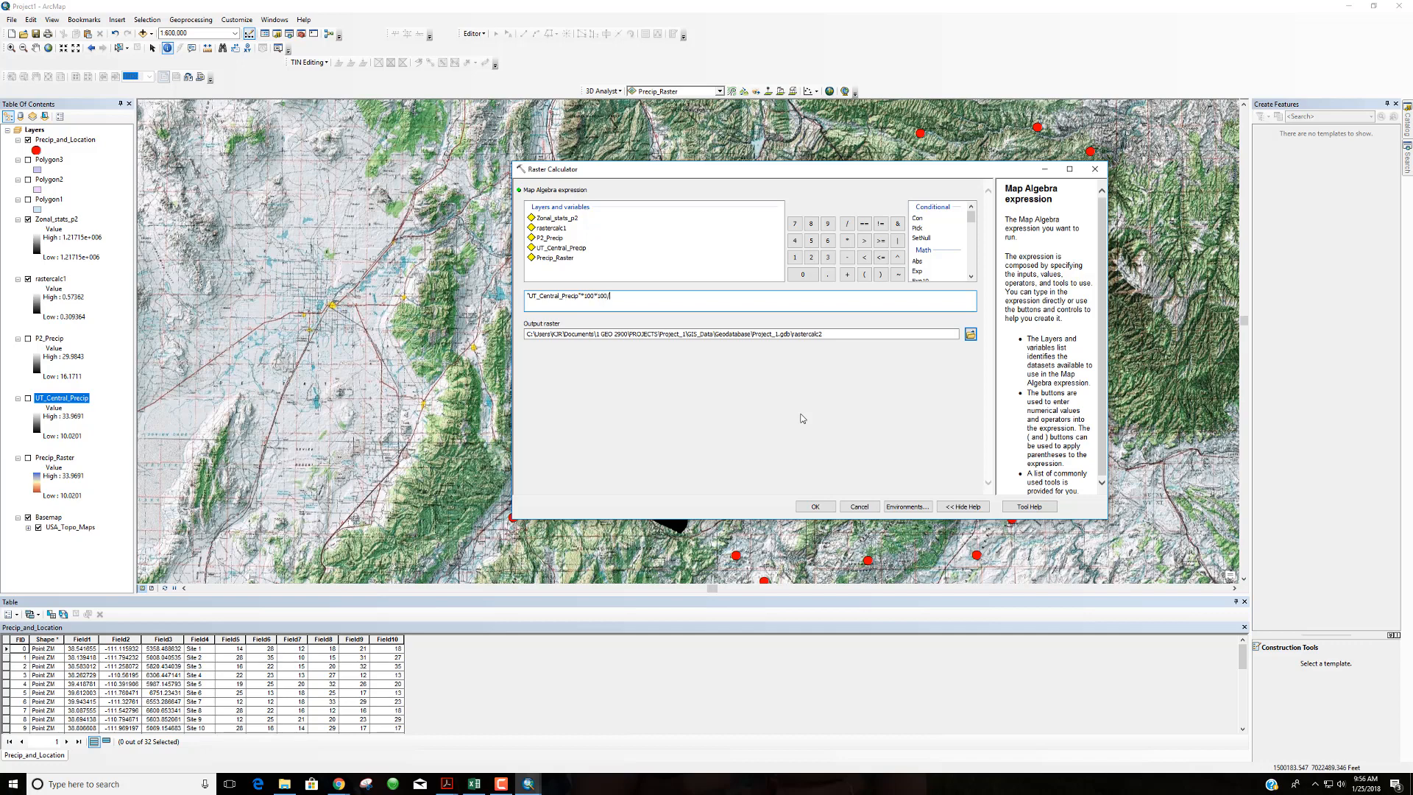
type("*100*100/12/43560")
left_click(850, 334)
mouse_move(819, 333)
left_mouse_down()
mouse_move(793, 333)
mouse_move(818, 334)
left_mouse_up()
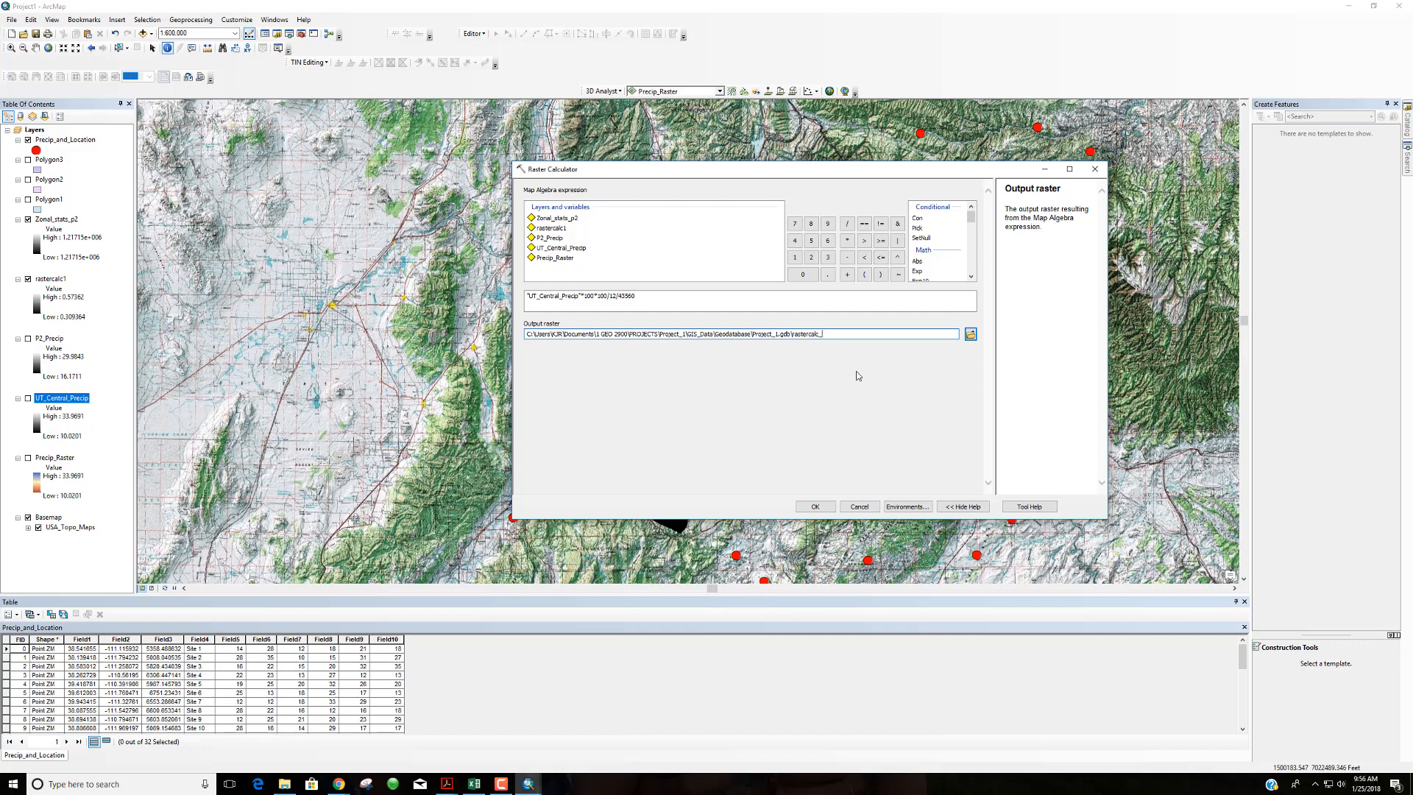
type("_ut_precip")
left_click(815, 507)
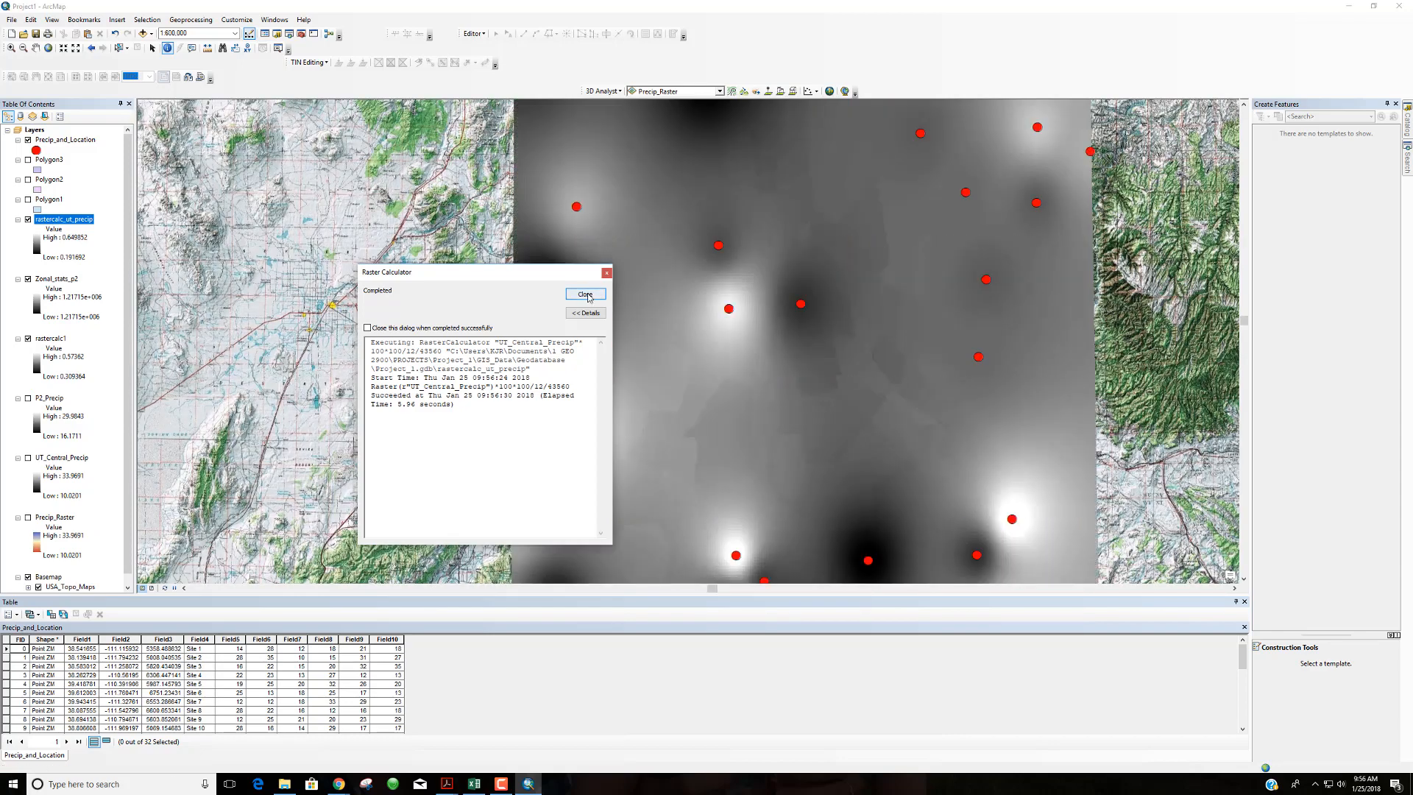
left_click(586, 295)
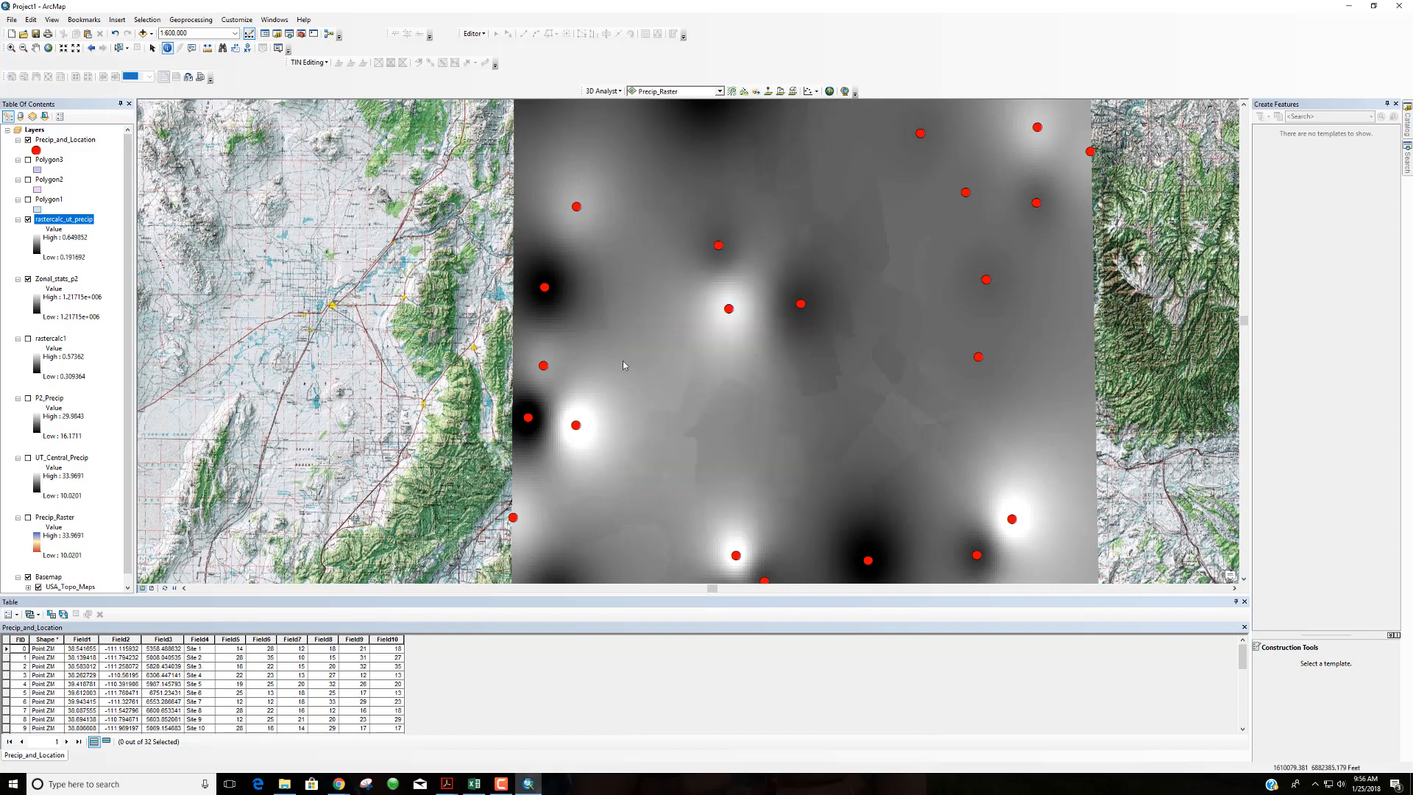
Find the Spatial Analyst Zonal Statistics tool by searching for "zonal statistics" and open it again.
left_click(1407, 164)
triple_click(1180, 146)
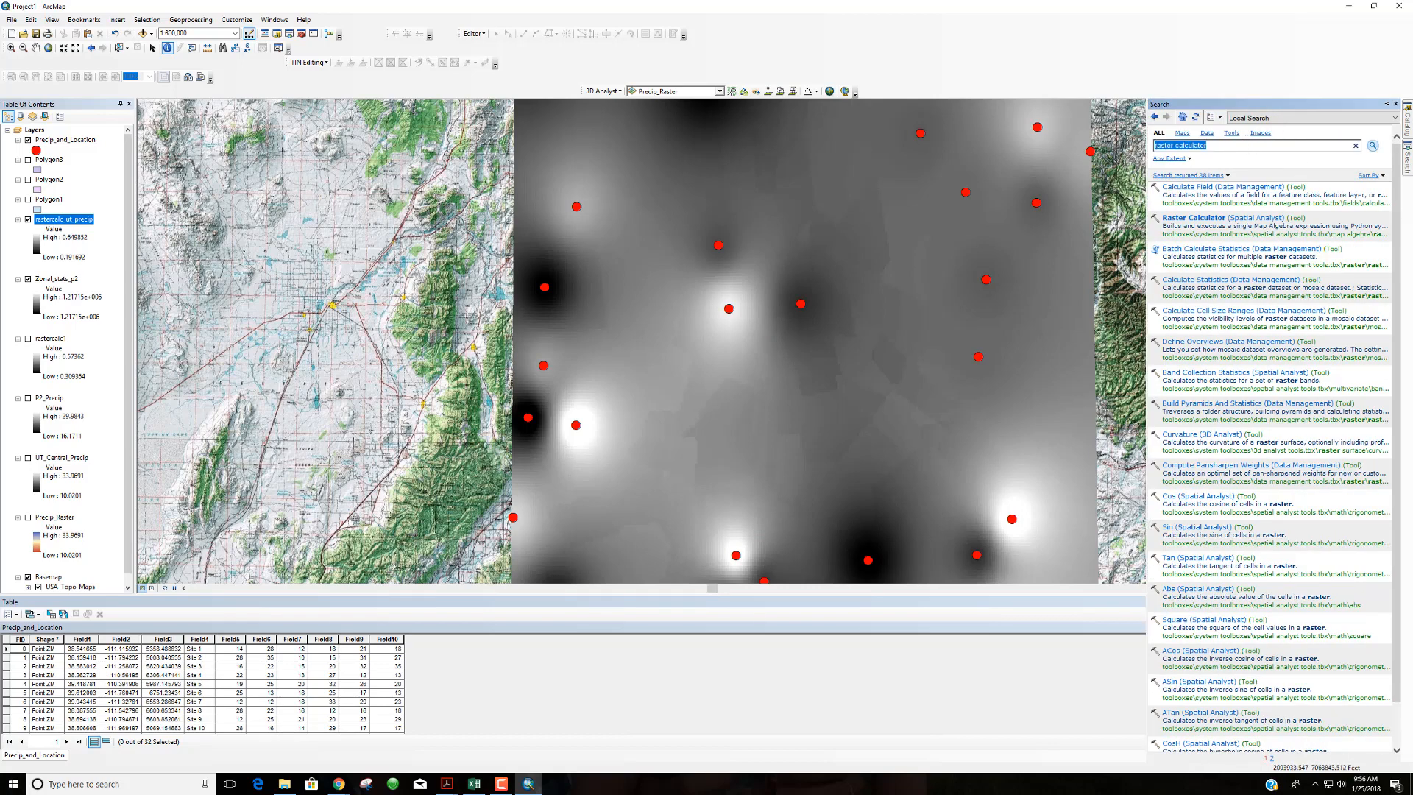
type("zonal stat")
key("Return")
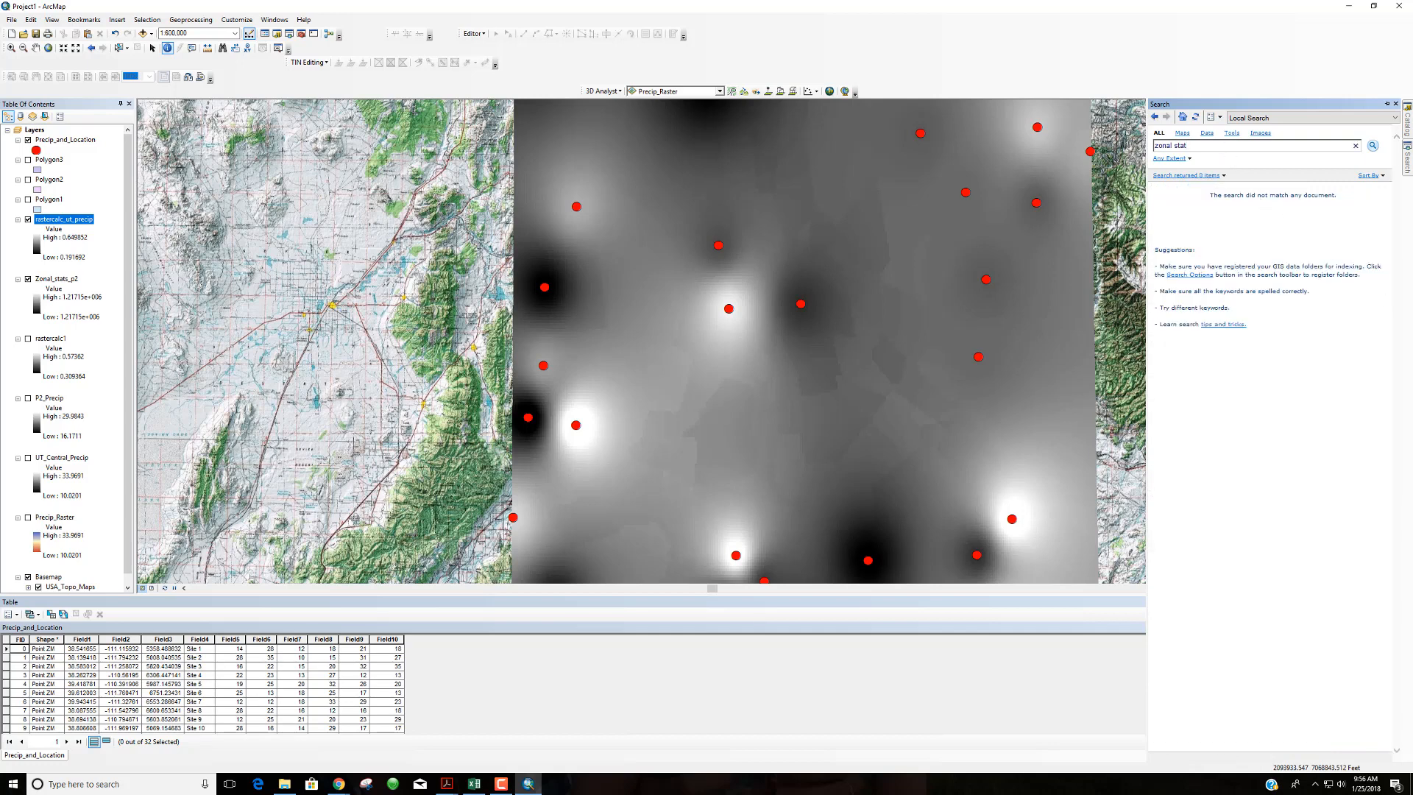
type("istics")
key("Return")
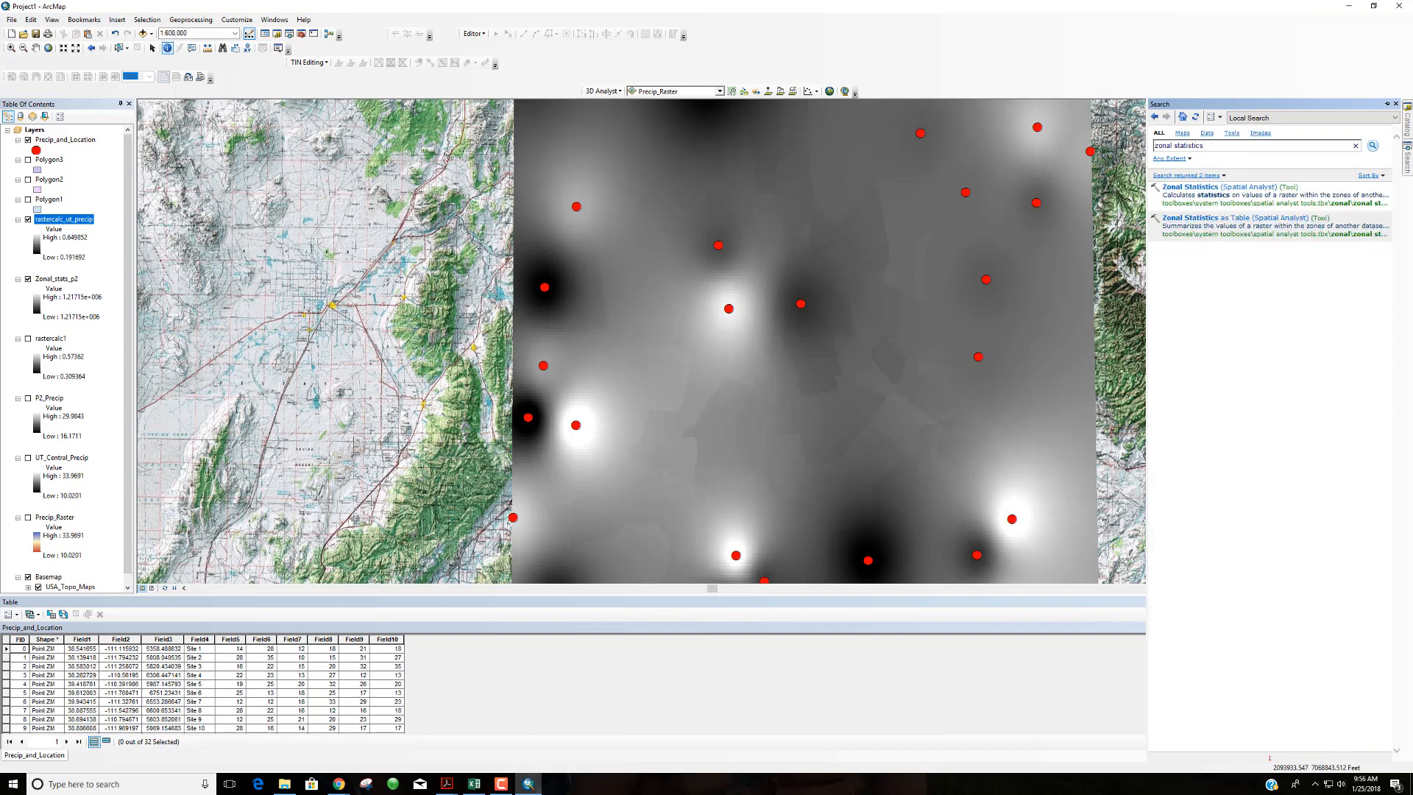
left_click(1177, 187)
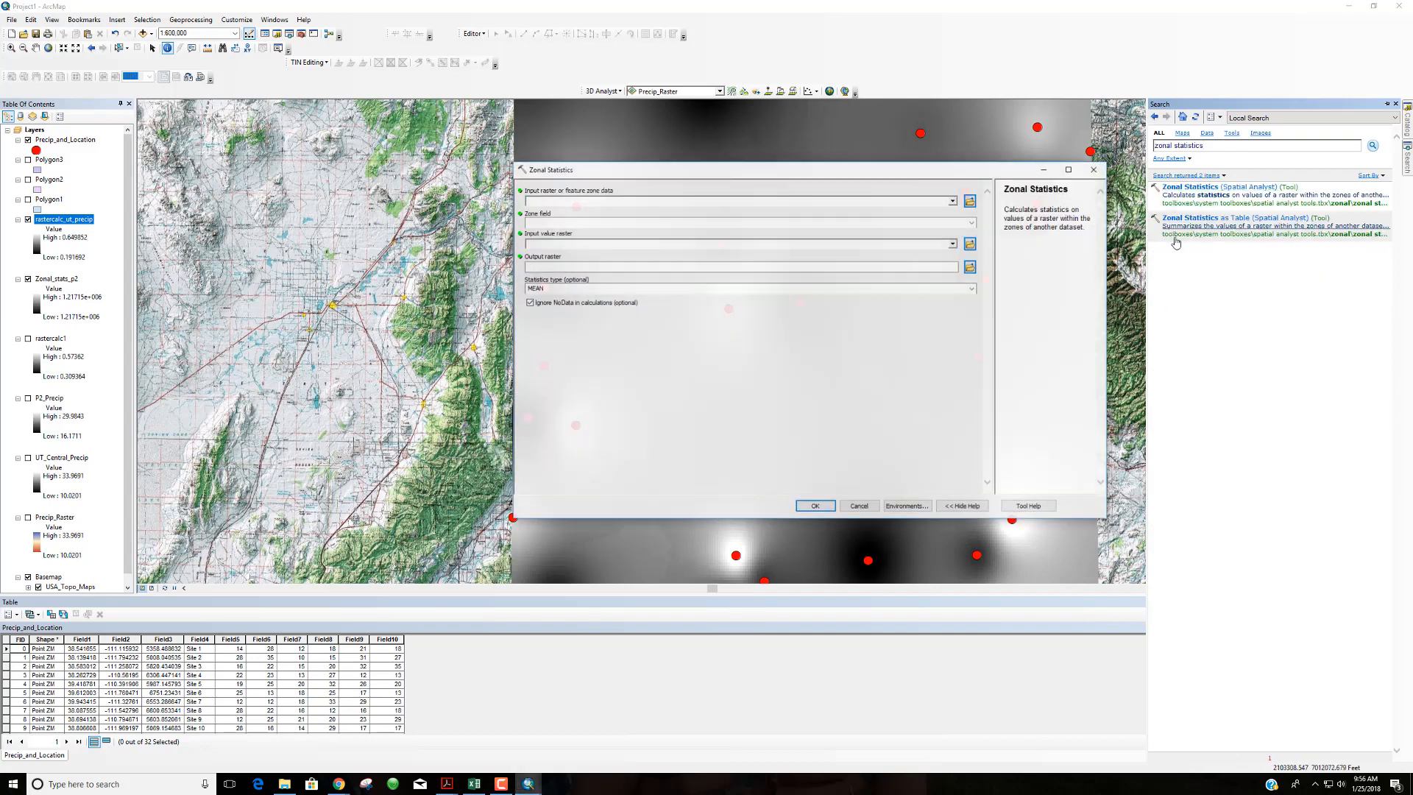
Set Polygon2 as the feature zone data and rastercalc_ut_precip as the input value raster.
left_click(953, 202)
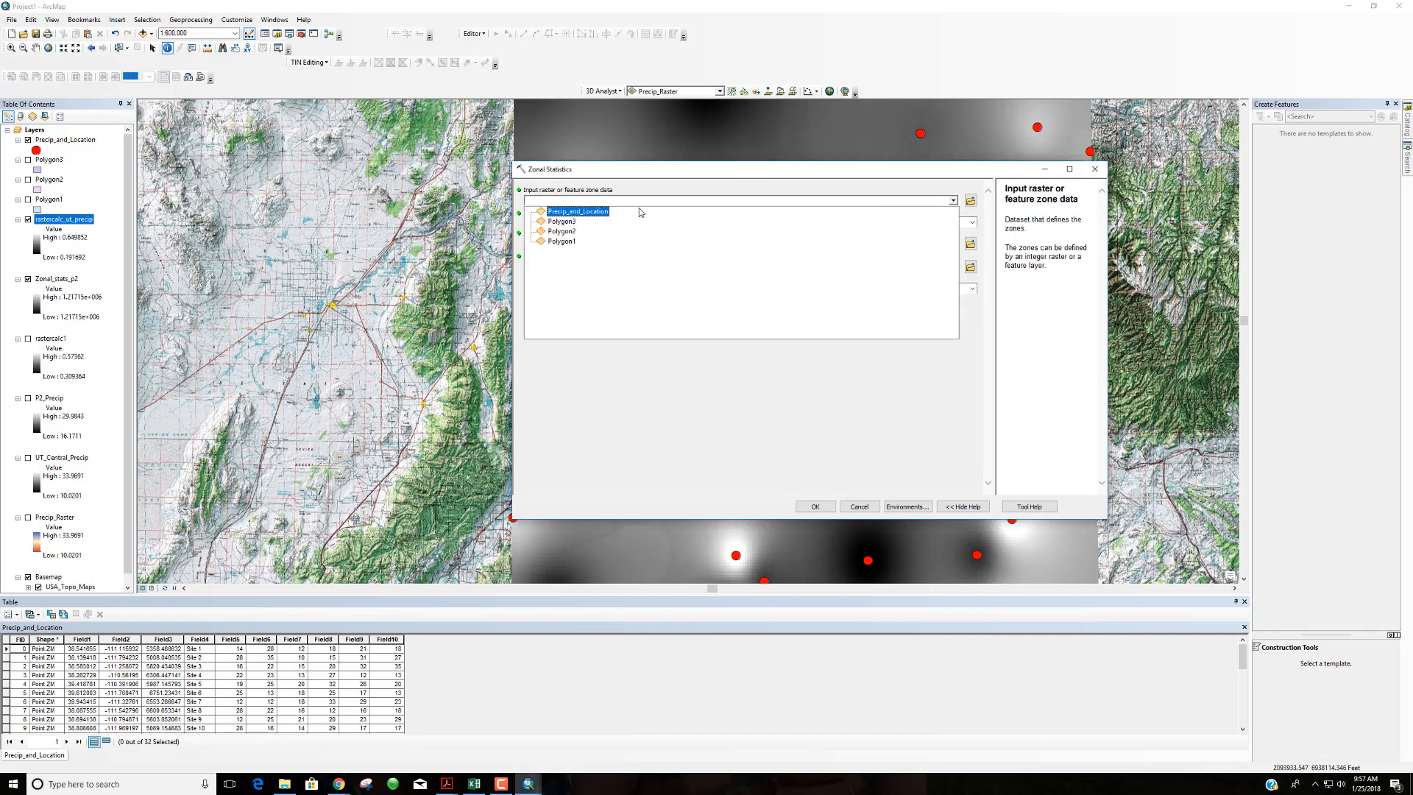
left_click(555, 232)
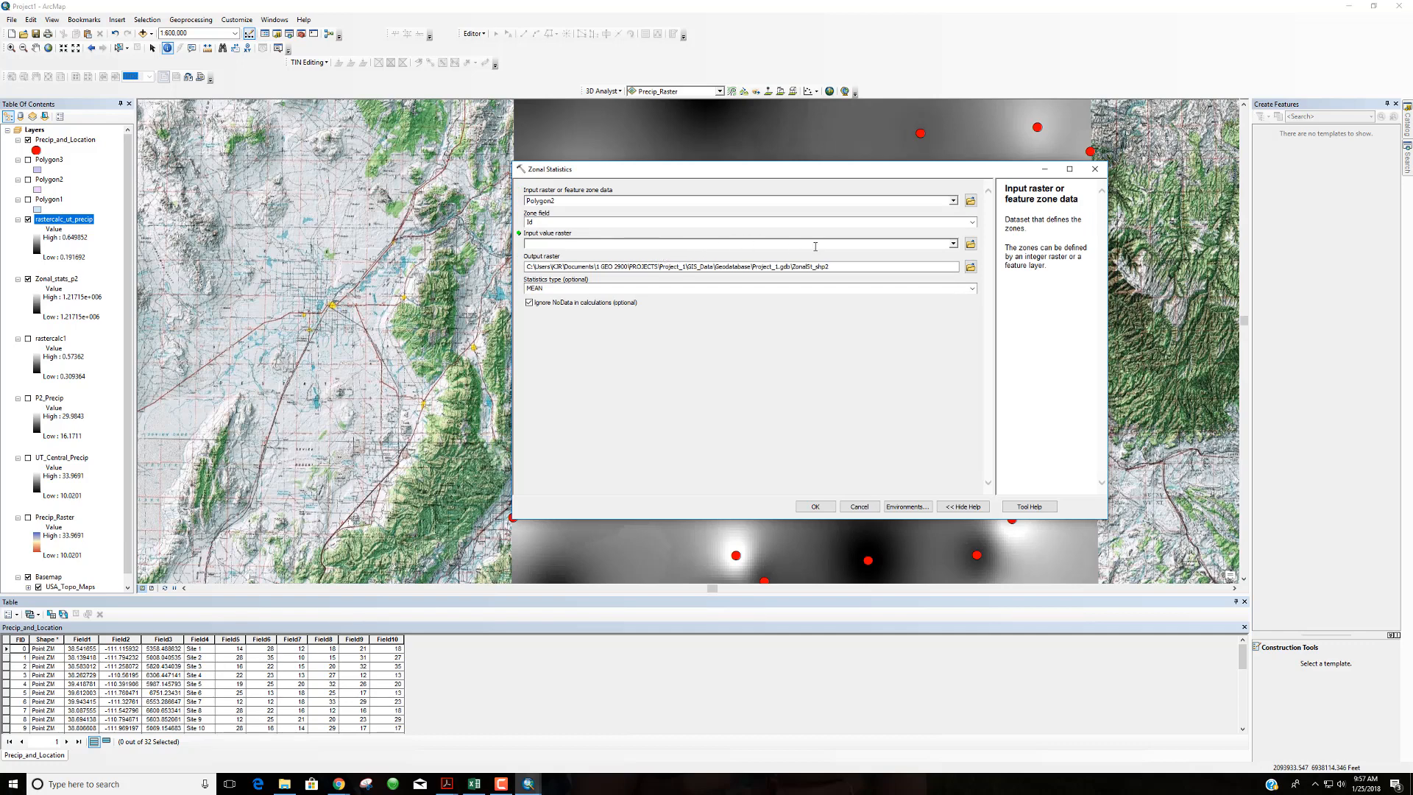
left_click(954, 244)
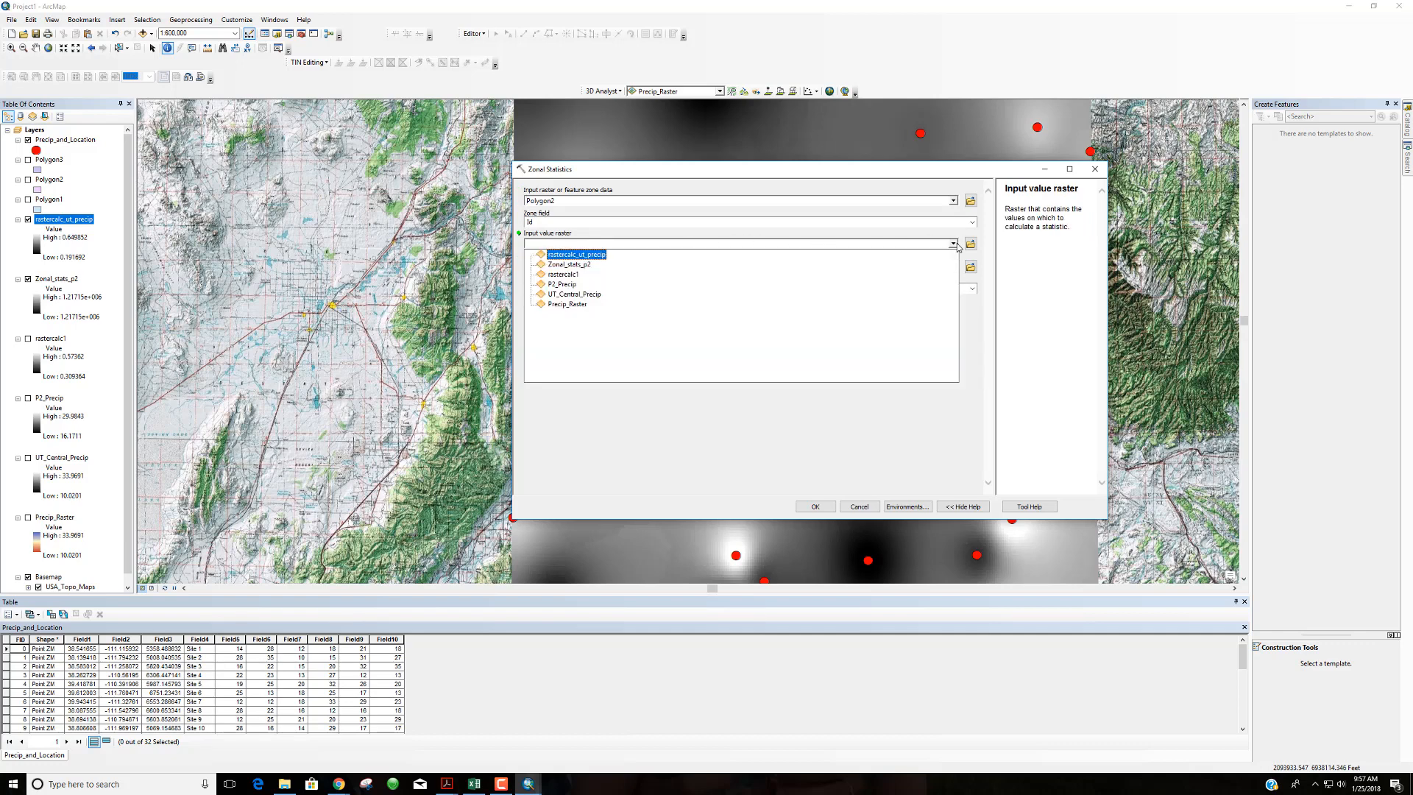
left_click(593, 255)
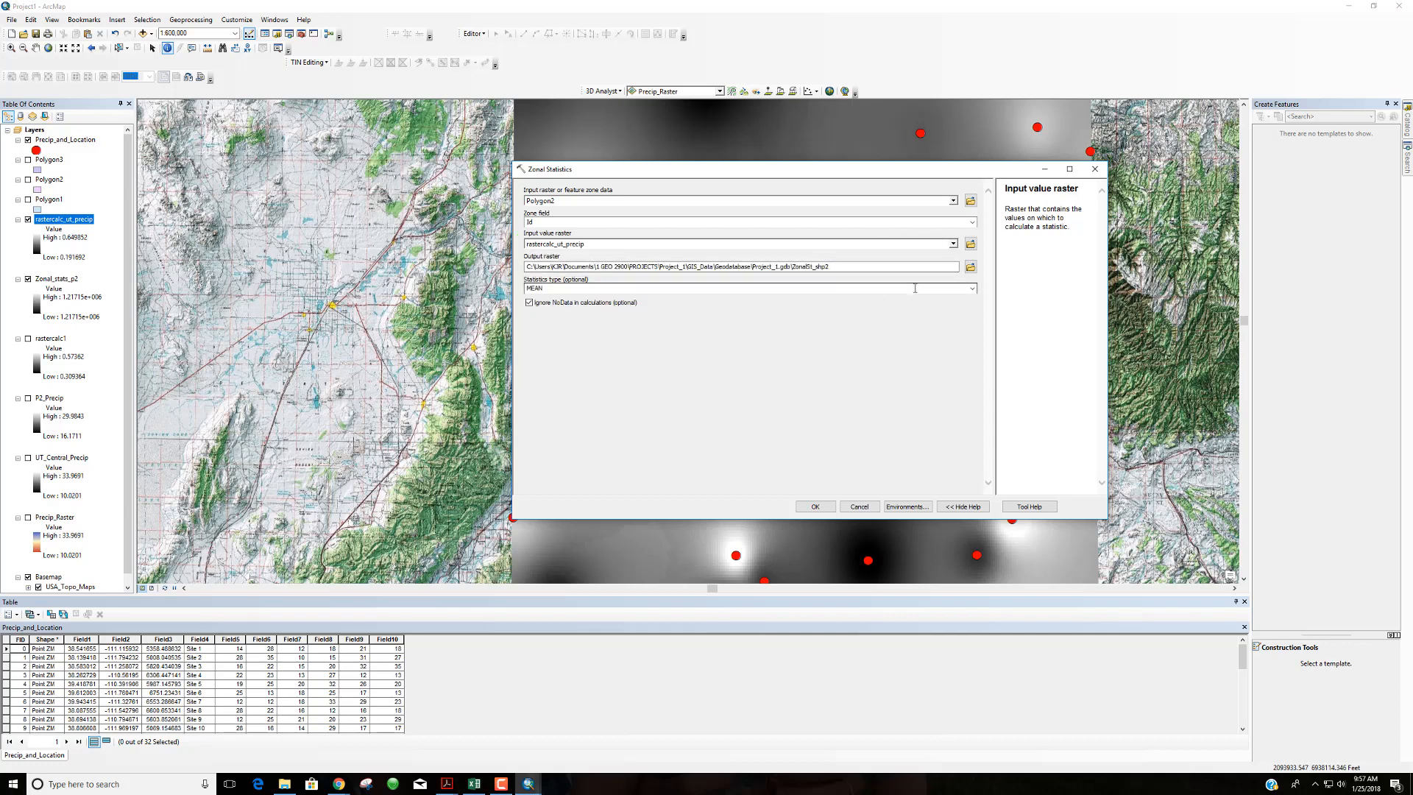
Run Zonal Statistics with the SUM type and the default output raster, and hide the Zonal_stats_p2 layer.
left_click(971, 288)
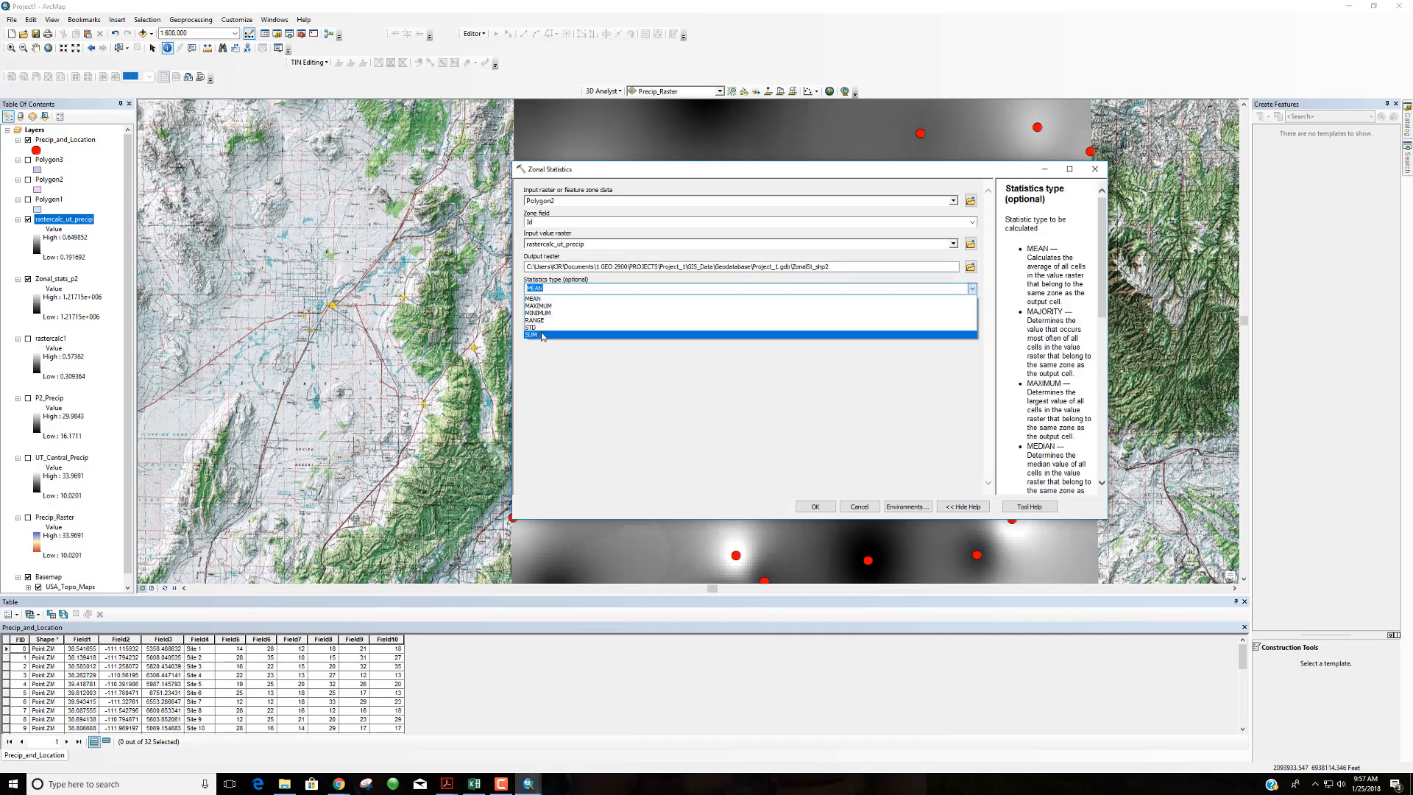
left_click(581, 335)
left_click(814, 507)
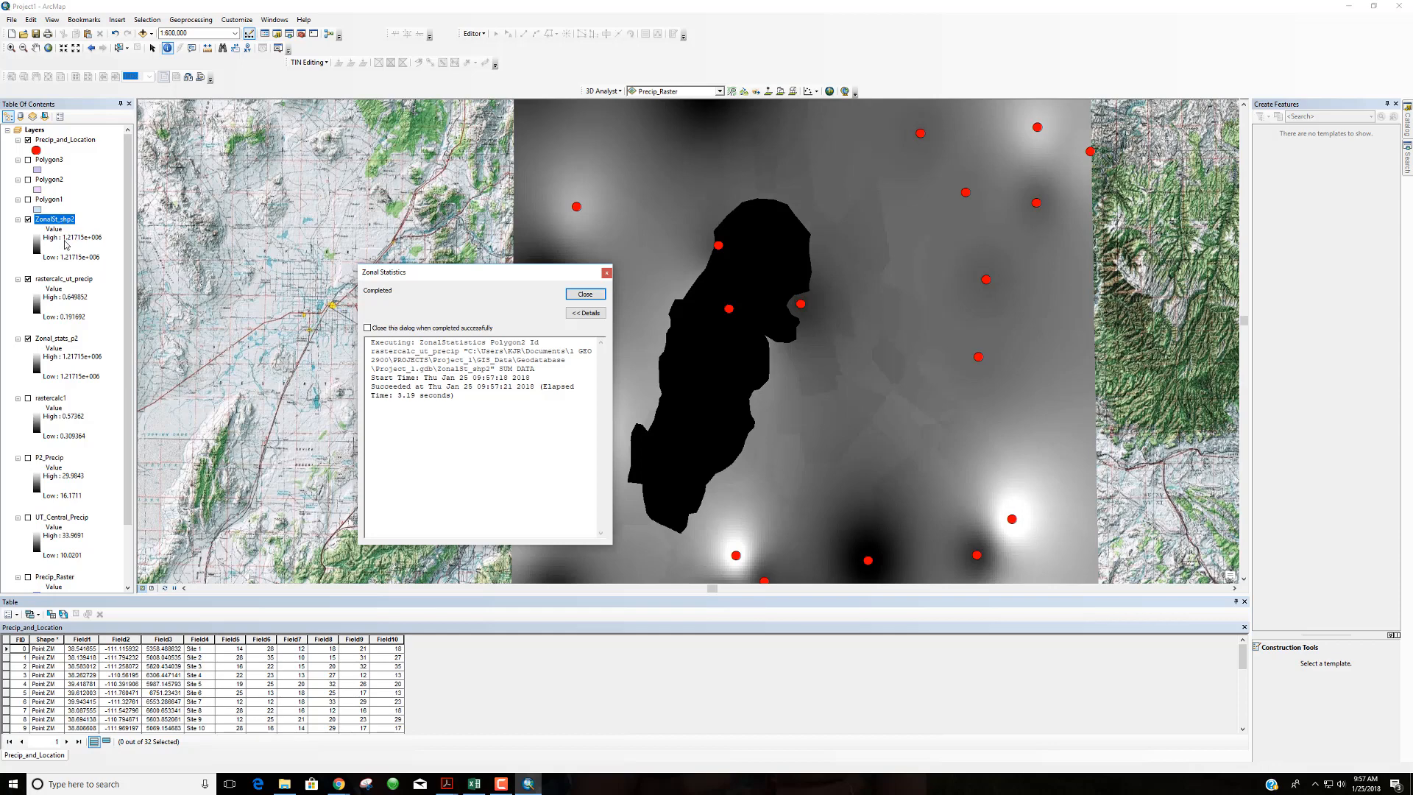
left_click(585, 293)
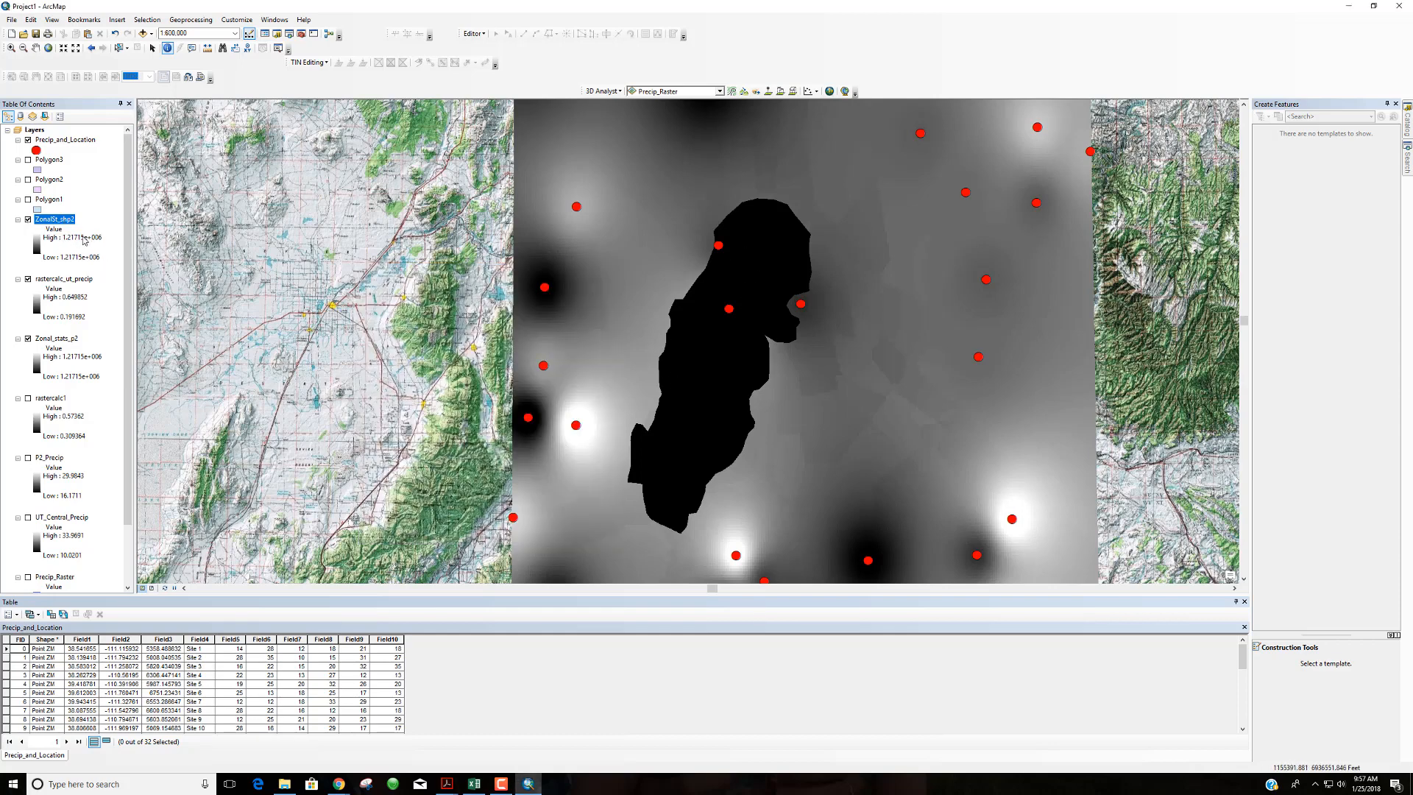
left_click(28, 339)
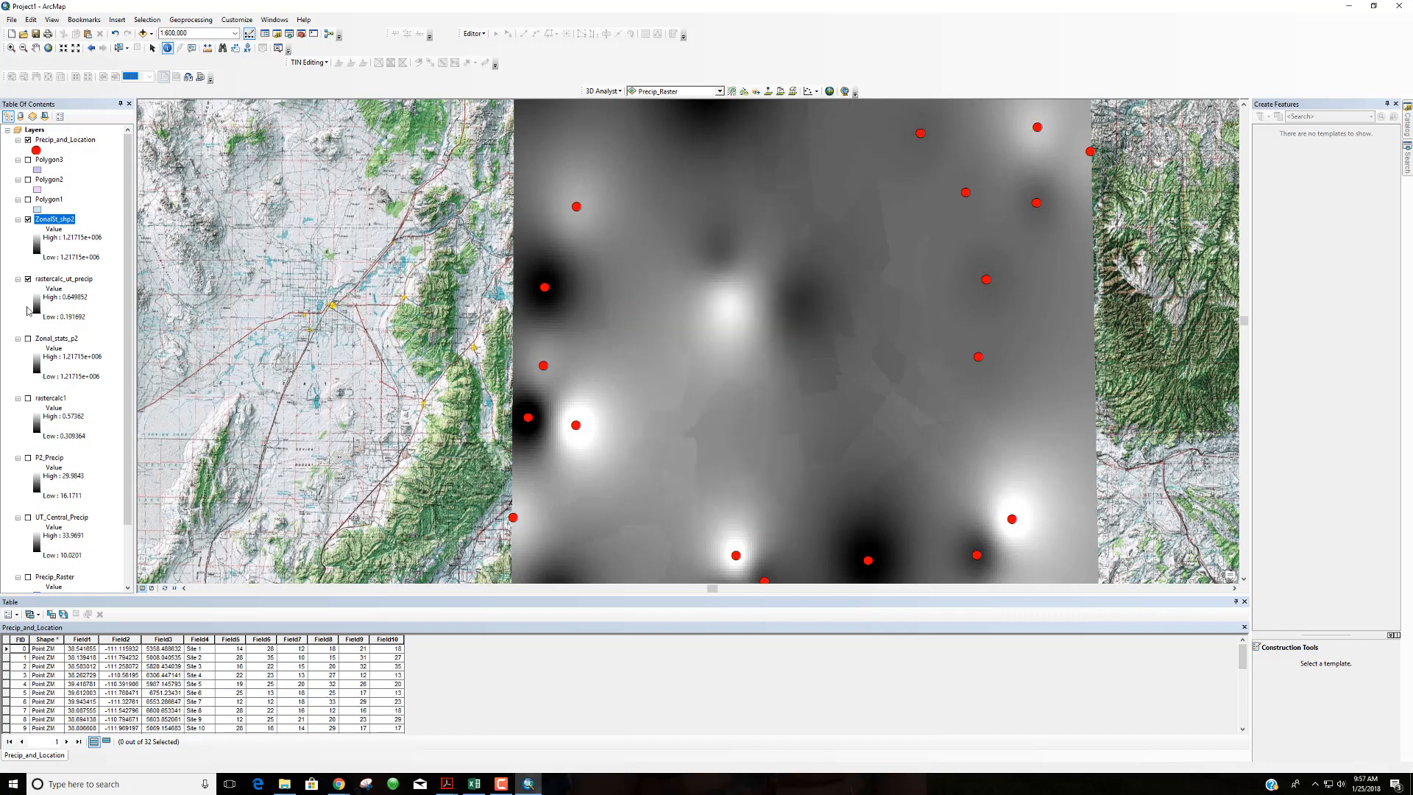
Switch the rastercalc_ut_precip layer off and back on, and make the Zonal_stats_p2 layer visible.
left_click(28, 280)
left_click(28, 280)
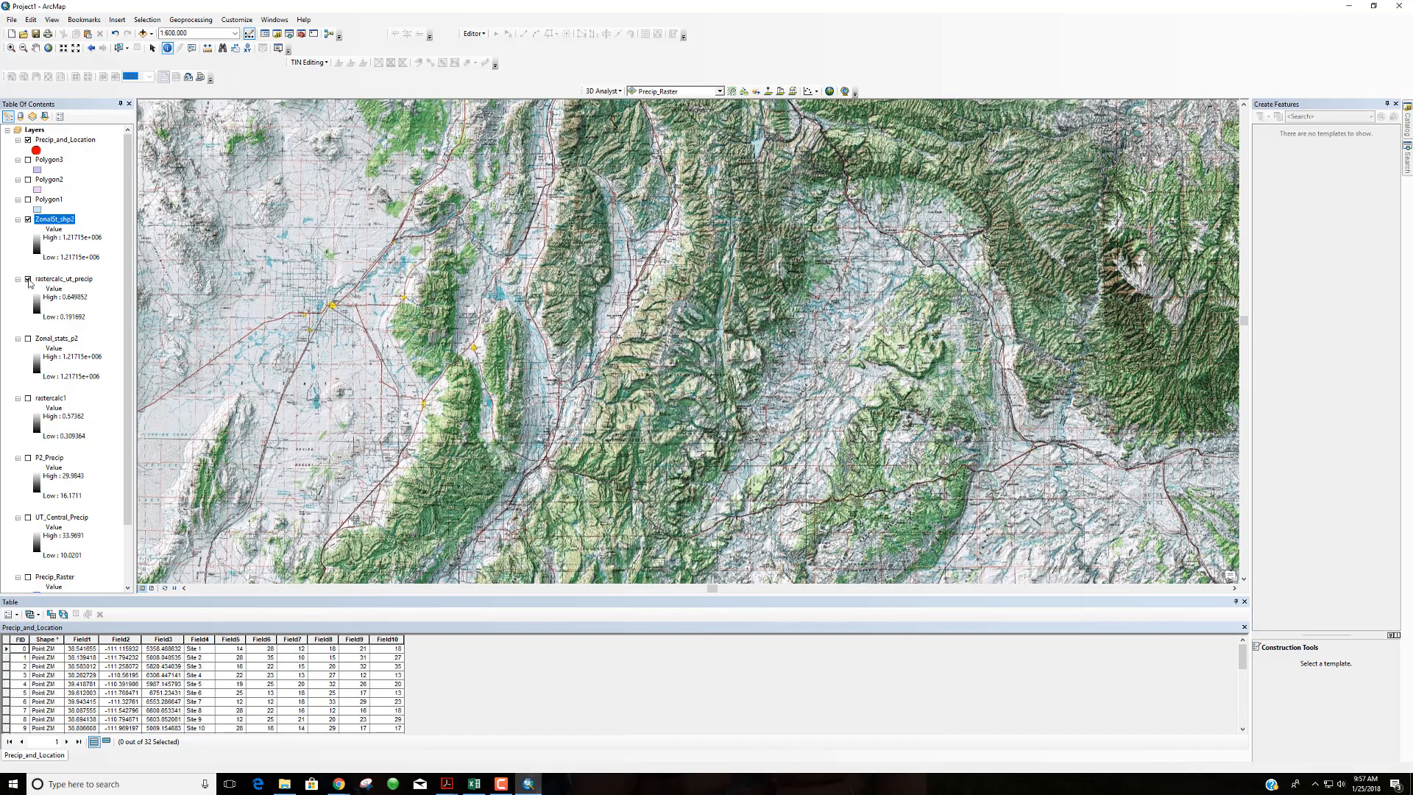
left_click(28, 339)
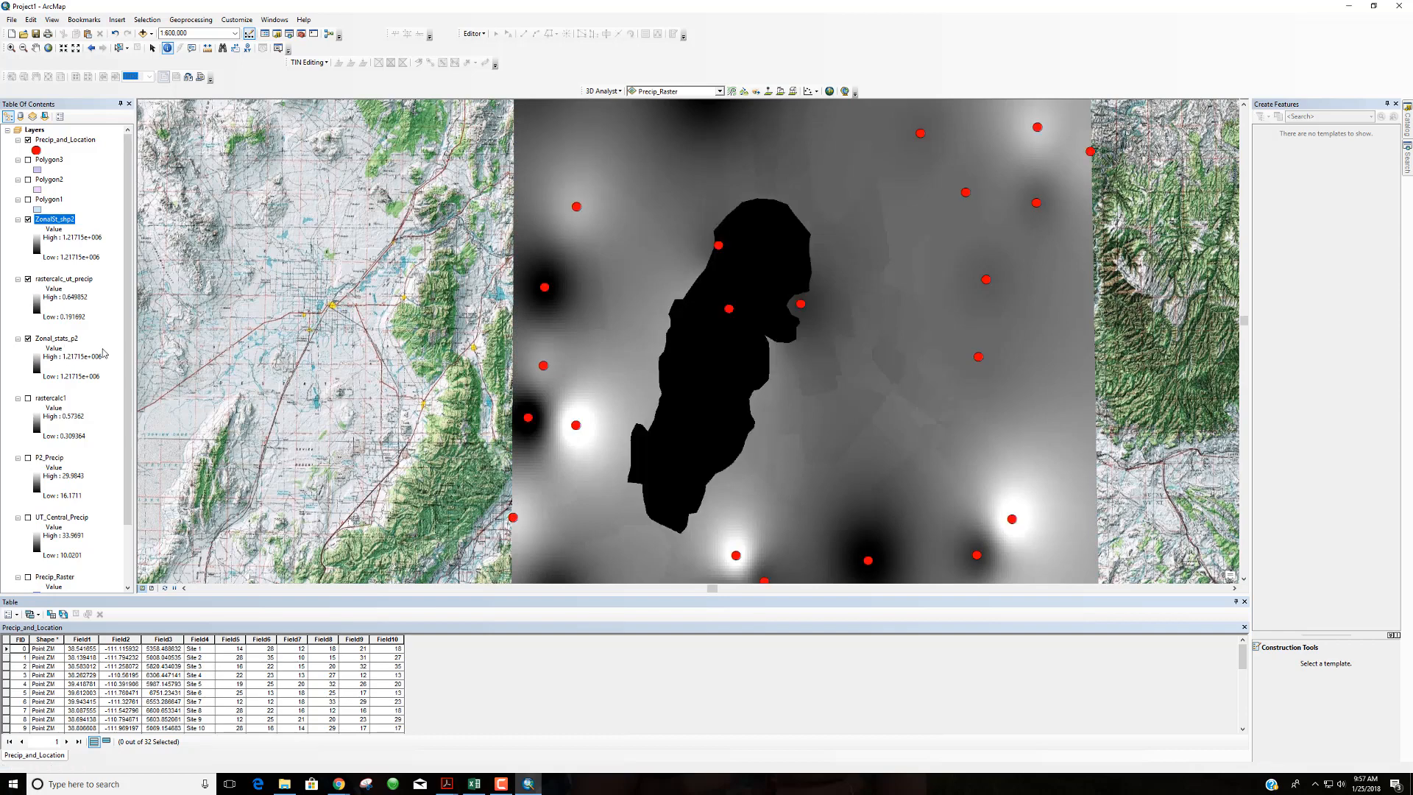
Reopen Zonal Statistics with Polygon1 as the feature zone data and rastercalc_ut_precip as the input value raster.
left_click(1407, 161)
left_click(1190, 187)
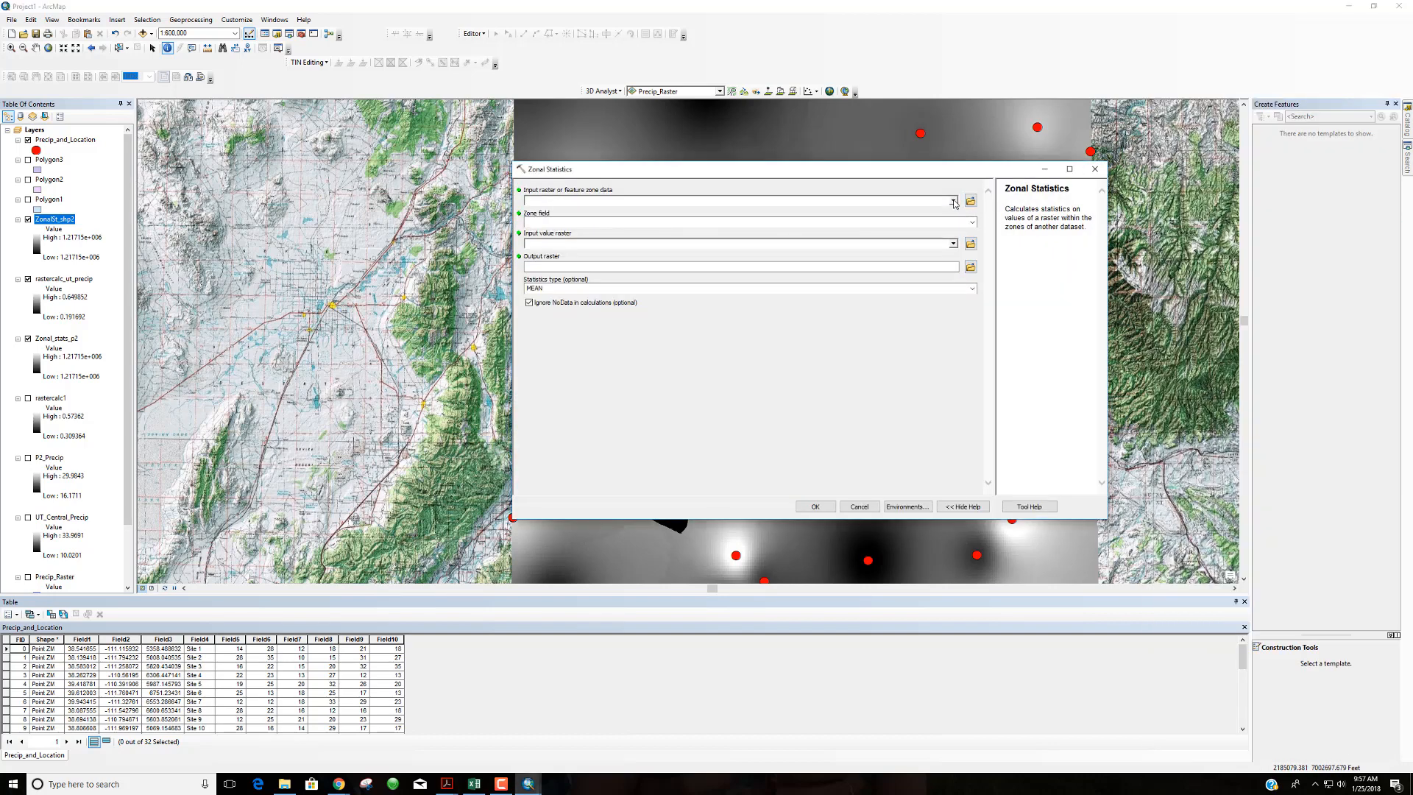
left_click(953, 201)
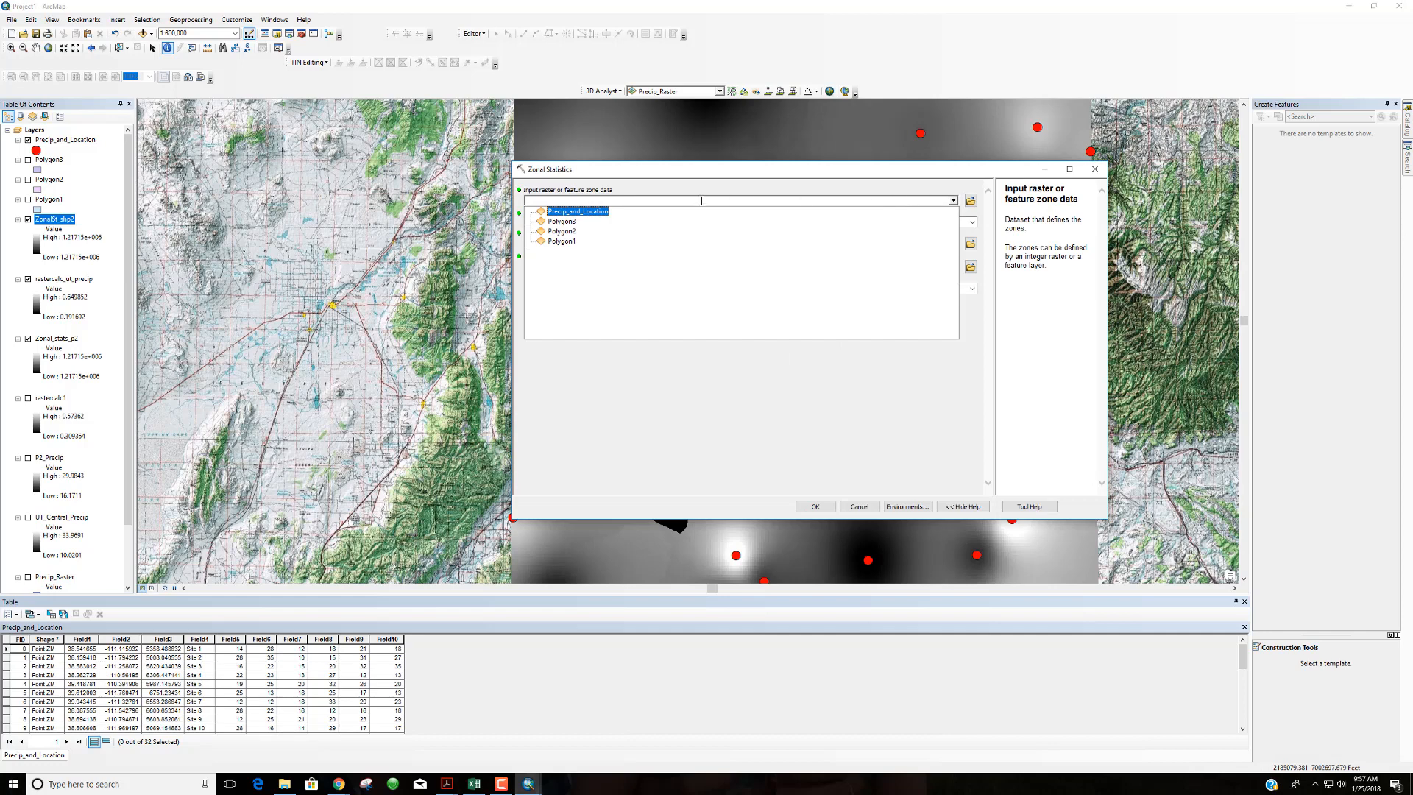
left_click(561, 242)
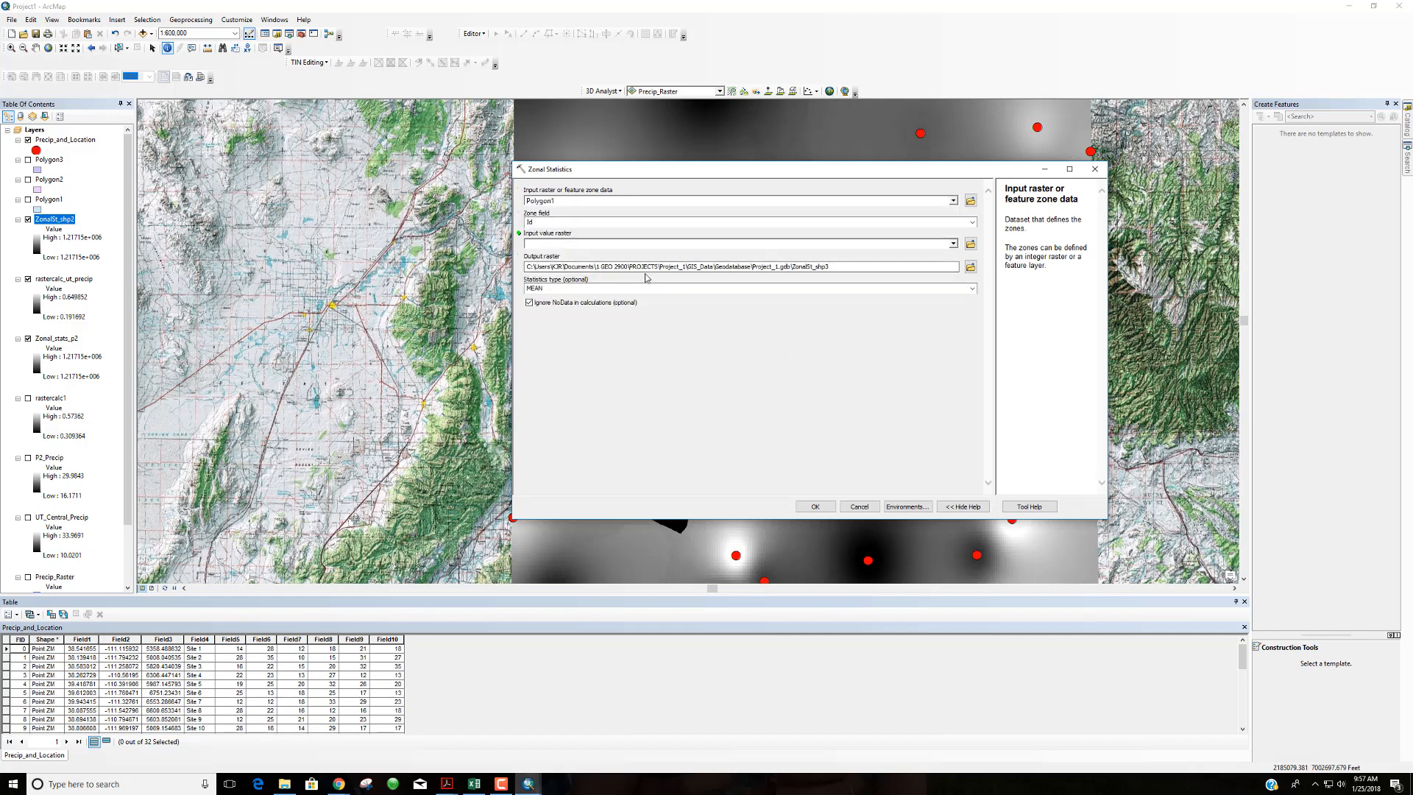
left_click(952, 244)
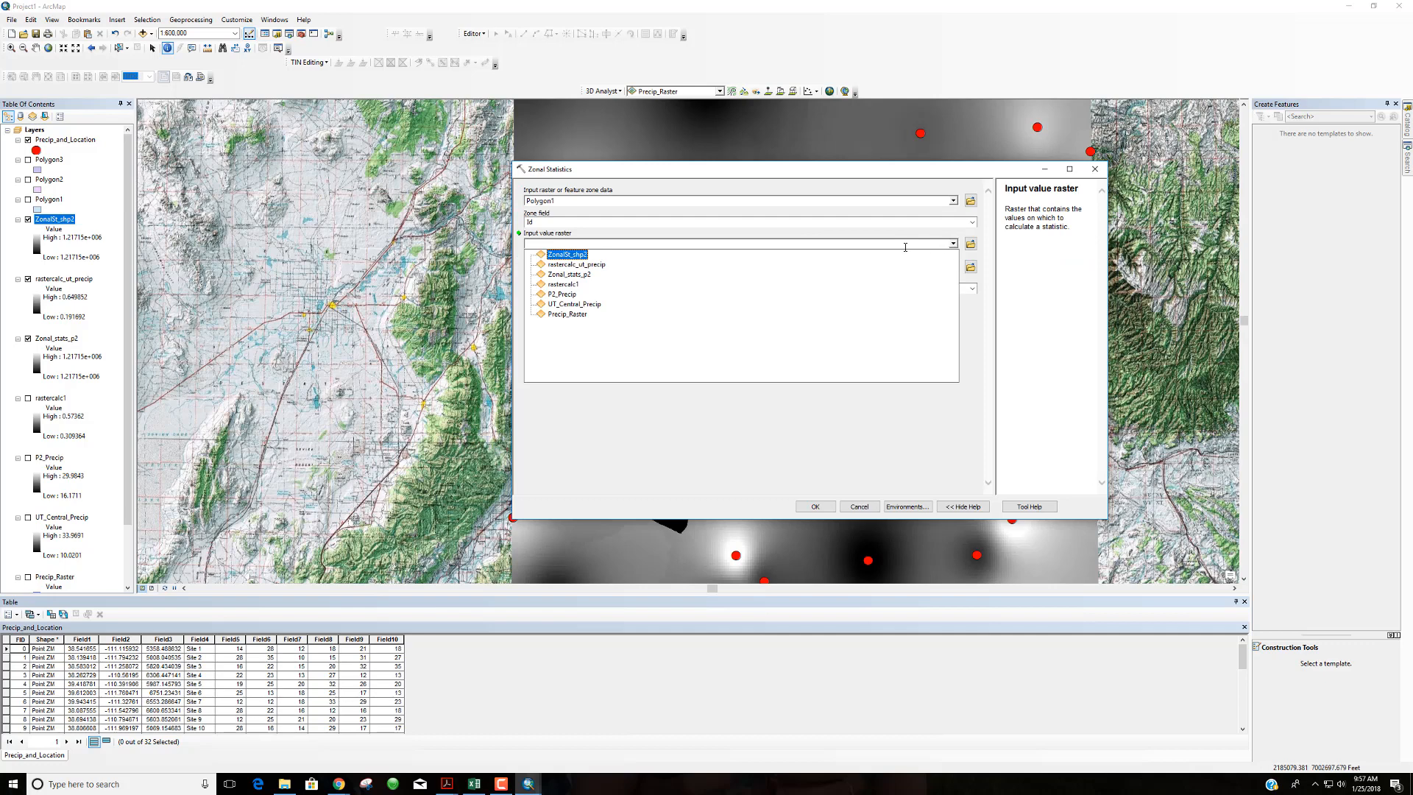
left_click(596, 264)
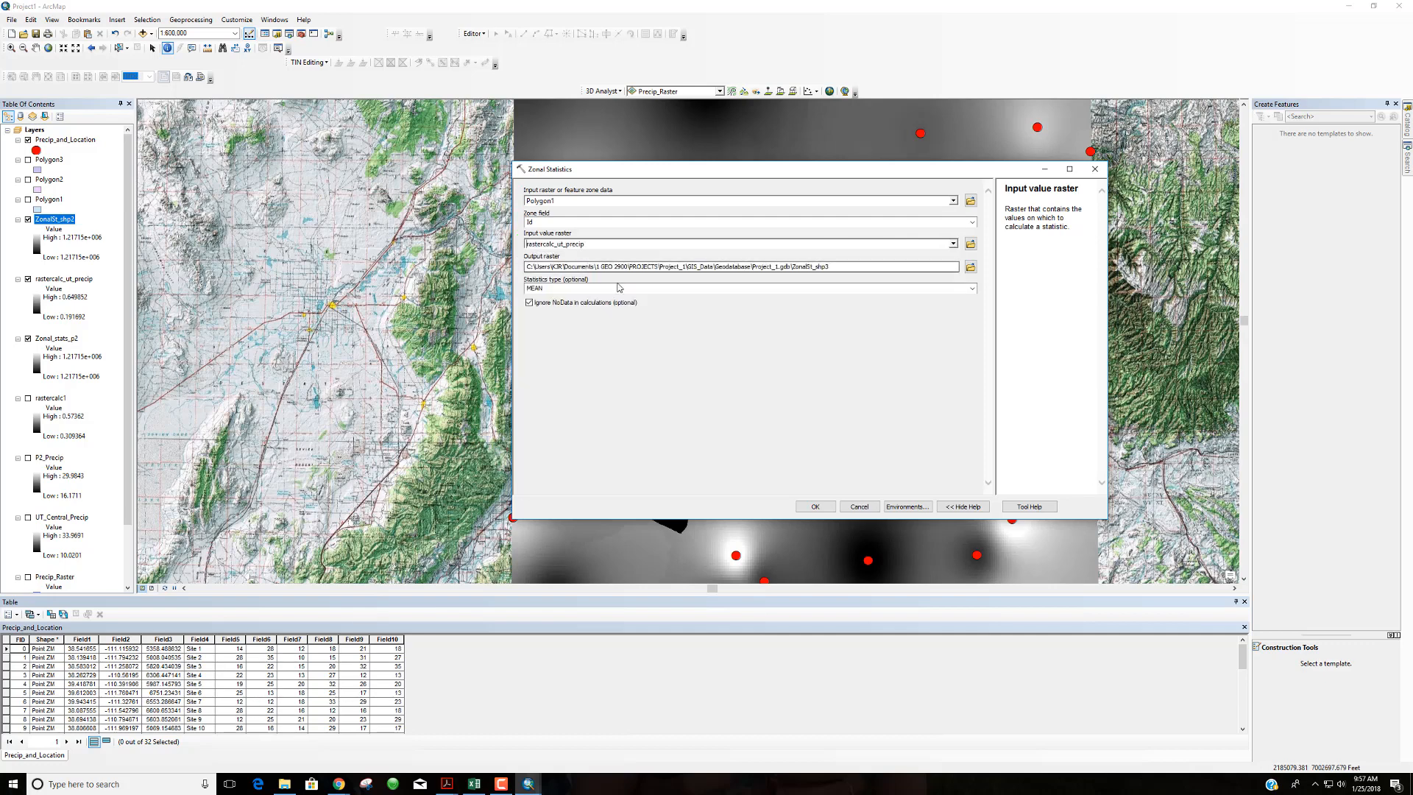
Run Zonal Statistics for Polygon1 with the SUM type and the default output raster, and dismiss the completion report.
left_click(972, 289)
left_click(683, 336)
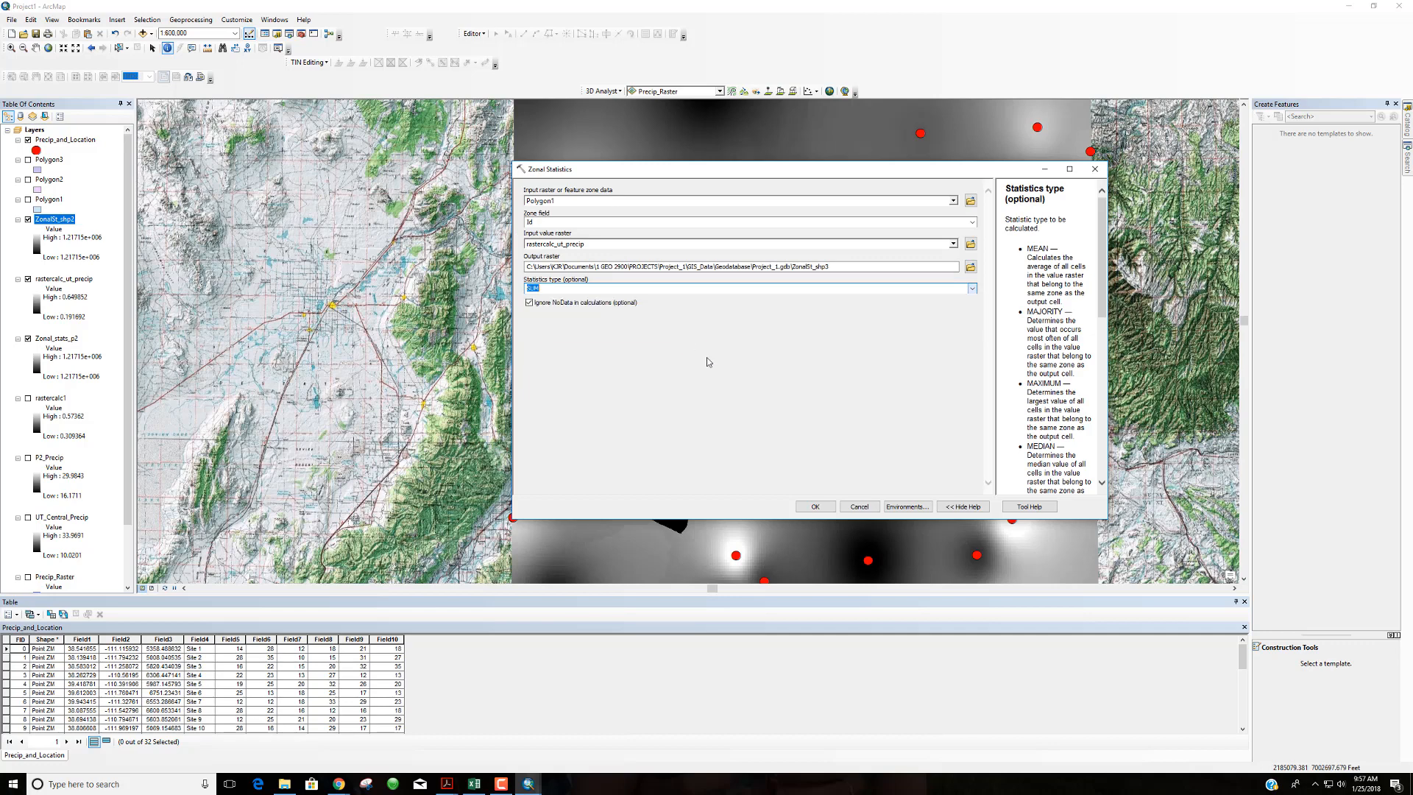
left_click(817, 506)
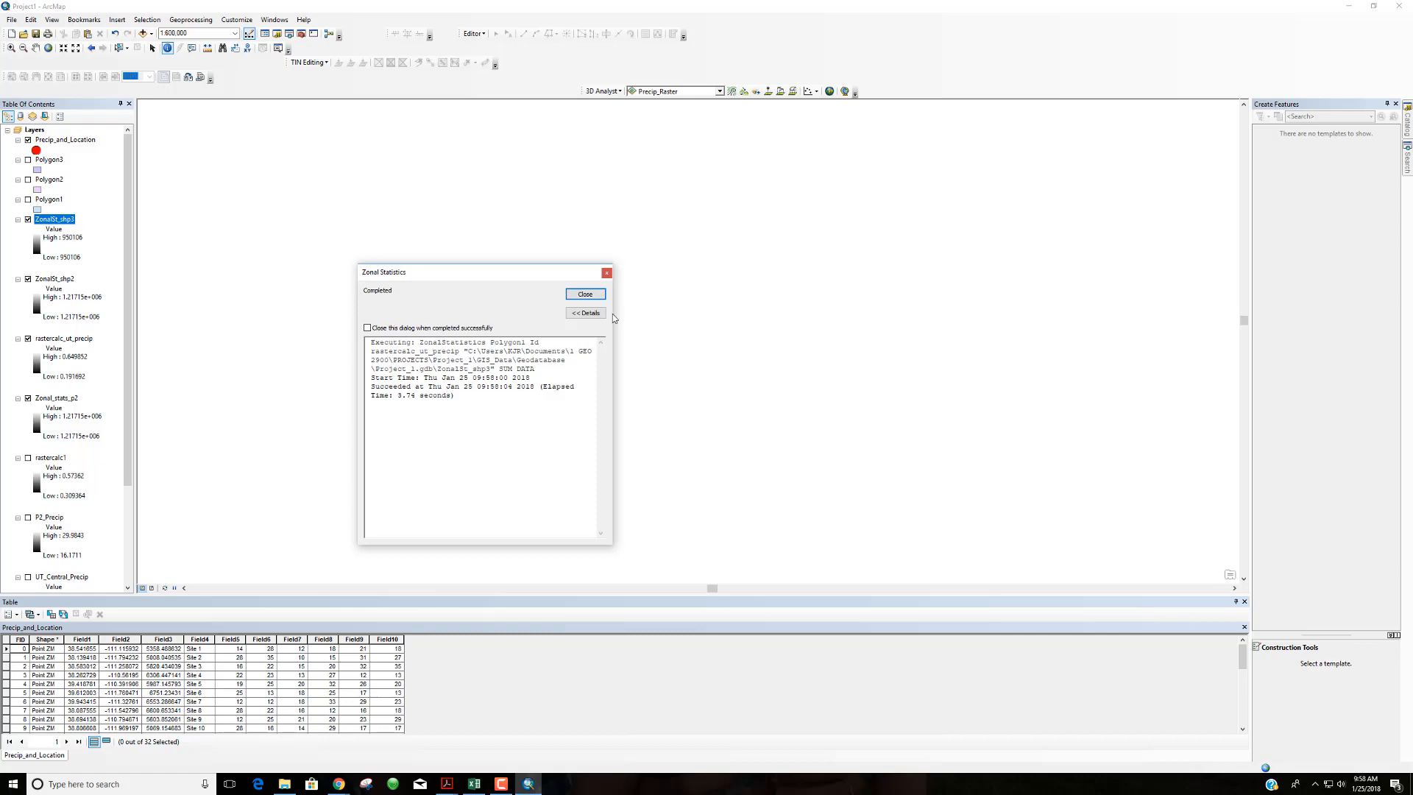
left_click(597, 299)
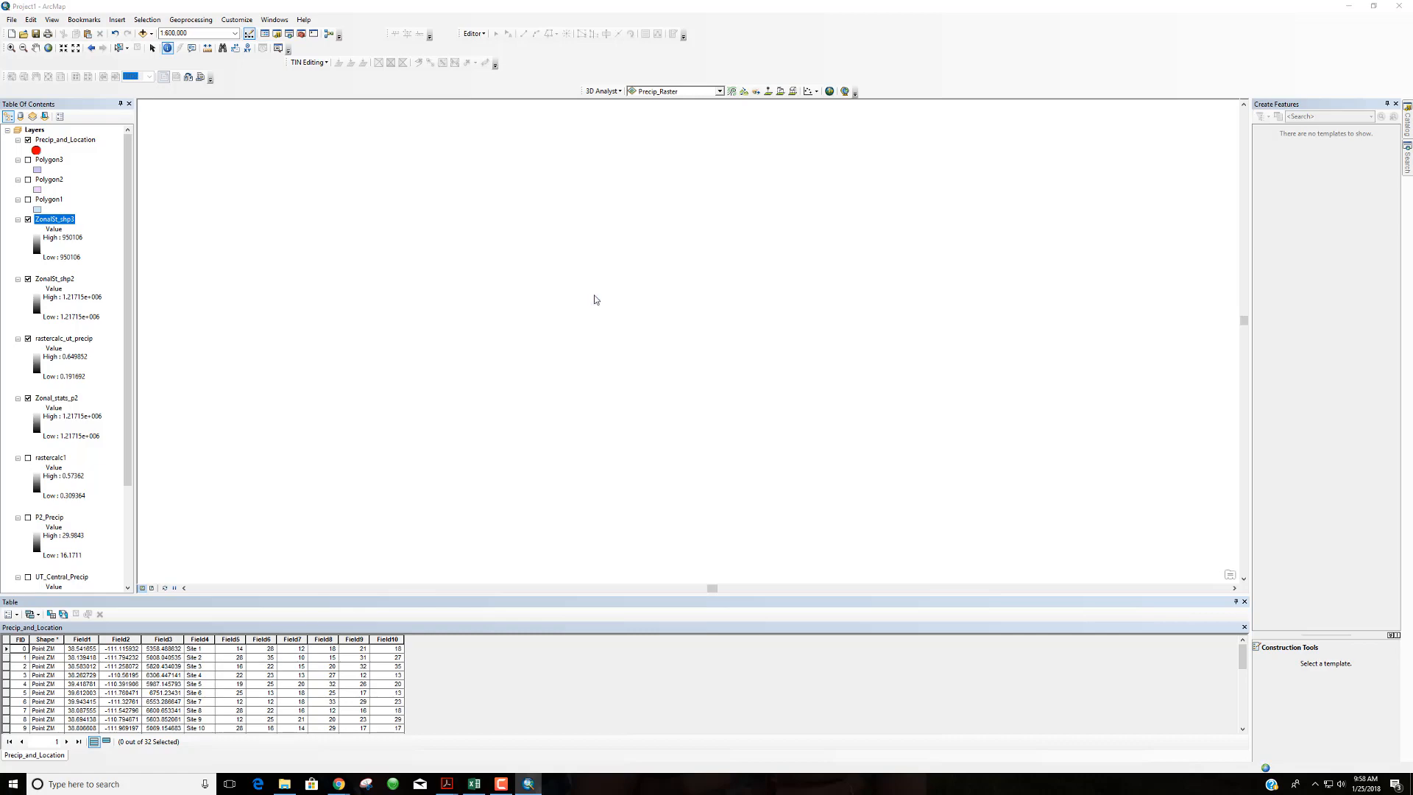